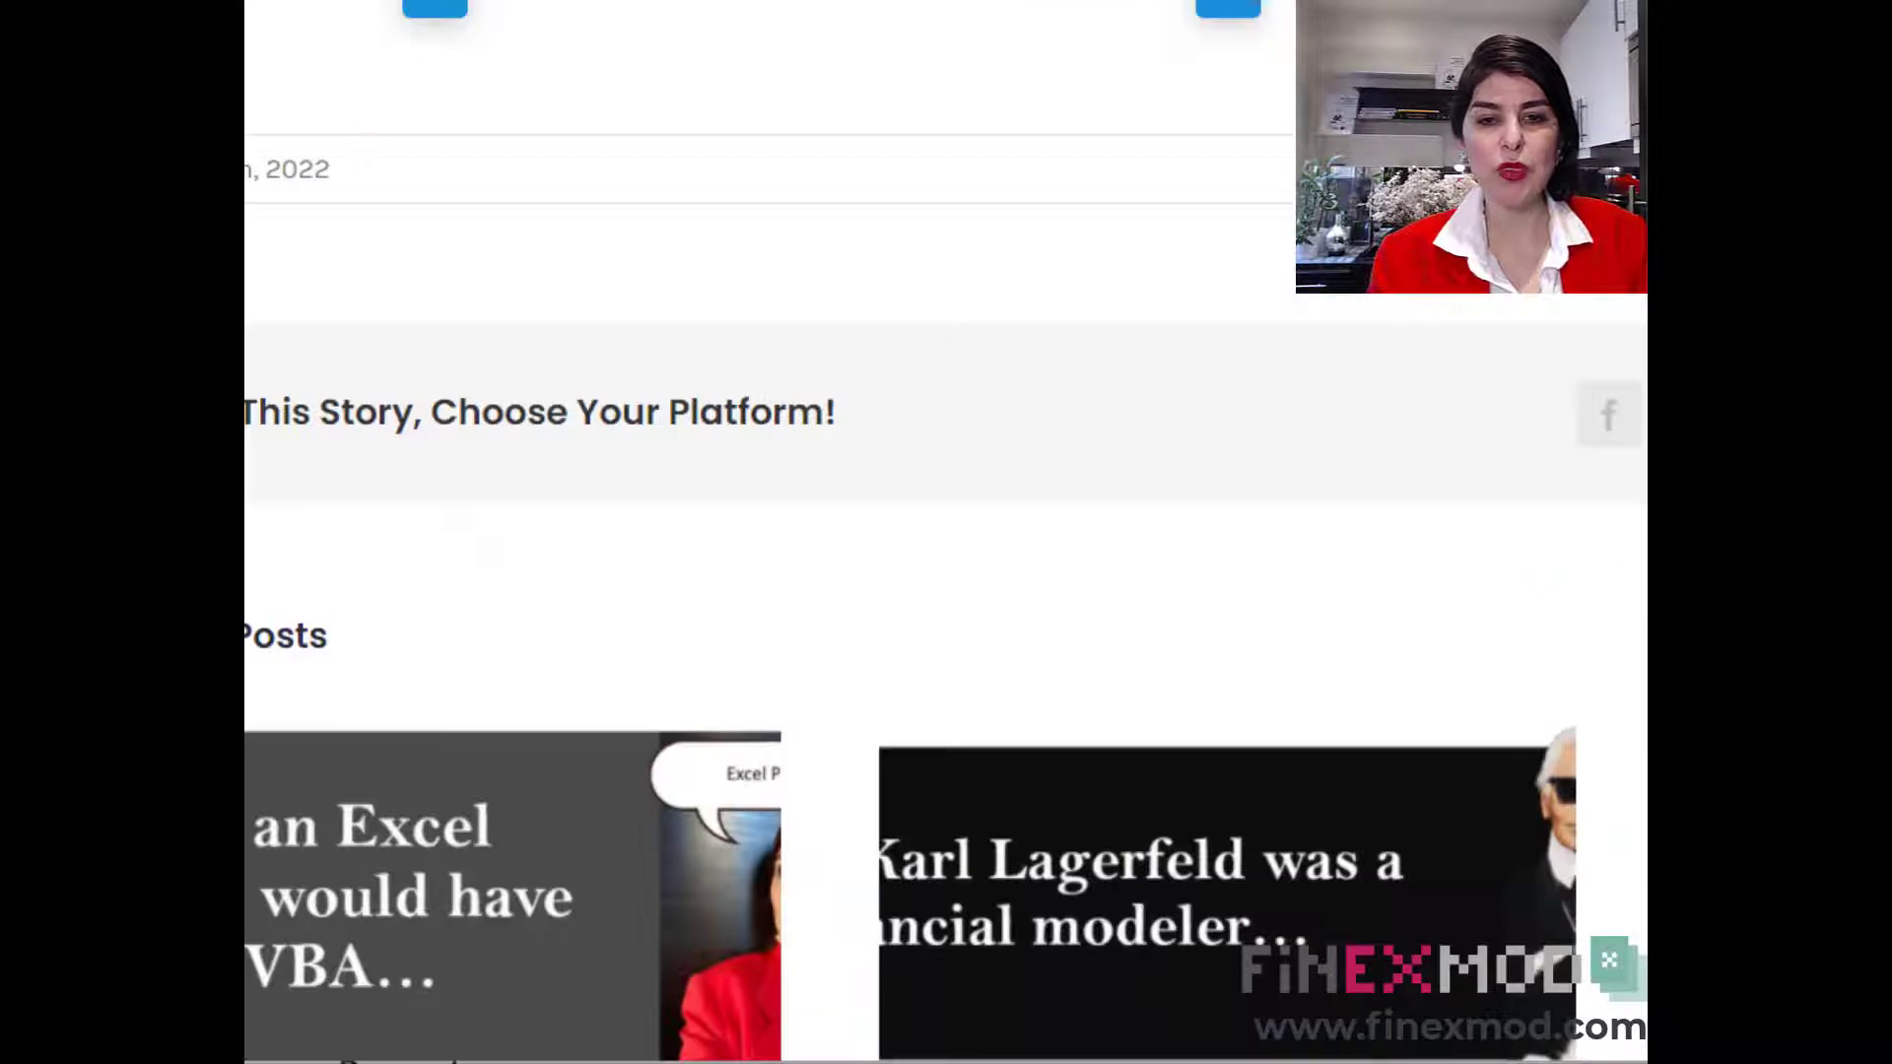
pyautogui.scroll(20, 1225, 684)
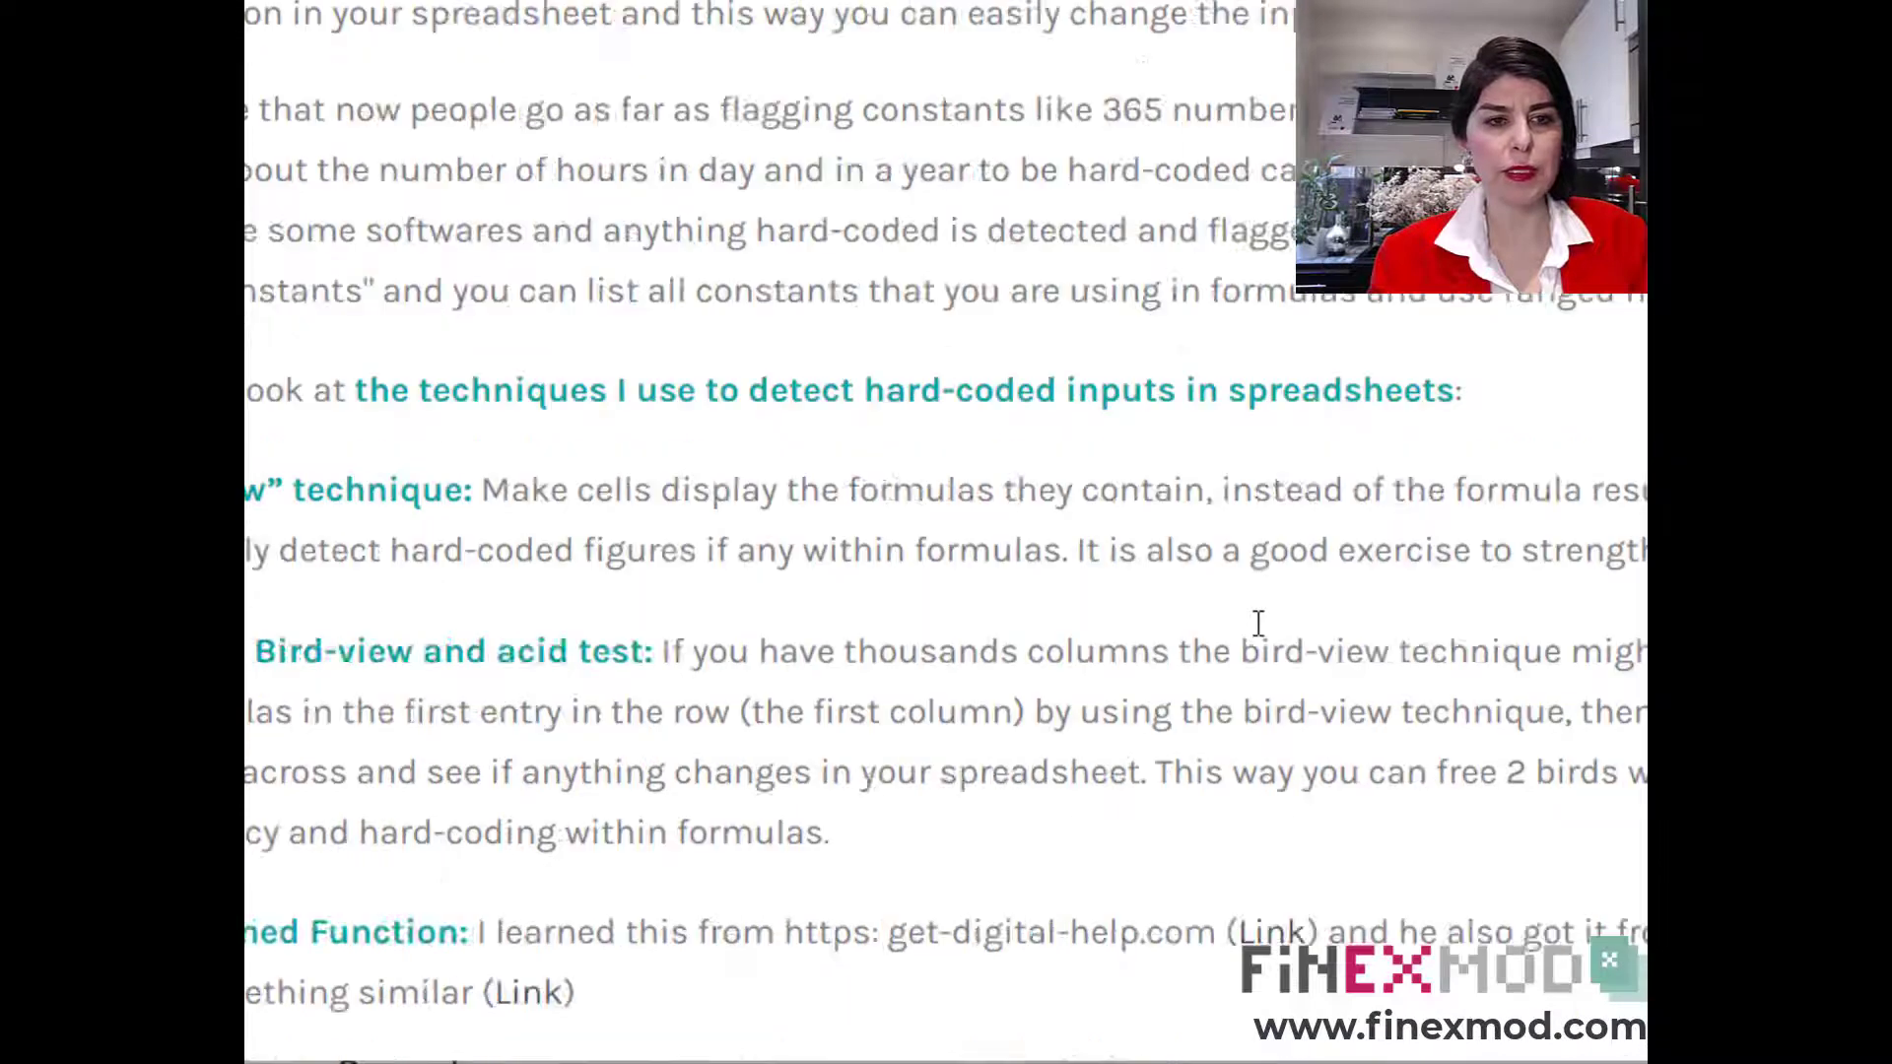
pyautogui.scroll(1, 1303, 581)
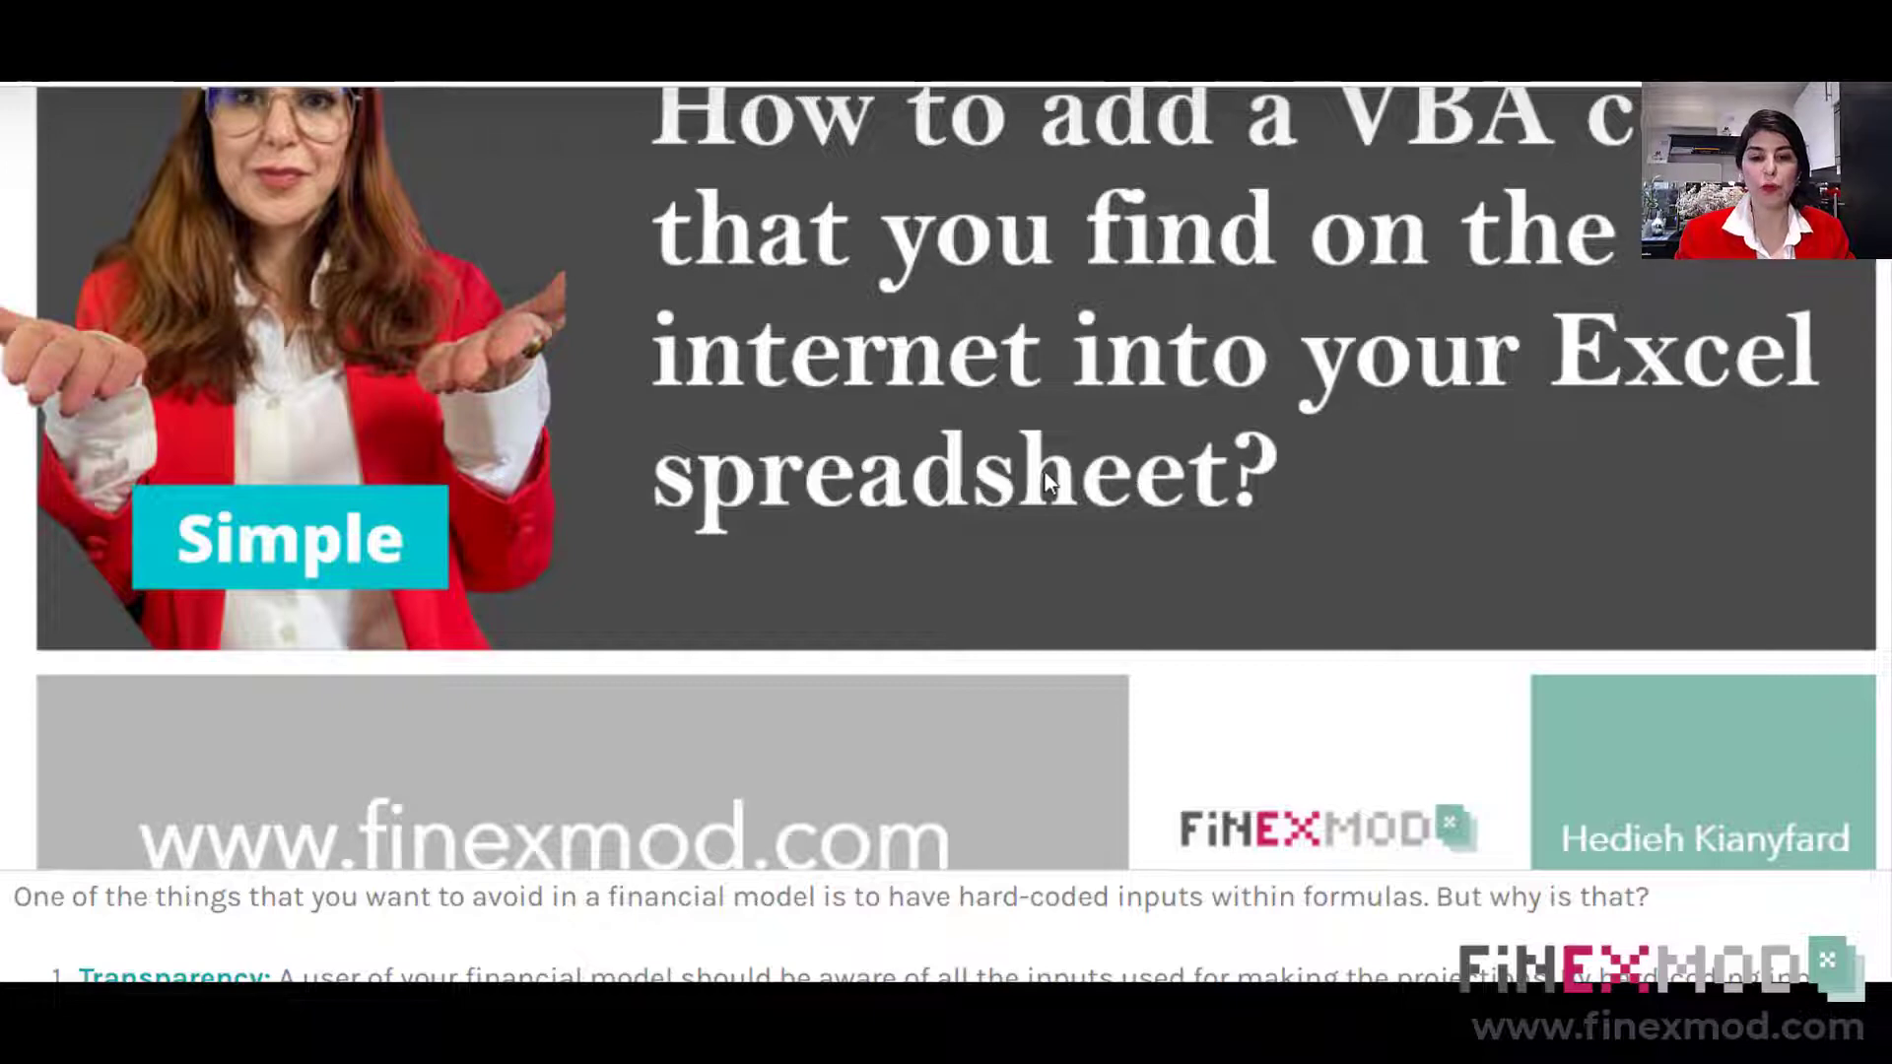
pyautogui.scroll(-4, 1051, 487)
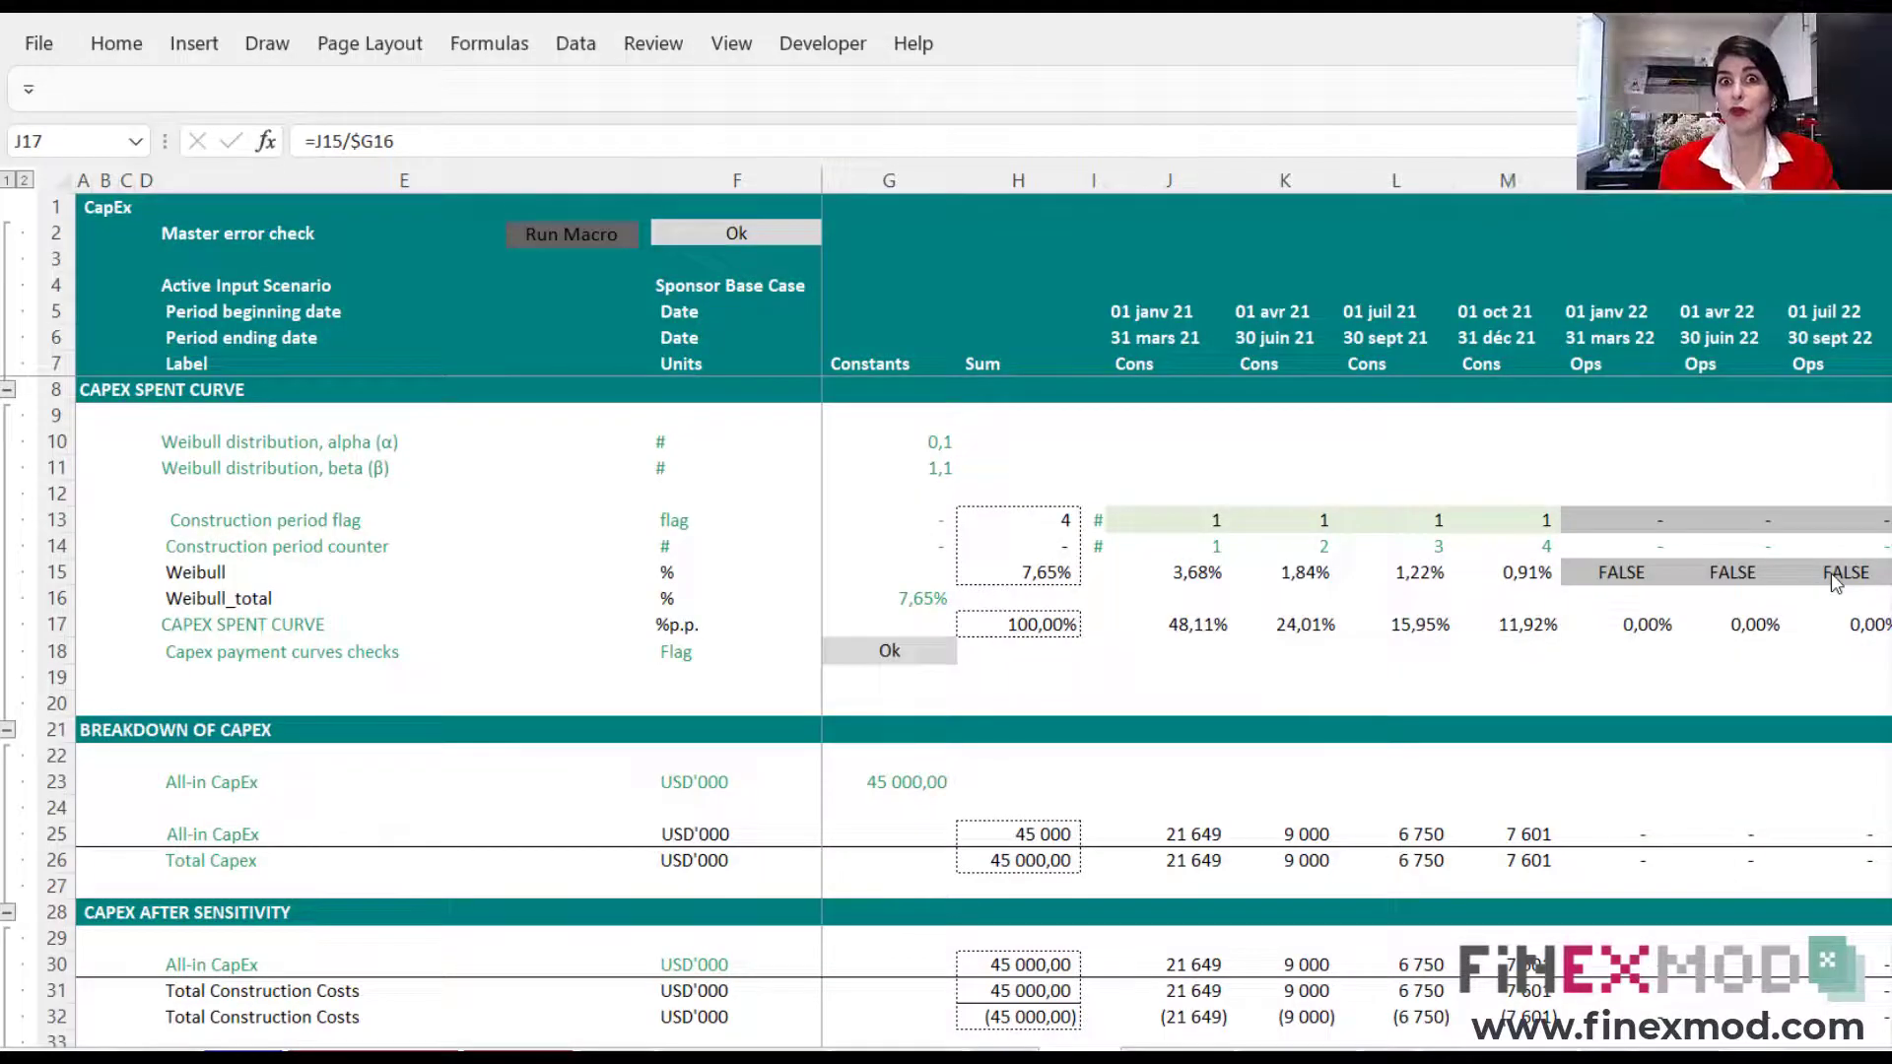
# - Display the formulas instead of their results on the CapEx sheet
pyautogui.click(503, 45)
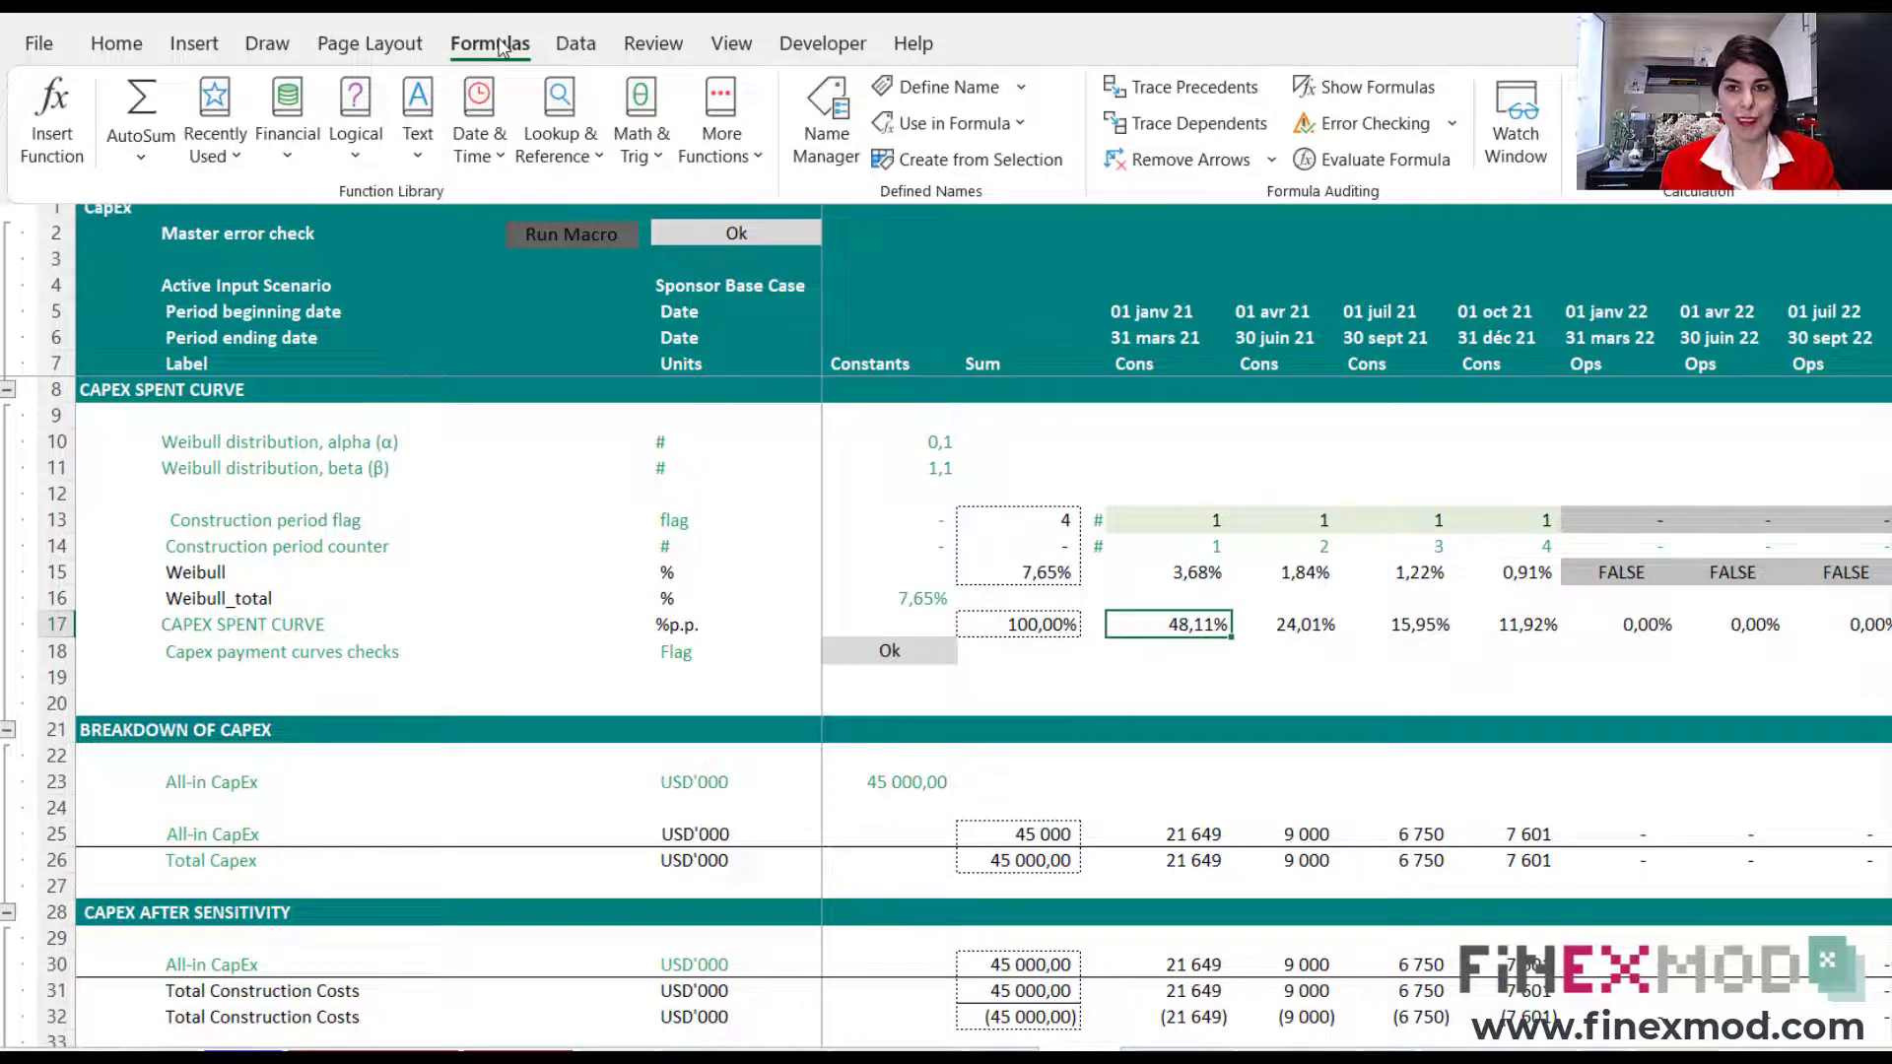
pyautogui.hscroll(3, 1741, 882)
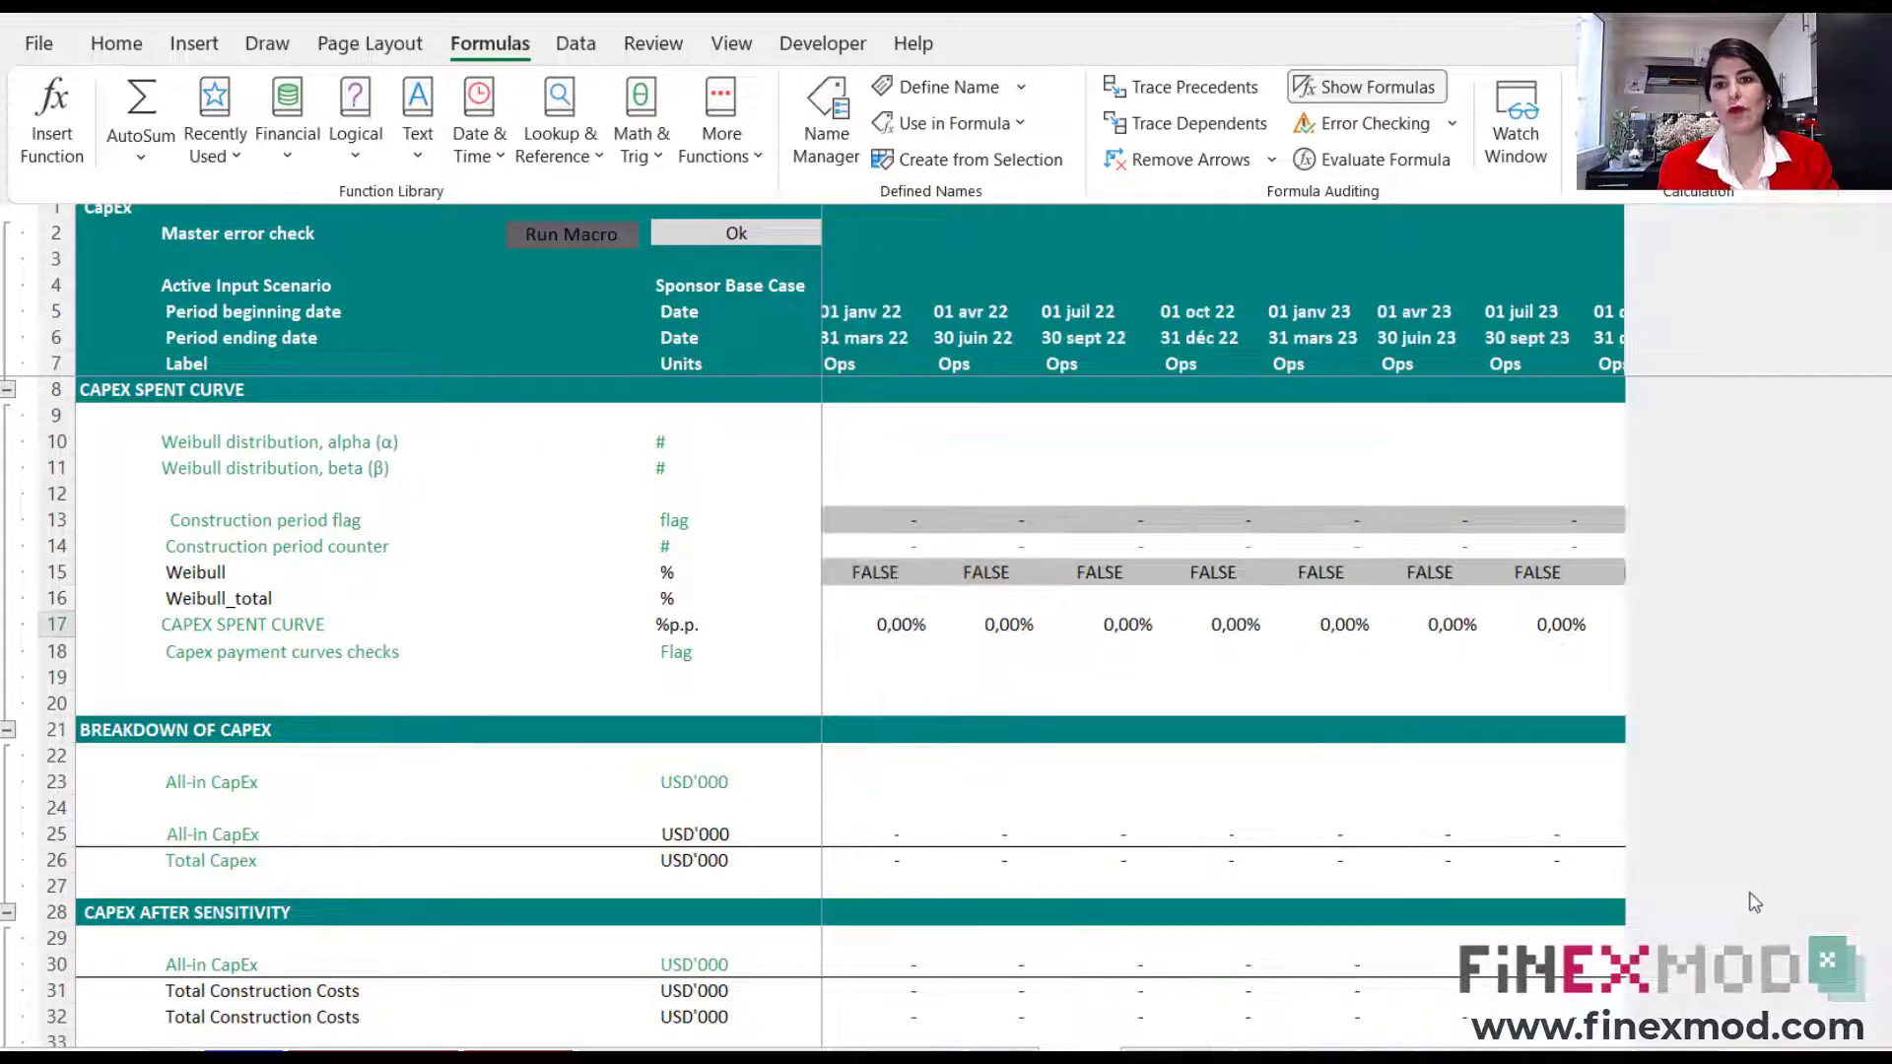
pyautogui.hotkey('ctrl', '`')
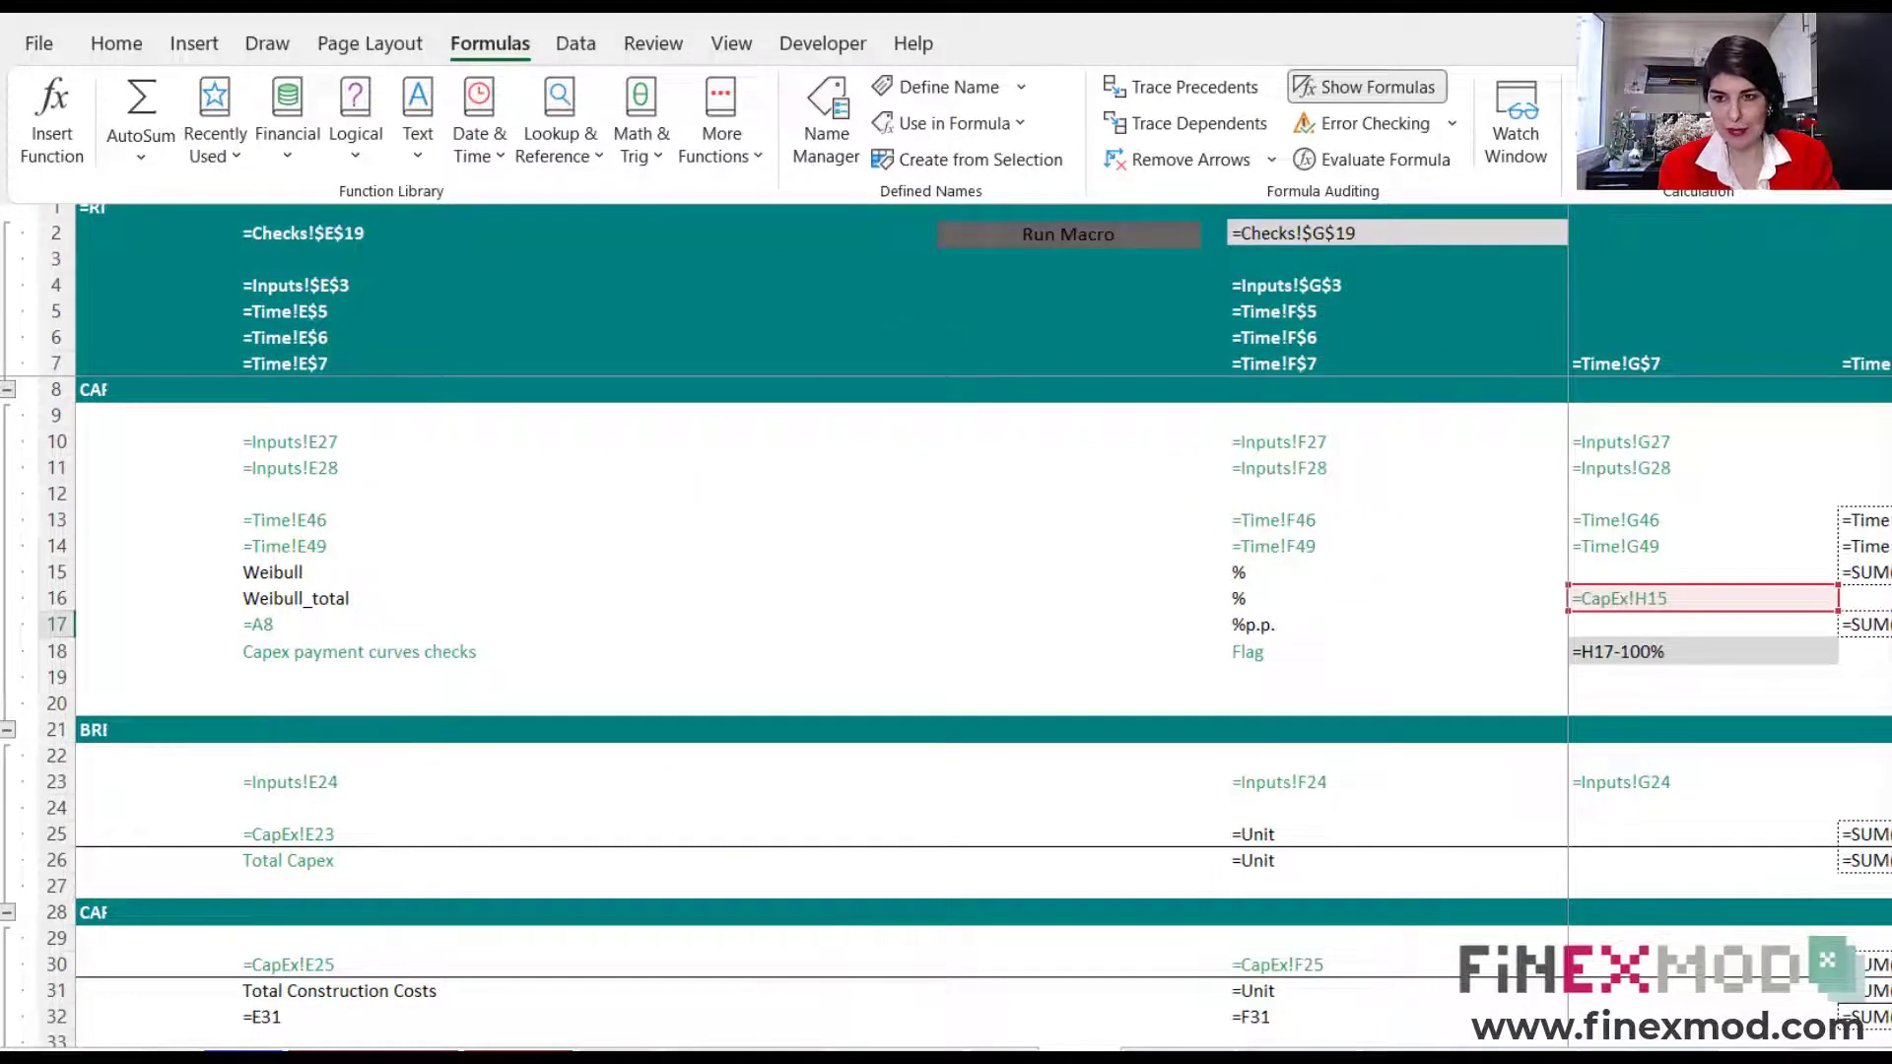
pyautogui.hotkey('ctrl', 'F1')
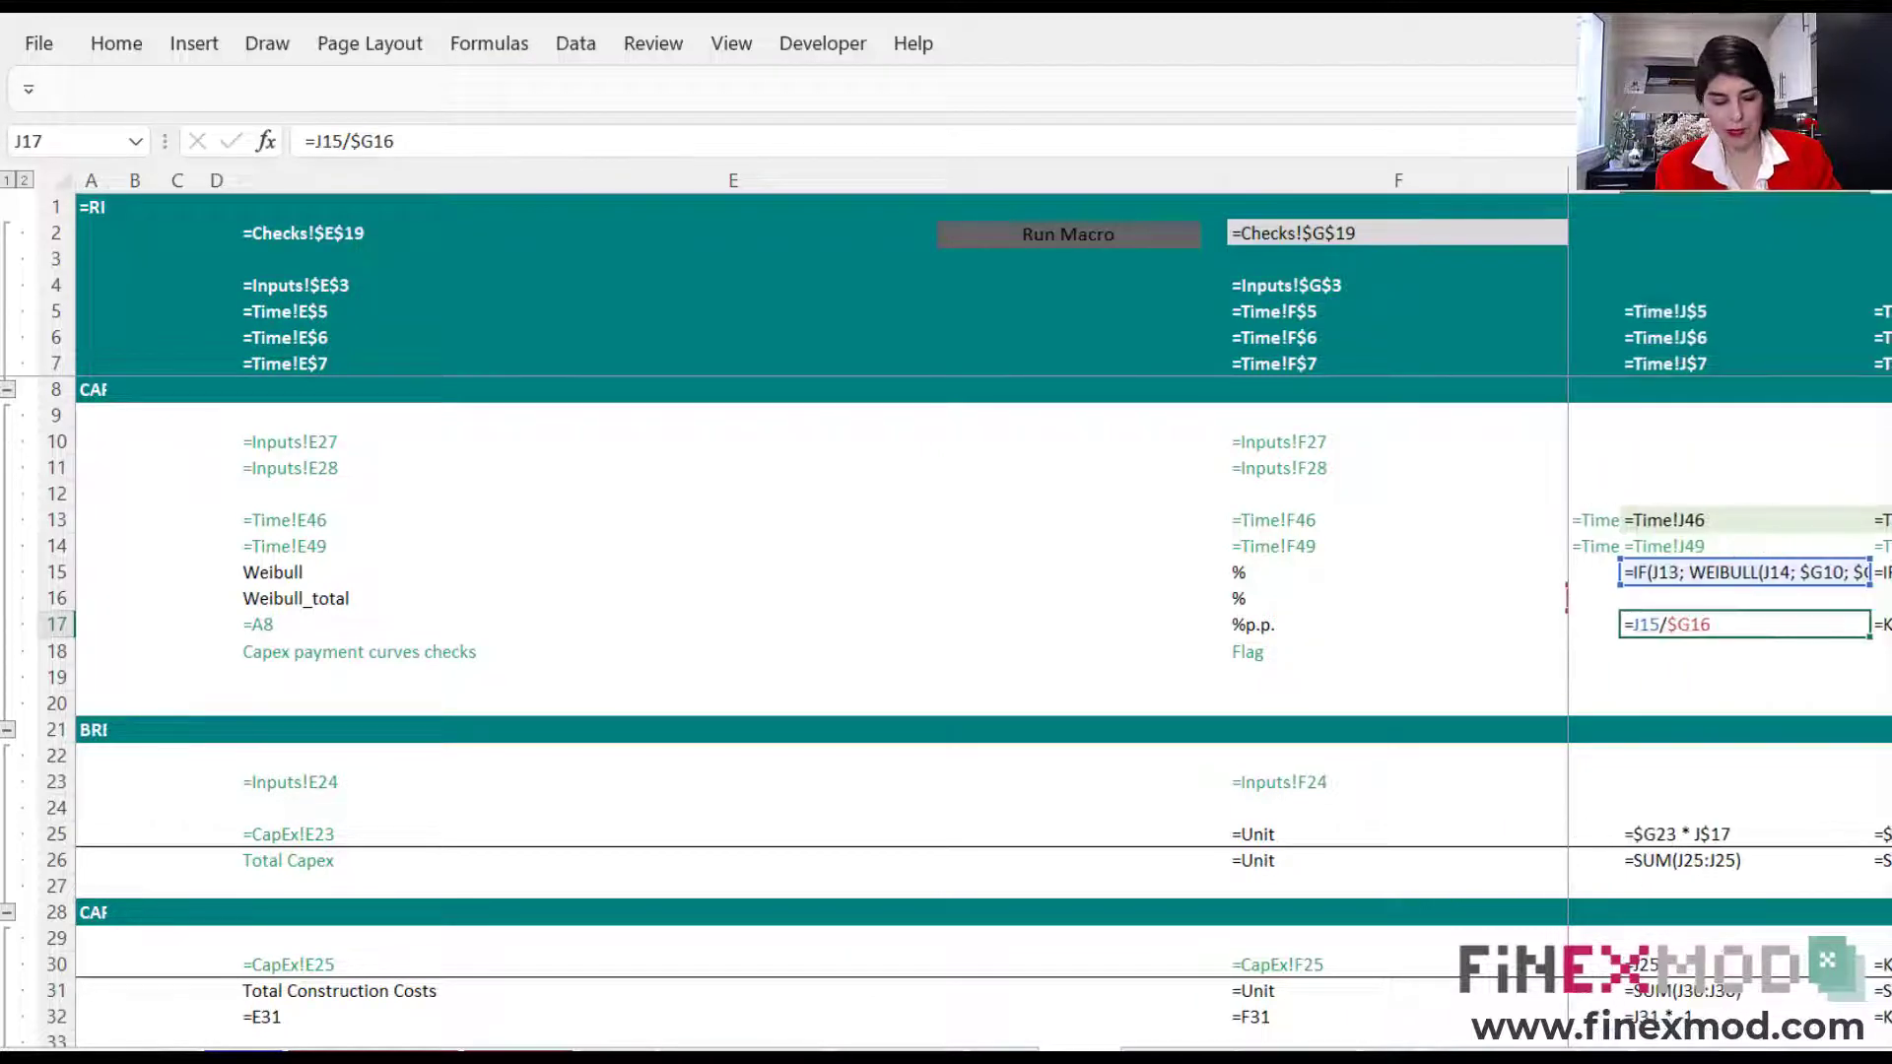
# - Narrow label column E on the CapEx sheet so more period columns with formulas fit in view
pyautogui.press('Down')
pyautogui.press('Down')
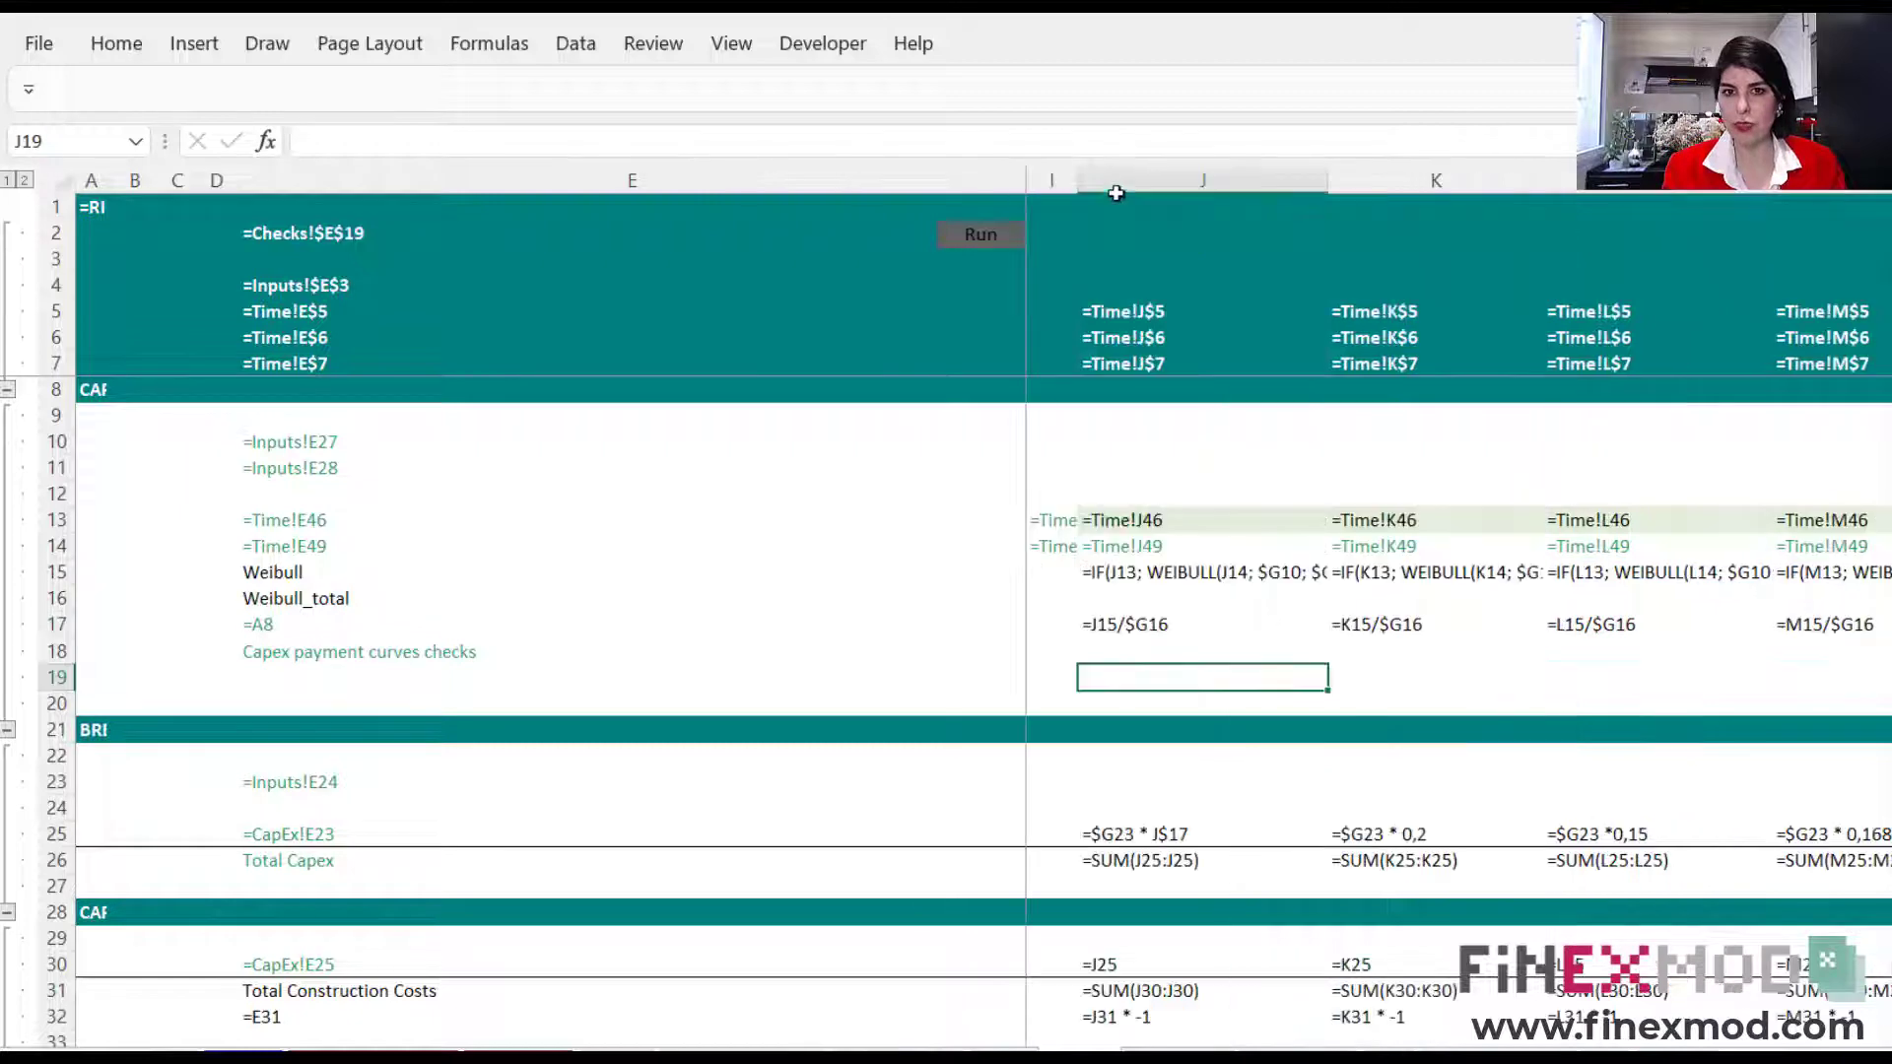
pyautogui.moveTo(1014, 183); pyautogui.dragTo(601, 185)
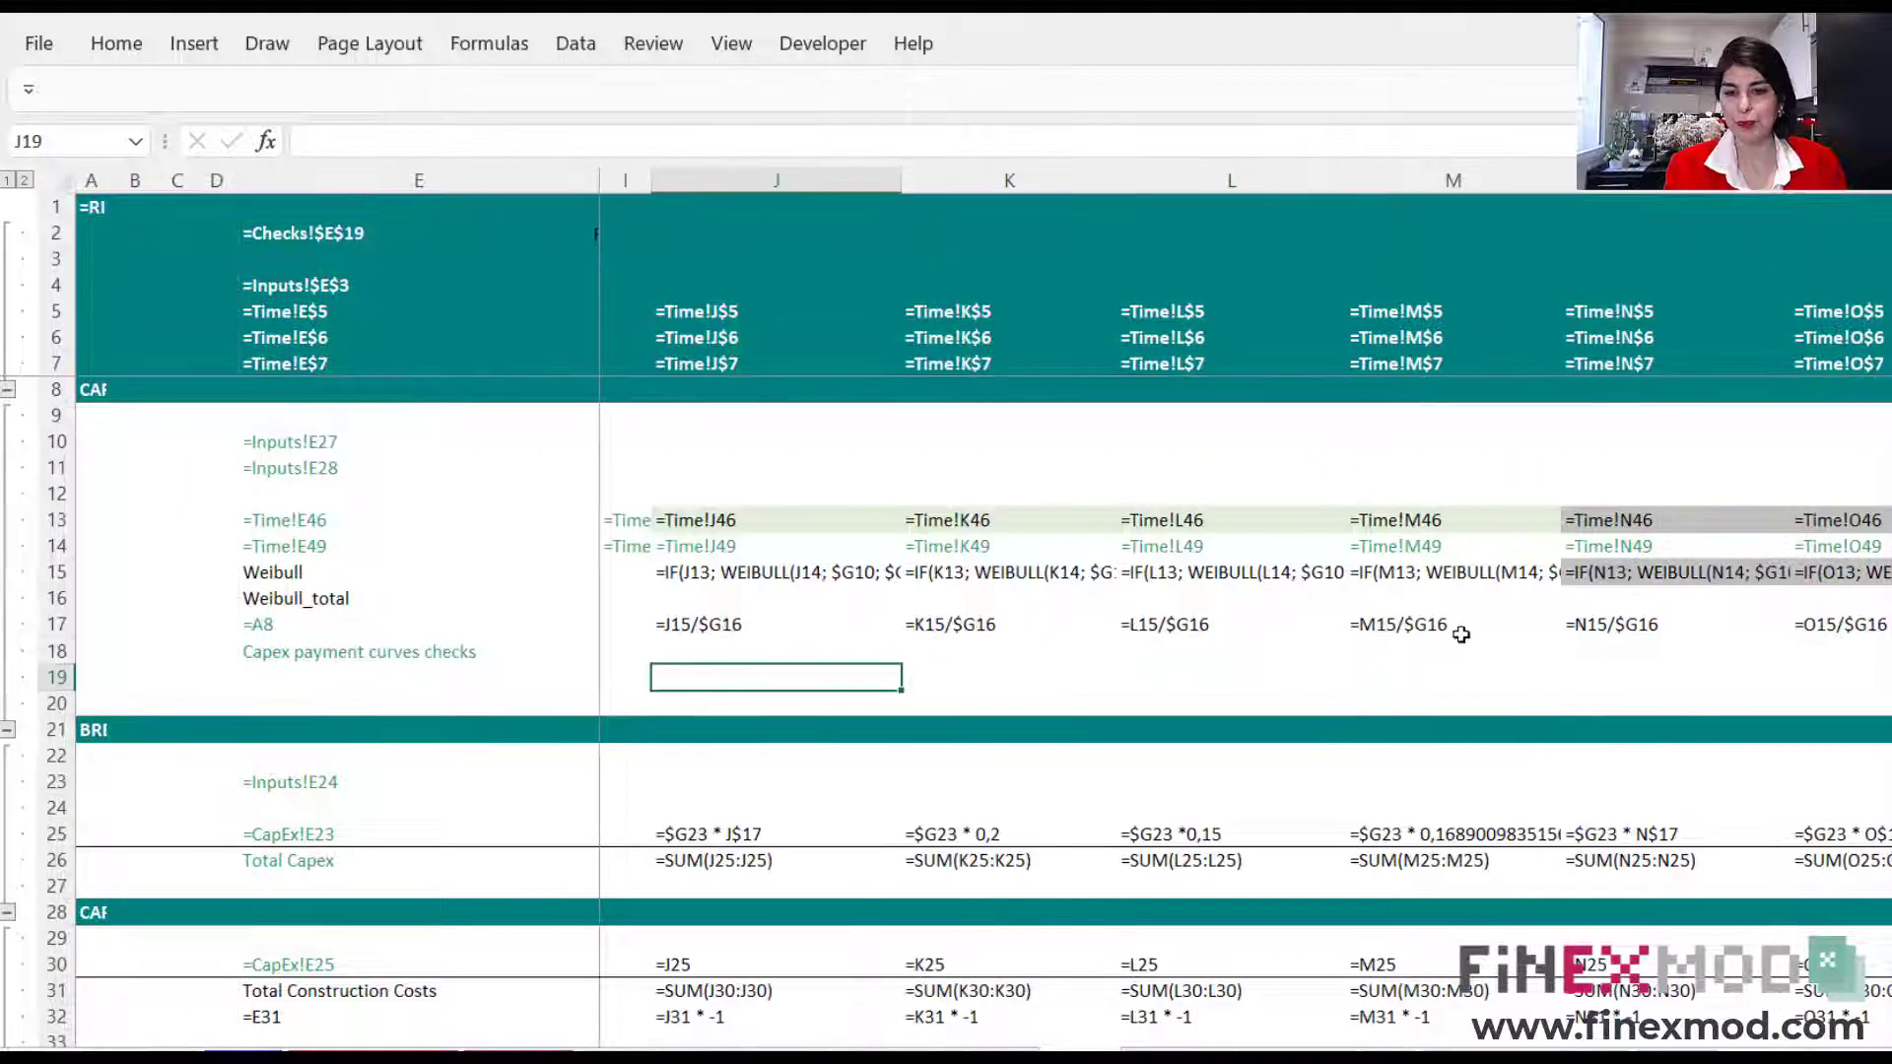
# - Examine the formulas from the Weibull row through the CapEx breakdown and sensitivity rows for hard-coded numbers
pyautogui.doubleClick(763, 572)
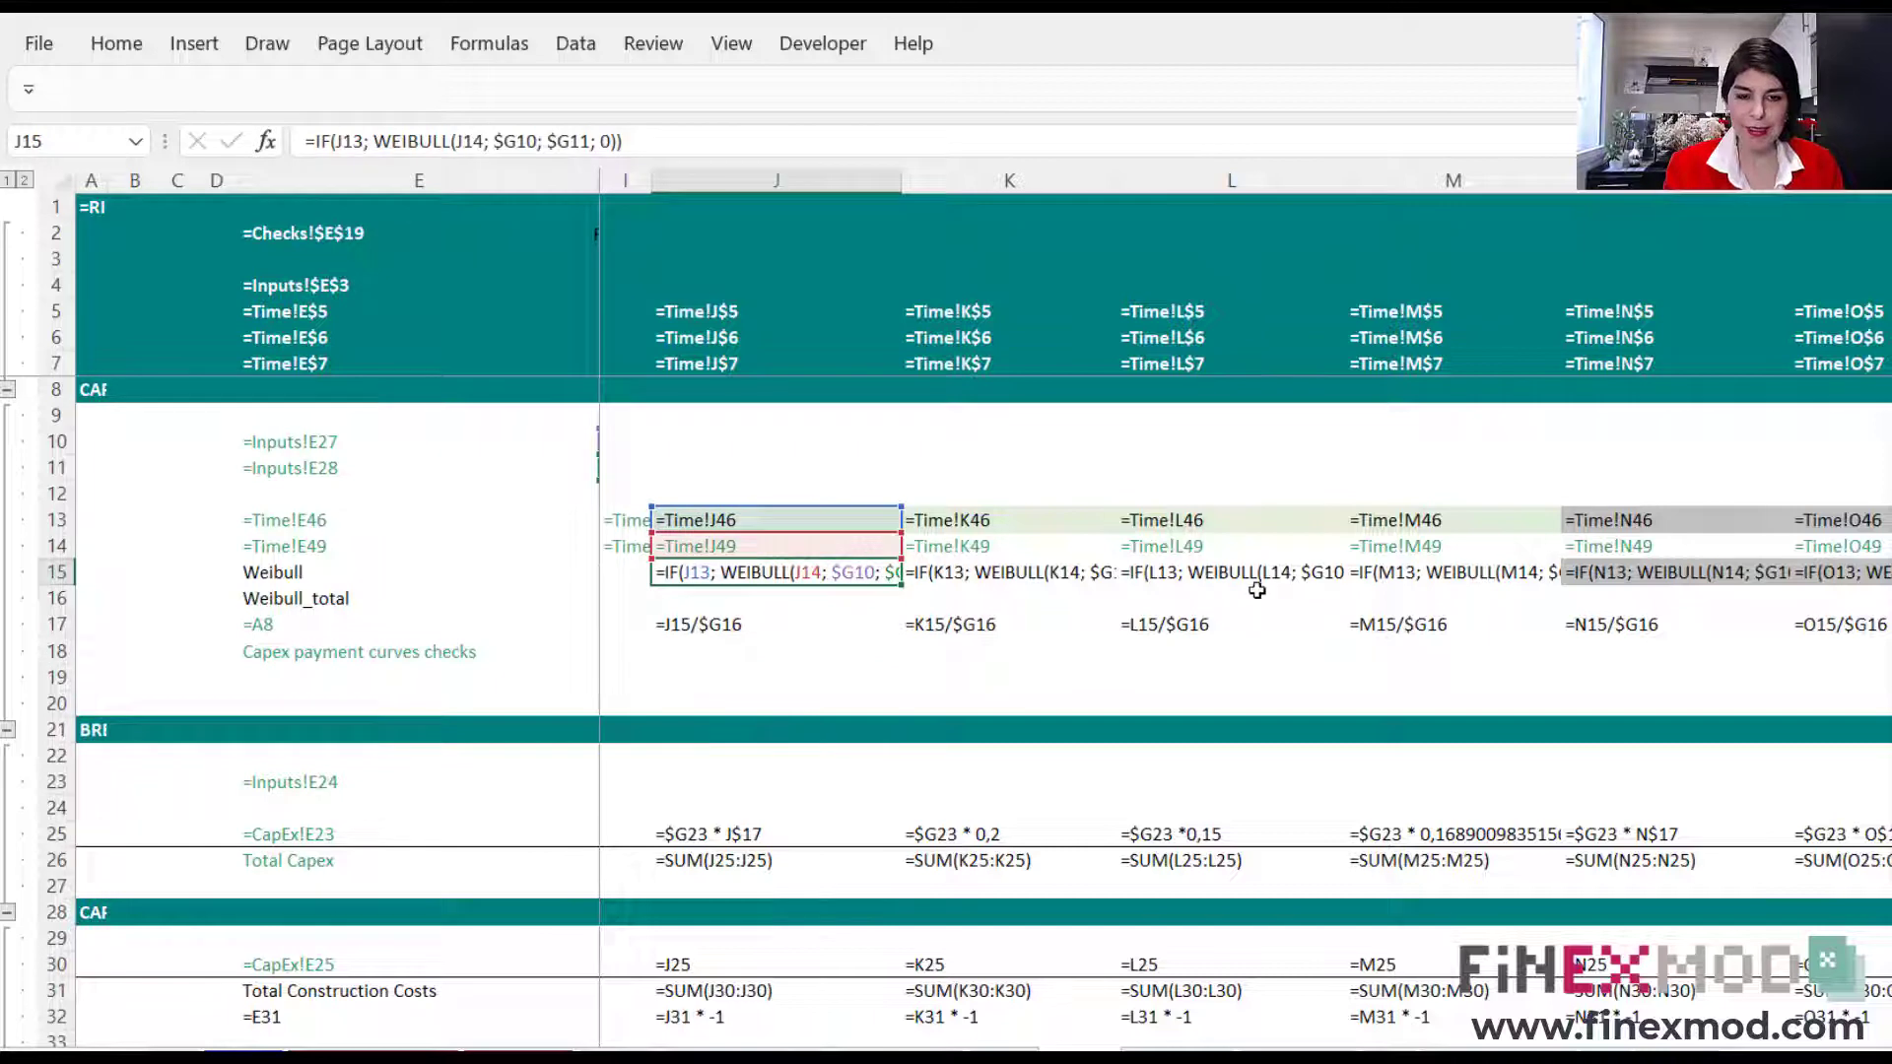
pyautogui.click(1411, 685)
pyautogui.scroll(-1, 1425, 698)
pyautogui.scroll(-1, 1739, 788)
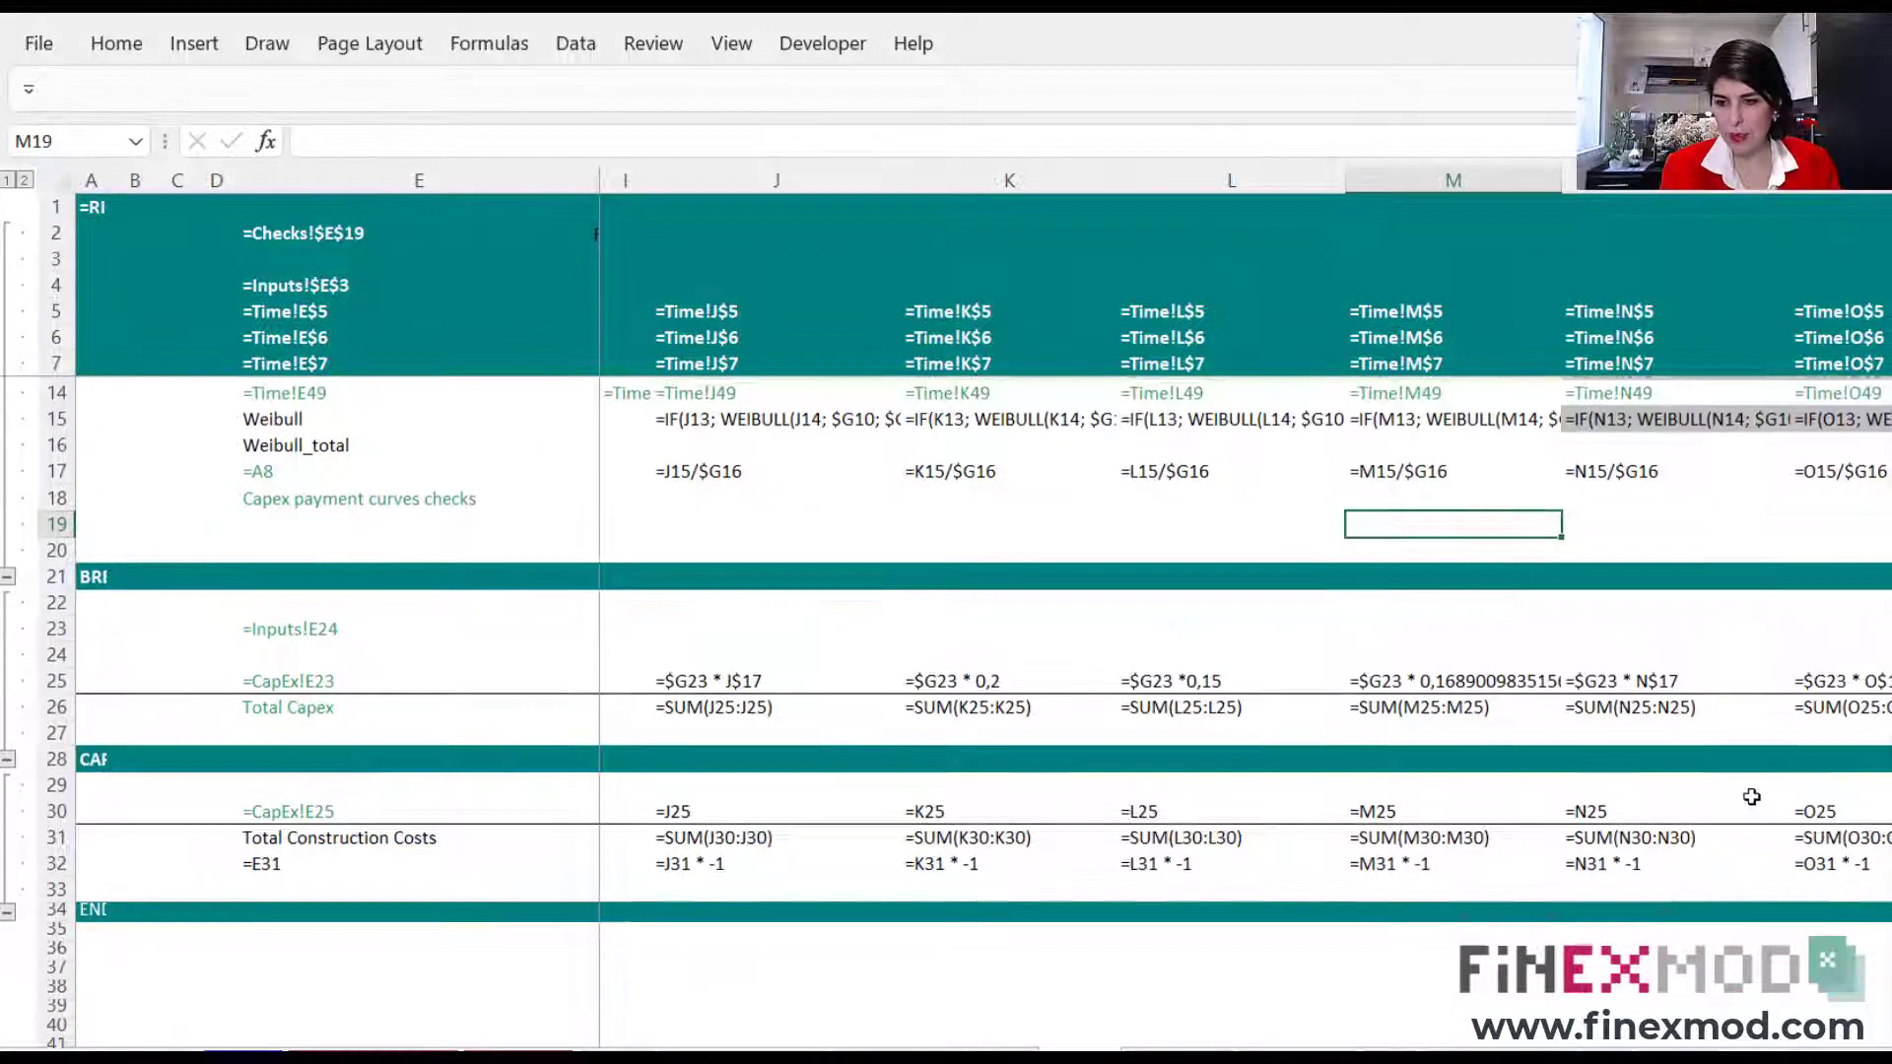
pyautogui.scroll(-2, 1056, 782)
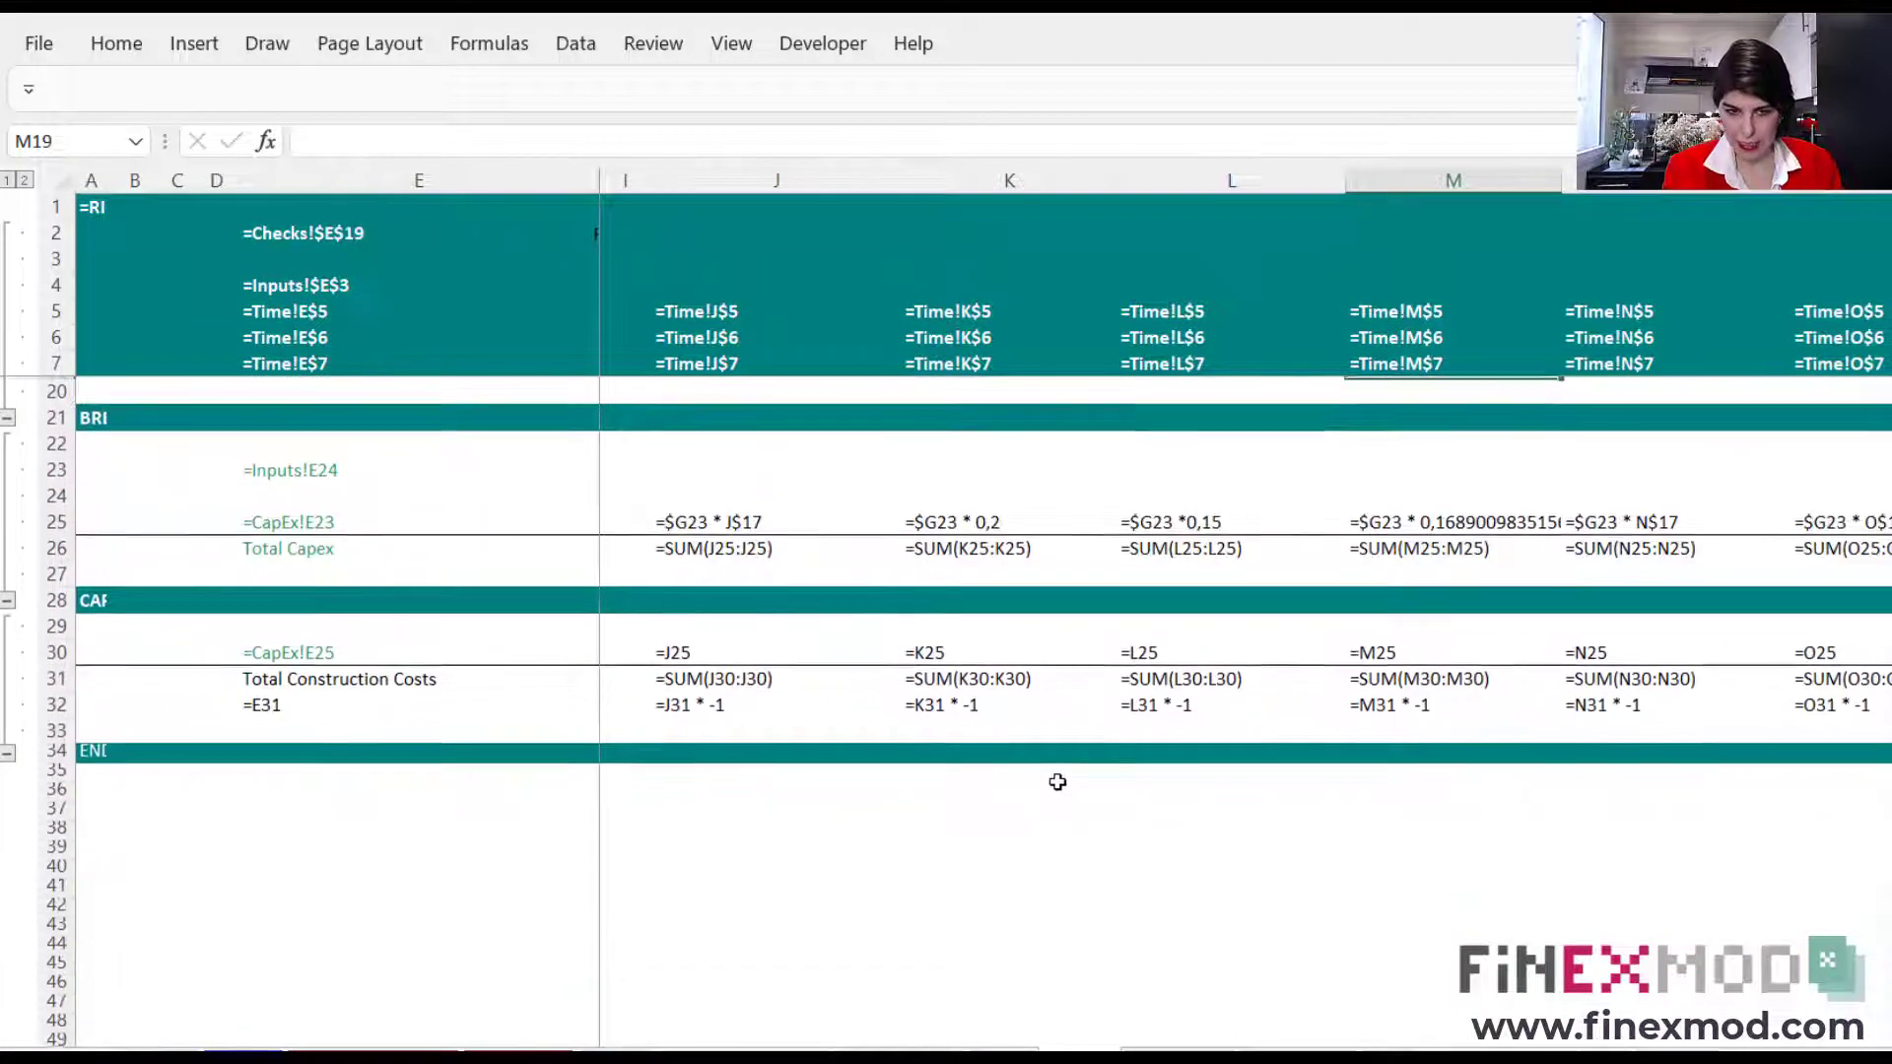
pyautogui.scroll(2, 1061, 781)
pyautogui.moveTo(1337, 768); pyautogui.dragTo(1694, 762)
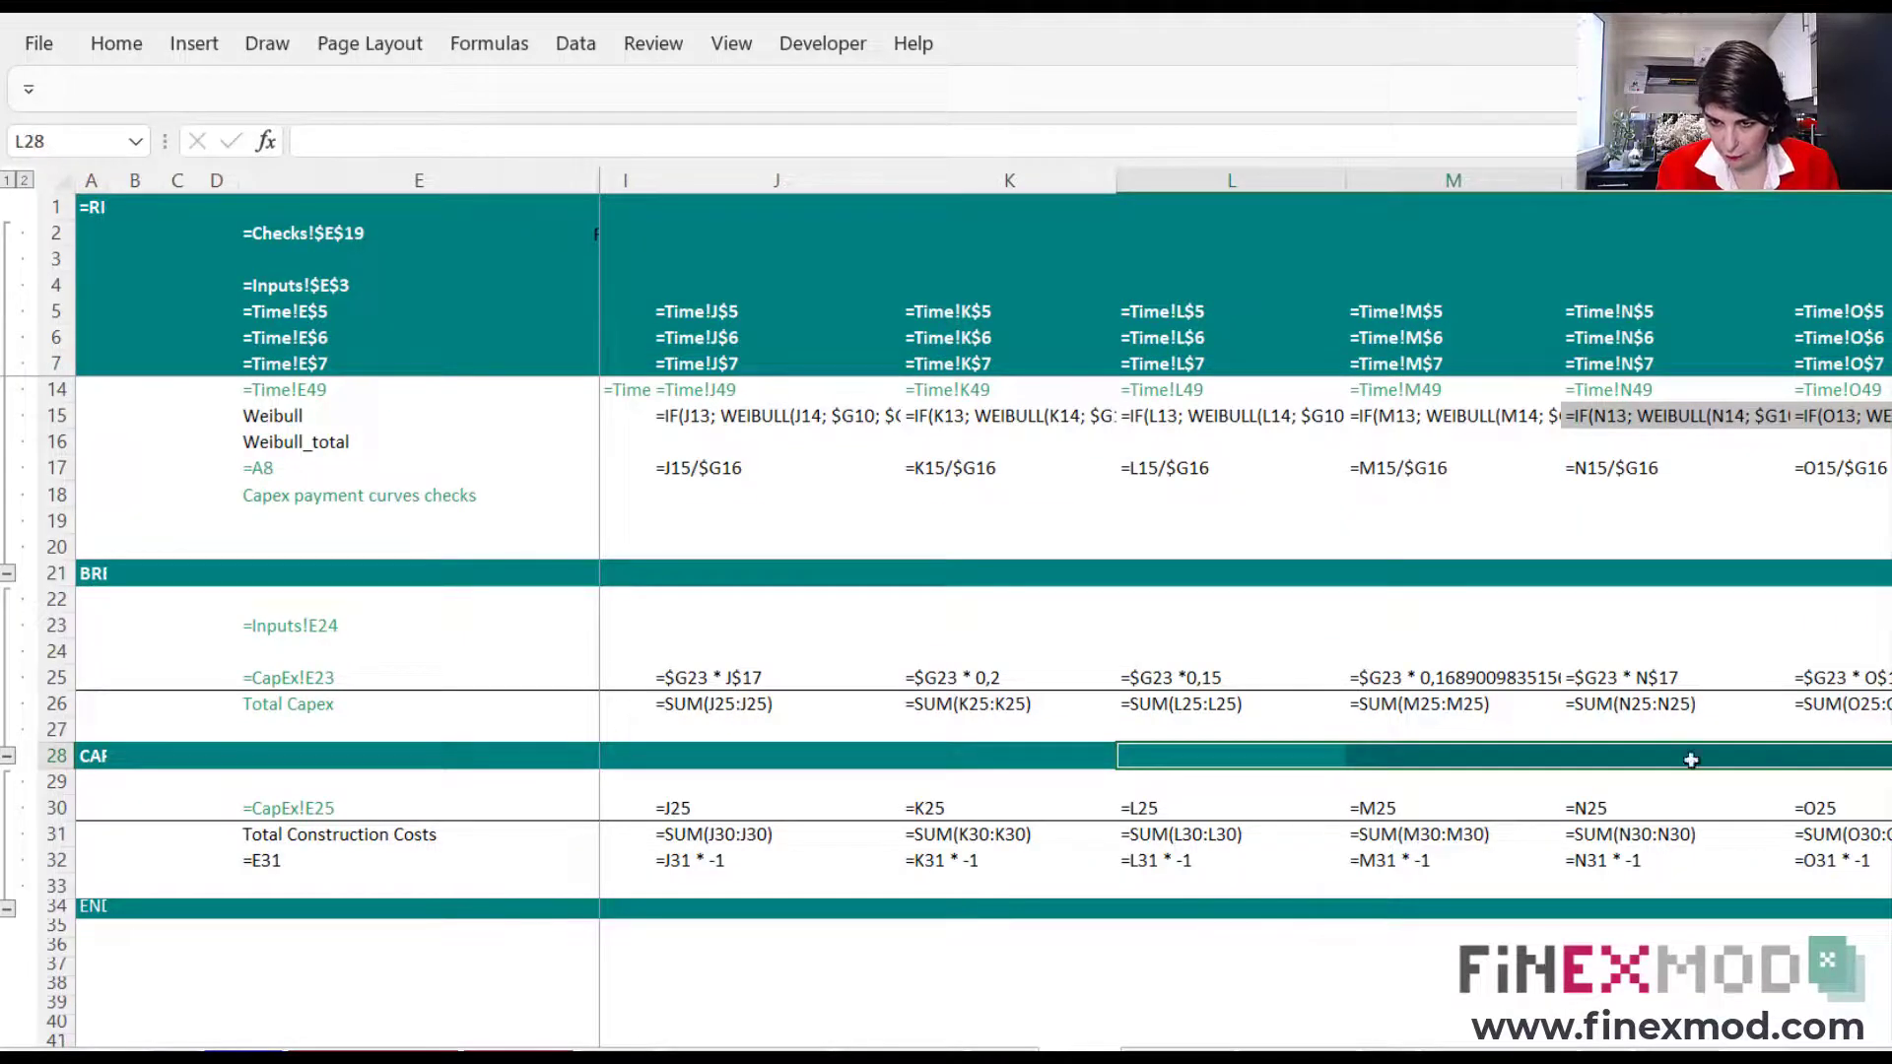
pyautogui.click(1475, 724)
pyautogui.click(1071, 651)
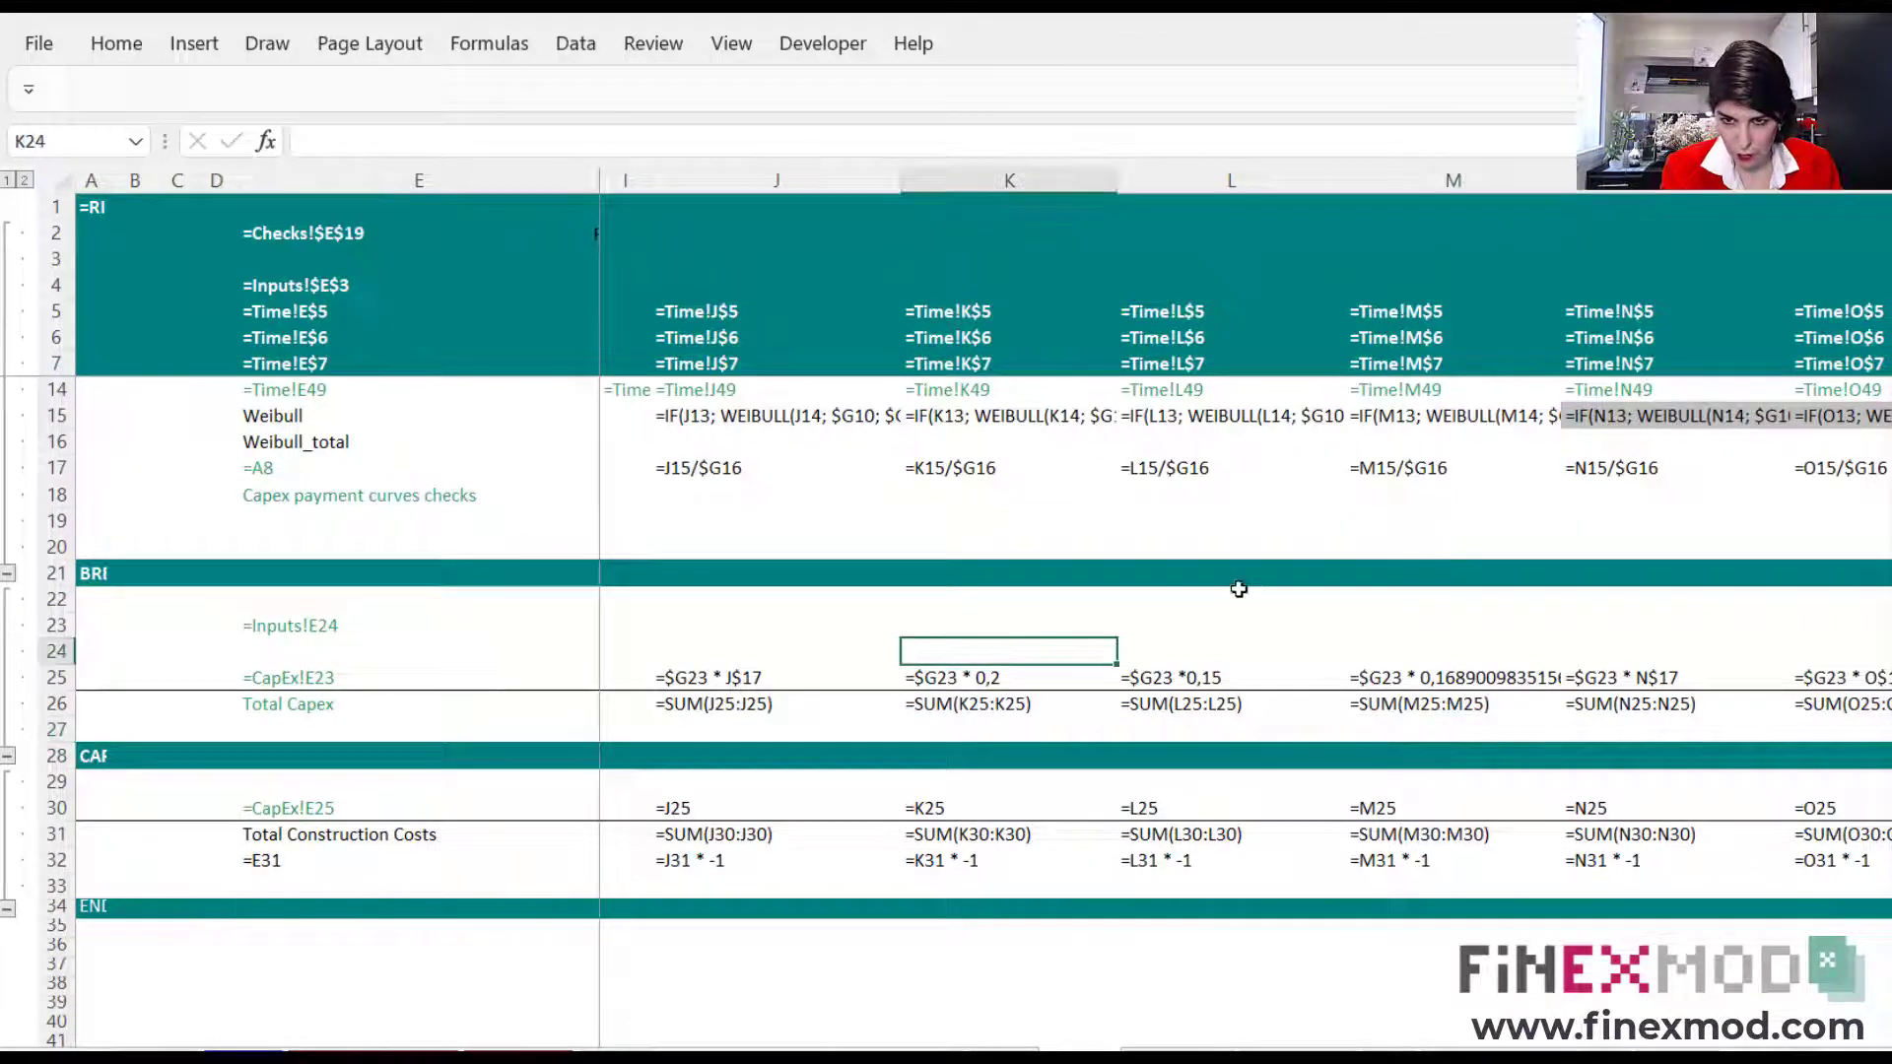
pyautogui.click(1198, 678)
pyautogui.click(1440, 658)
pyautogui.click(1151, 680)
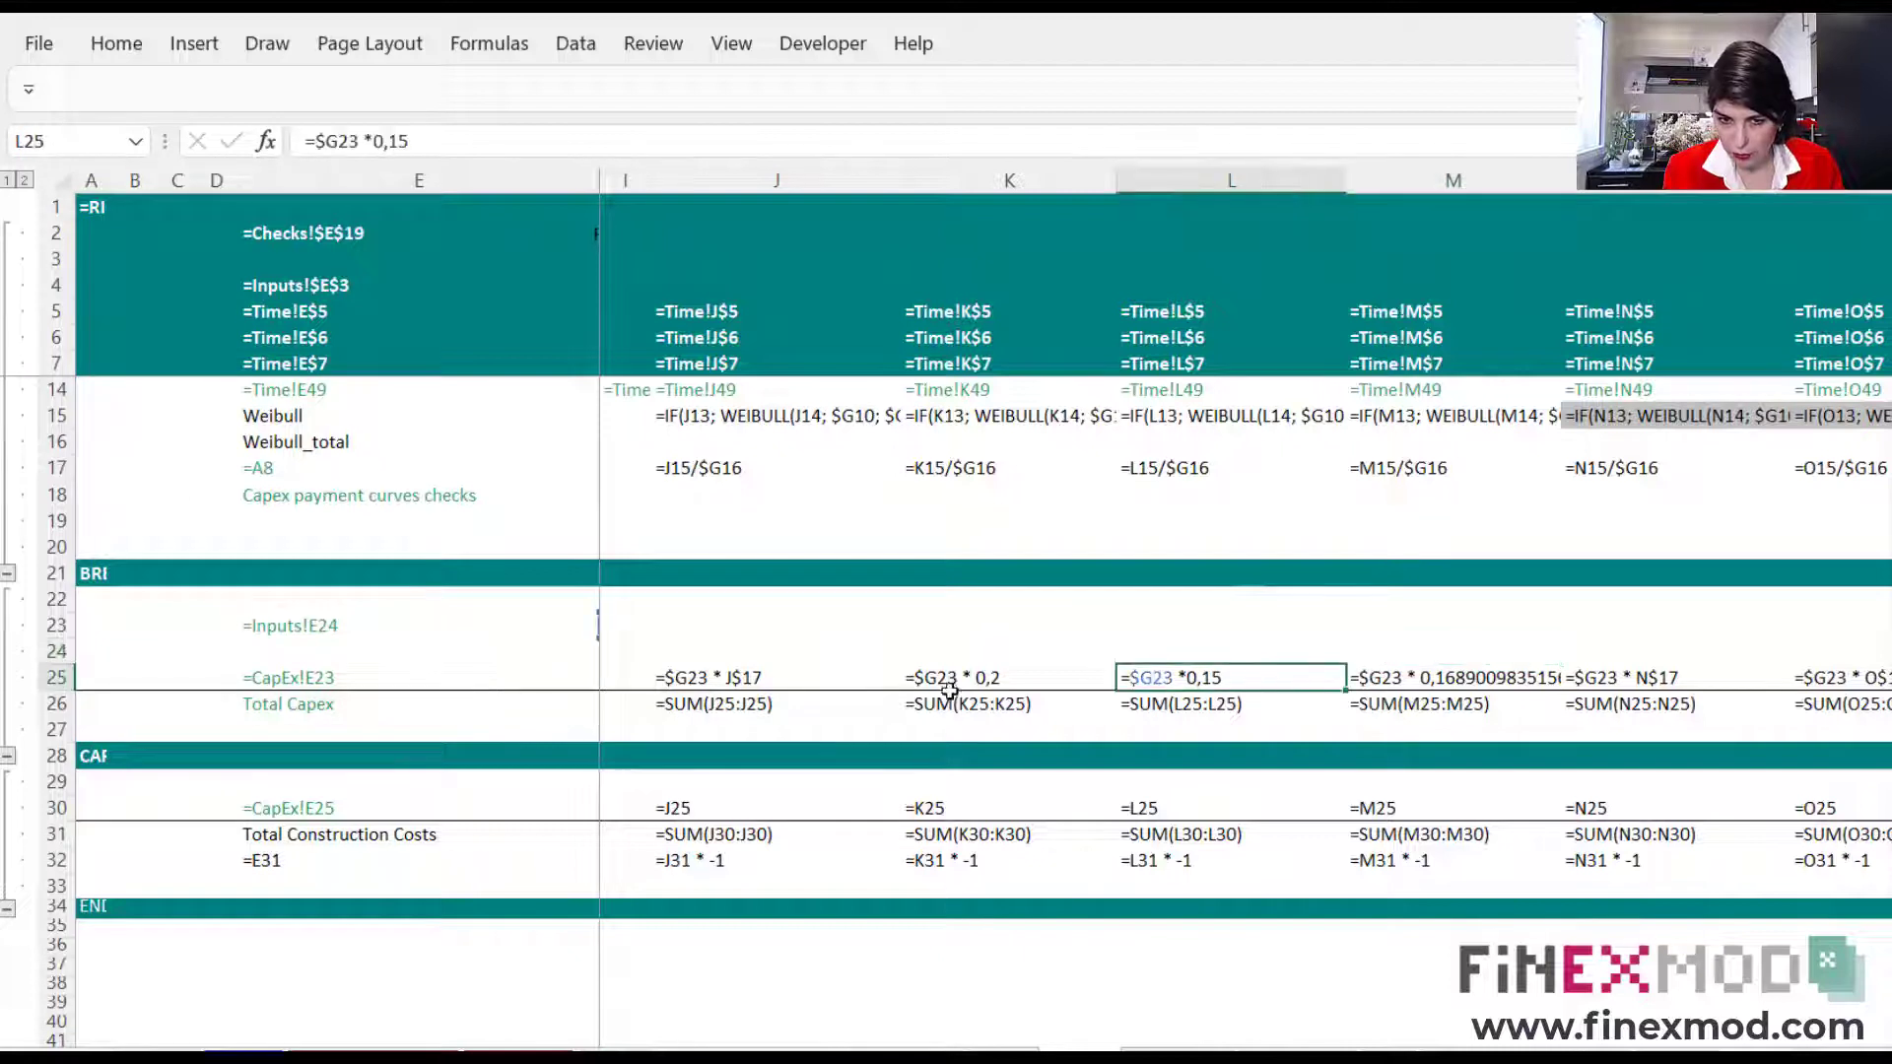
# - Flag the hard-coded formulas in cells K25:M25 of the CapEx breakdown with a red fill
pyautogui.click(950, 687)
pyautogui.moveTo(978, 683); pyautogui.dragTo(1510, 678)
pyautogui.click(117, 43)
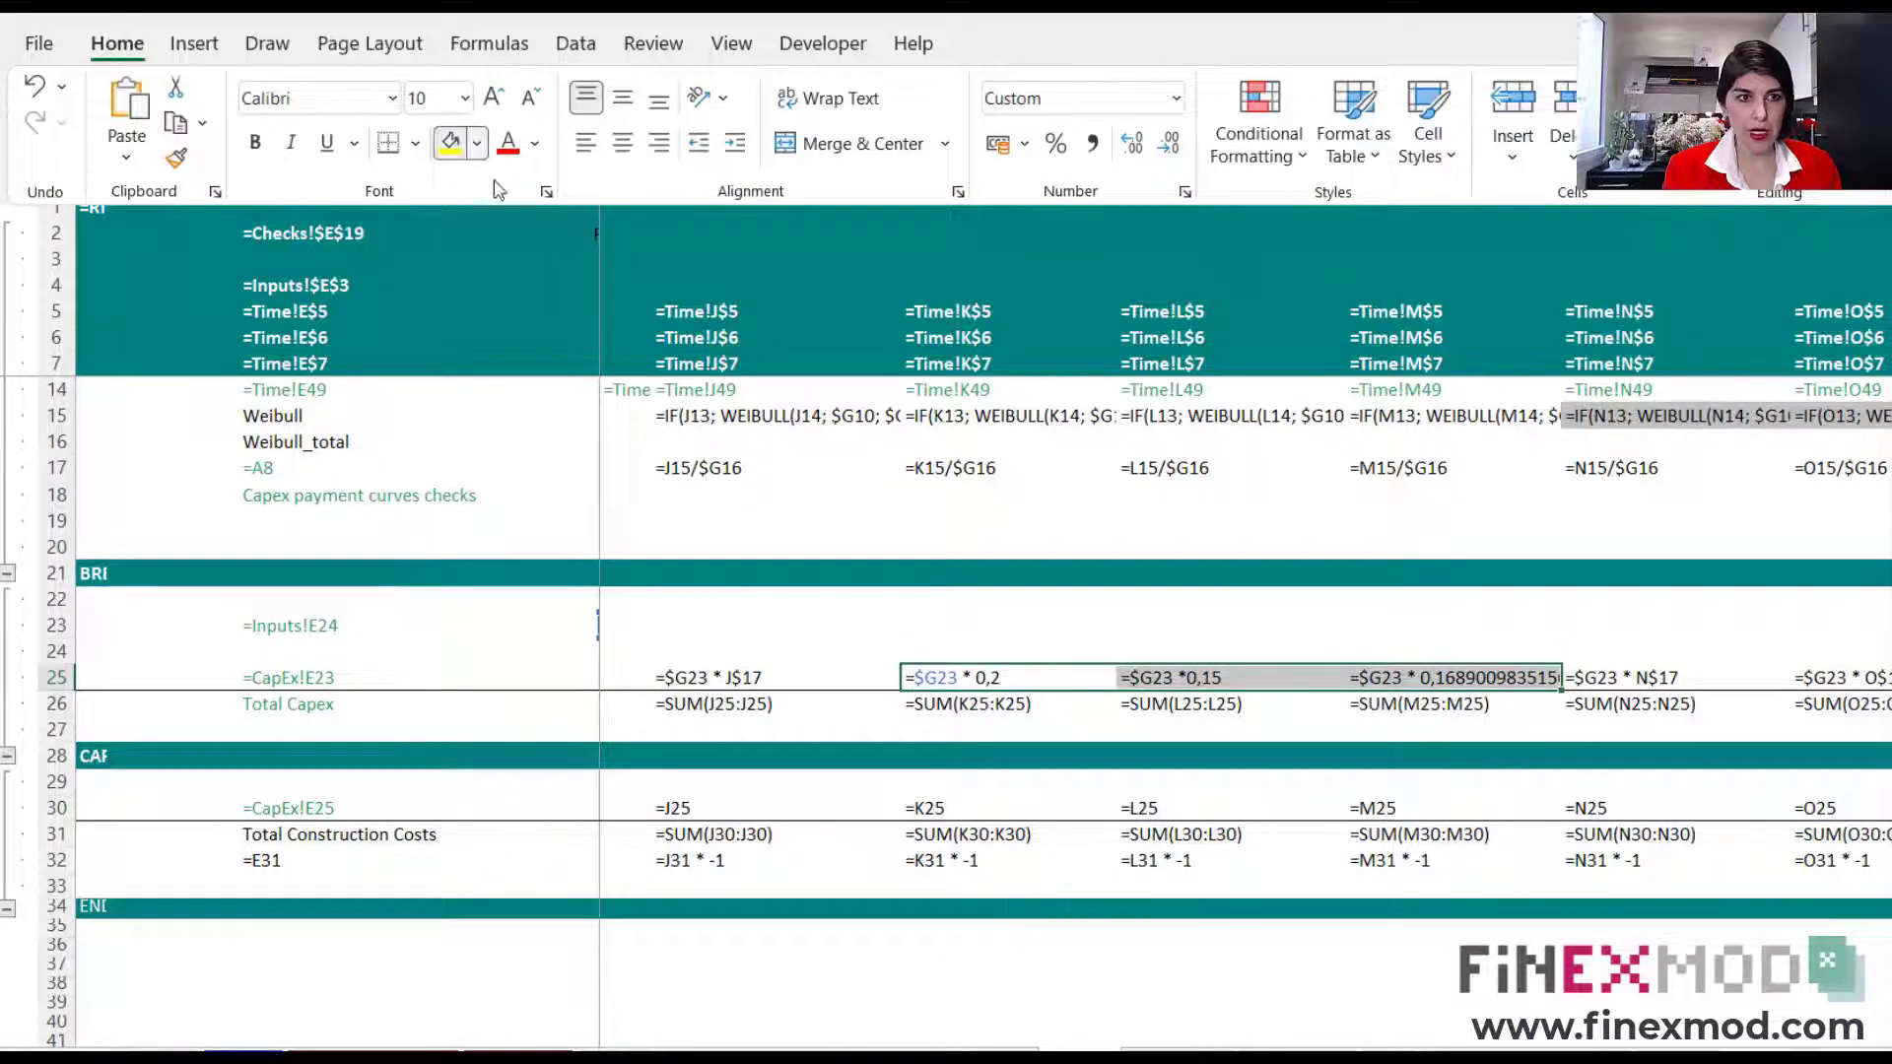
pyautogui.click(477, 142)
pyautogui.press('Escape')
pyautogui.click(477, 416)
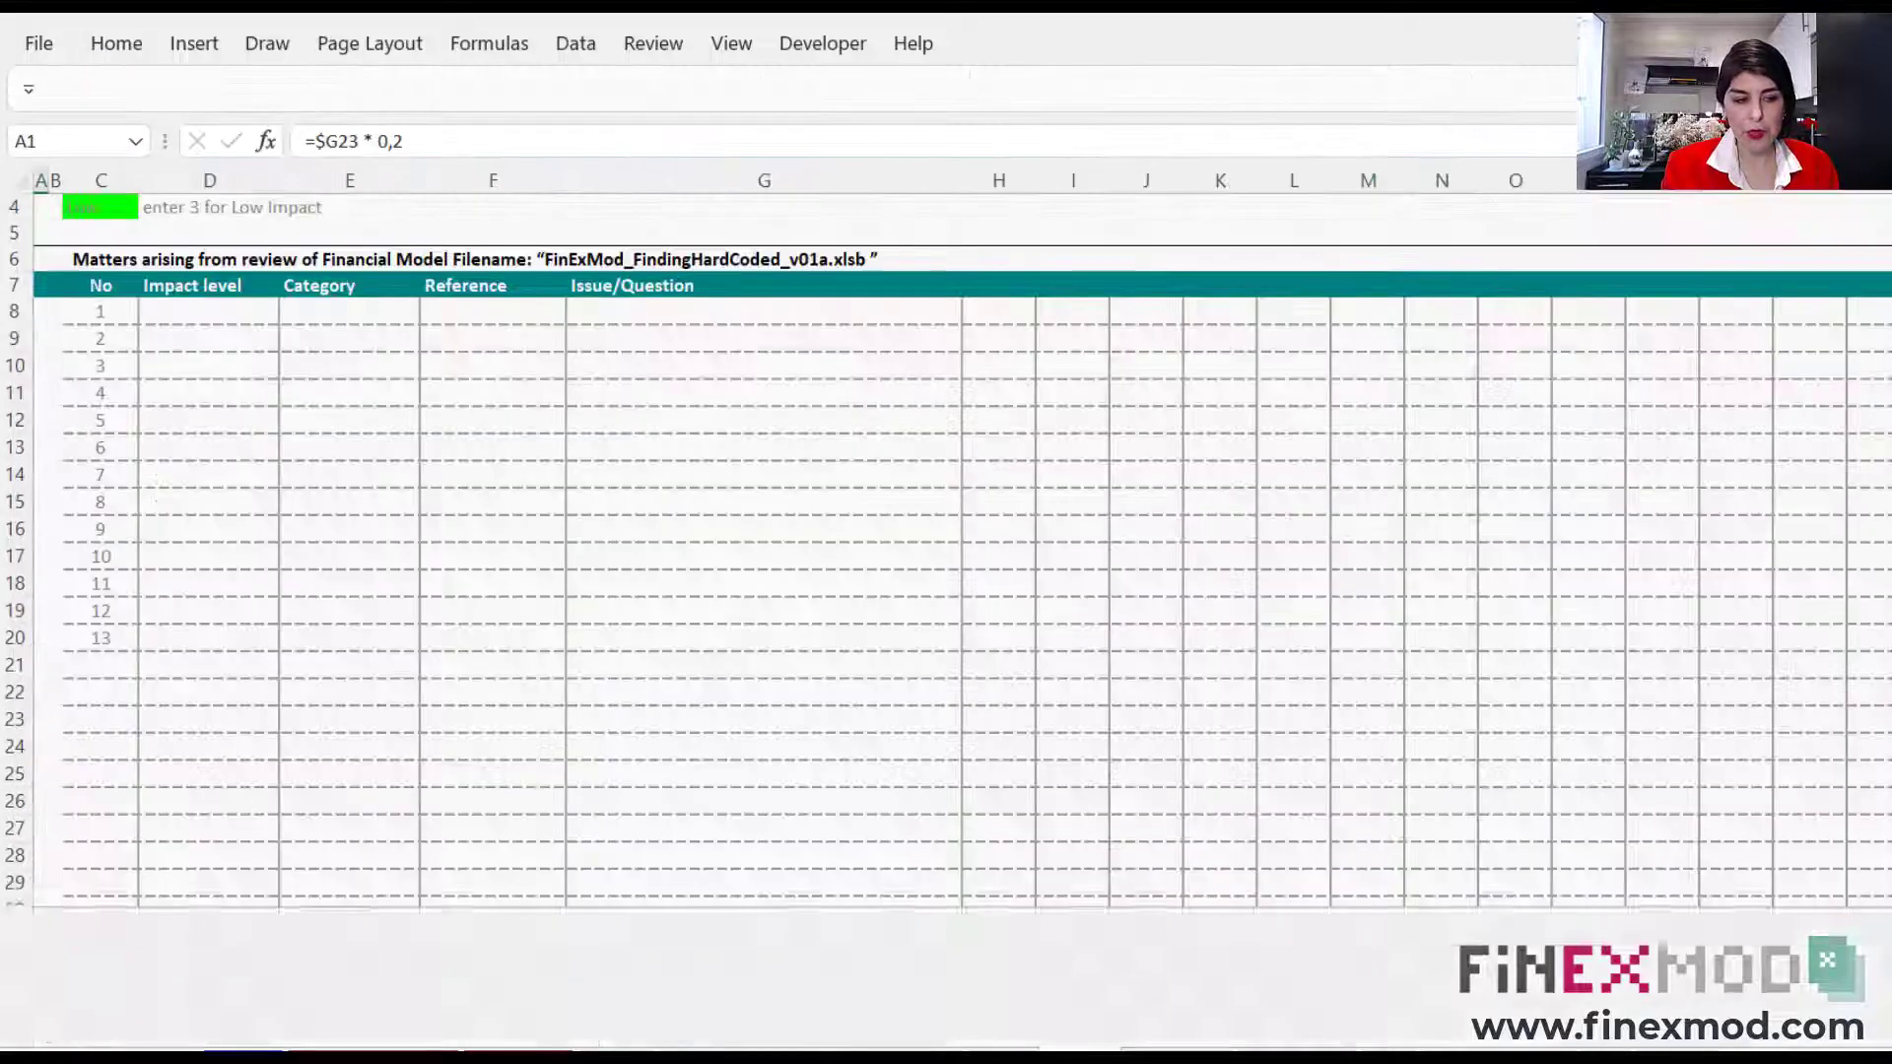
pyautogui.click(202, 312)
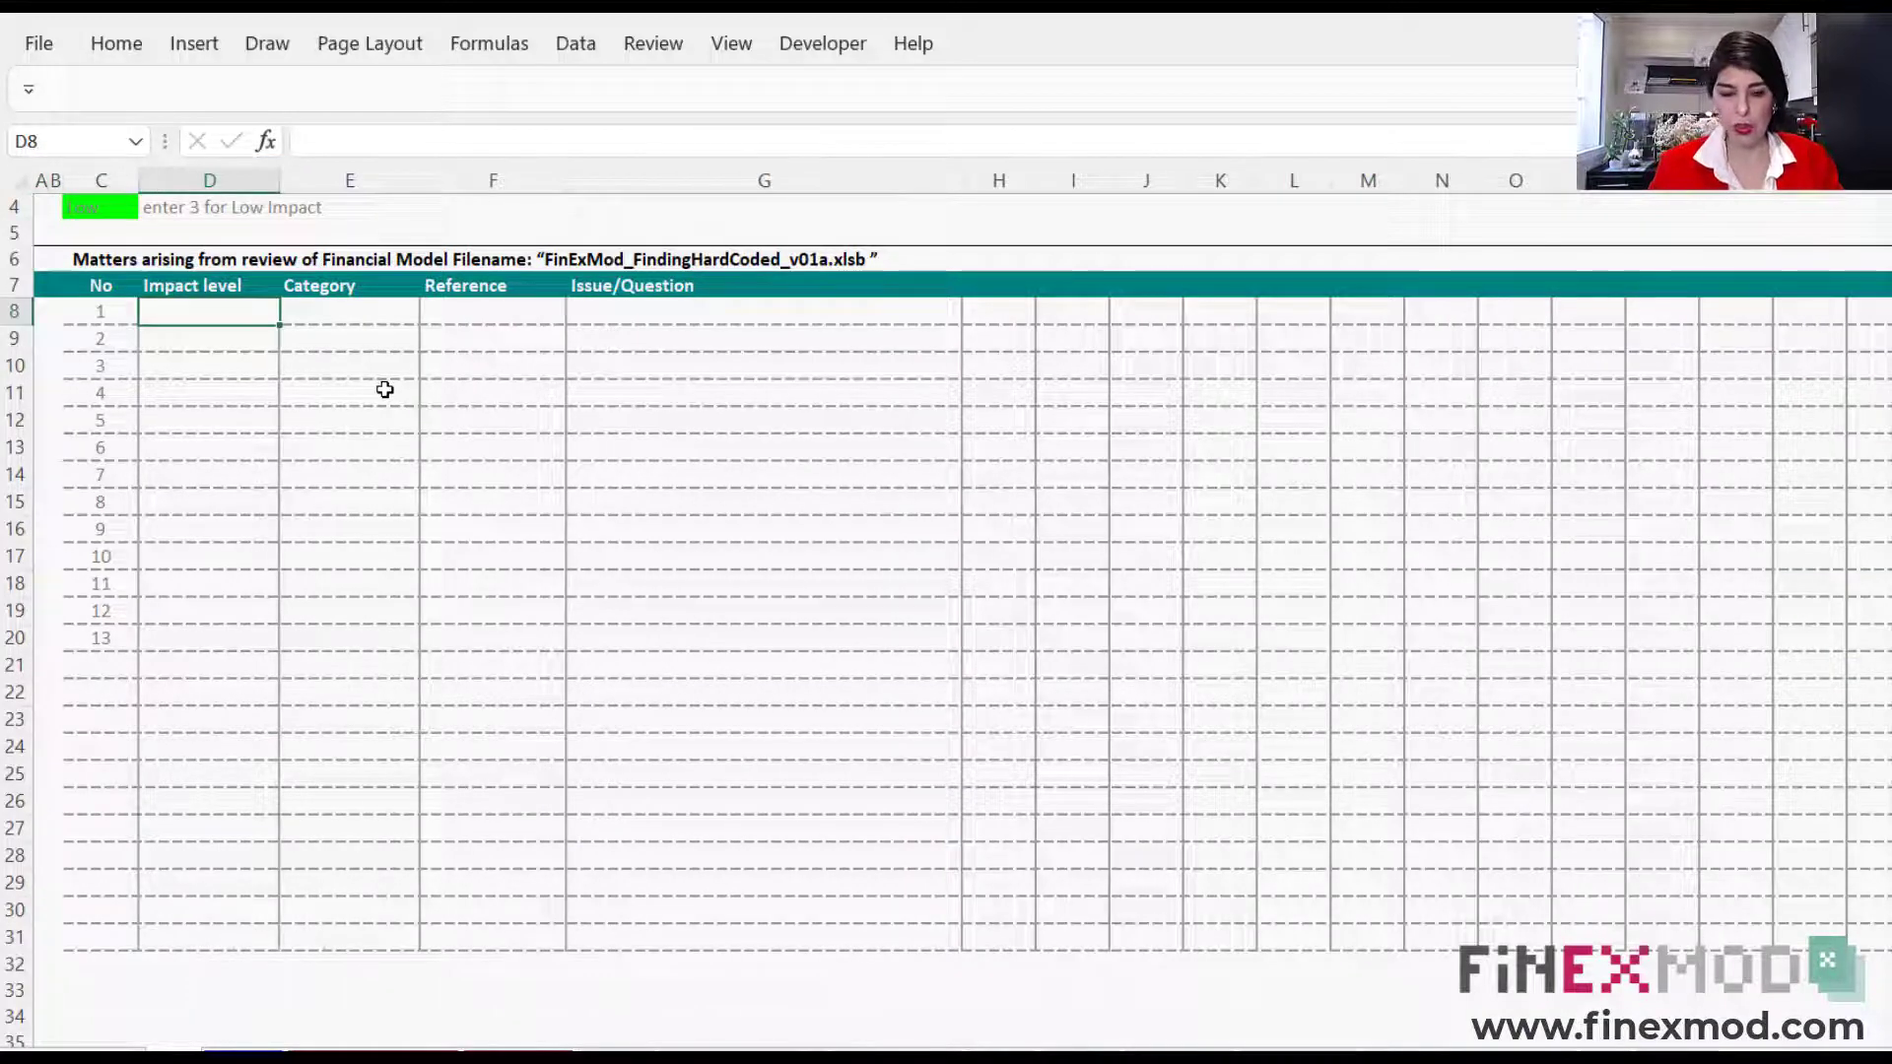
pyautogui.write('=')
pyautogui.press('Escape')
# - In the review log, link the Reference cell of issue 1 (F8) to the range CapEx!K25:M25
pyautogui.click(444, 304)
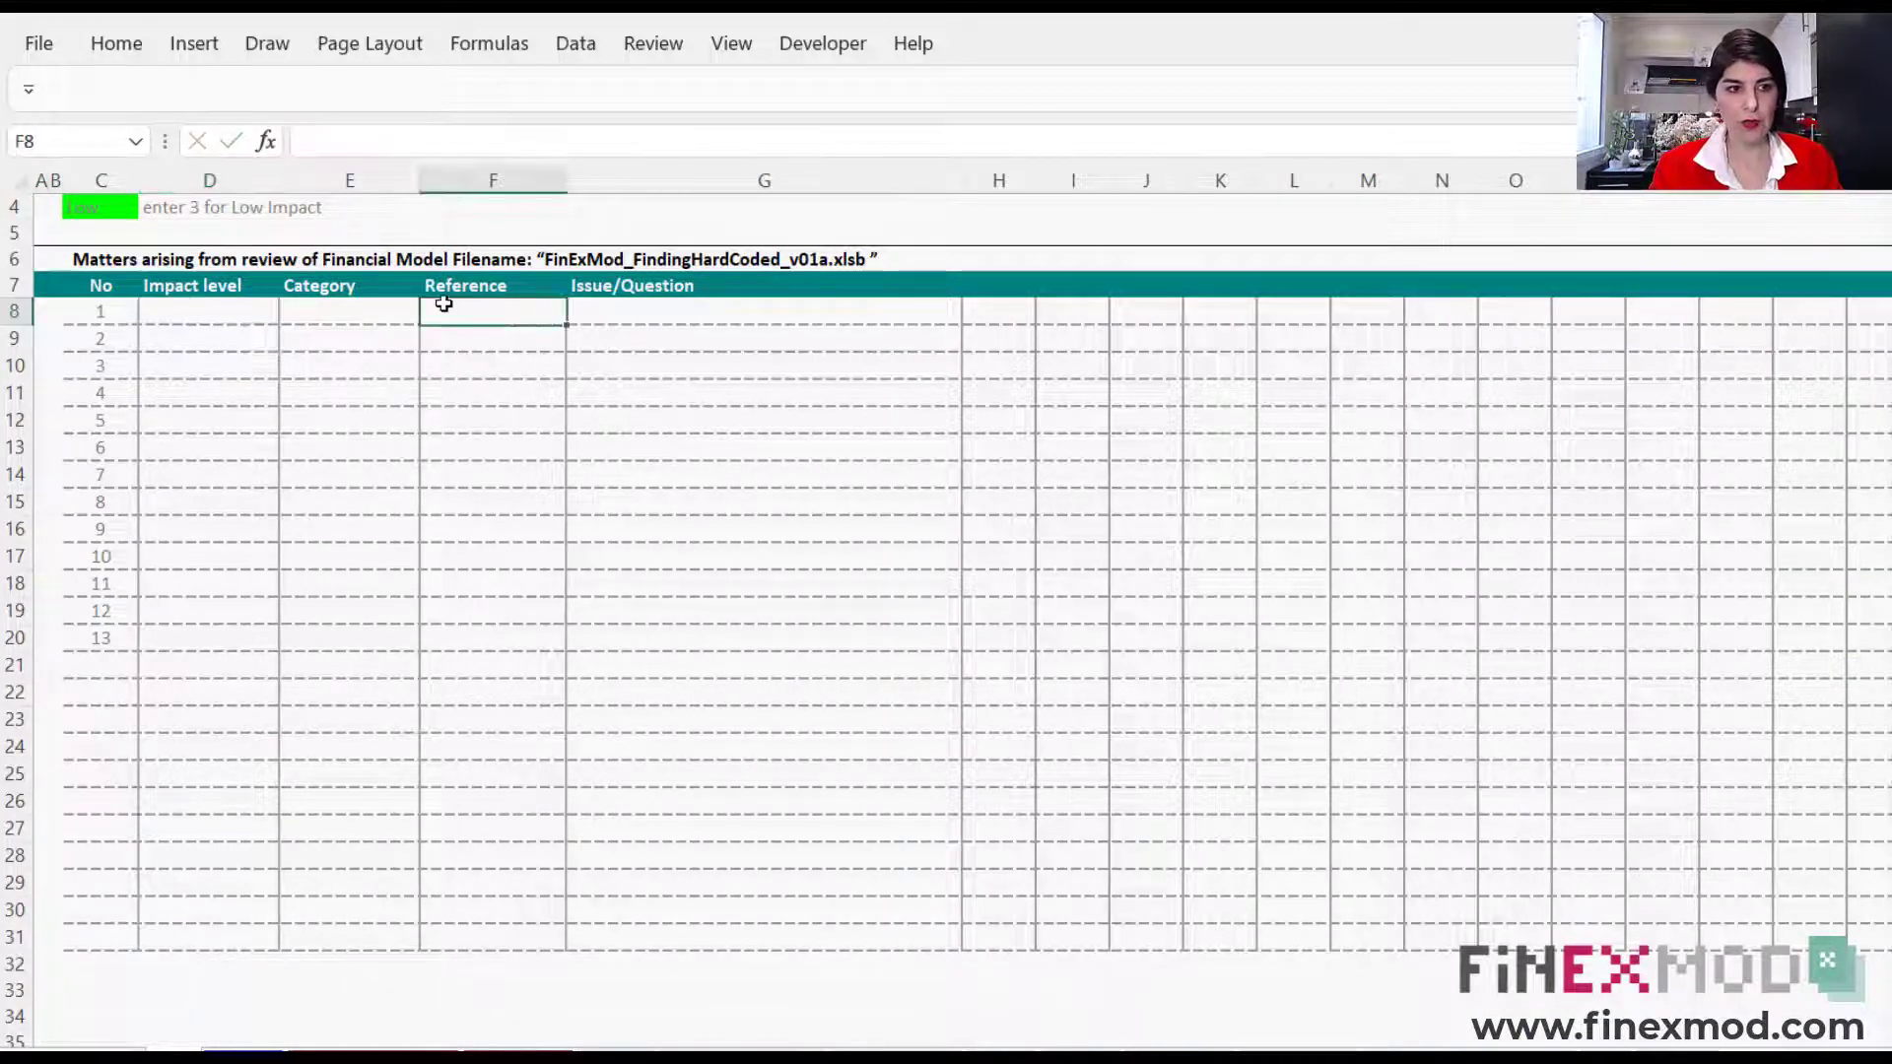
pyautogui.write('=')
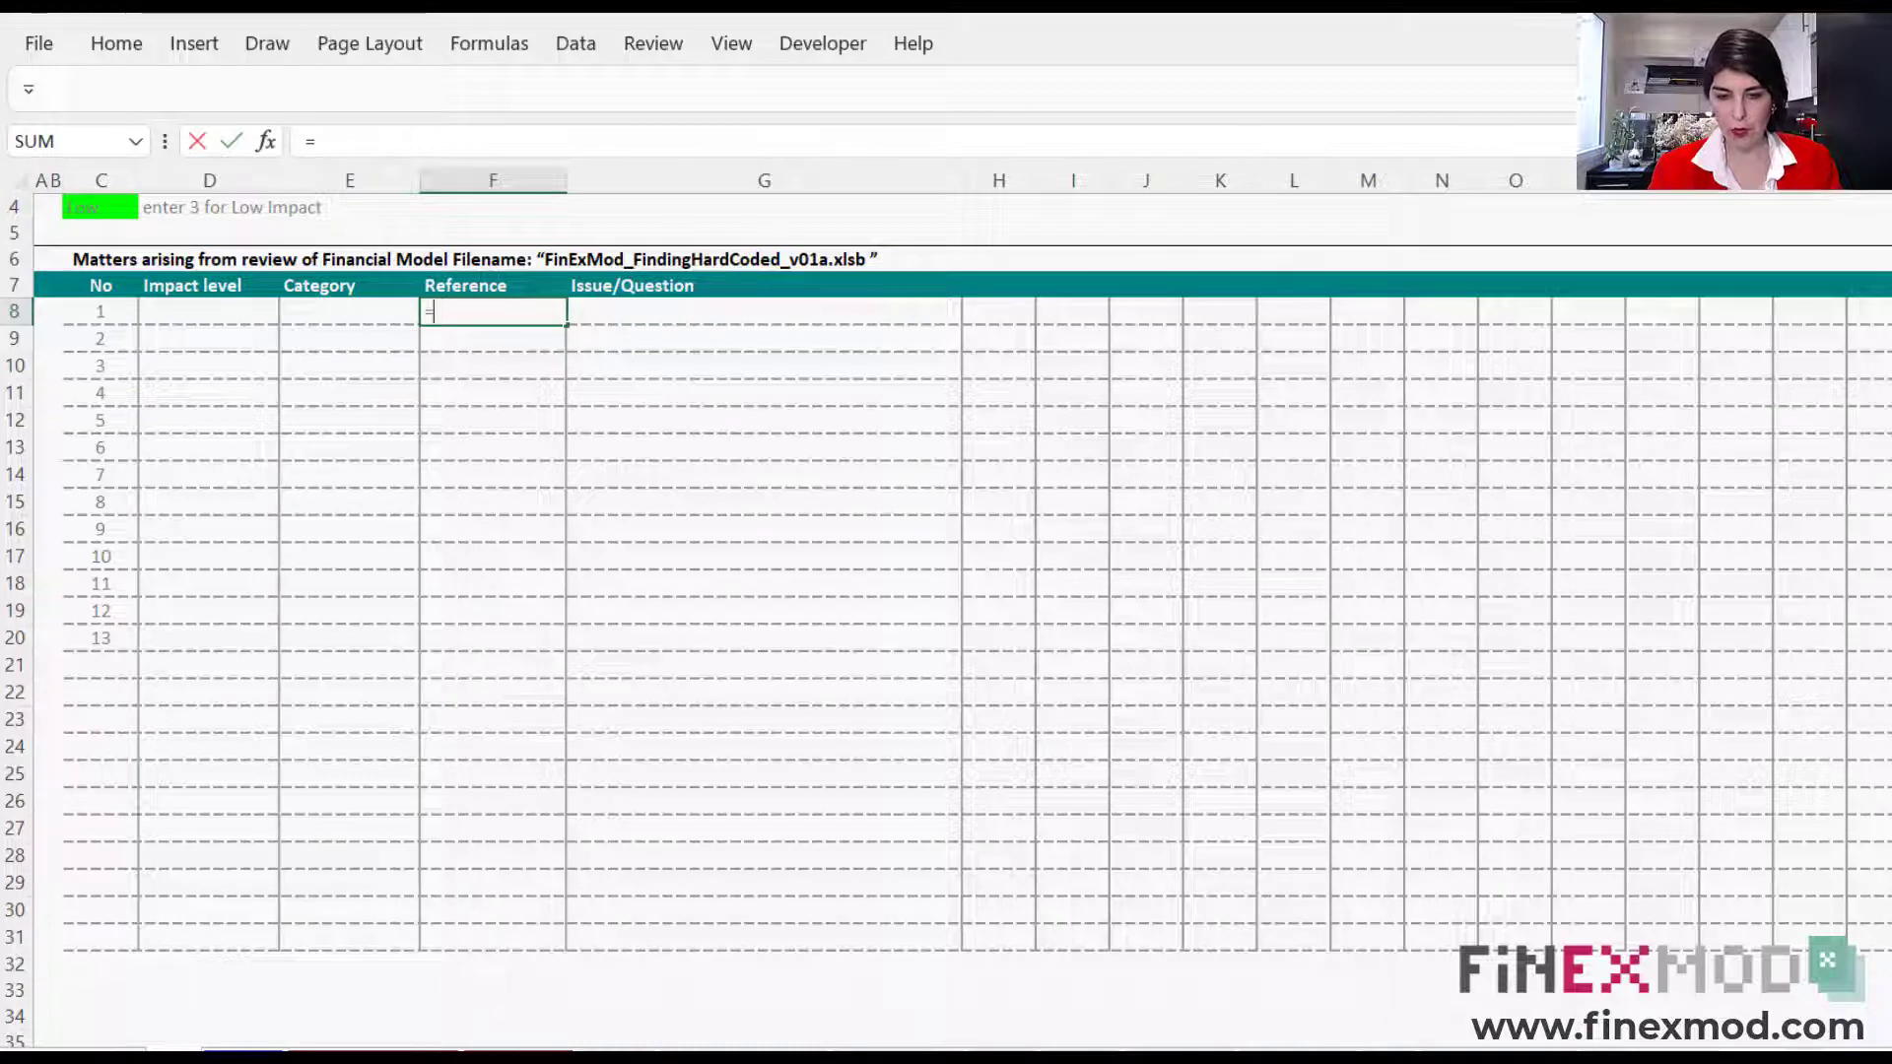
pyautogui.hotkey('ctrl', 'pagedown')
pyautogui.moveTo(946, 676); pyautogui.dragTo(1511, 670)
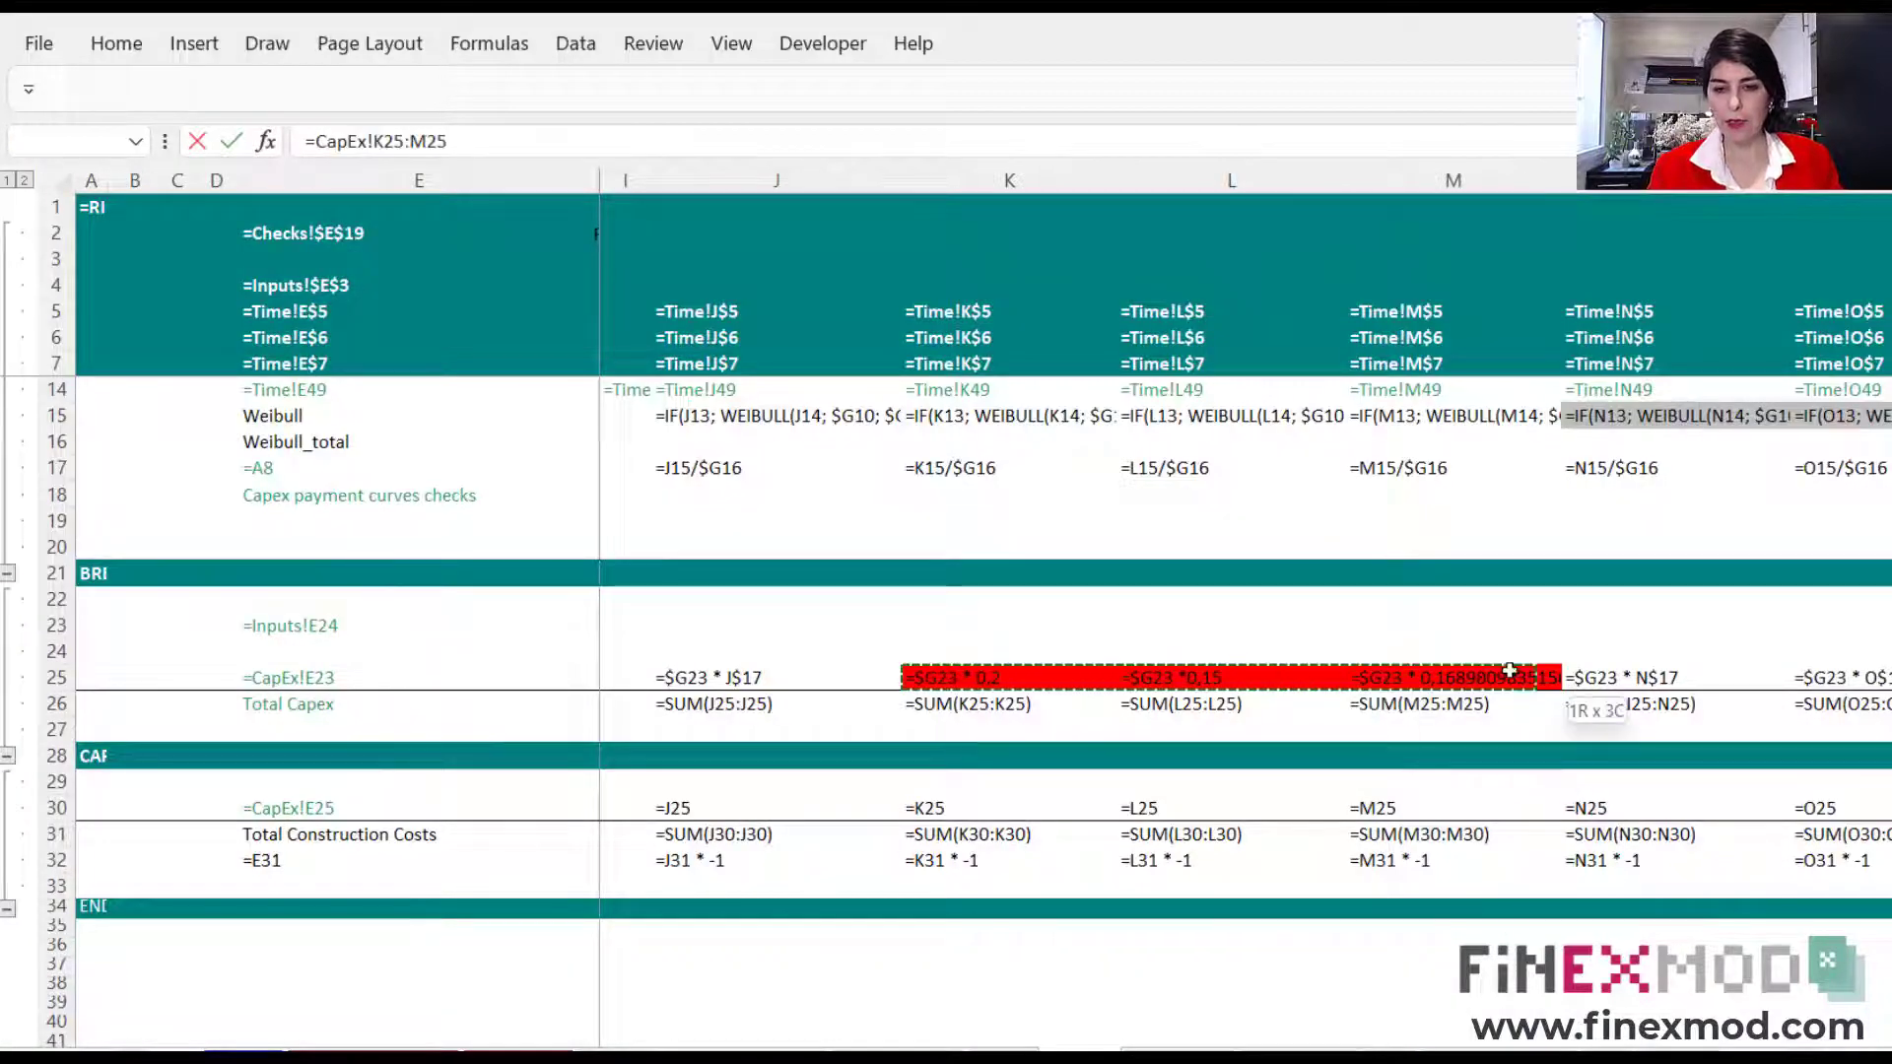
pyautogui.press('Return')
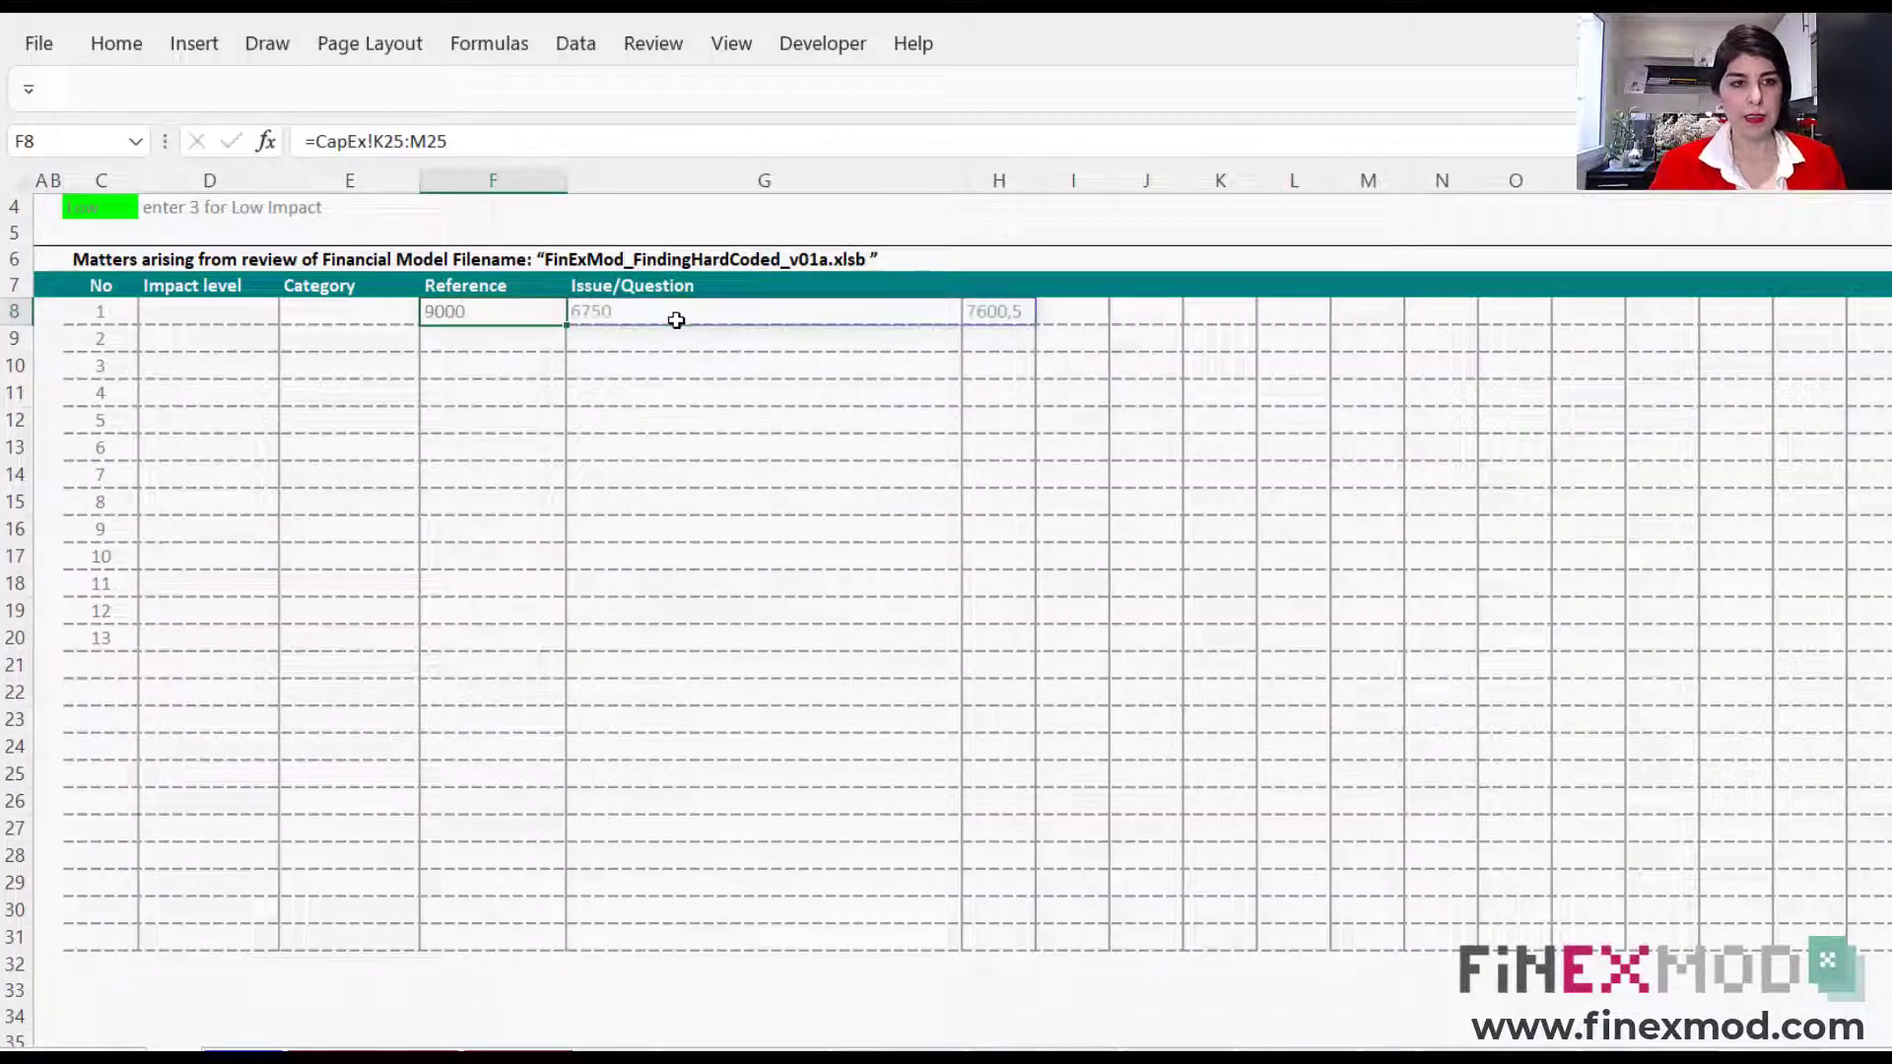
pyautogui.click(676, 320)
pyautogui.write('The')
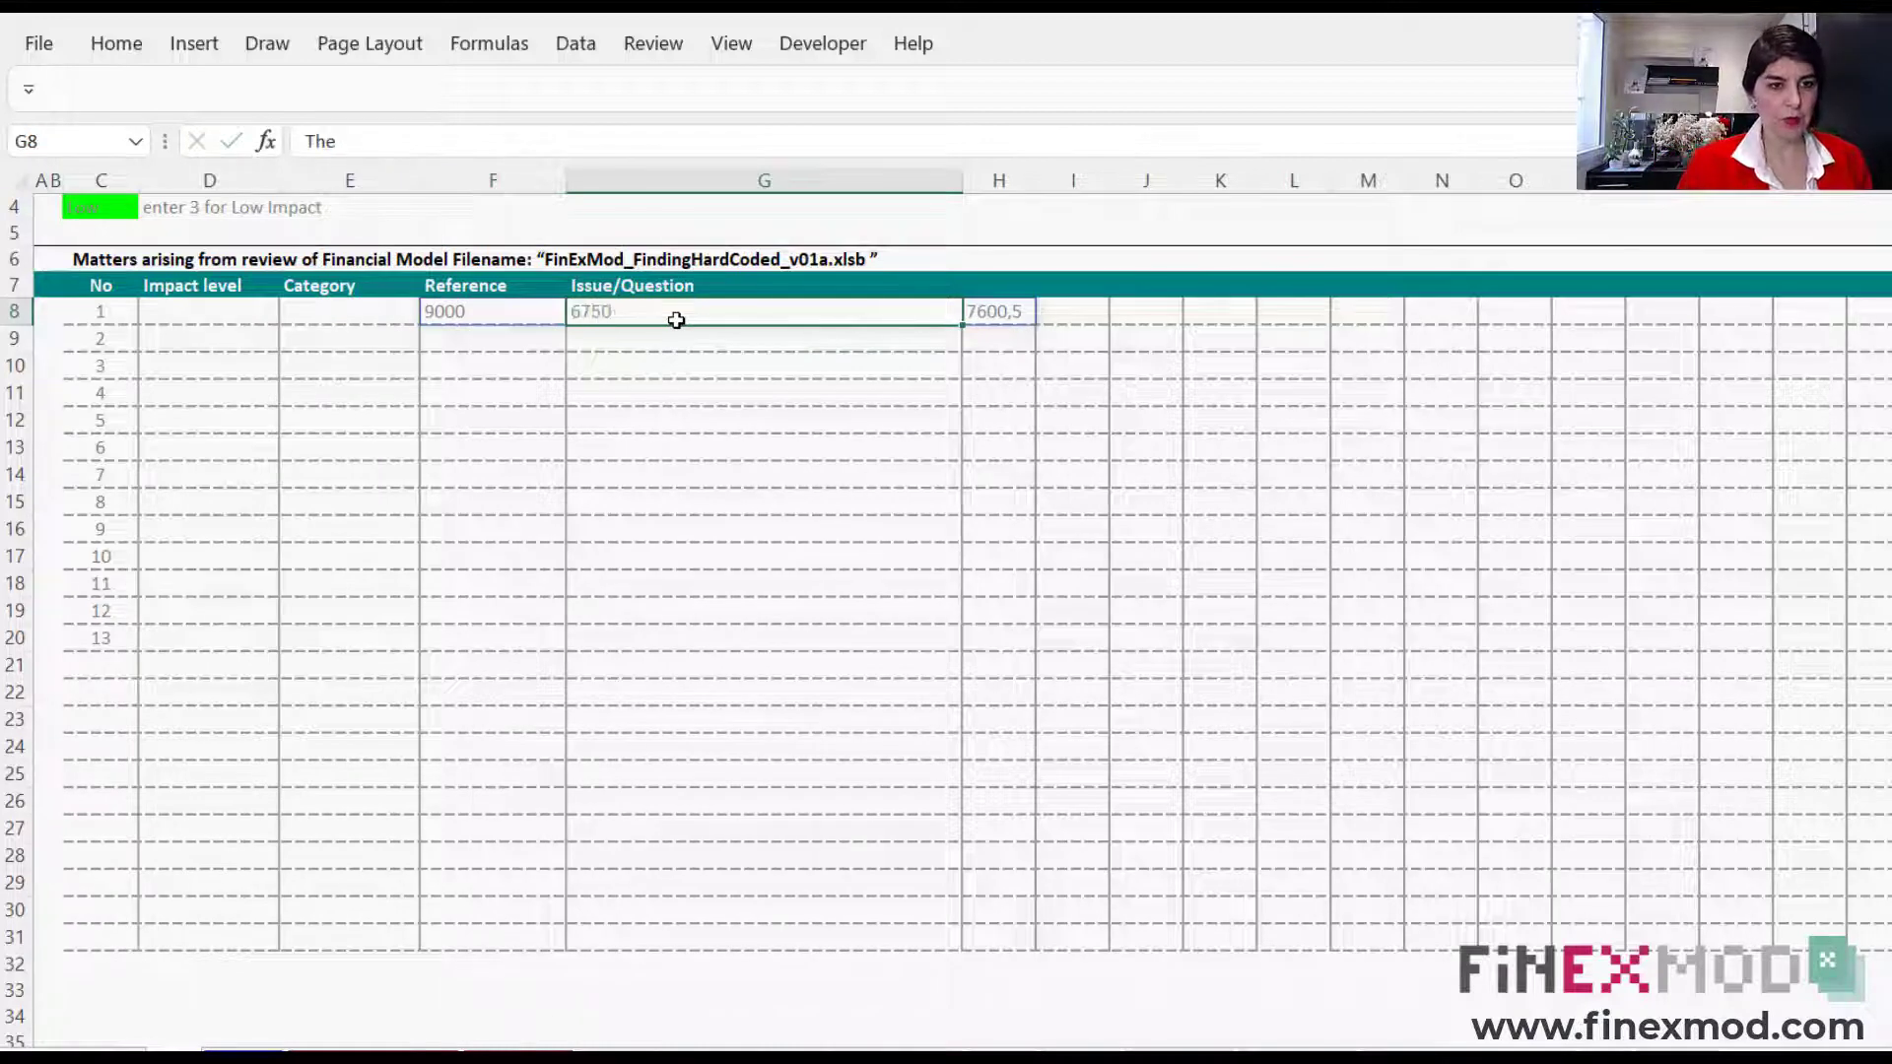
pyautogui.press('Escape')
# - Convert the formula in F8 to the plain text reference CapEx!K25:M25 by removing its equals sign
pyautogui.click(531, 315)
pyautogui.press('F2')
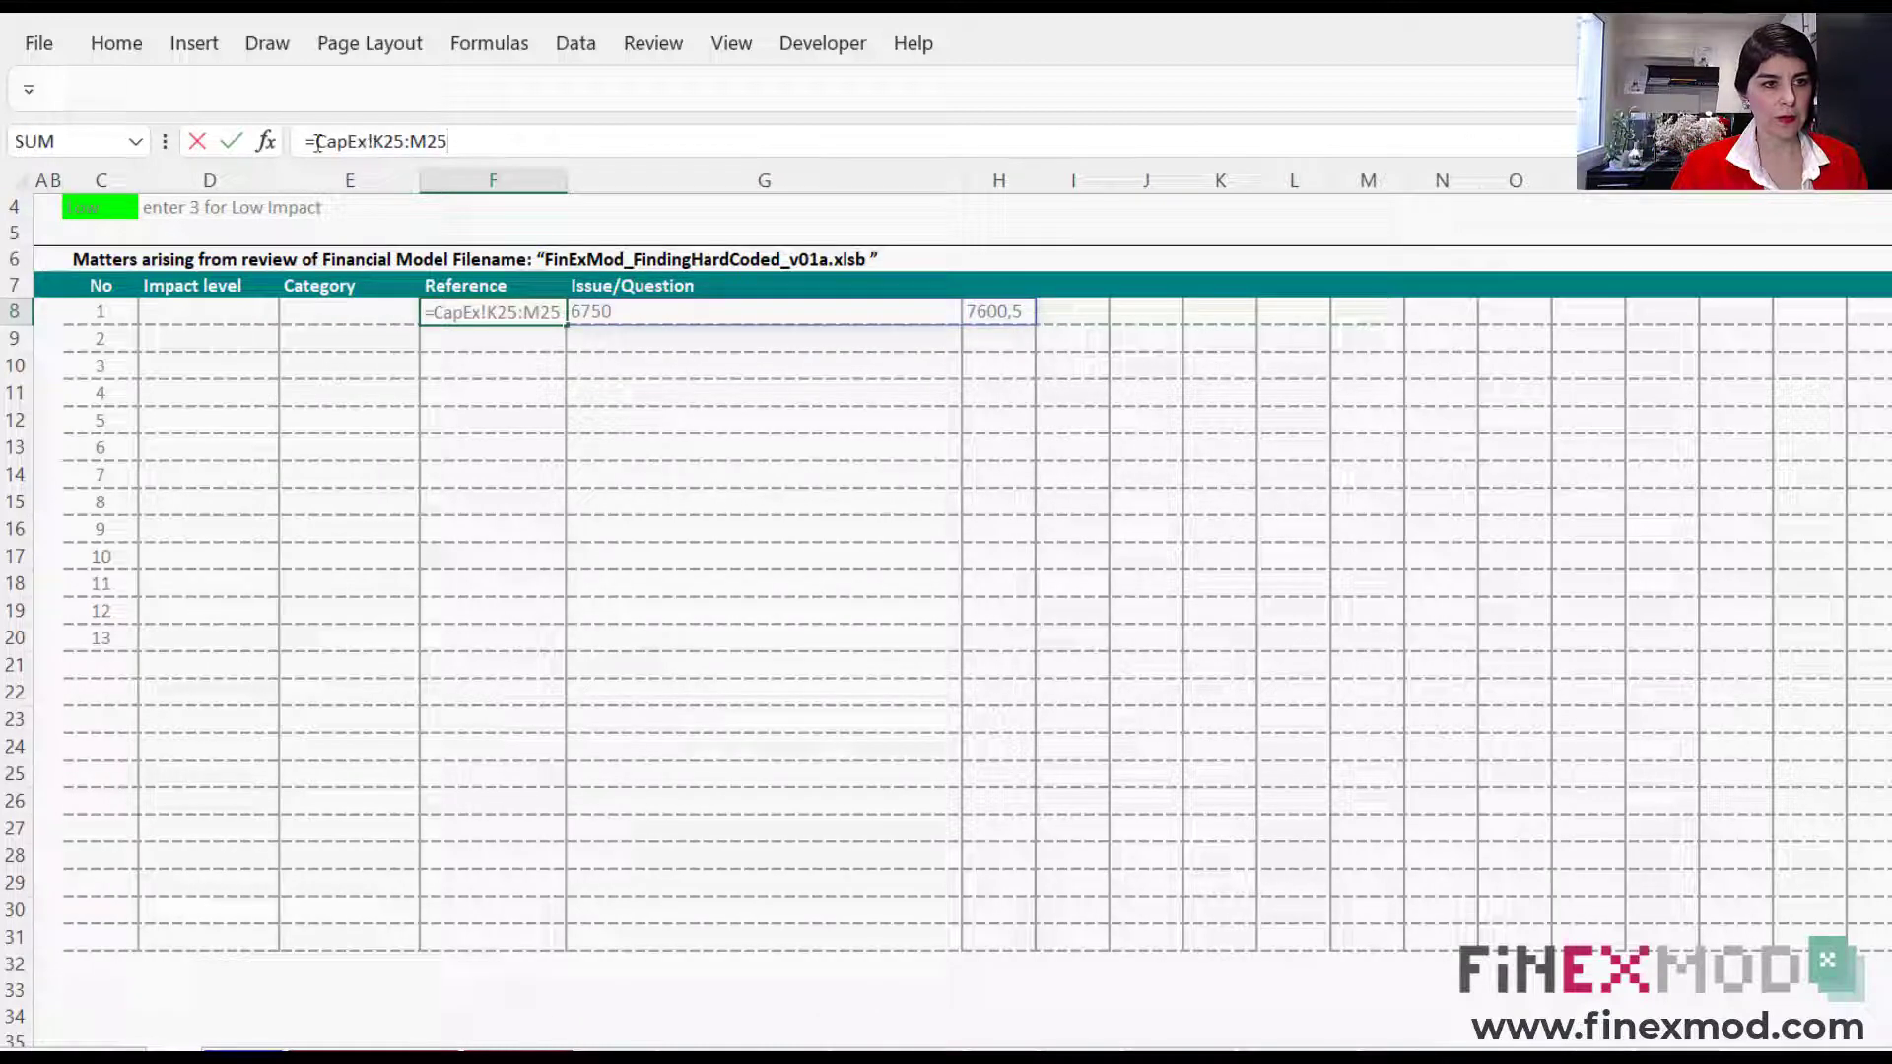
pyautogui.press('BackSpace')
# - Enter "These are hard coded ..." as the Issue/Question text for issue 1 in G8
pyautogui.click(641, 305)
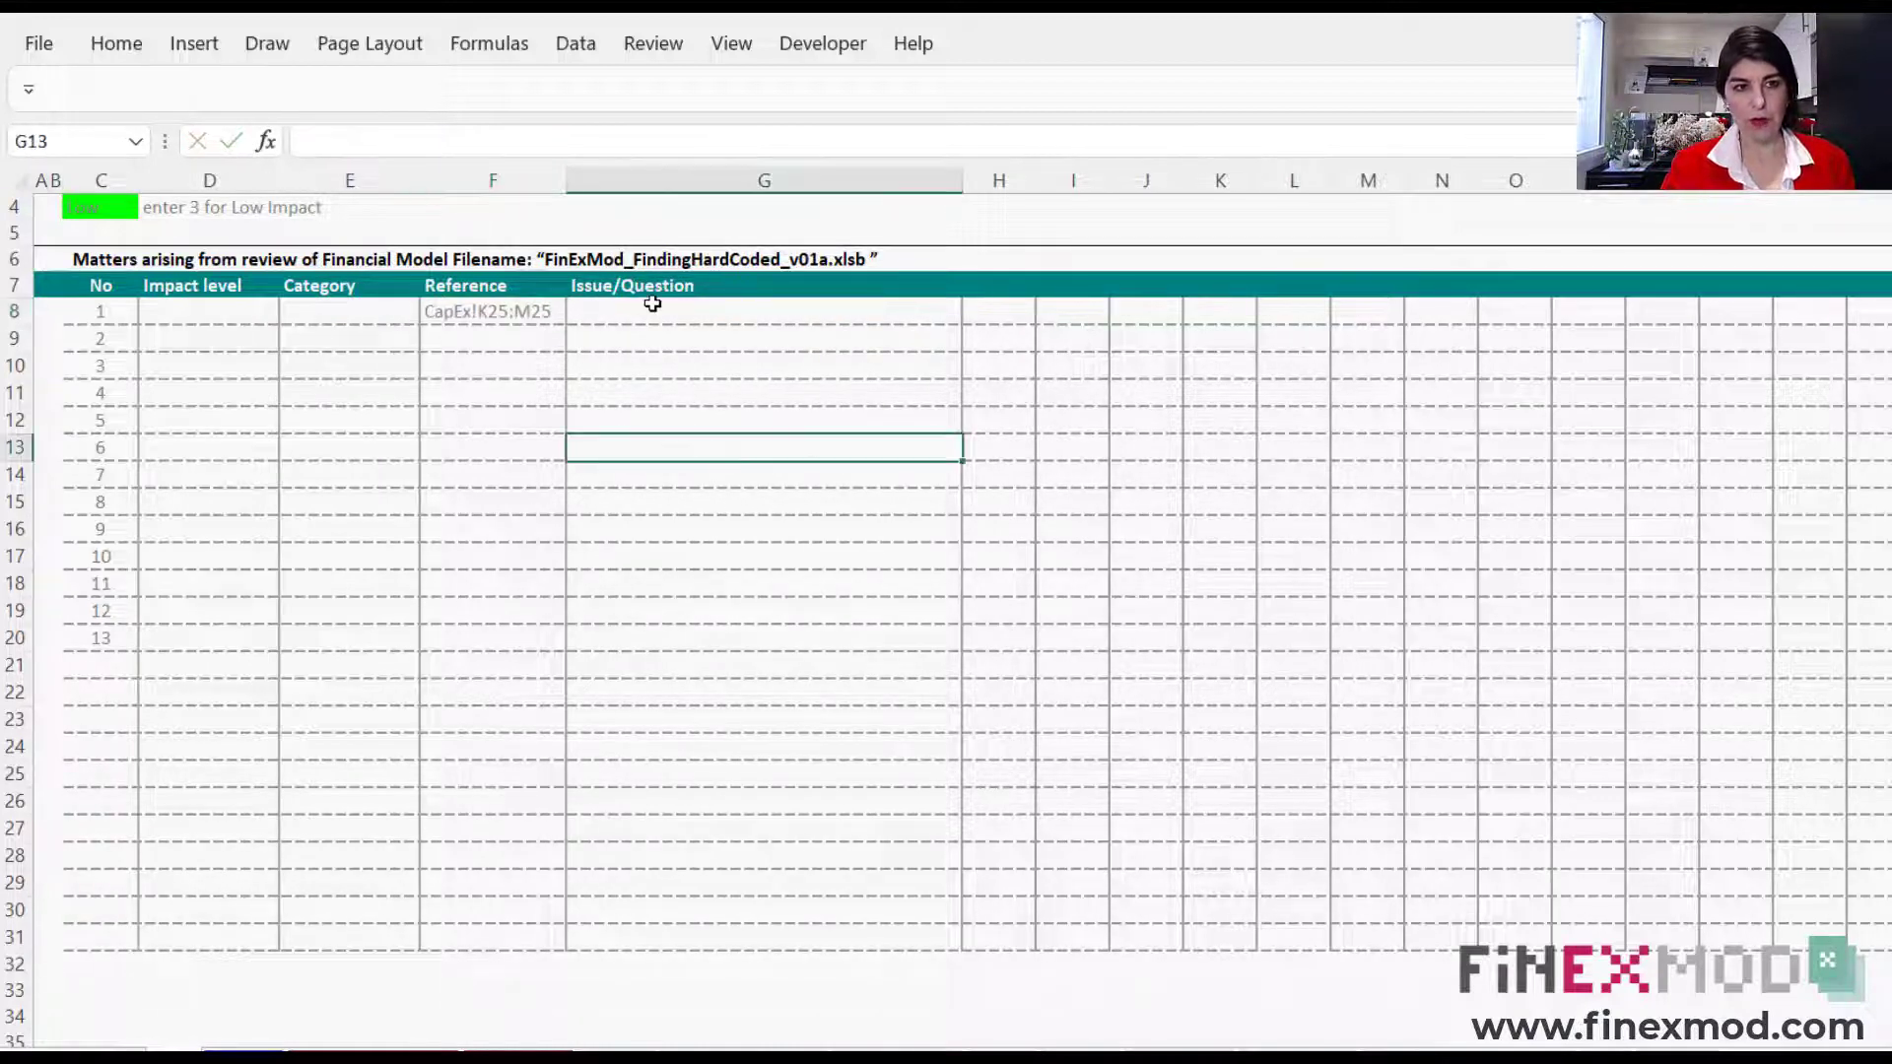
pyautogui.write('Thjme')
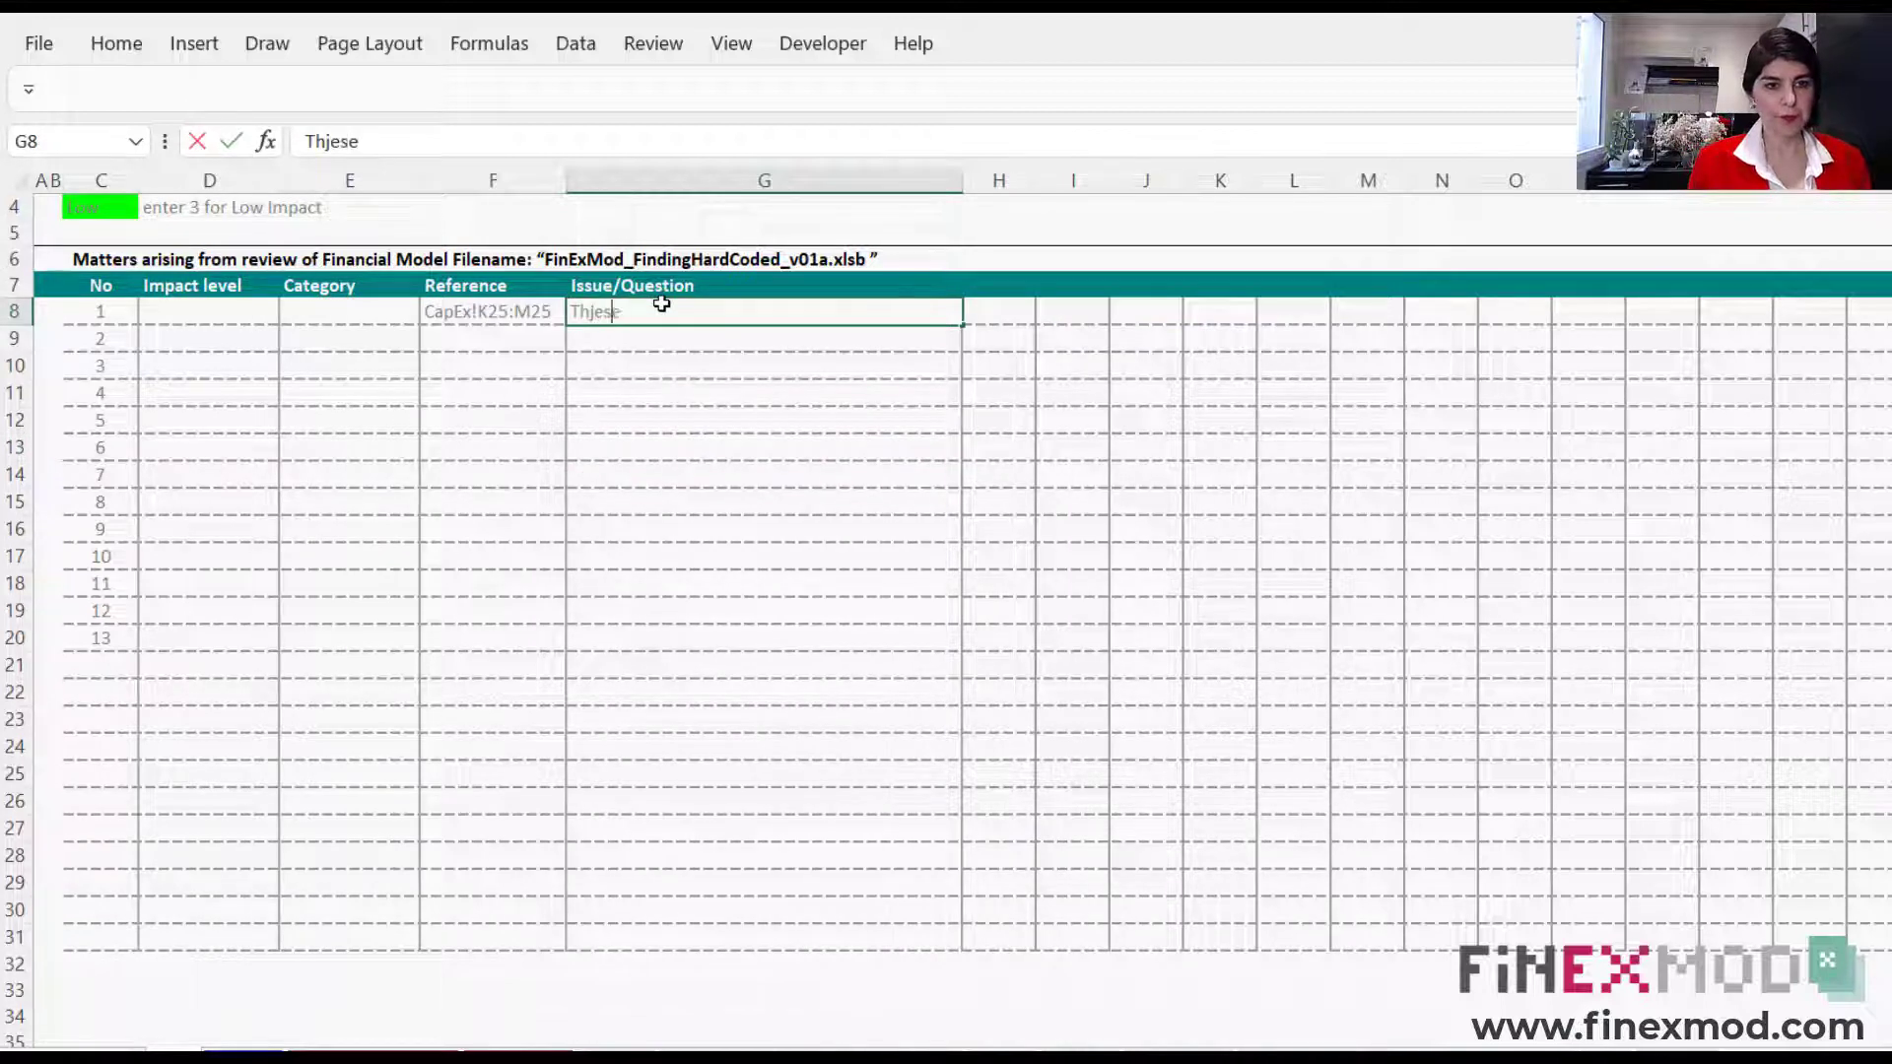
pyautogui.press('BackSpace')
pyautogui.press('BackSpace')
pyautogui.write('se a')
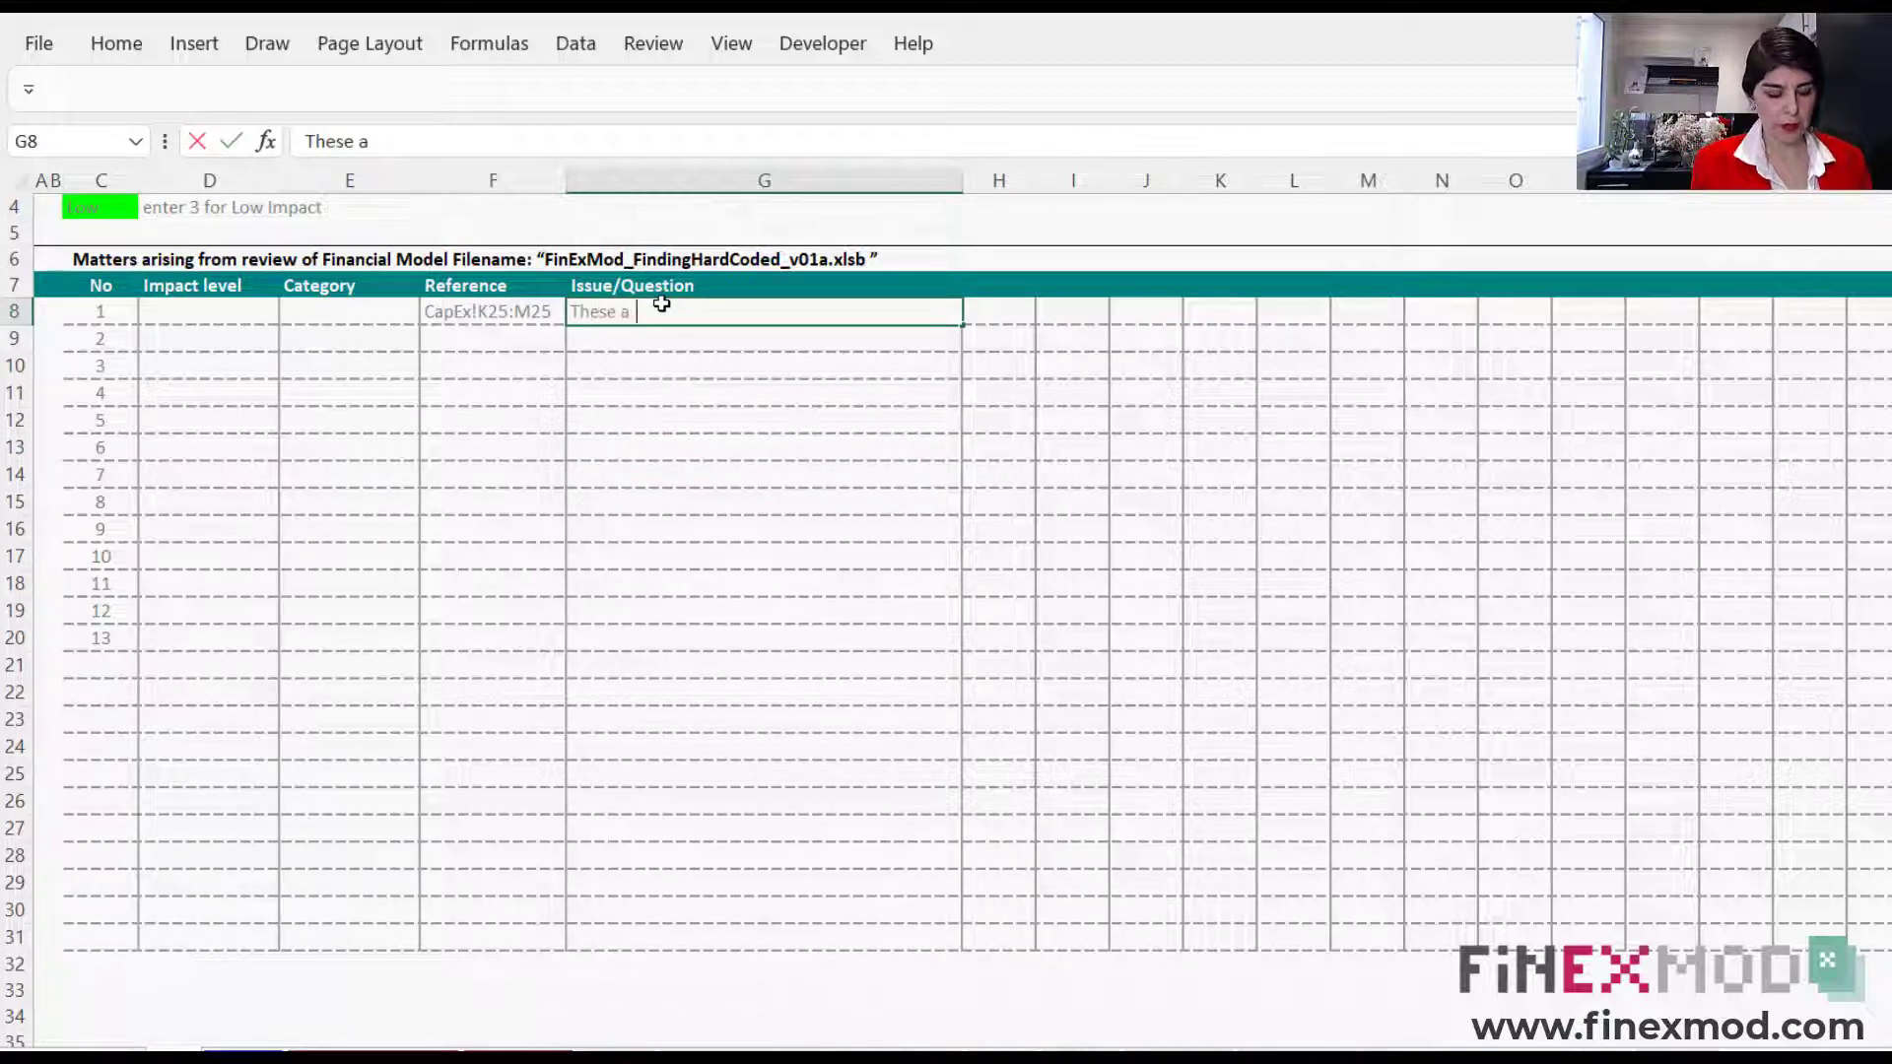
pyautogui.write('re hard coded ...')
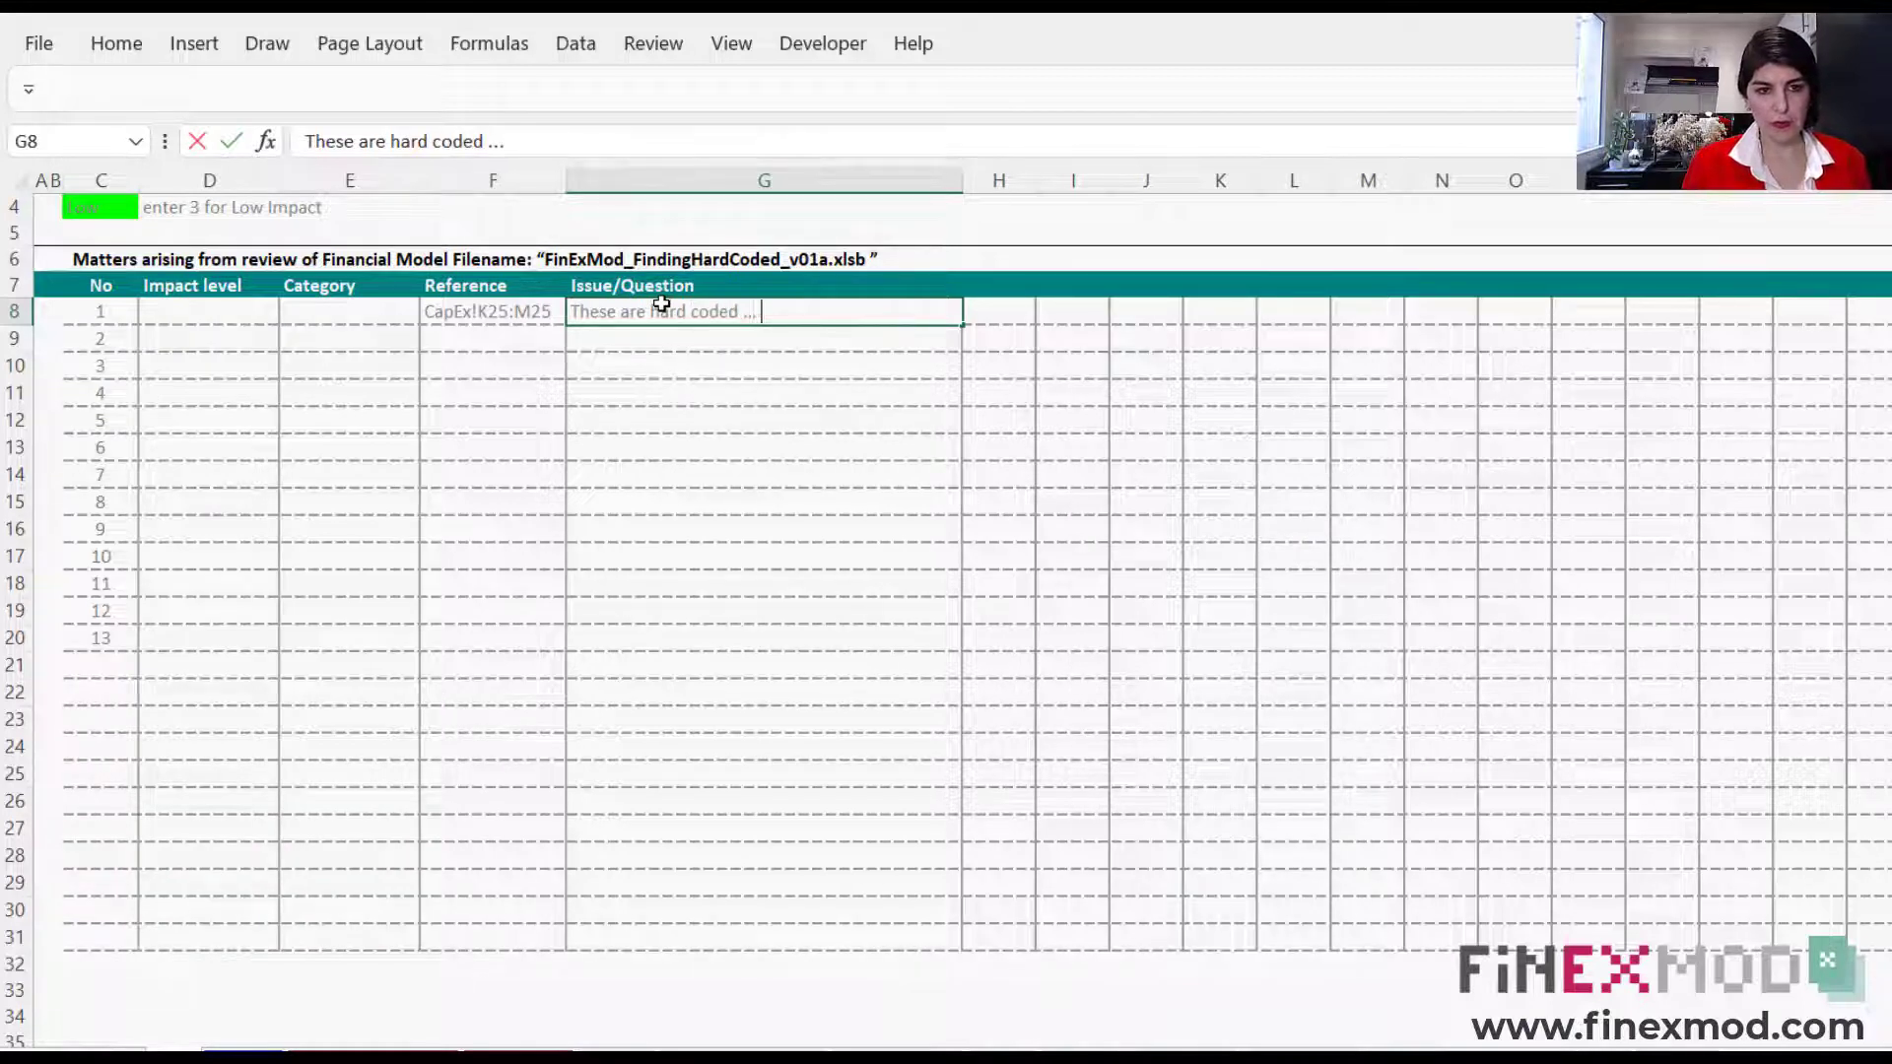
pyautogui.hotkey('ctrl', 'Return')
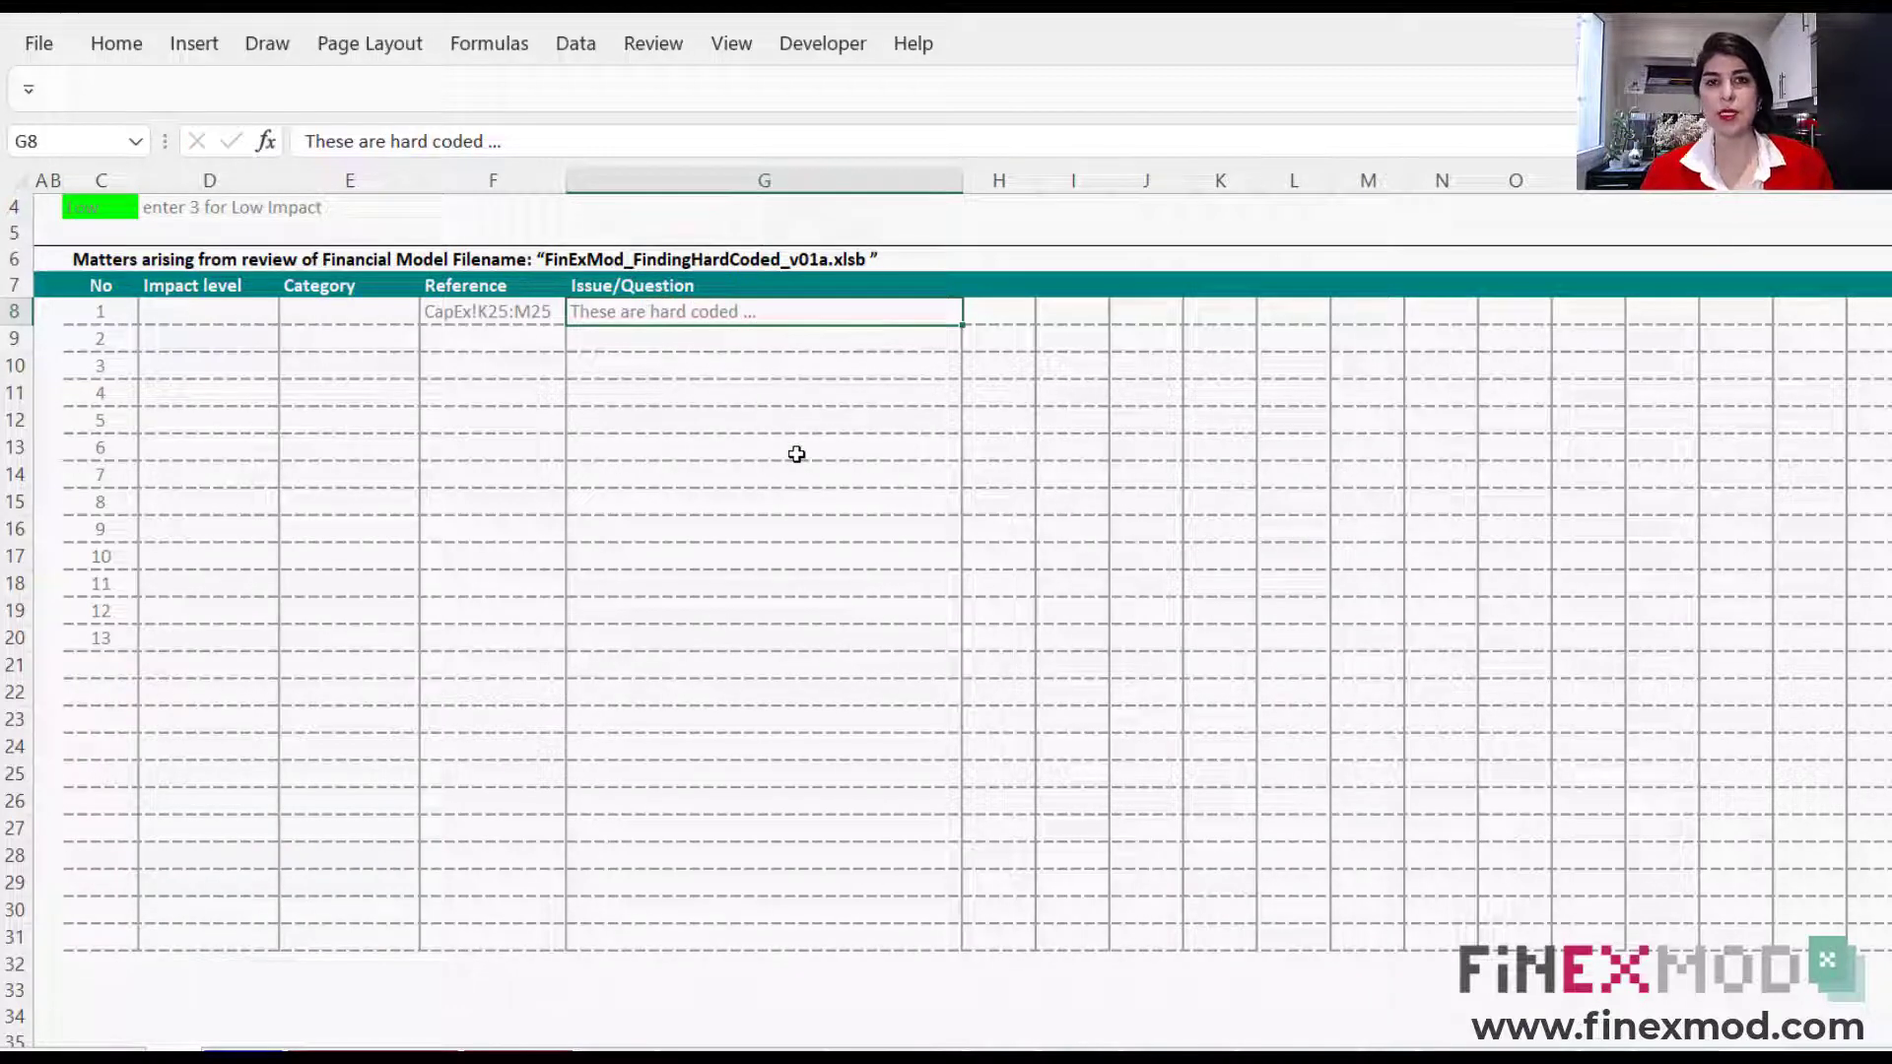
pyautogui.click(794, 450)
pyautogui.click(535, 318)
pyautogui.click(676, 321)
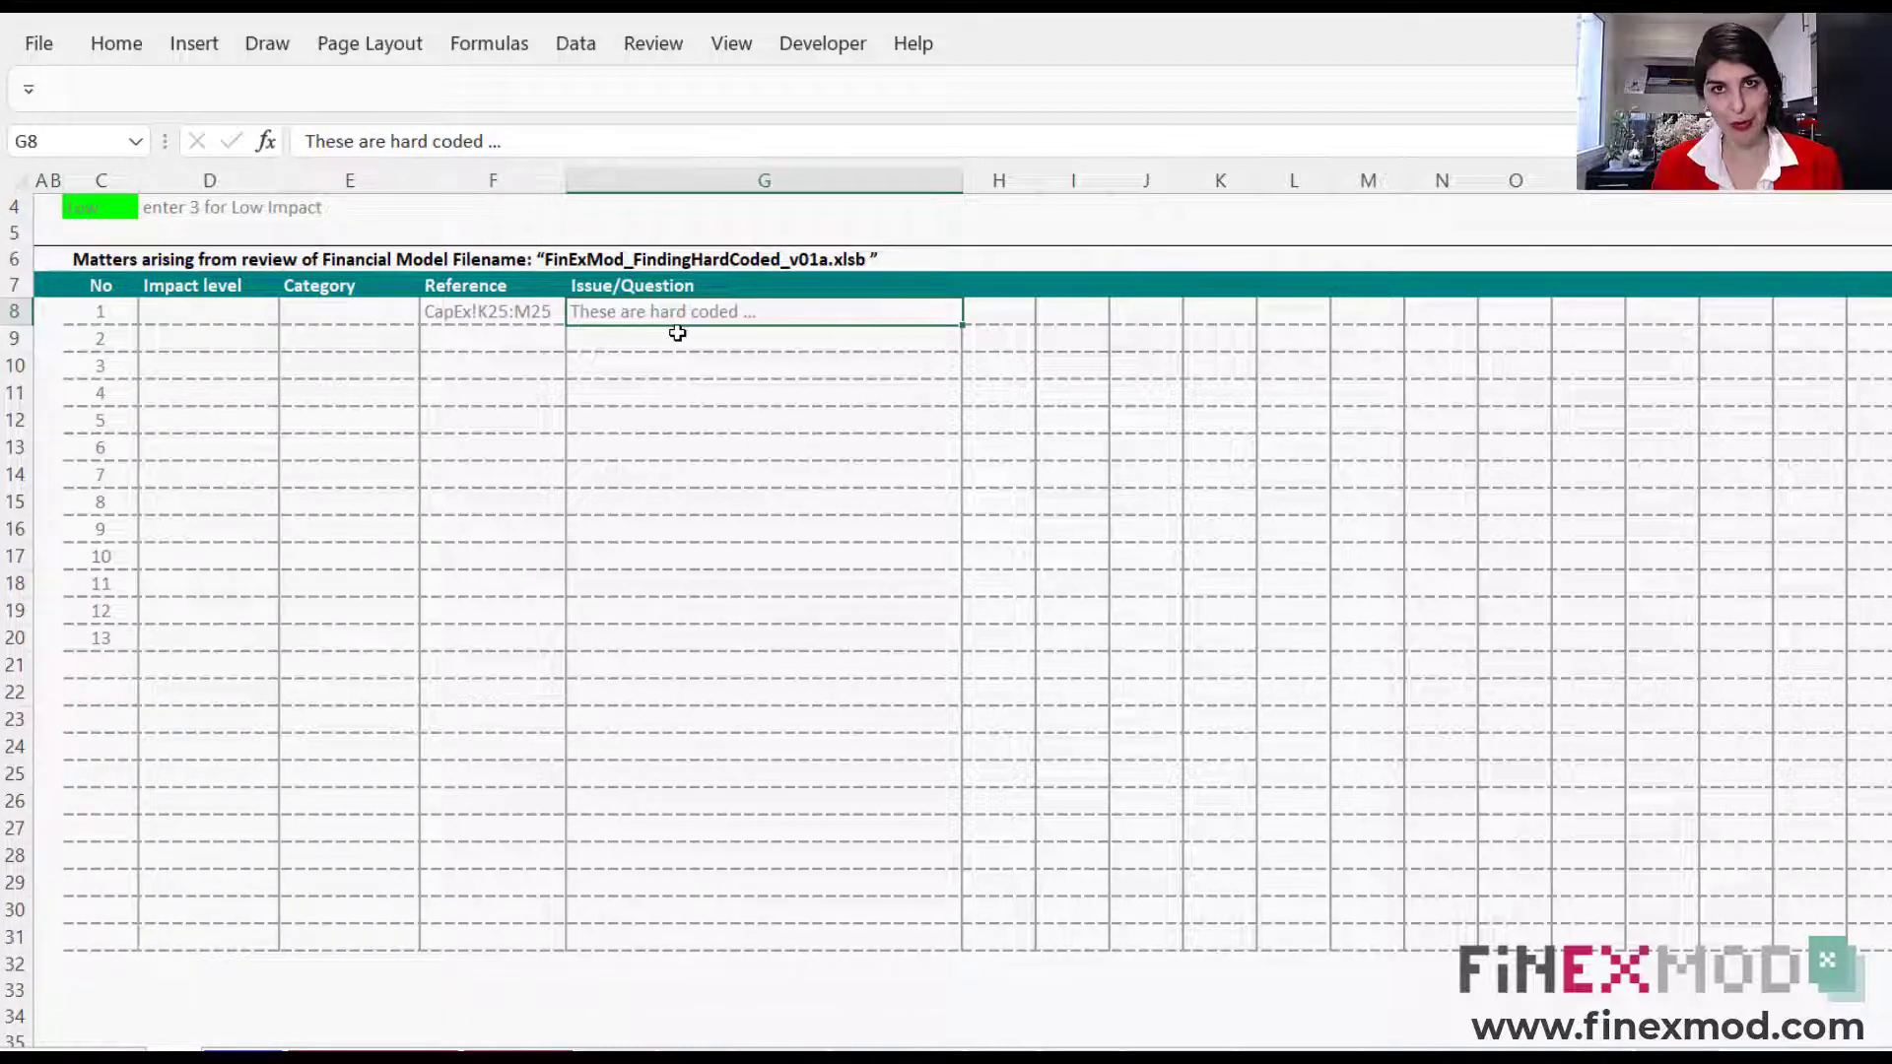
pyautogui.click(503, 310)
pyautogui.moveTo(503, 309); pyautogui.dragTo(763, 311)
pyautogui.click(778, 490)
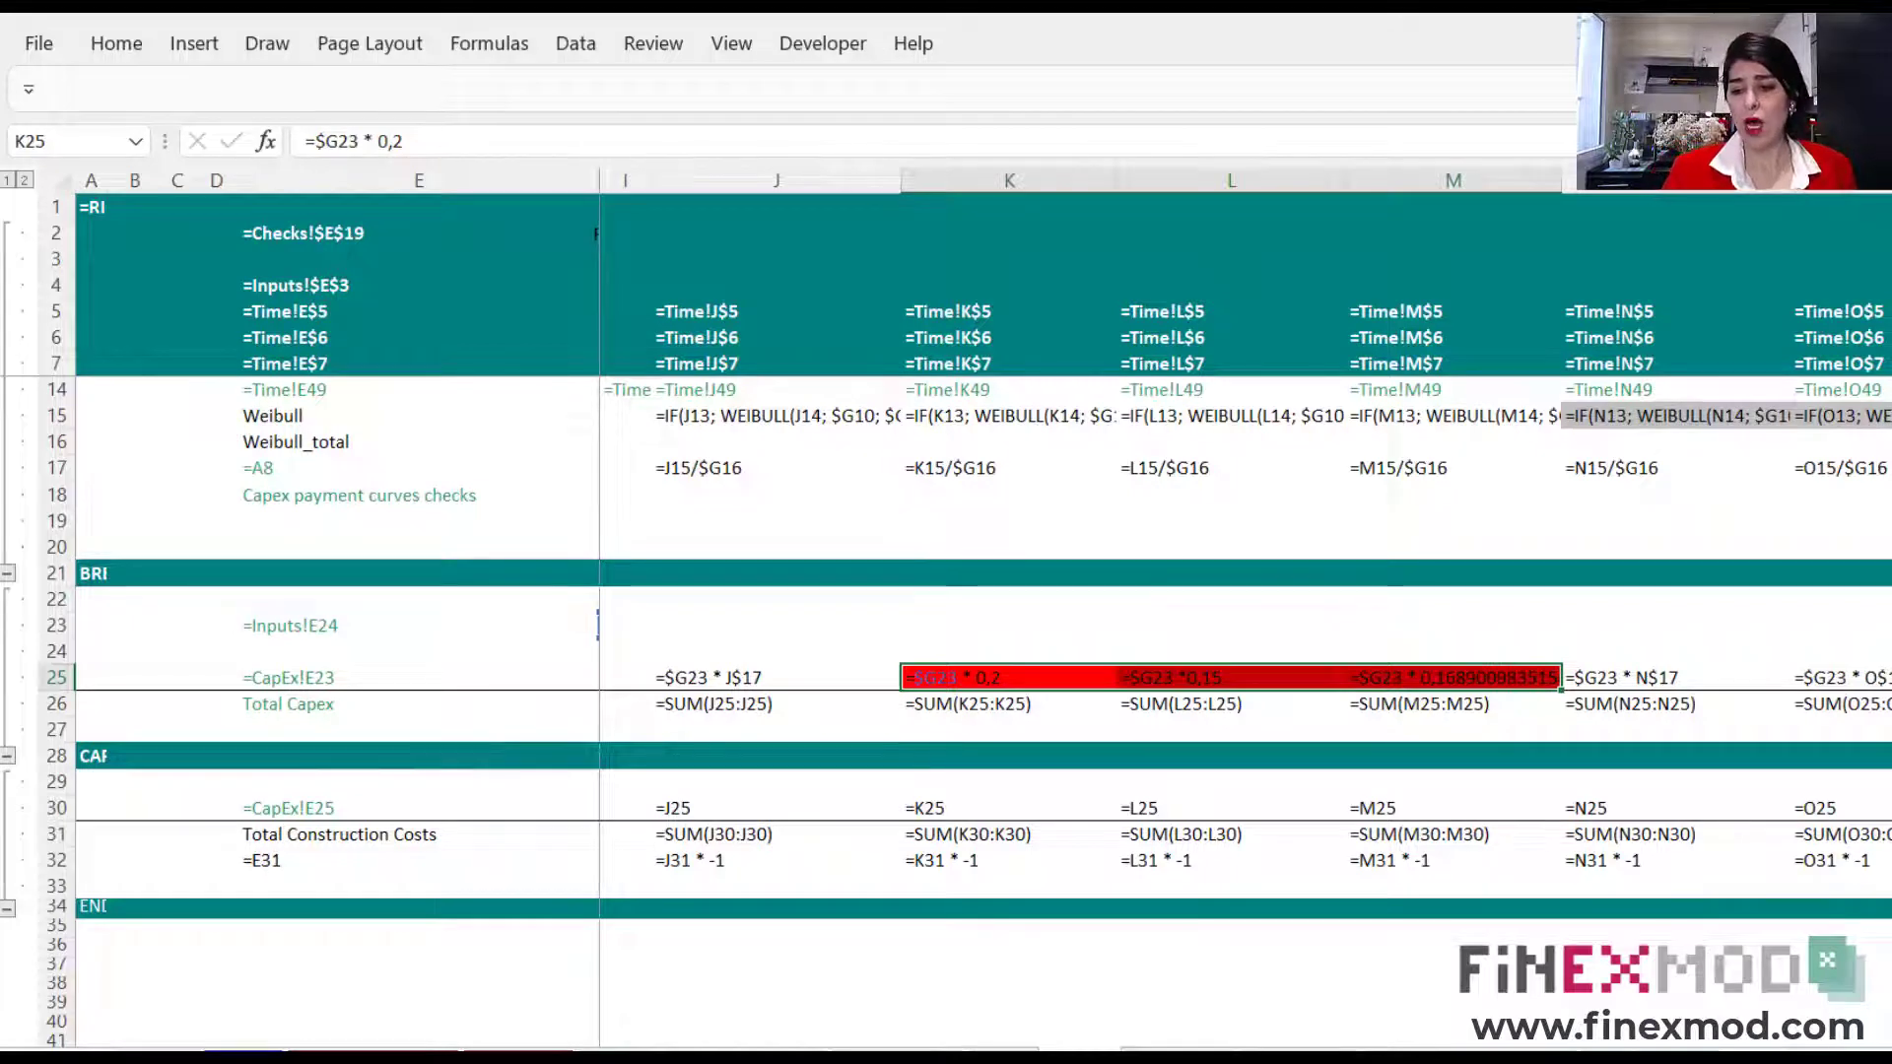
# - Check the CapEx sheet's formulas across all the period columns and down to the last rows for further hard-coded numbers
pyautogui.hscroll(-2, 1242, 611)
pyautogui.hscroll(15, 1242, 611)
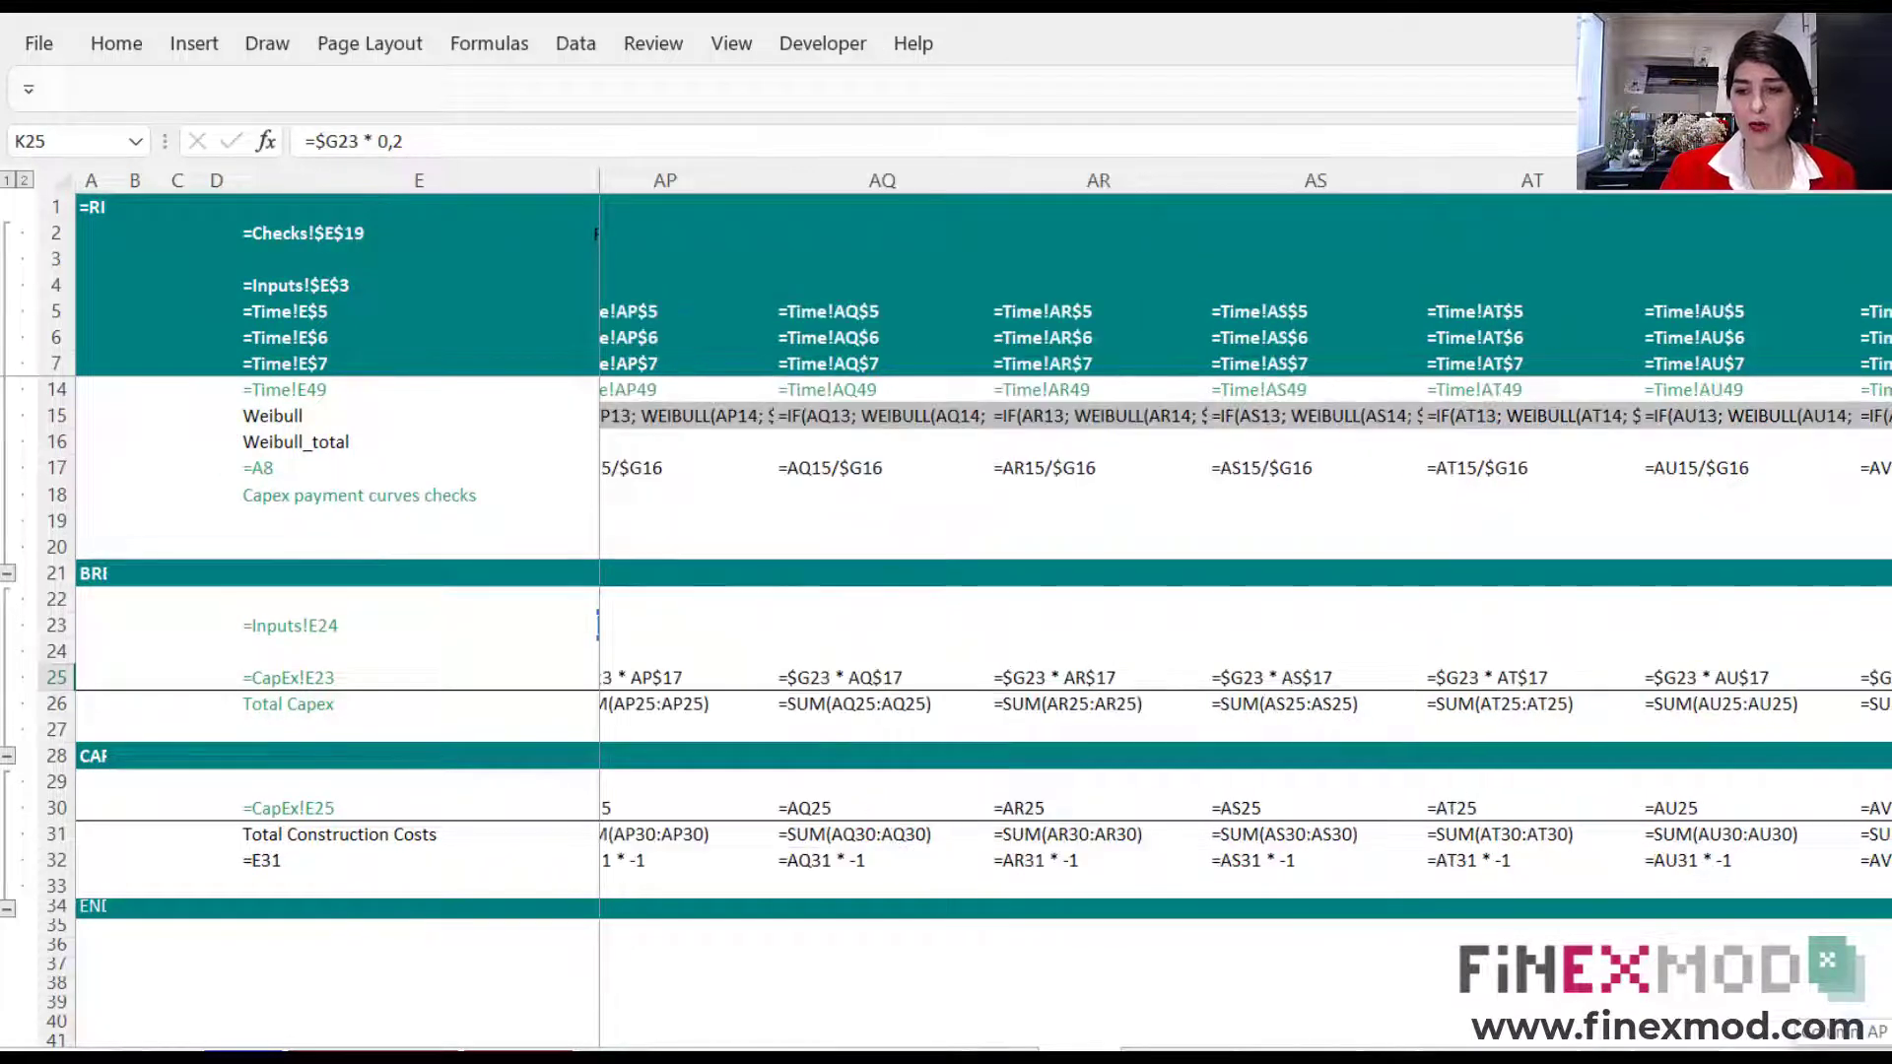
pyautogui.hscroll(15, 1707, 1039)
pyautogui.hscroll(-20, 1708, 1039)
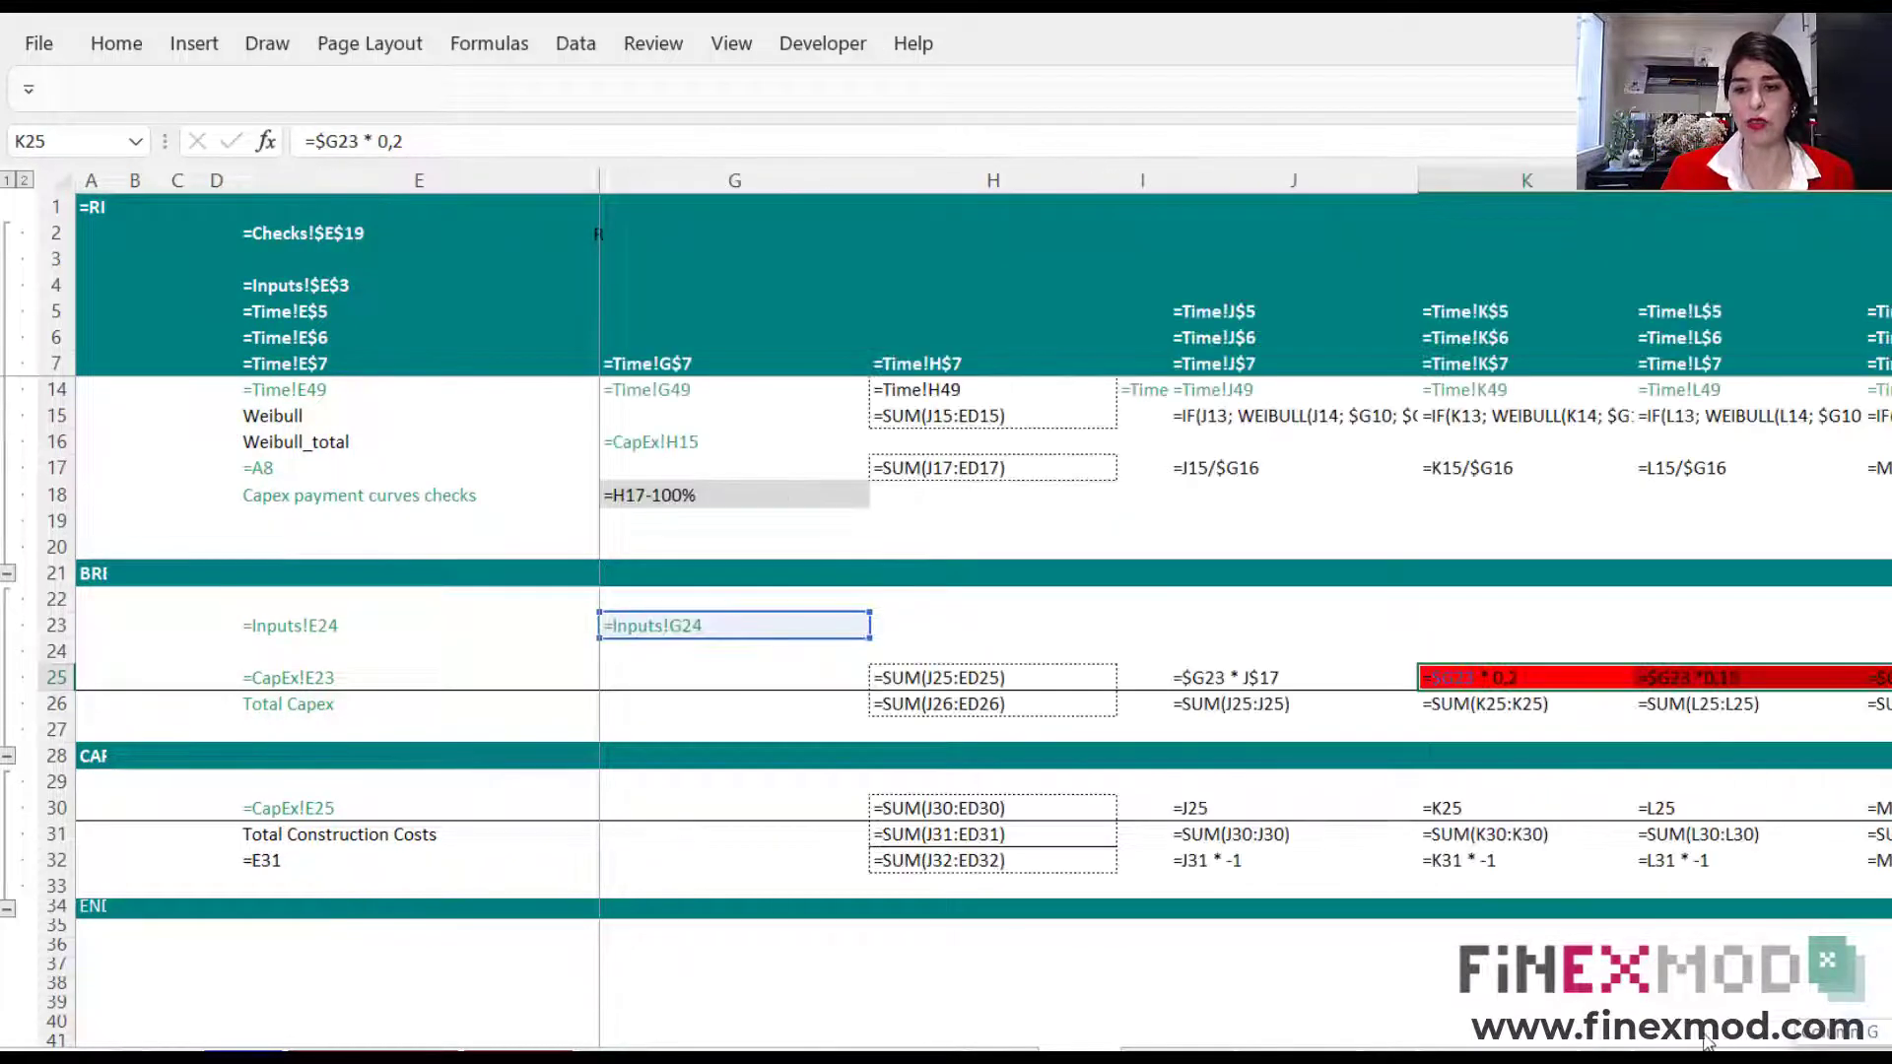
pyautogui.scroll(-3, 1138, 700)
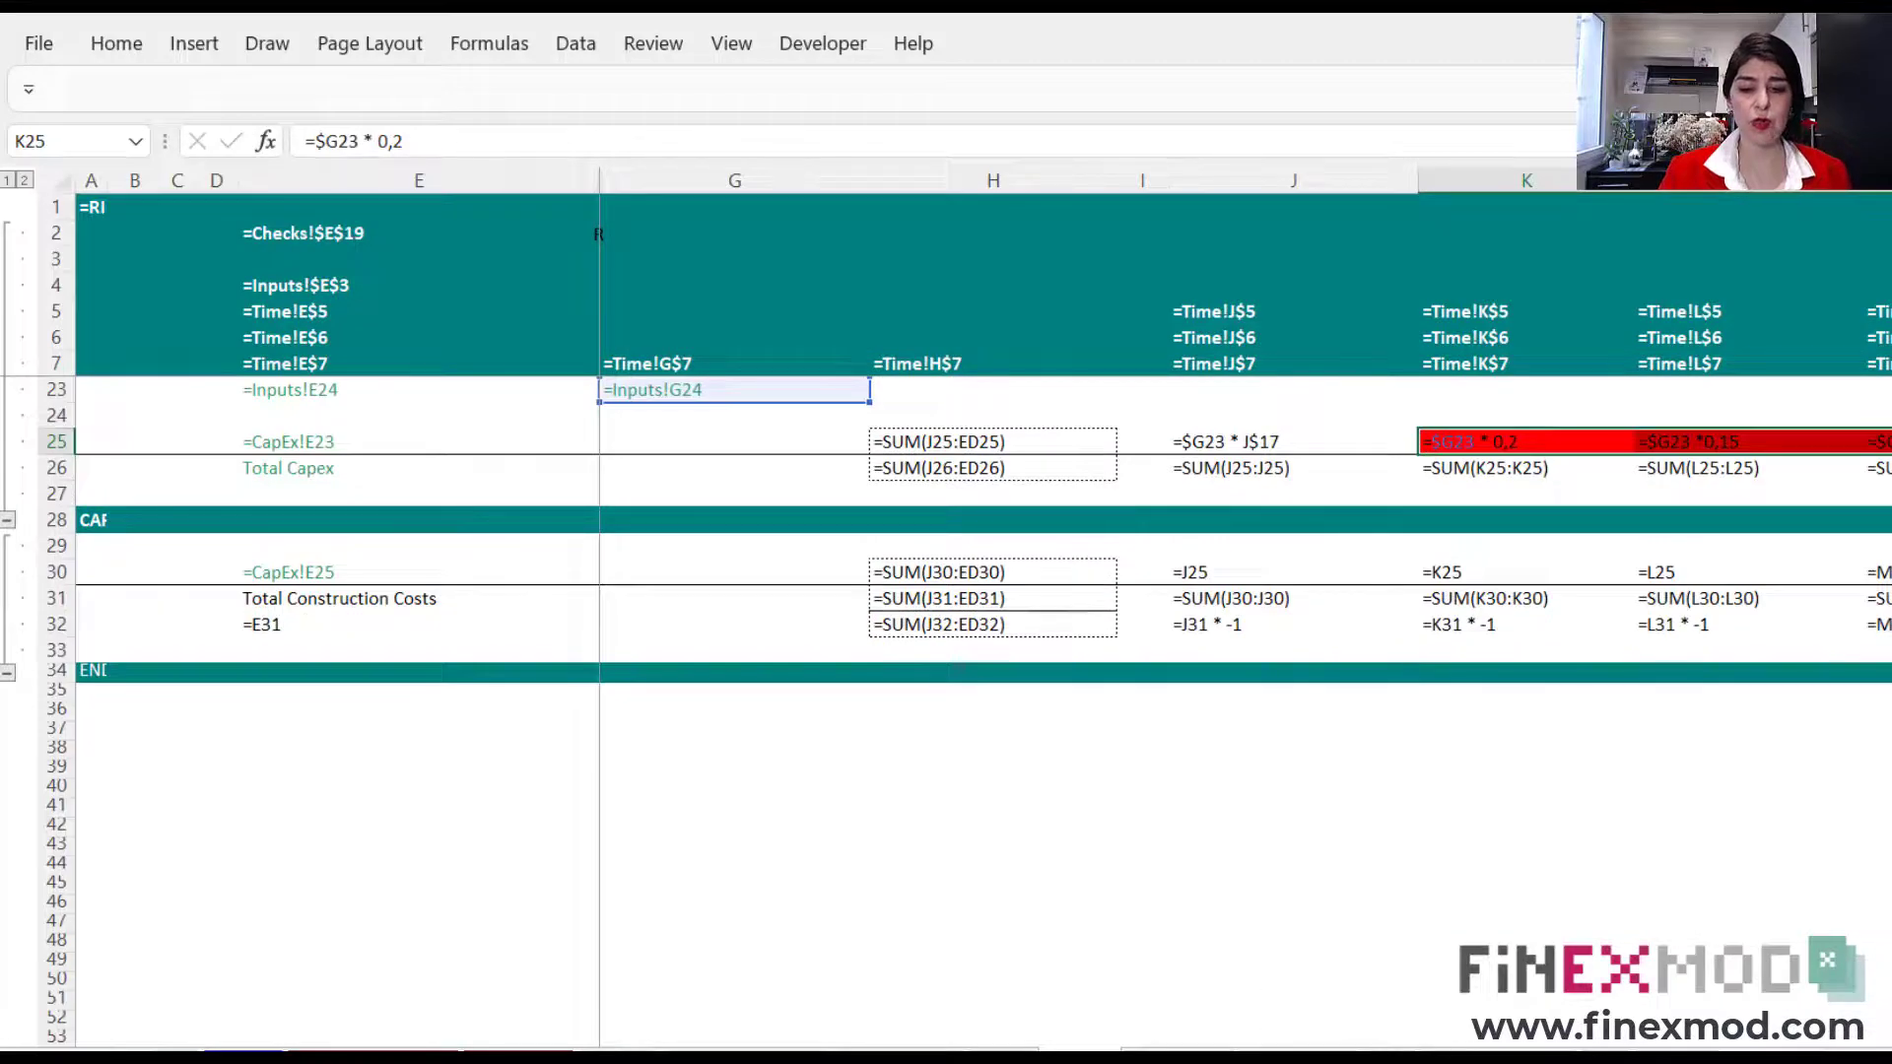
# - Look through the Financing sheet from the equity section down to its END row
pyautogui.hotkey('ctrl', 'pagedown')
pyautogui.scroll(-15, 1262, 711)
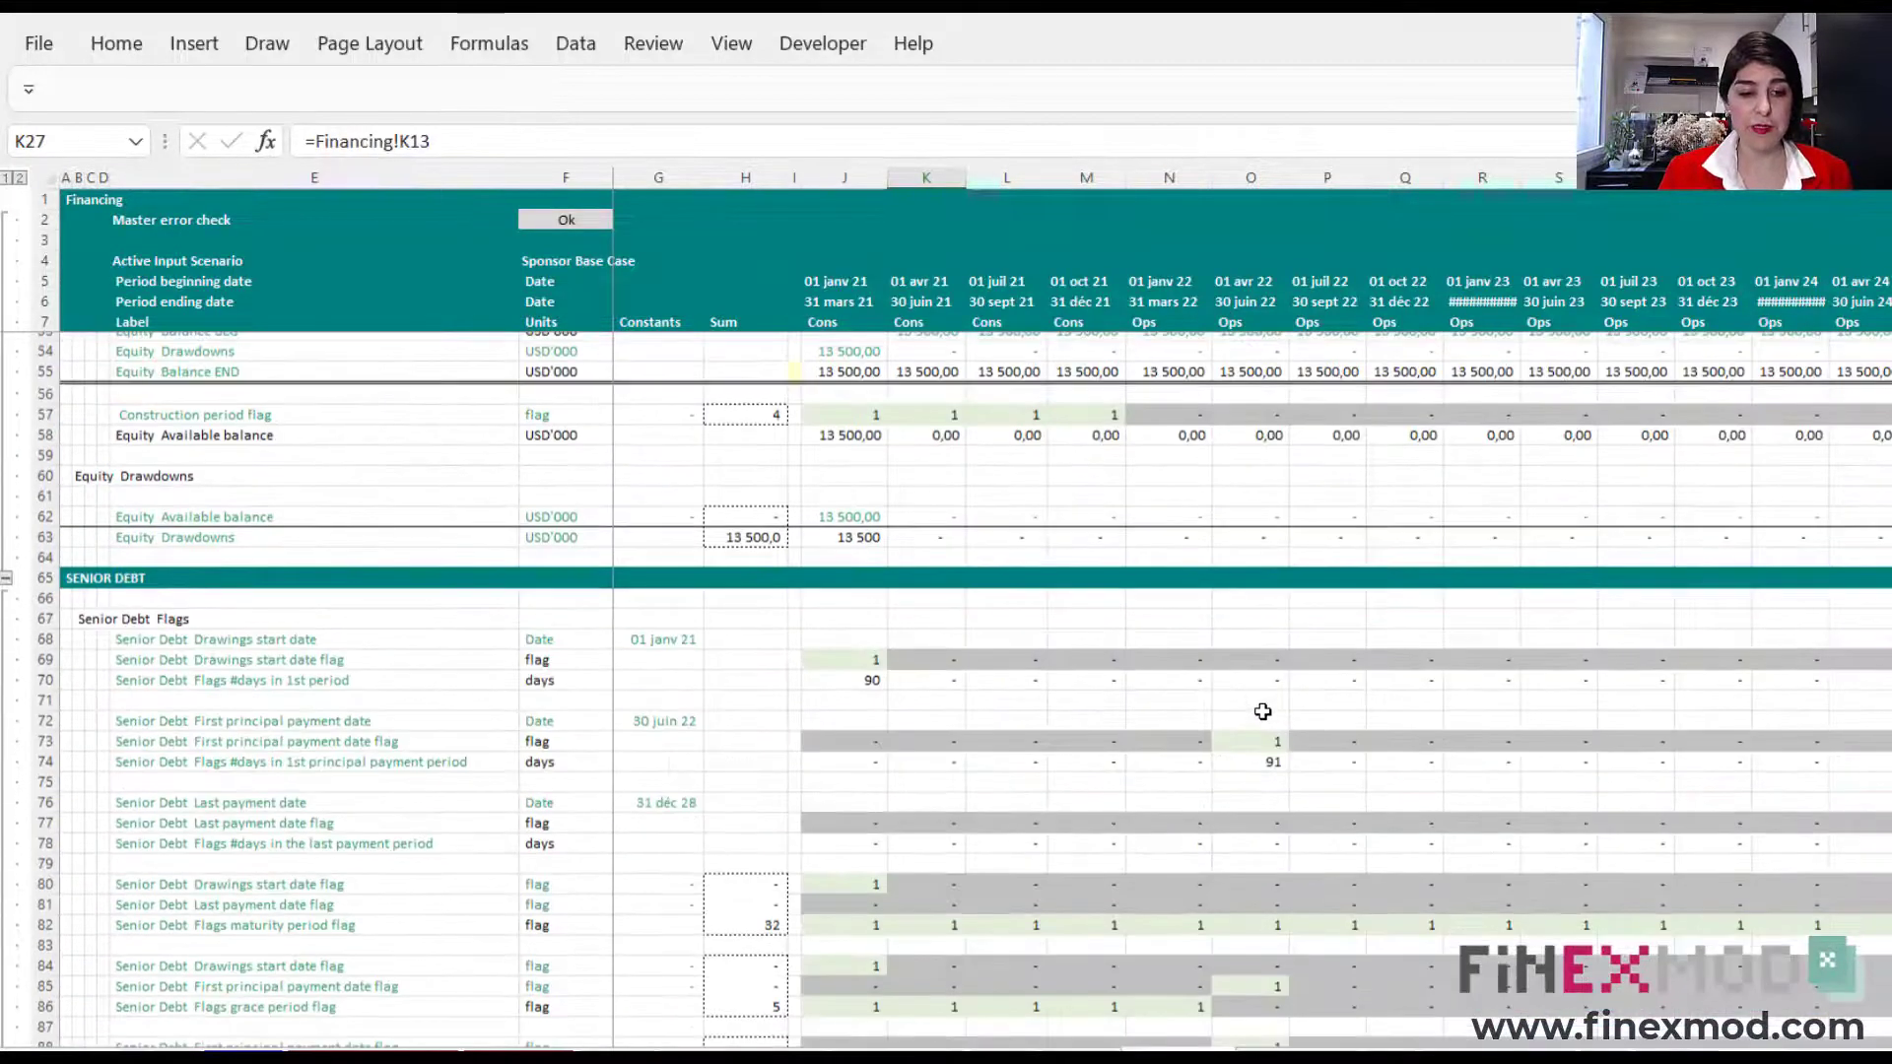
pyautogui.scroll(-20, 1262, 711)
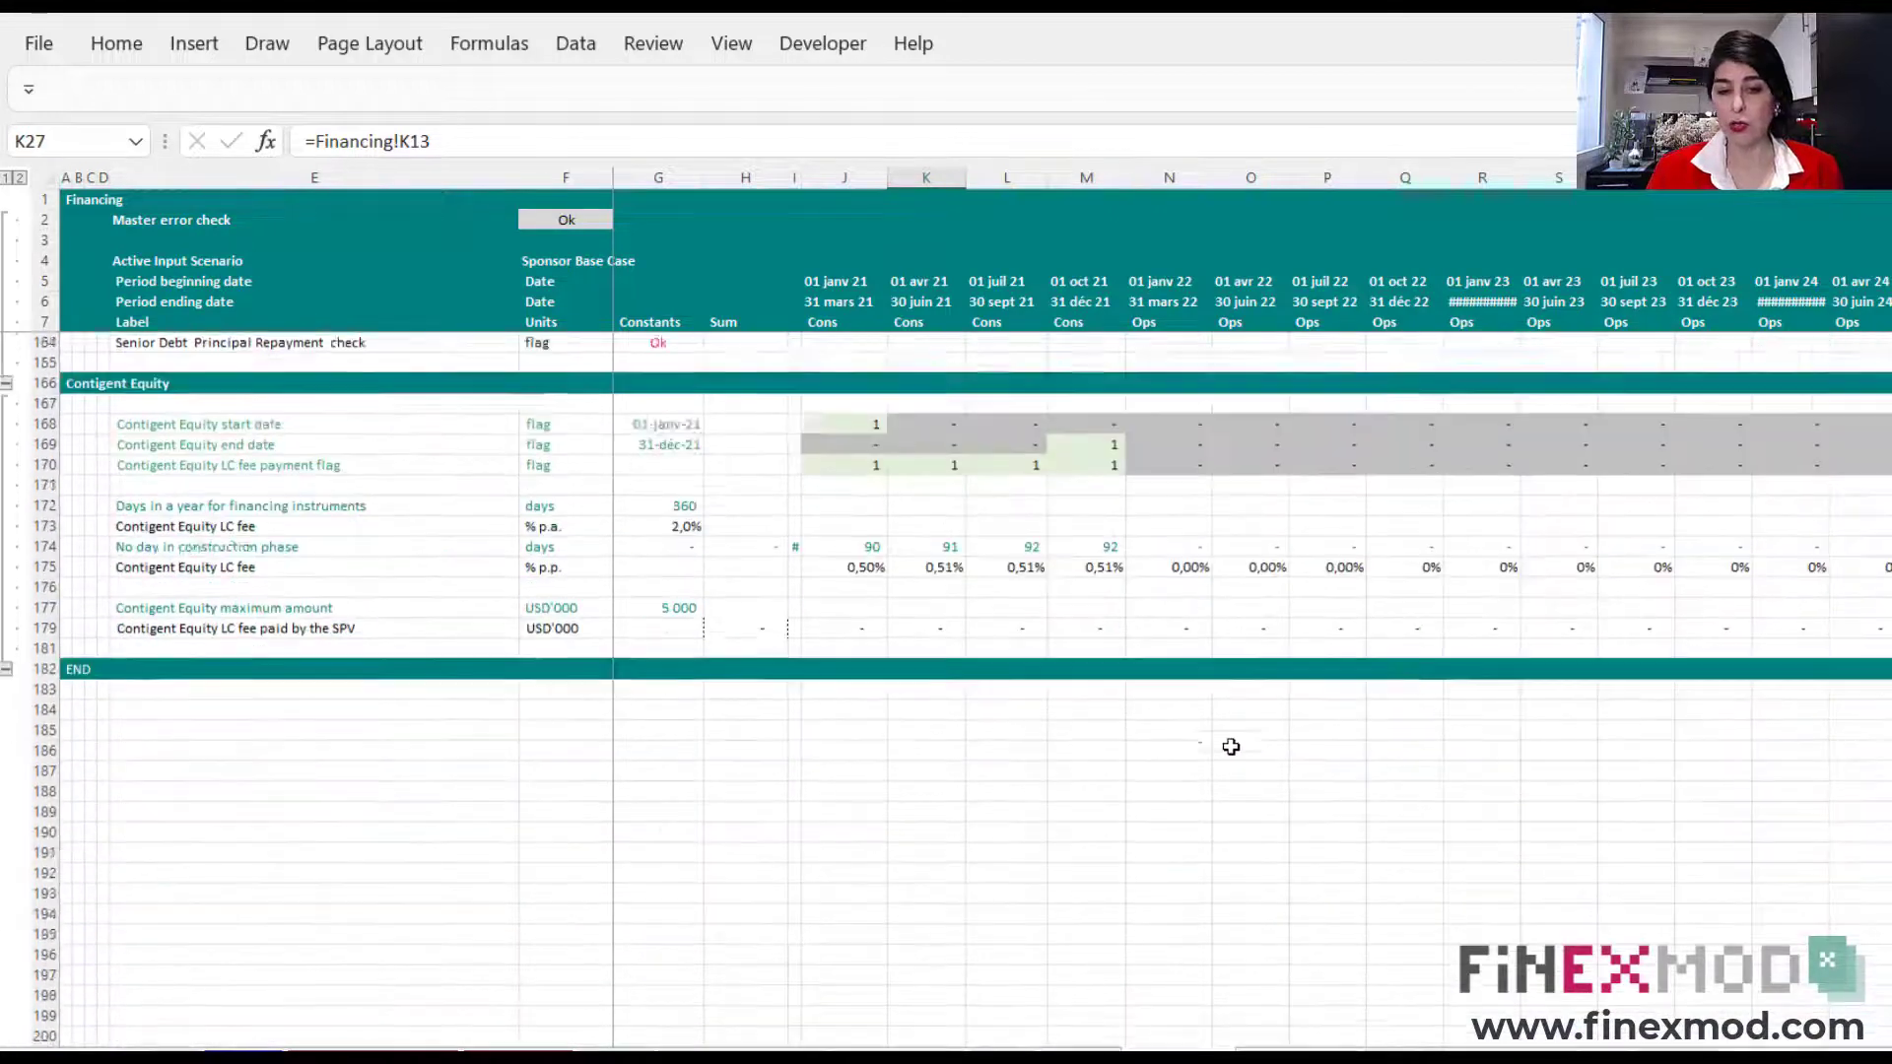
pyautogui.scroll(-6, 1231, 746)
pyautogui.scroll(20, 1231, 746)
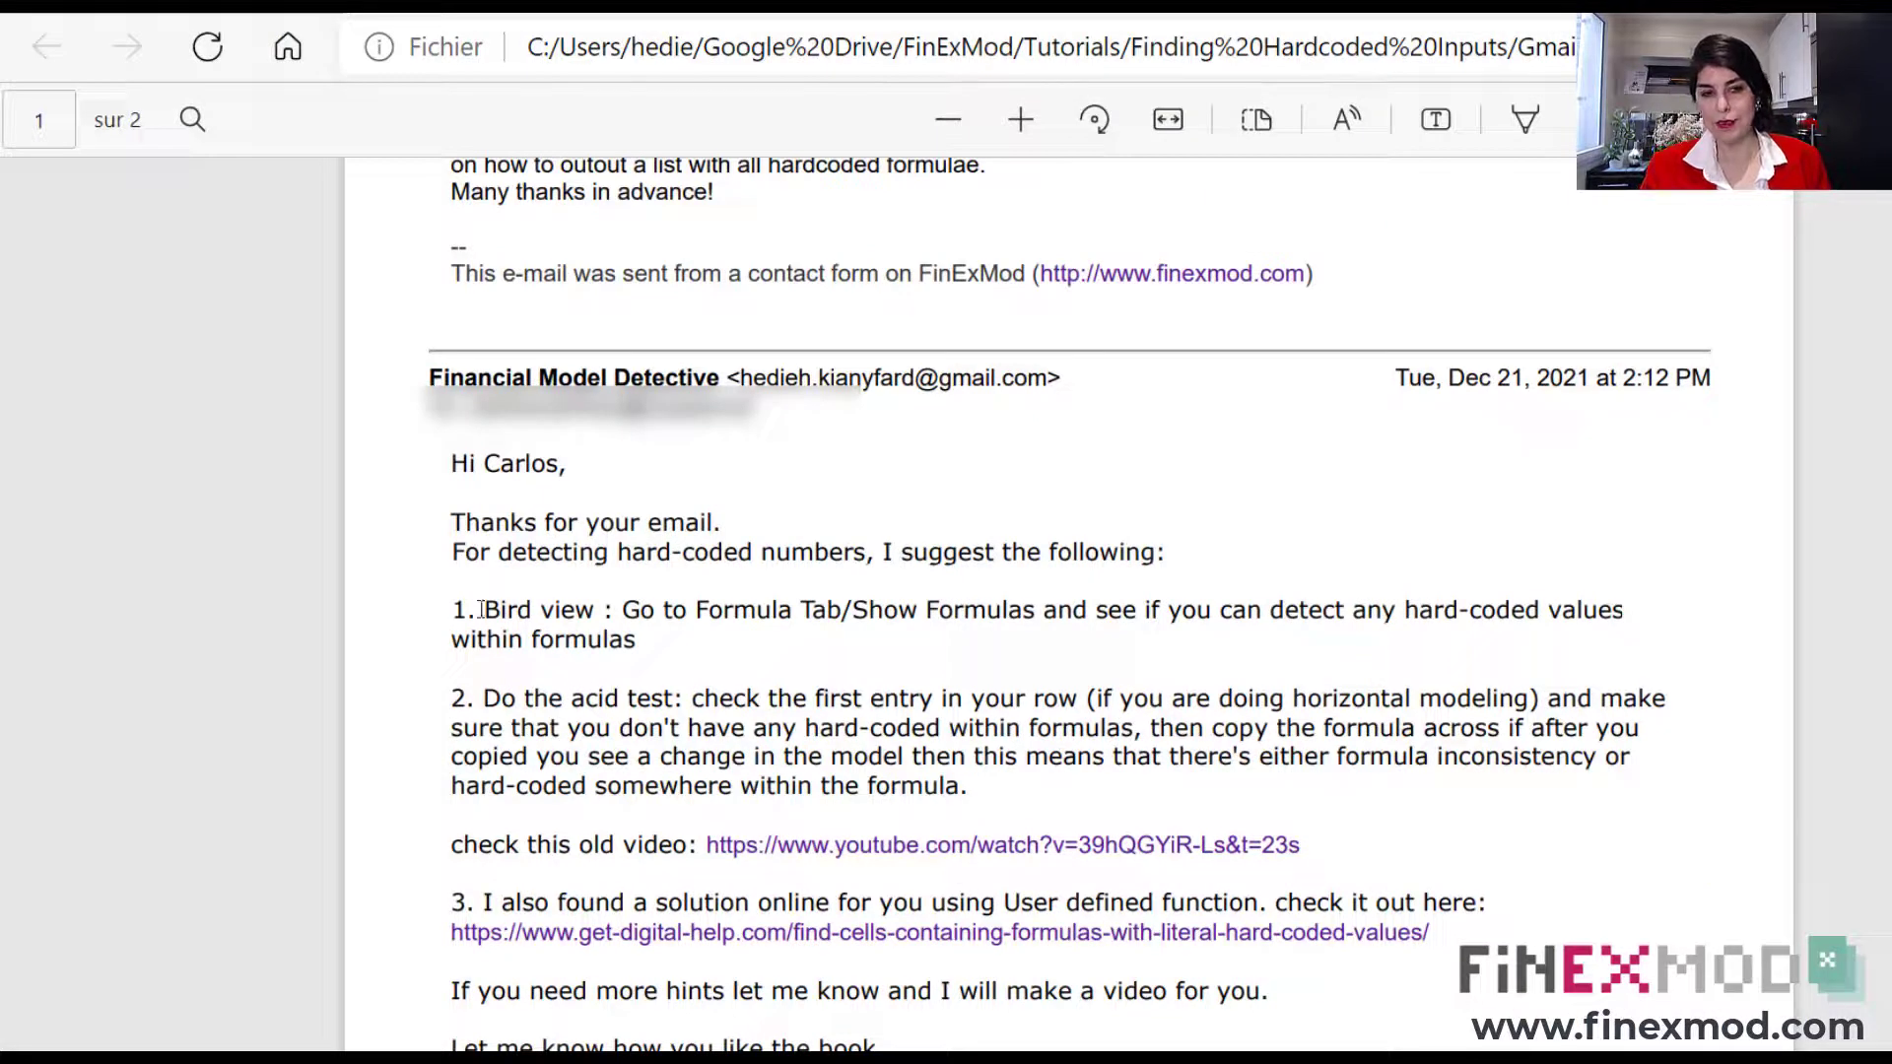
# - Switch to the e-mail PDF and review its bird view and acid test suggestions for detecting hard-coded numbers
pyautogui.moveTo(481, 610); pyautogui.dragTo(803, 643)
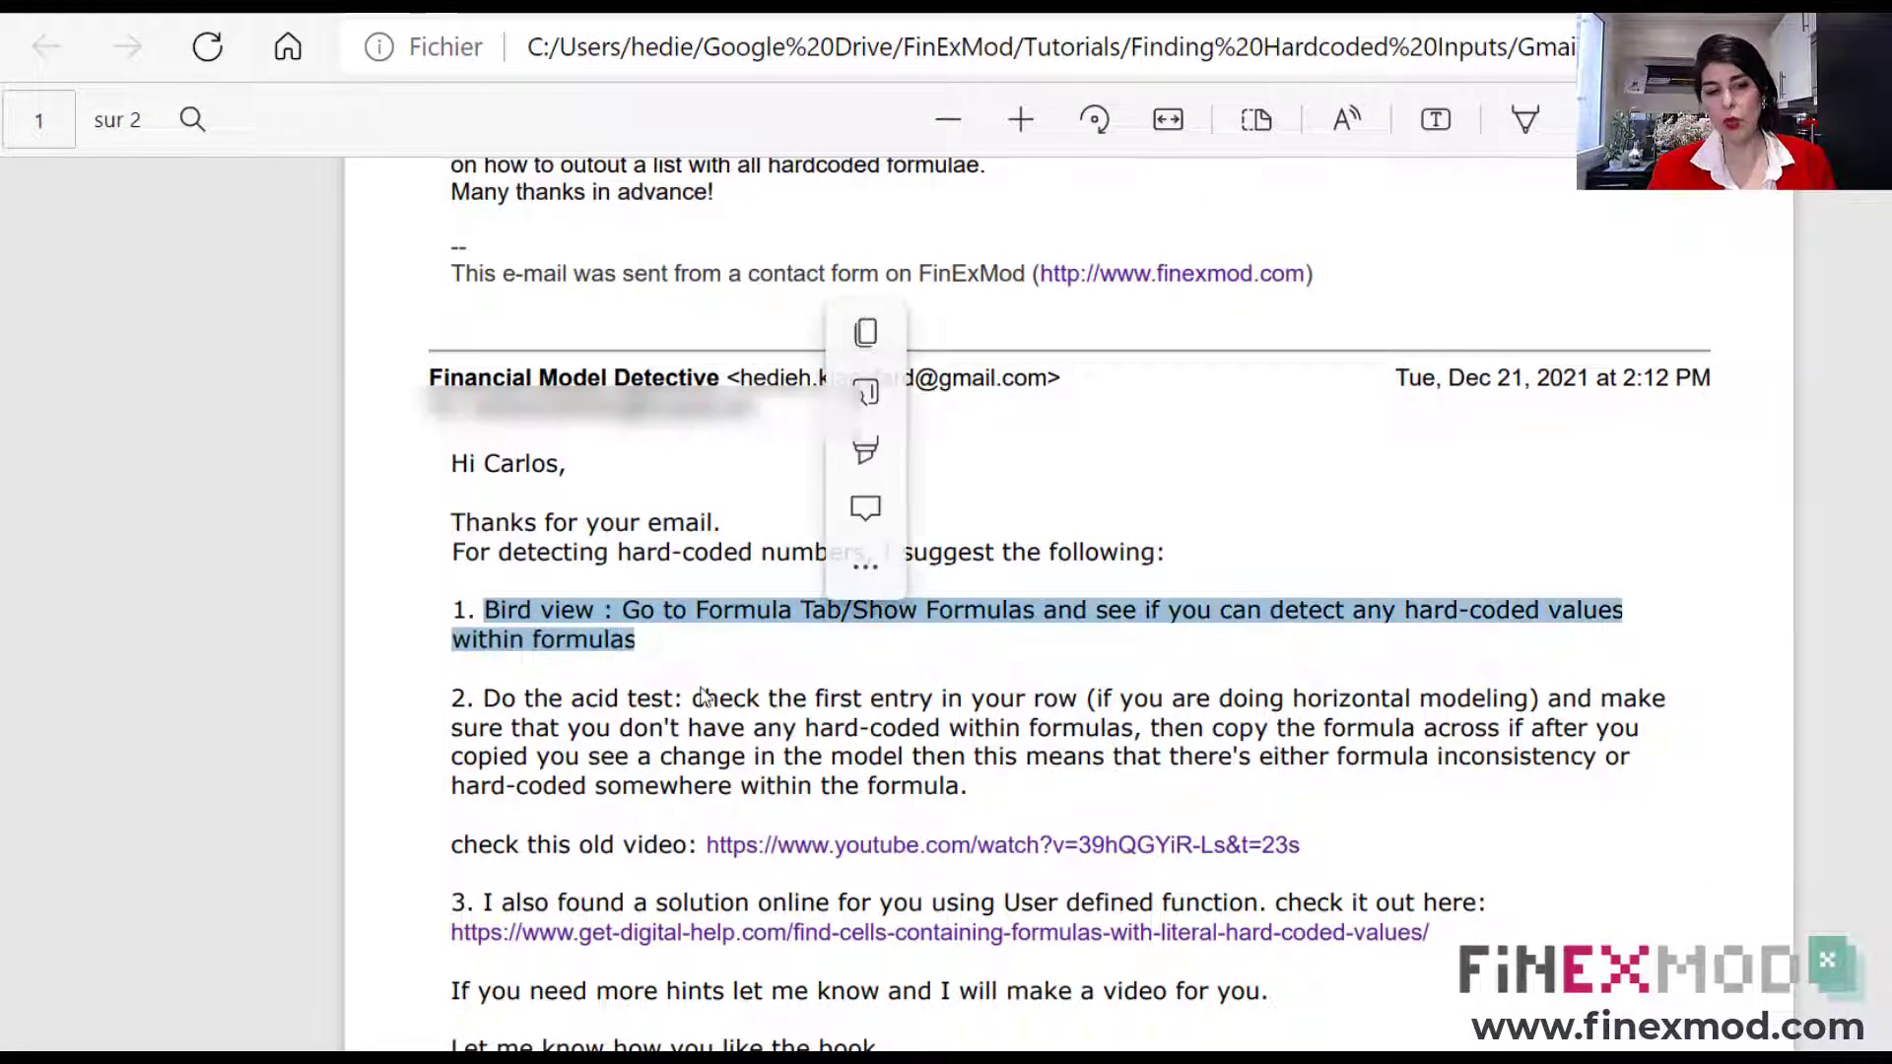
pyautogui.click(609, 710)
pyautogui.moveTo(541, 701); pyautogui.dragTo(709, 699)
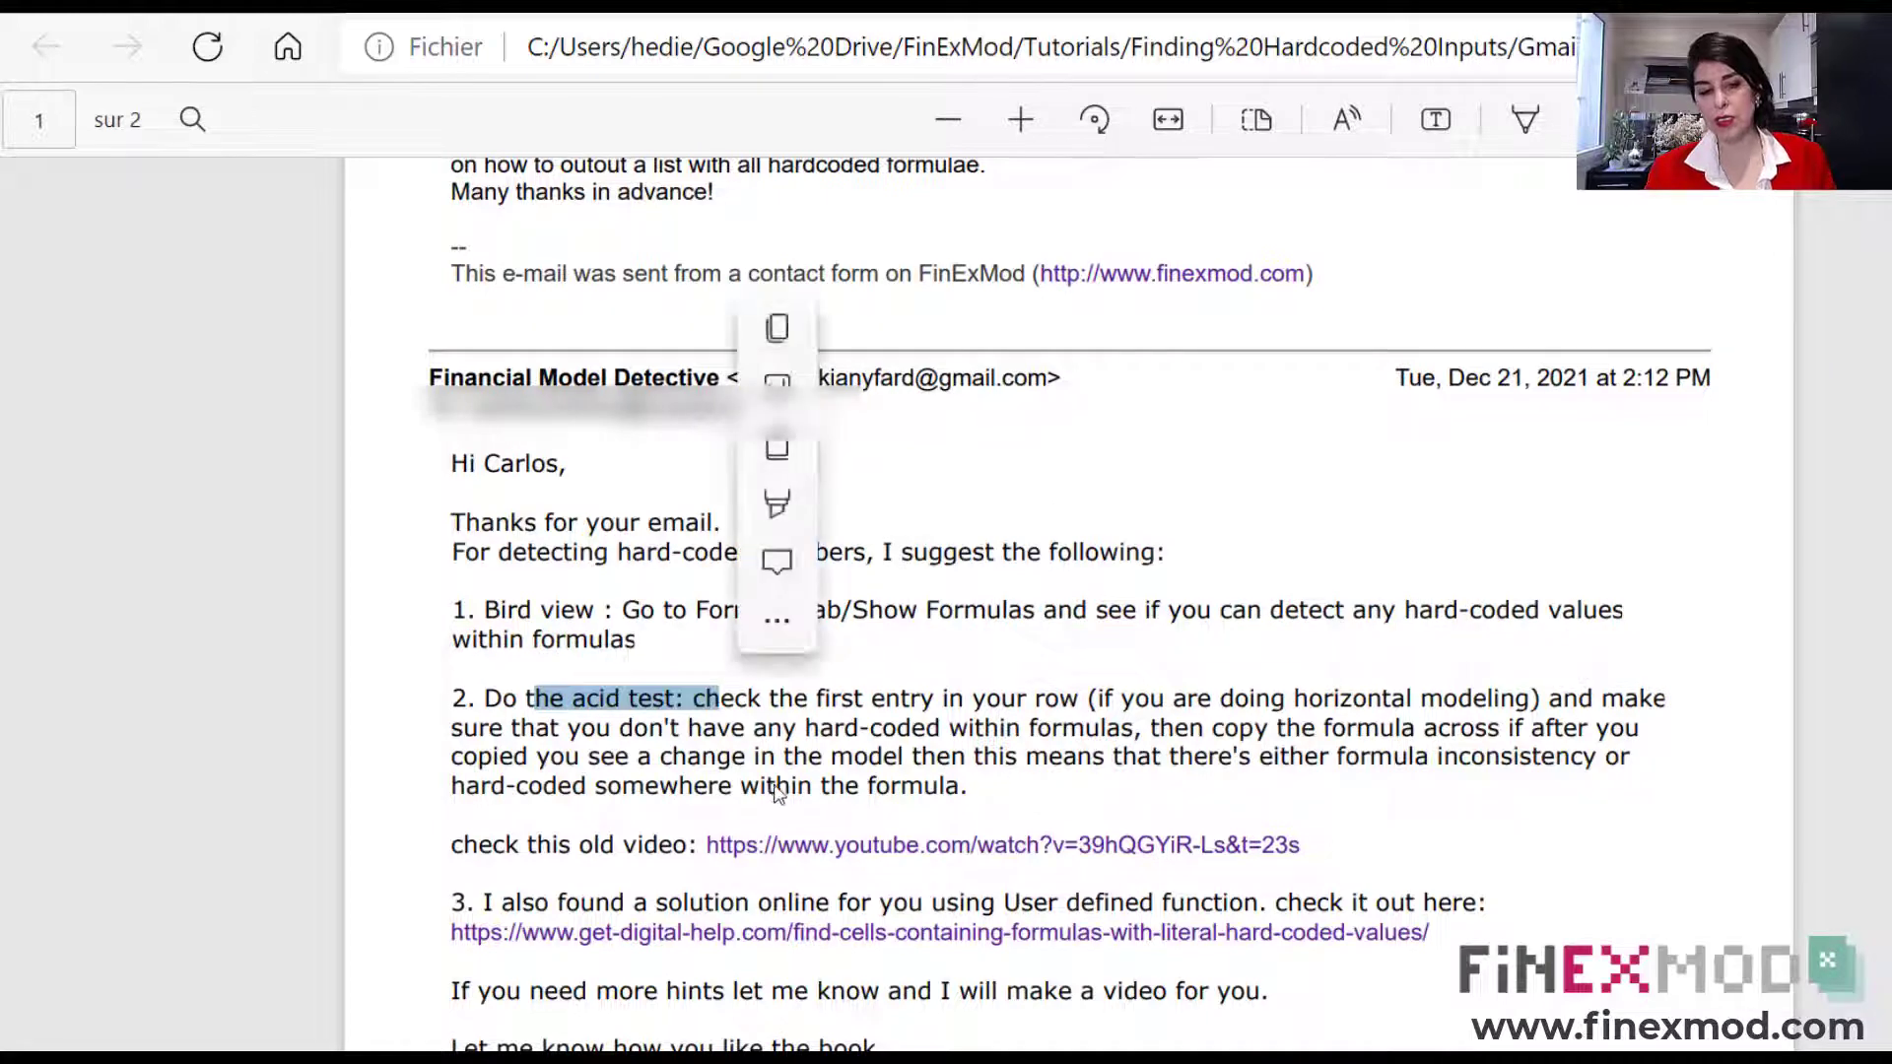
pyautogui.moveTo(765, 785); pyautogui.dragTo(776, 785)
pyautogui.moveTo(609, 787); pyautogui.dragTo(595, 786)
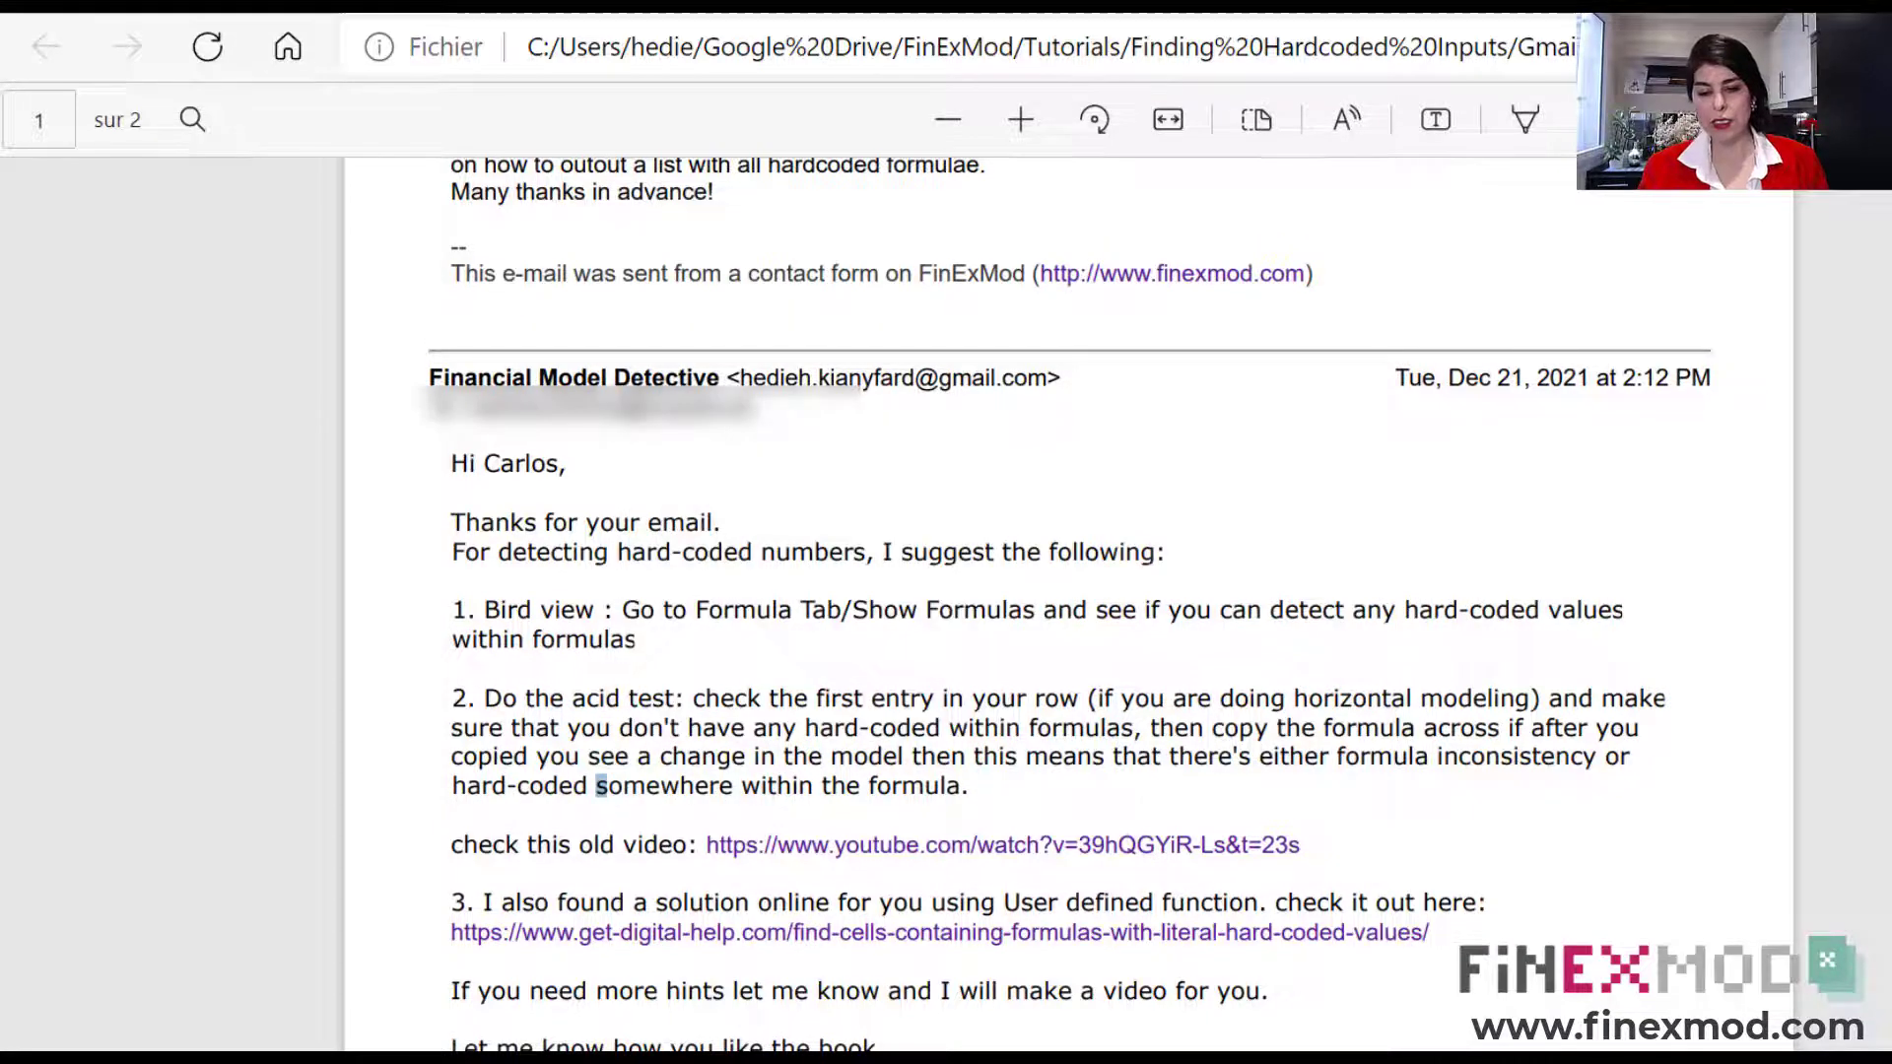
# - Return to the CapEx sheet in Excel and switch it from formulas to values, with the first-period All-in CapEx cell J25 selected
pyautogui.hotkey('alt', 'Tab')
pyautogui.click(1566, 785)
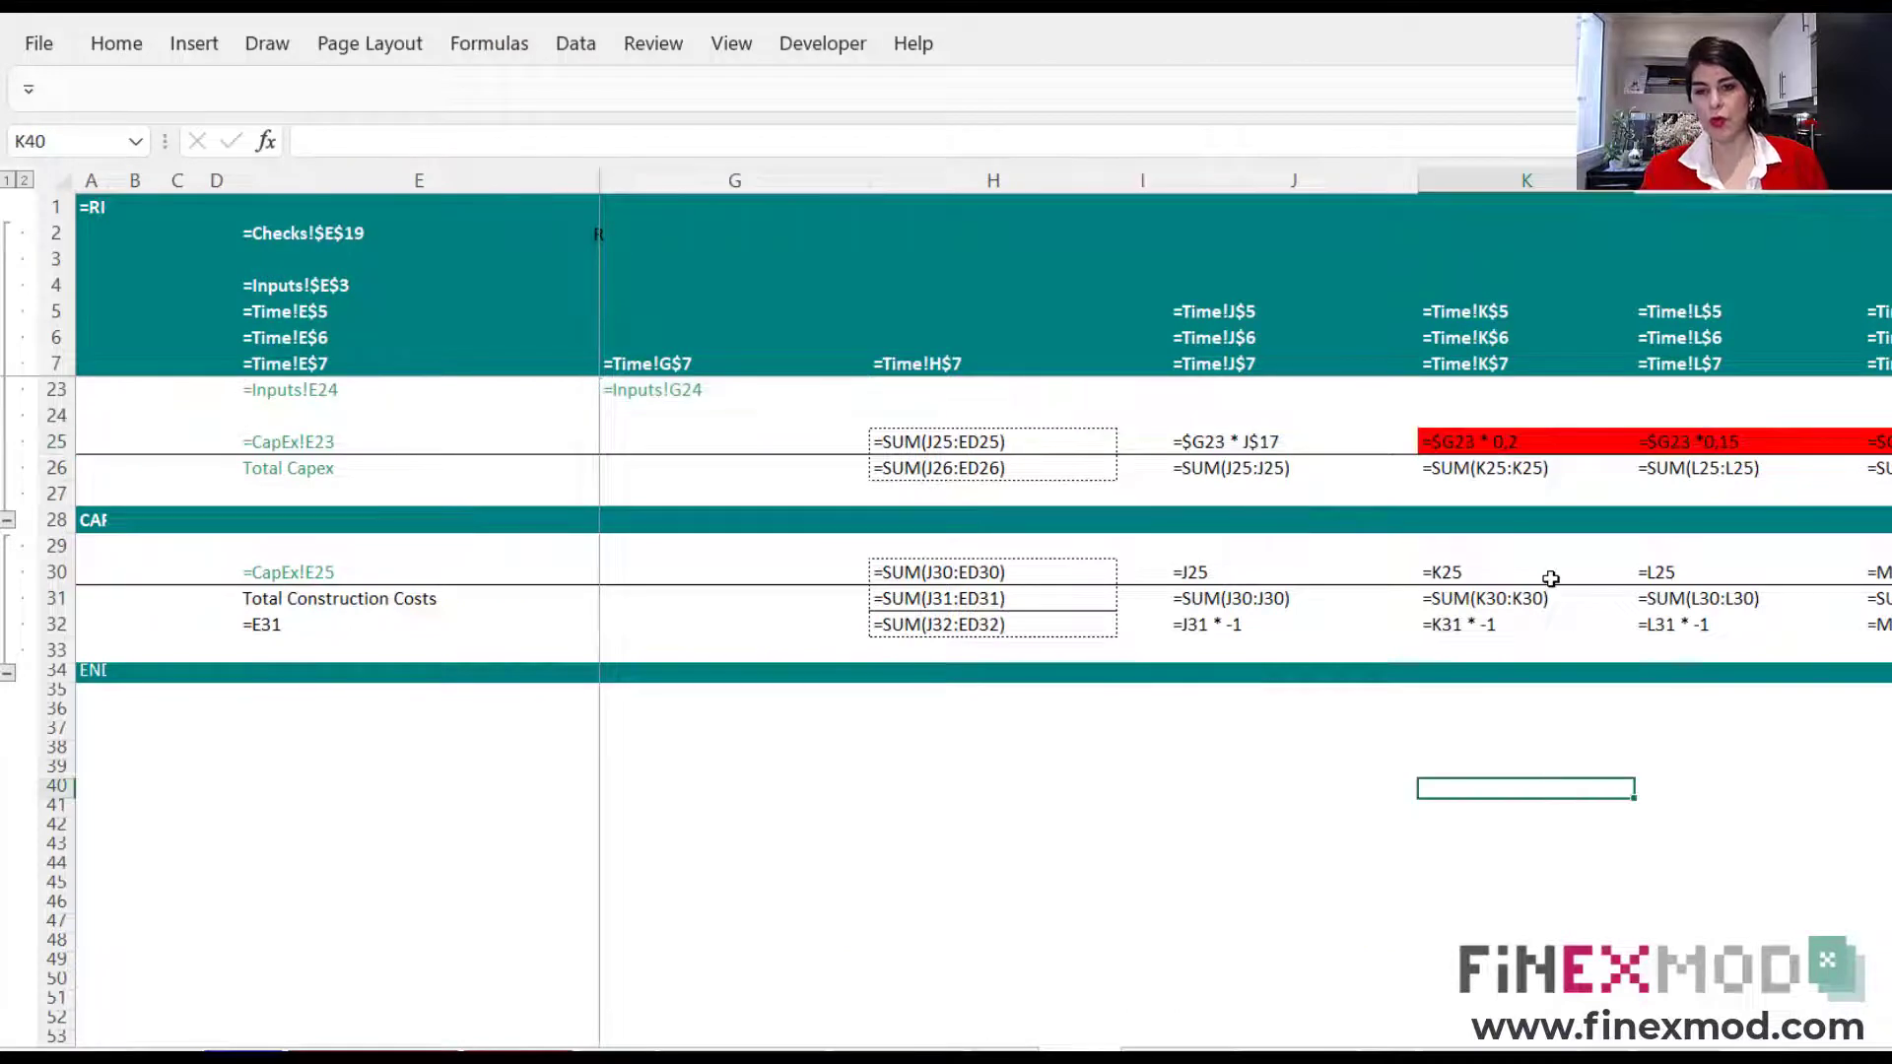
pyautogui.scroll(5, 1356, 476)
pyautogui.click(1229, 183)
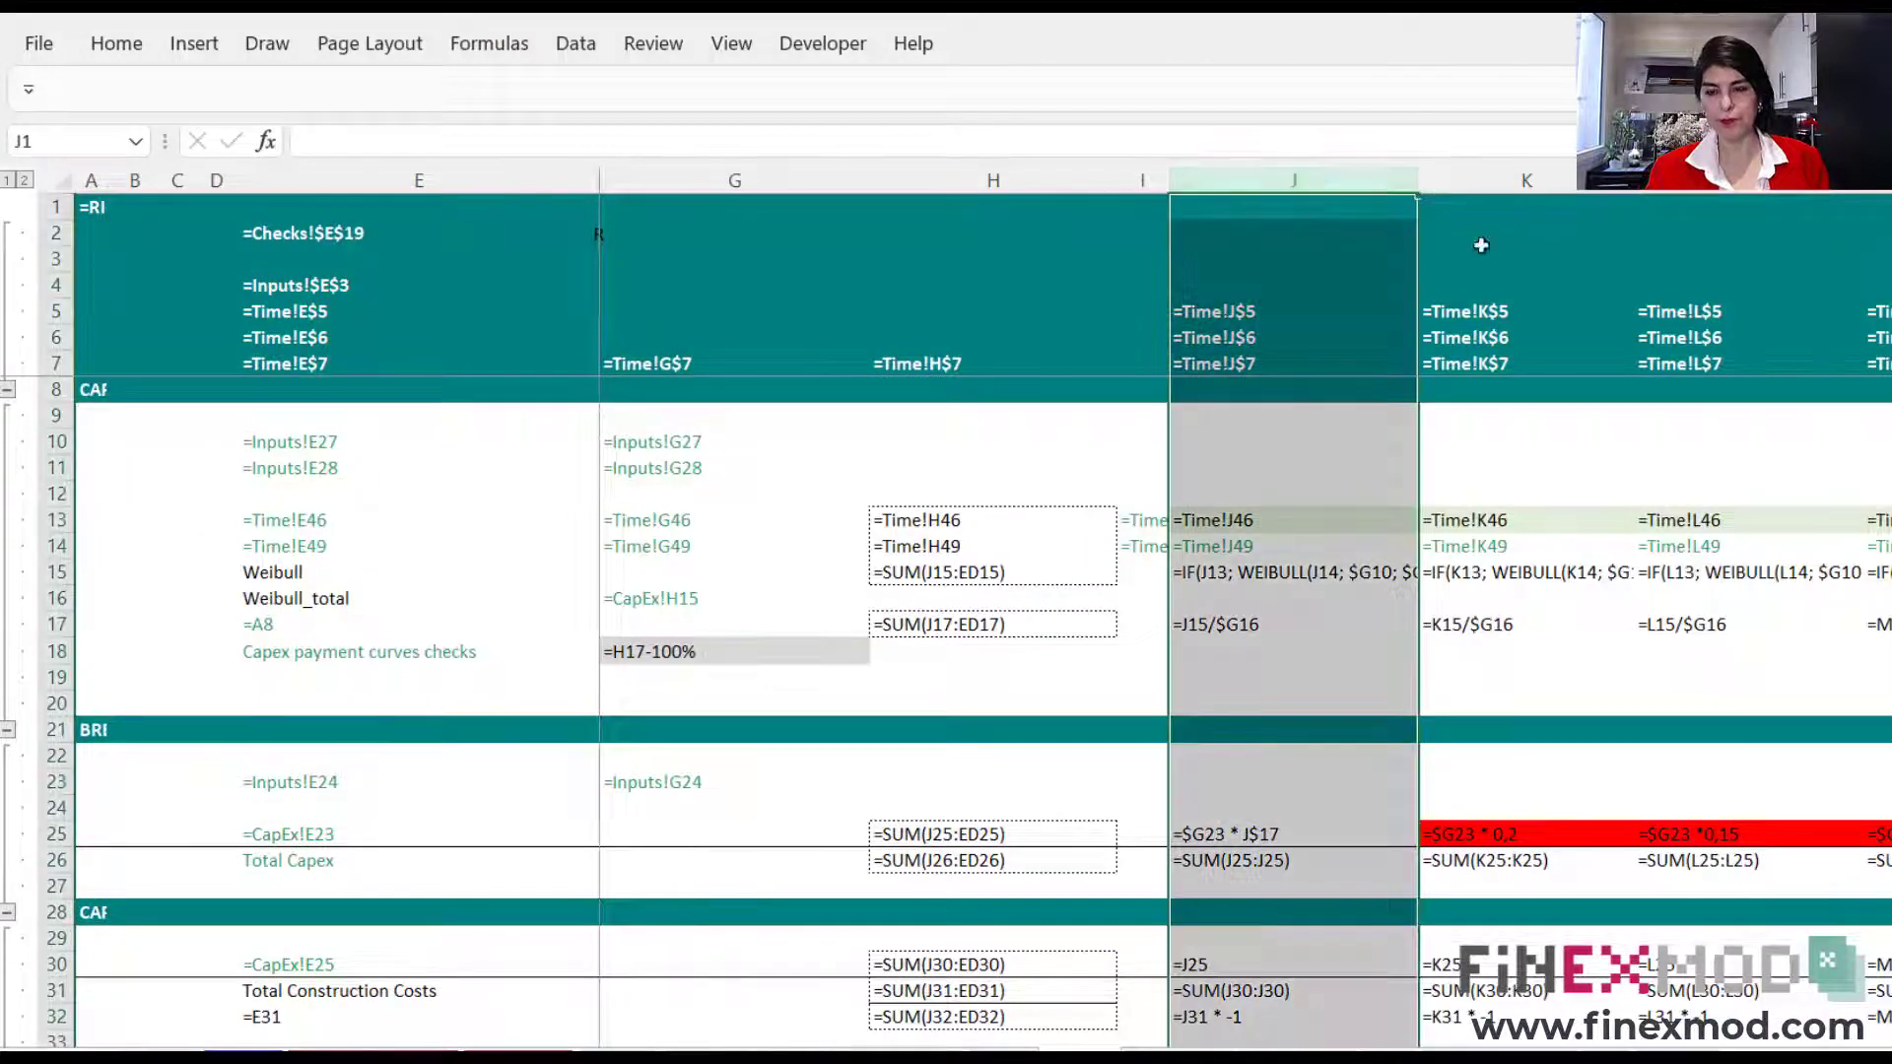
pyautogui.click(1232, 833)
pyautogui.hotkey('ctrl', '`')
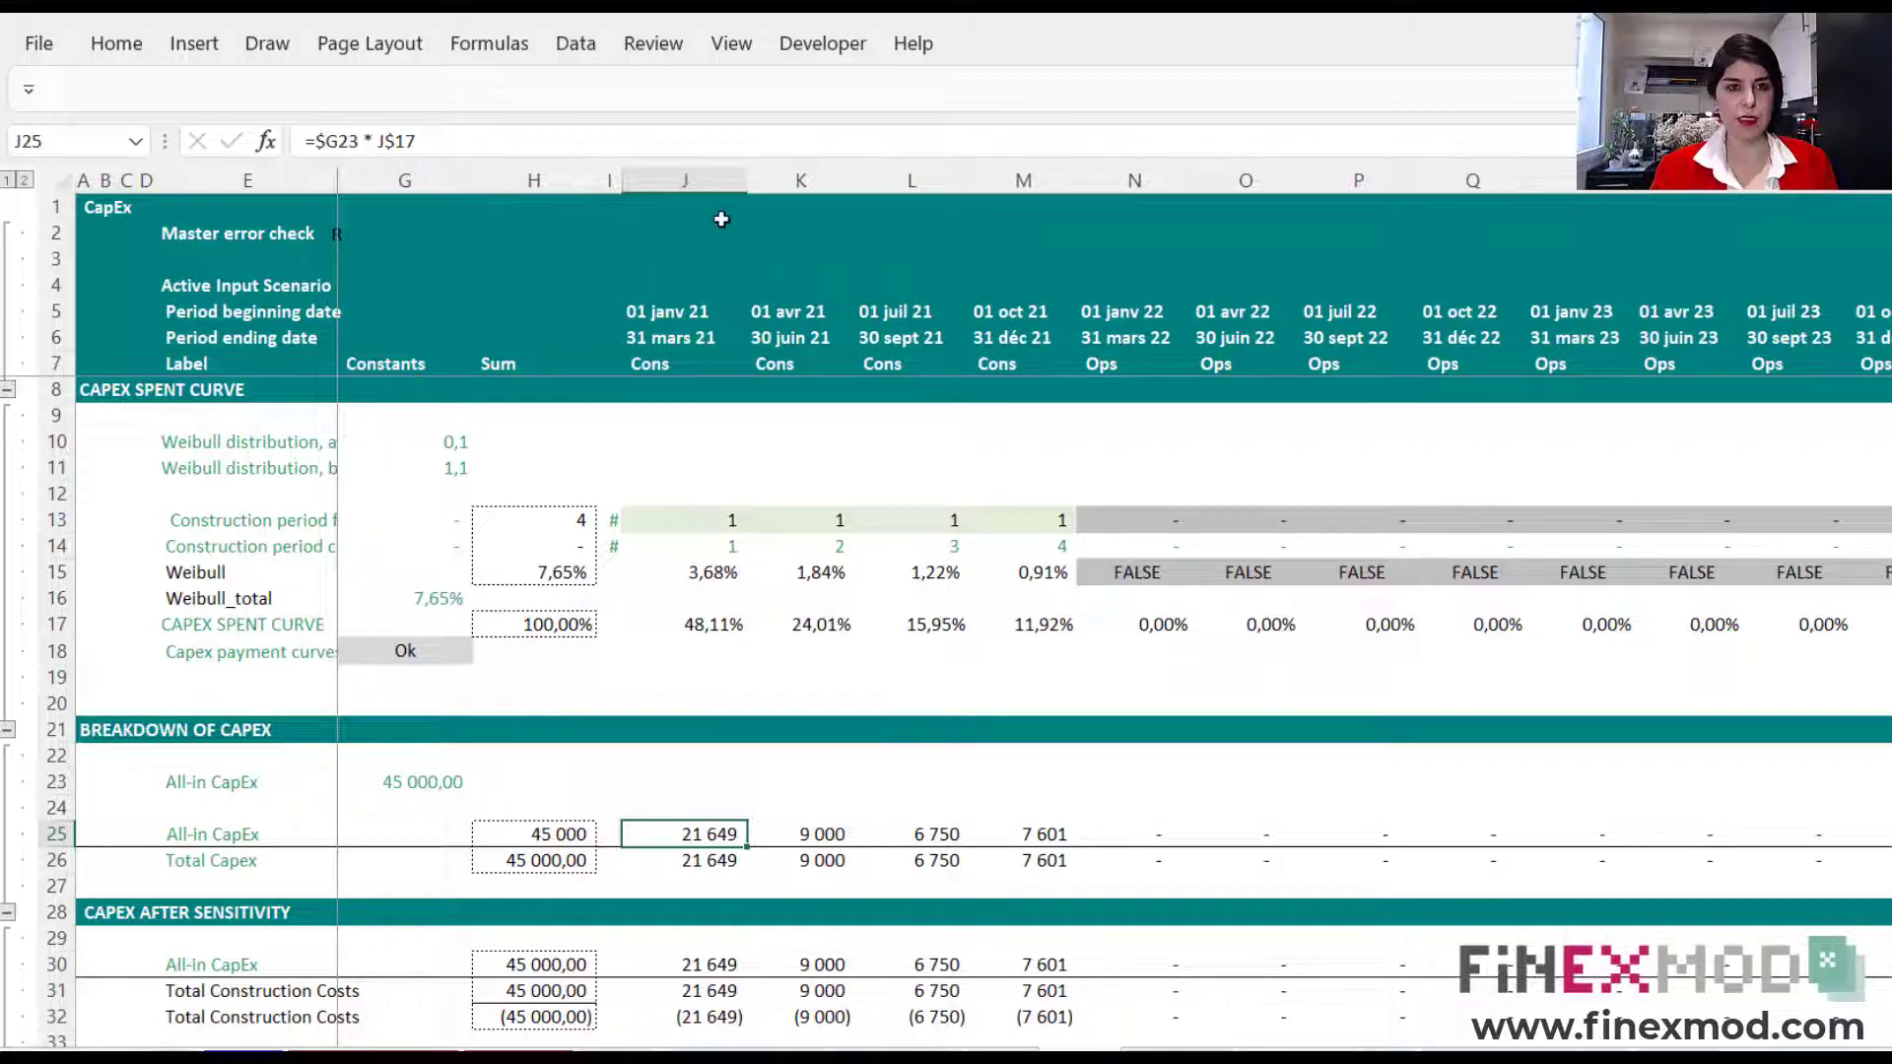
# - Show the CapEx sheet's formulas again and examine the first-period column J from row 12 down for hard-coded numbers
pyautogui.click(710, 182)
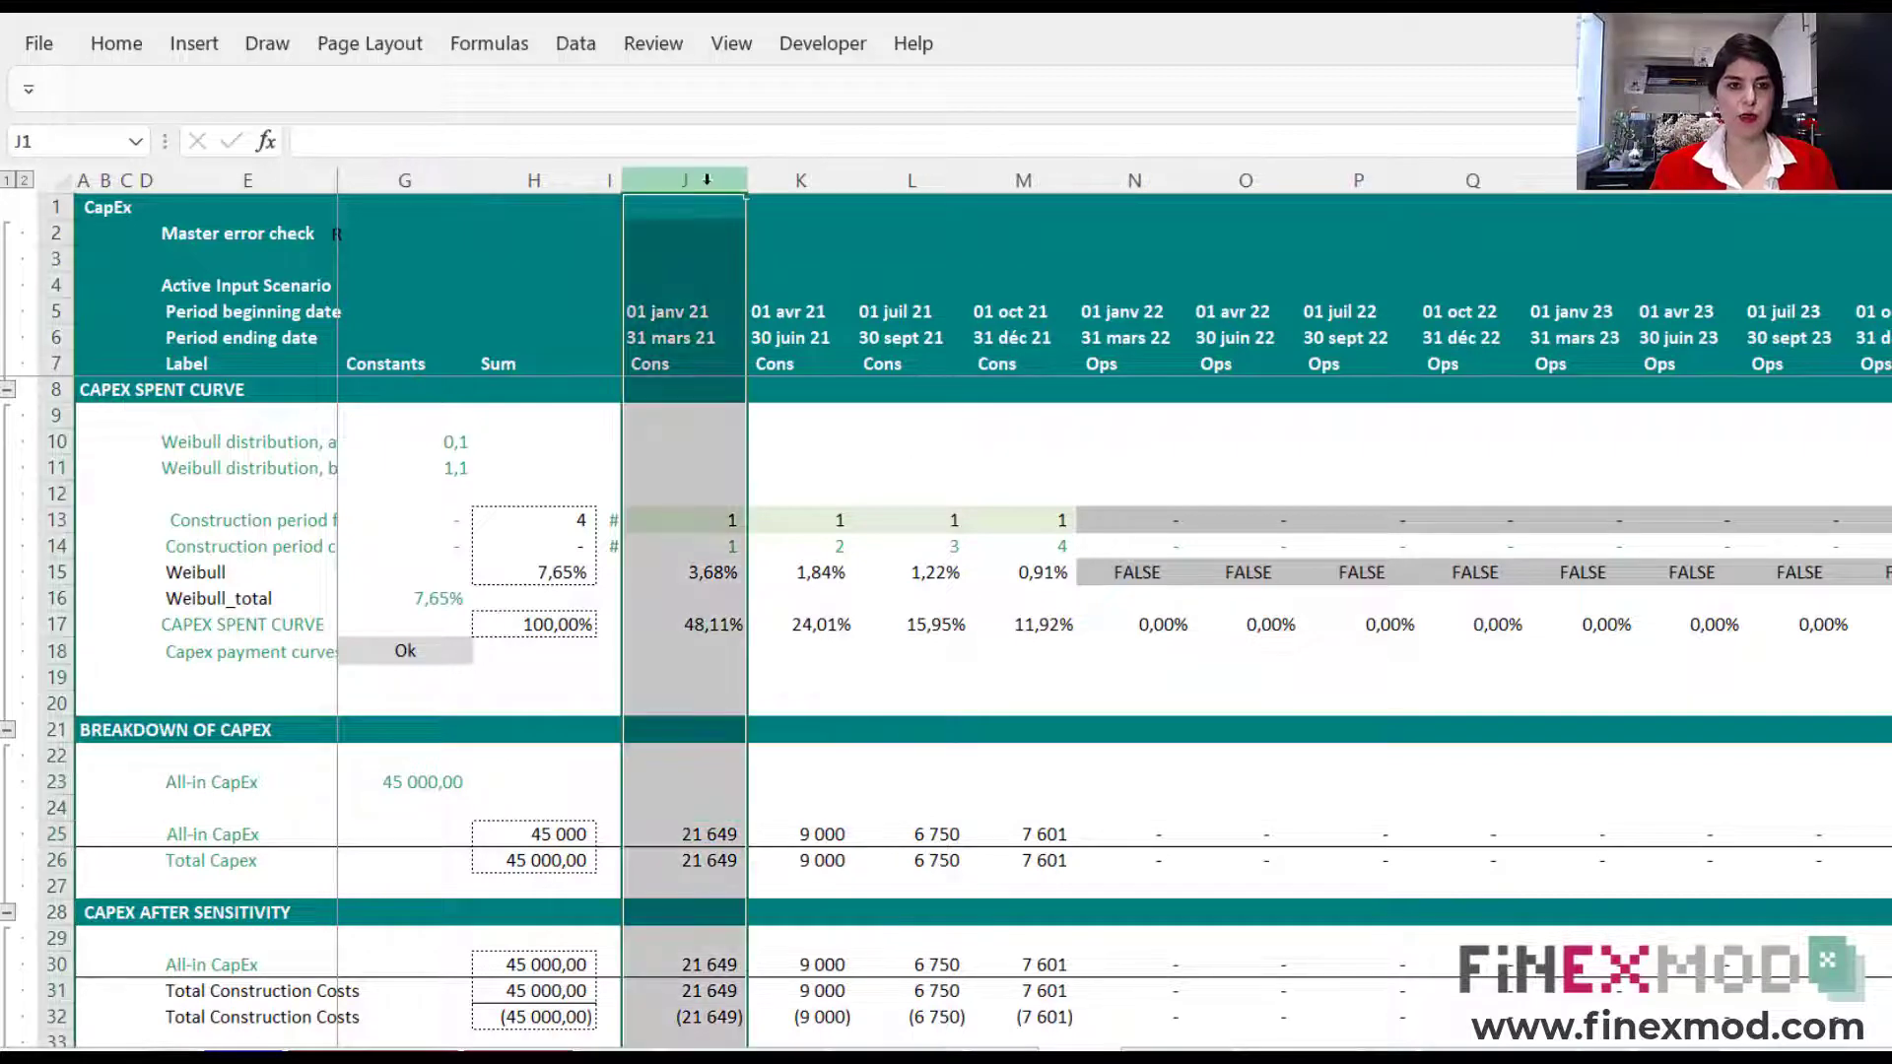
pyautogui.click(485, 44)
pyautogui.click(1367, 87)
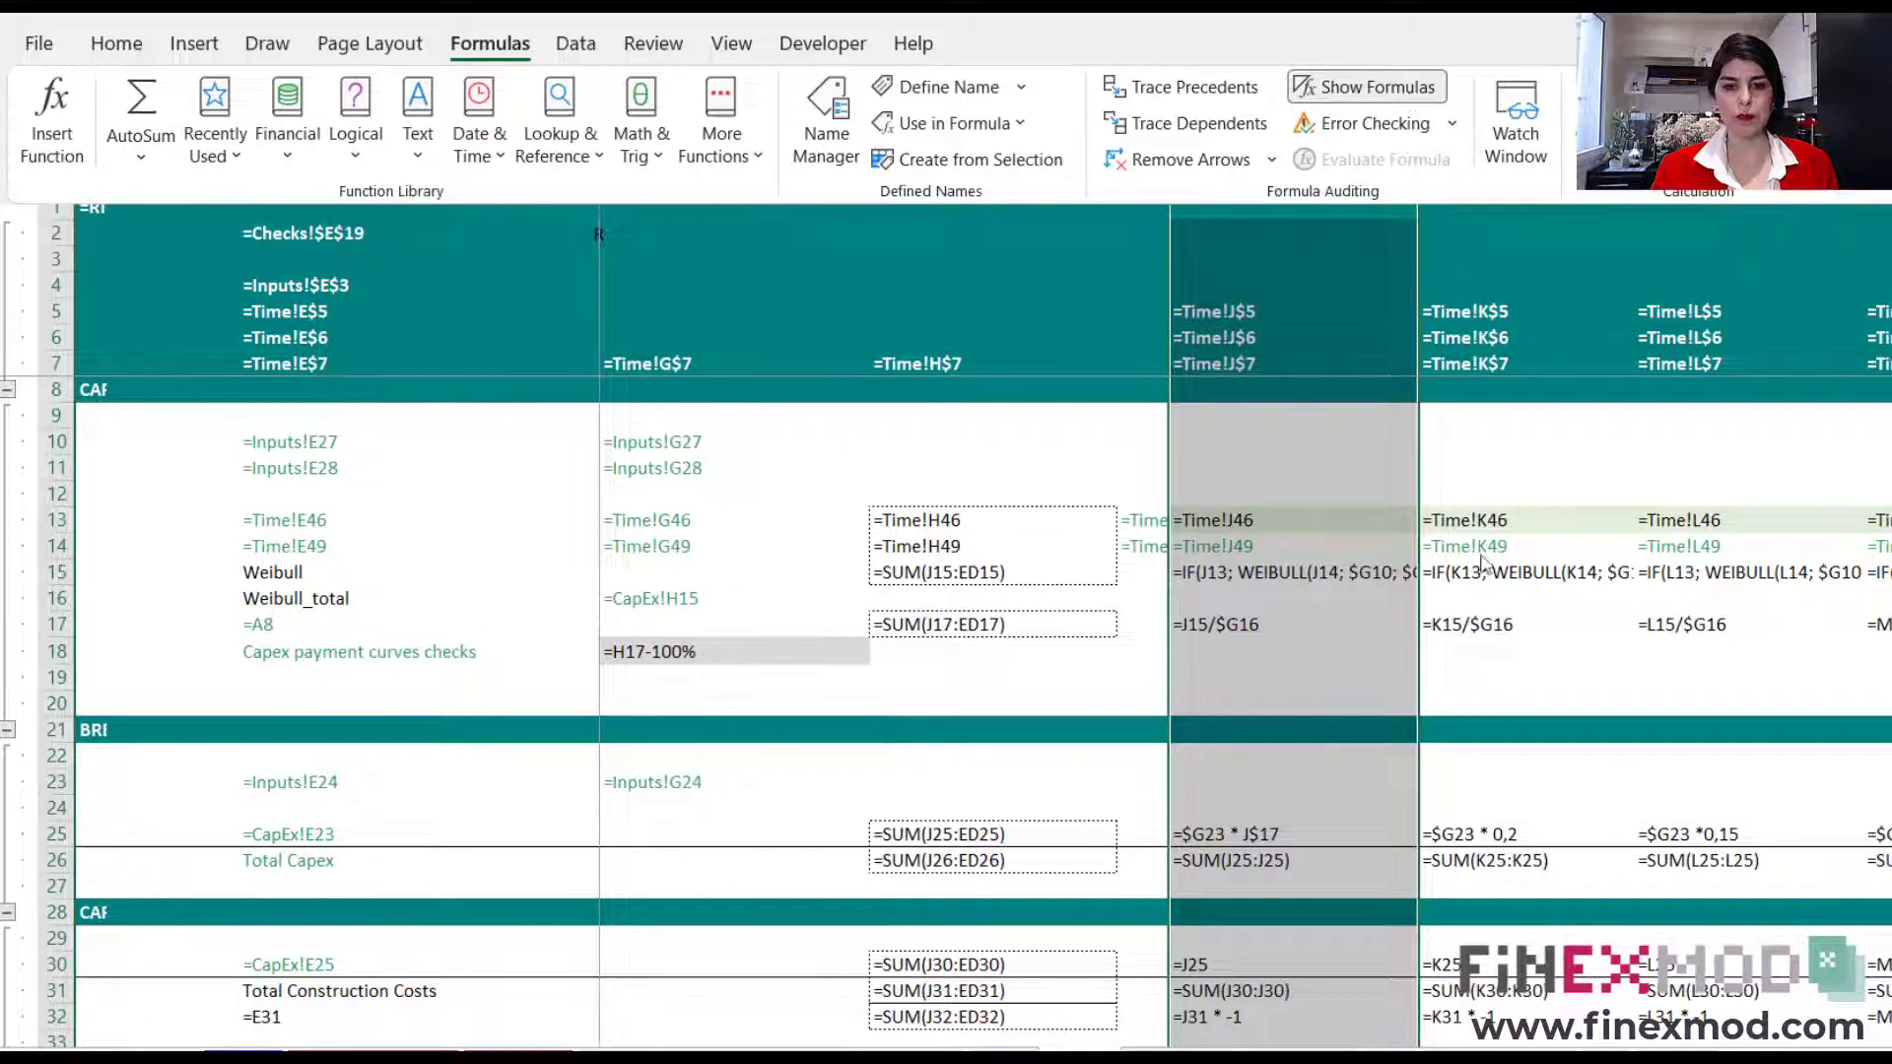
pyautogui.click(1350, 571)
pyautogui.click(1304, 488)
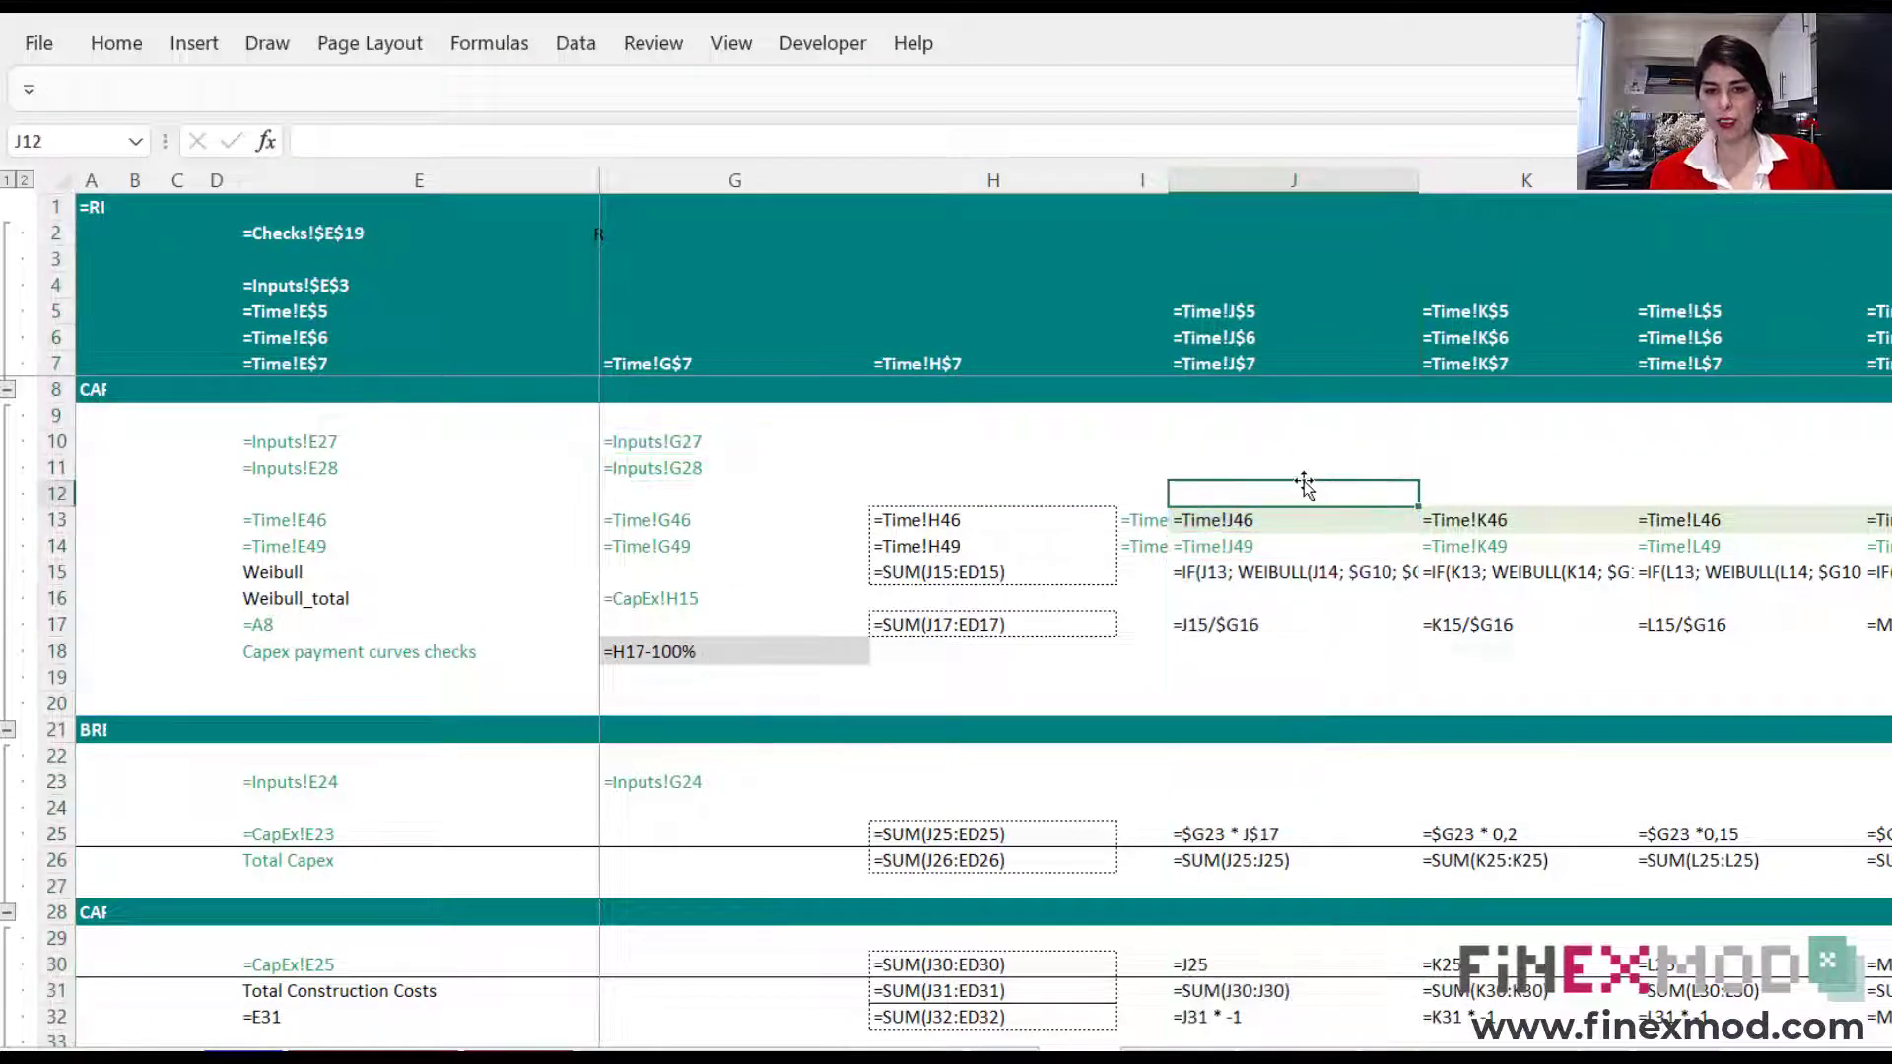
pyautogui.moveTo(1244, 520); pyautogui.dragTo(1253, 932)
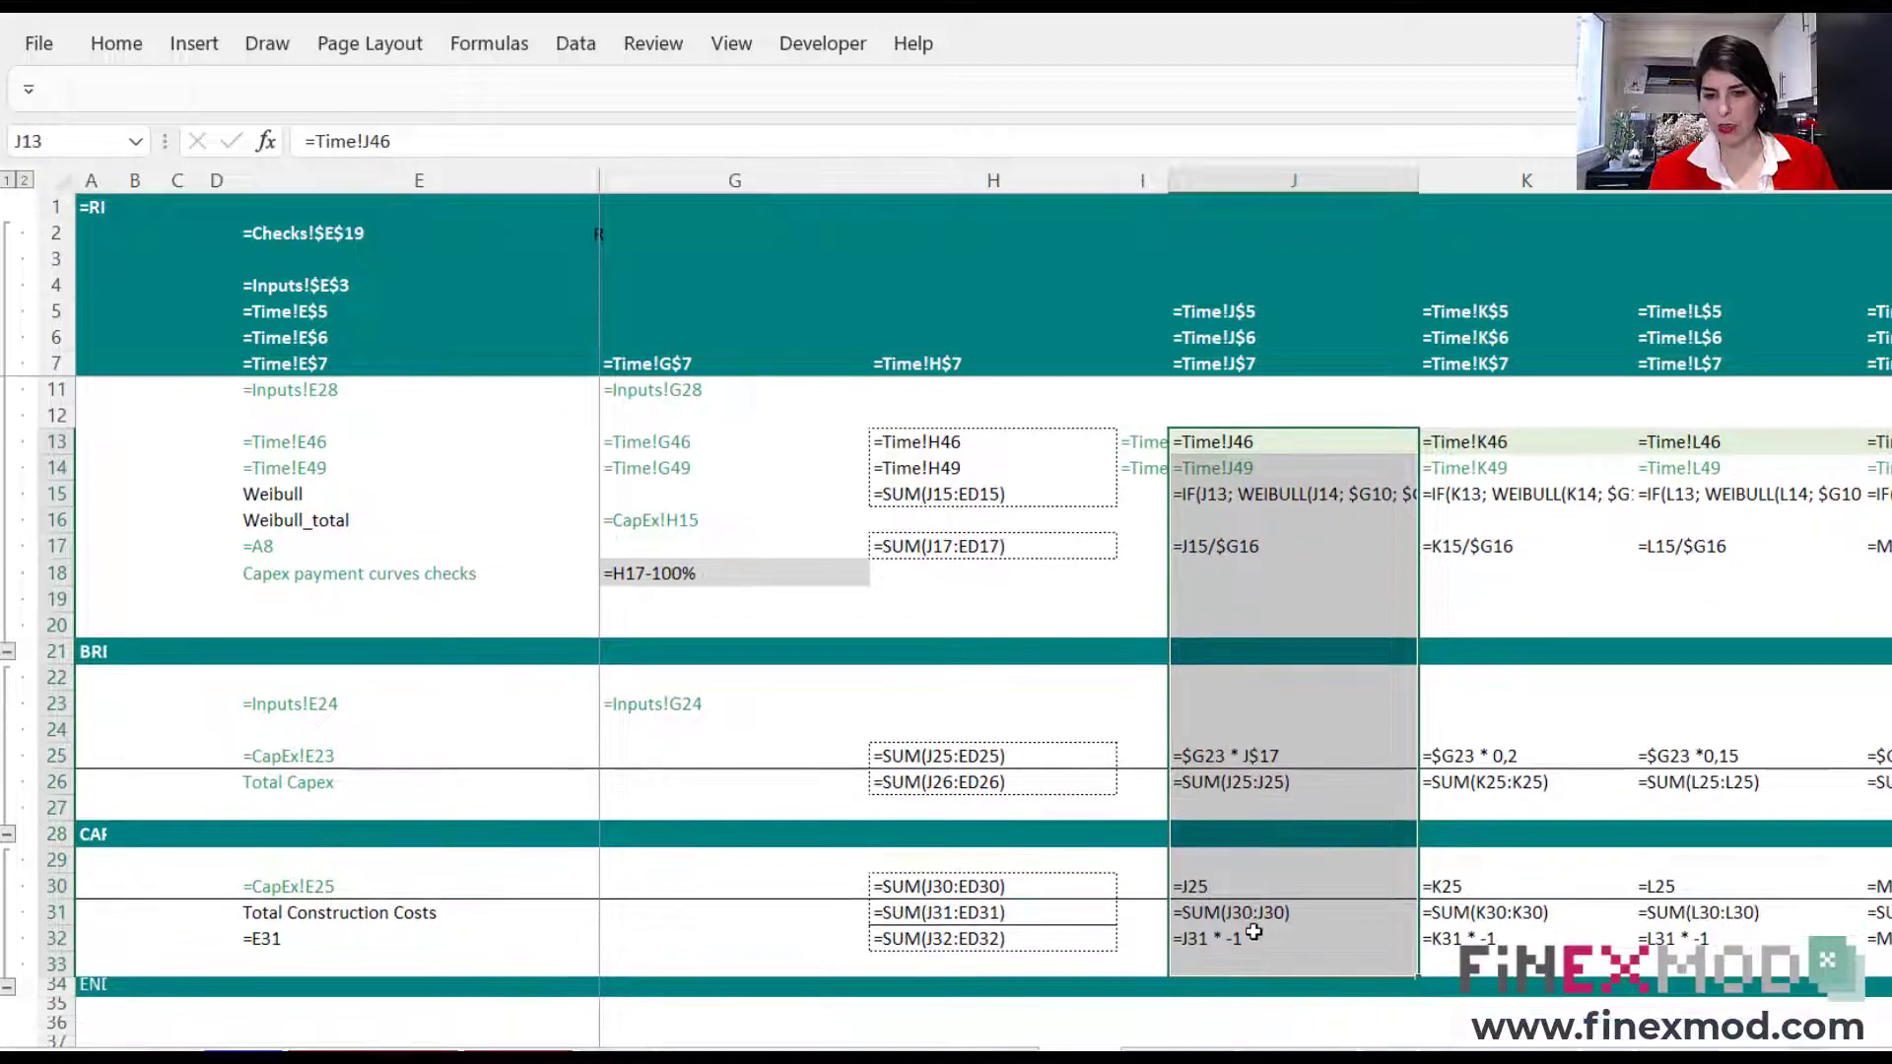
pyautogui.click(1254, 857)
pyautogui.click(1266, 781)
pyautogui.click(1271, 572)
pyautogui.click(1262, 520)
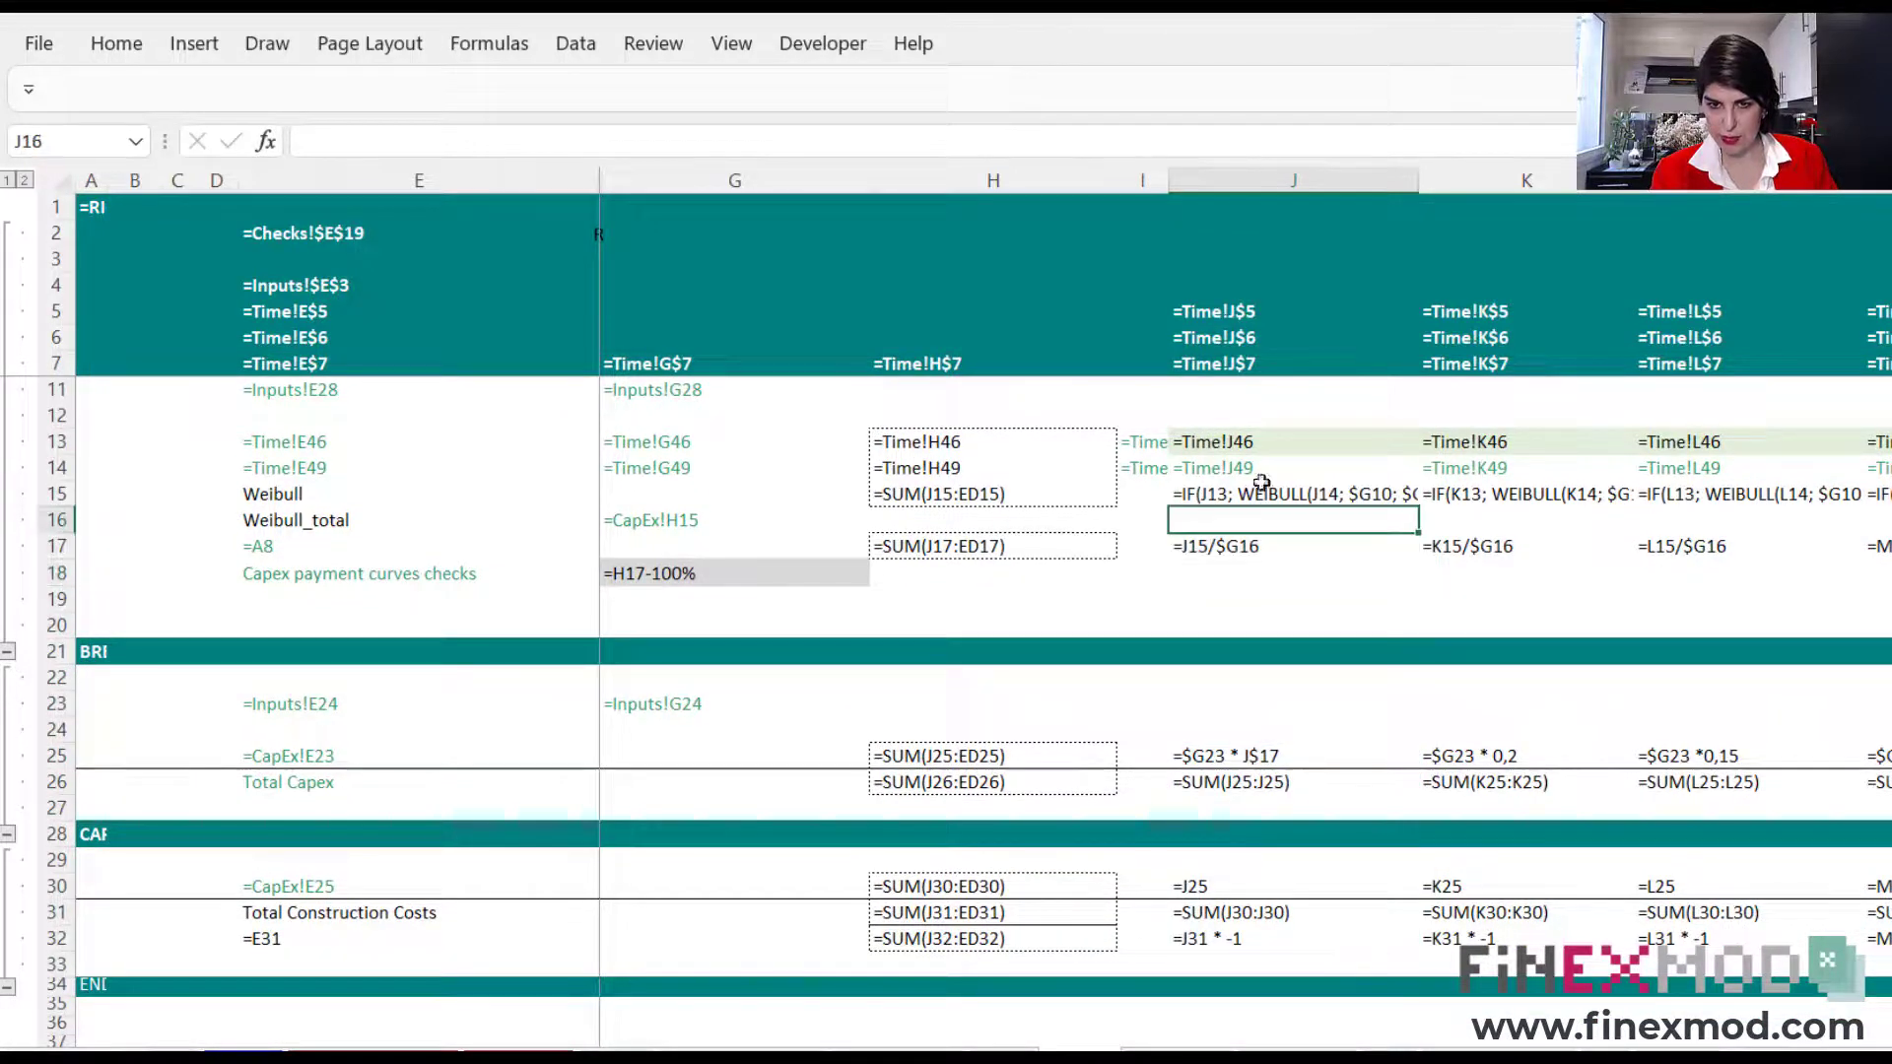
pyautogui.click(1257, 467)
pyautogui.click(1251, 415)
pyautogui.scroll(1, 1297, 557)
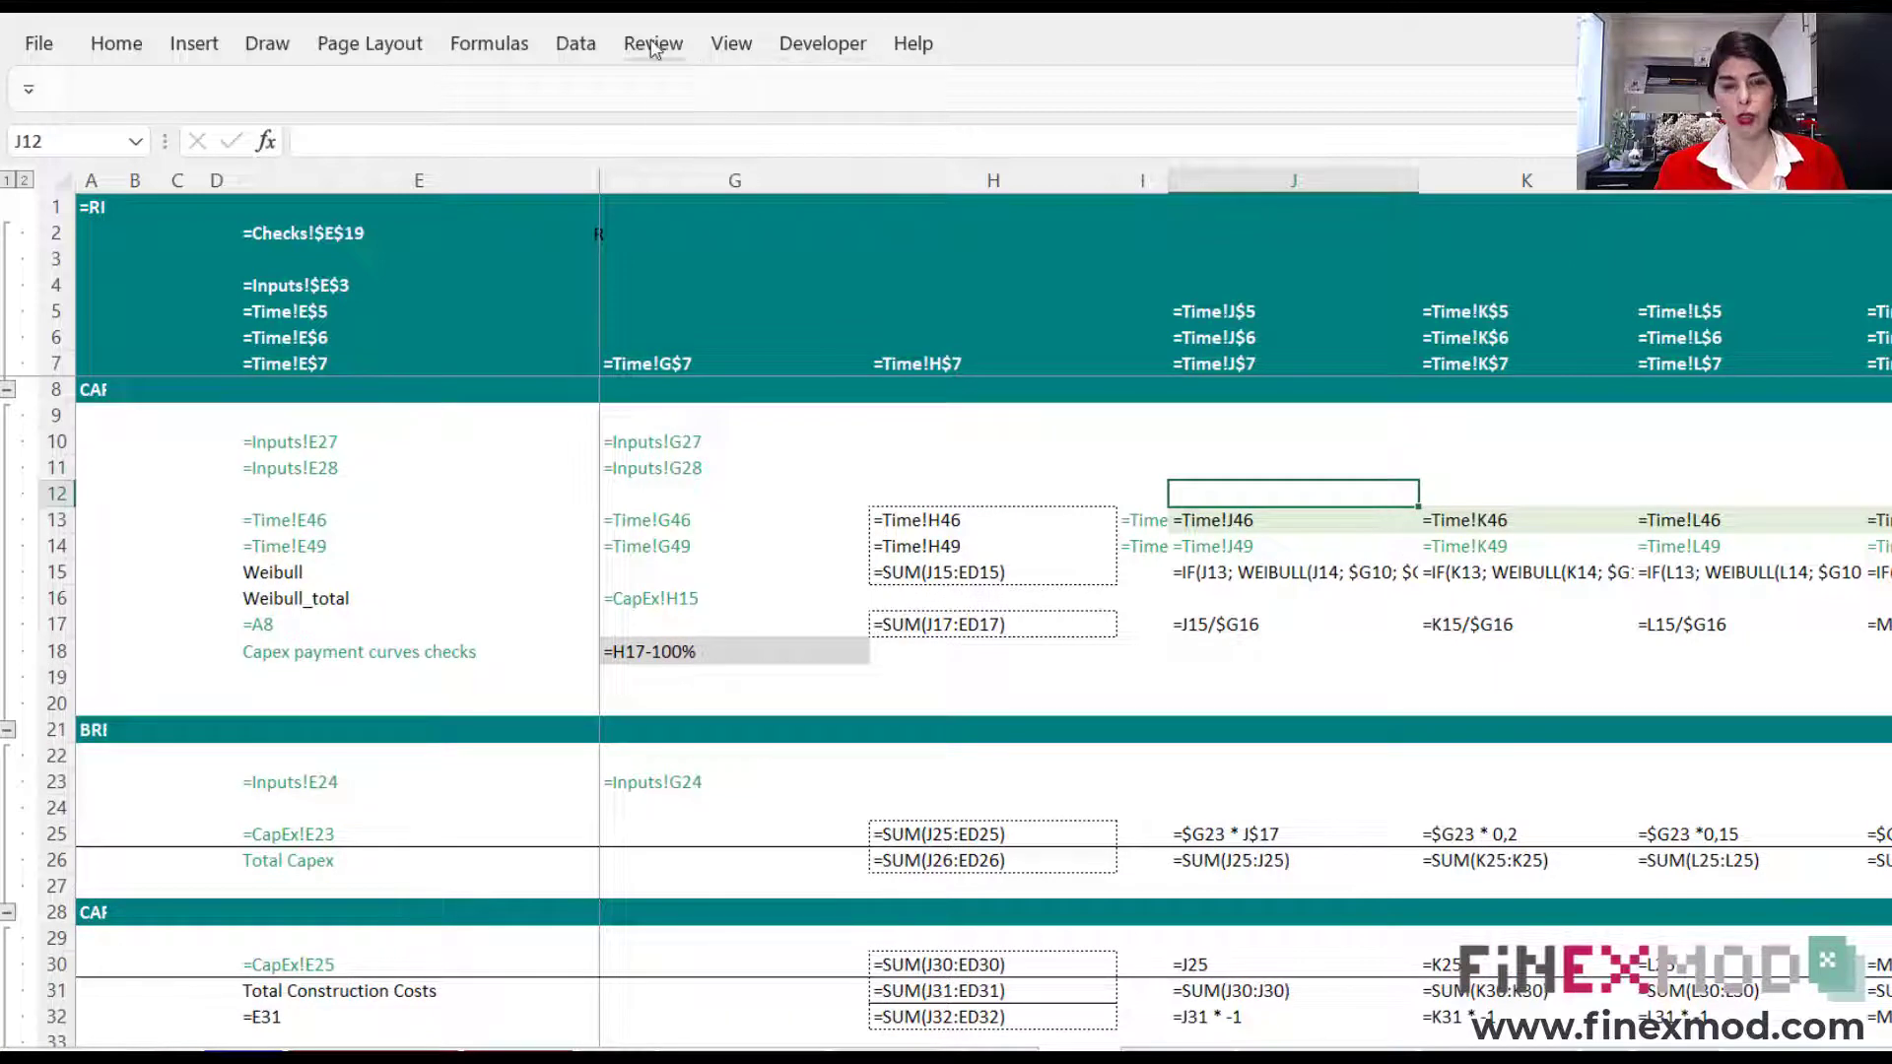
# - Switch the CapEx sheet back to values and select the first-period column from J5 down to the END row
pyautogui.click(490, 46)
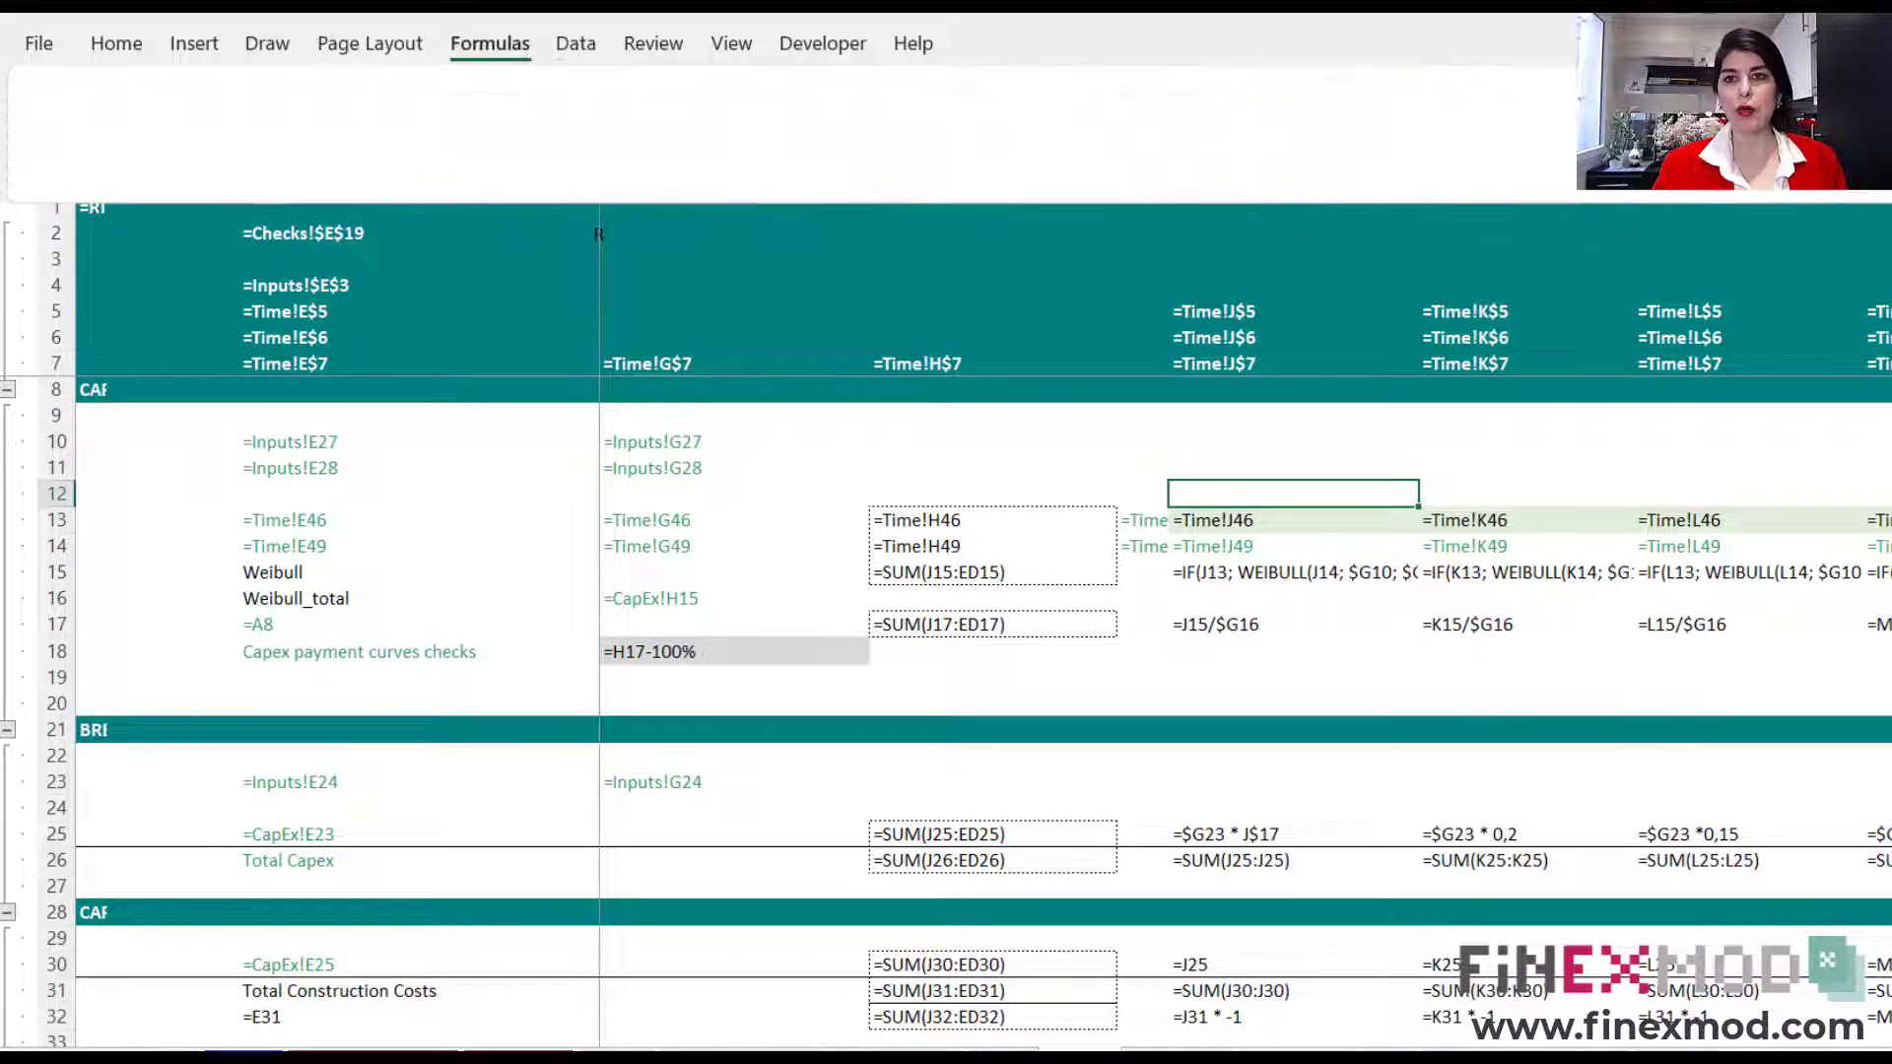
pyautogui.click(1365, 86)
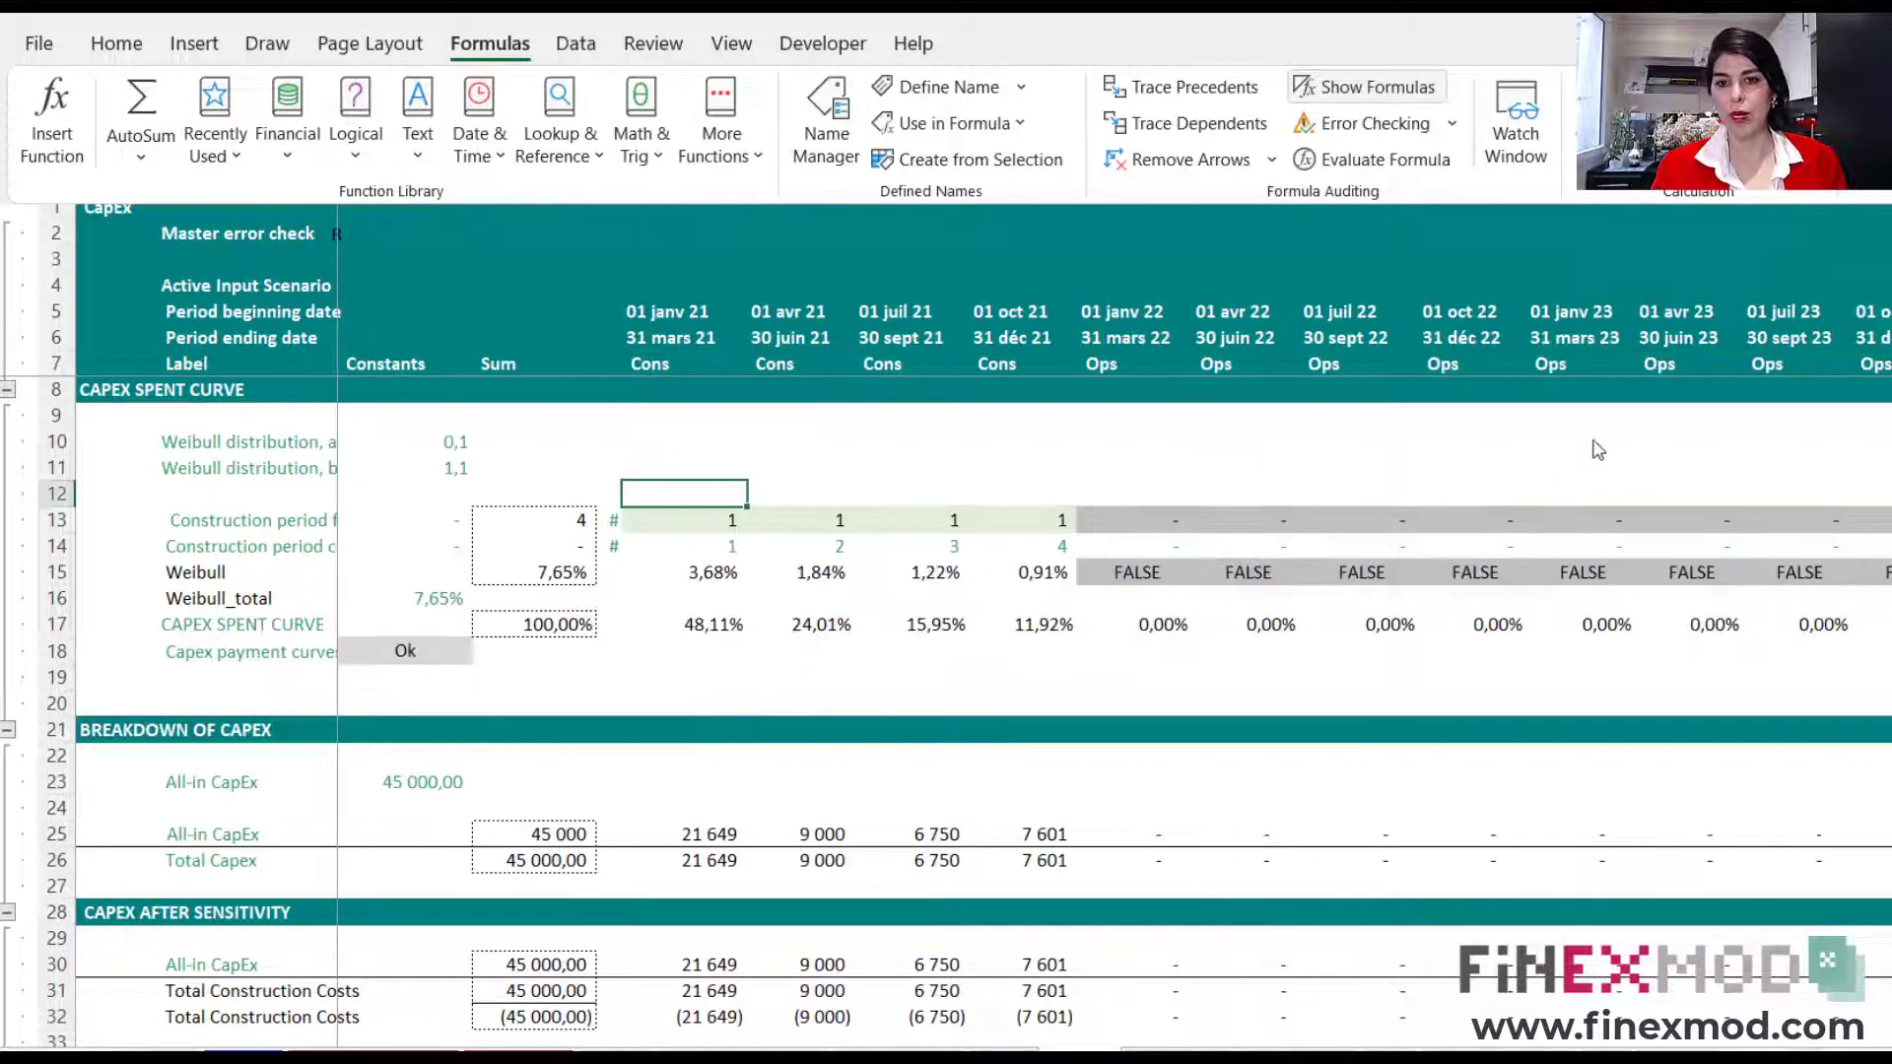
pyautogui.click(672, 311)
pyautogui.moveTo(672, 312); pyautogui.dragTo(737, 1014)
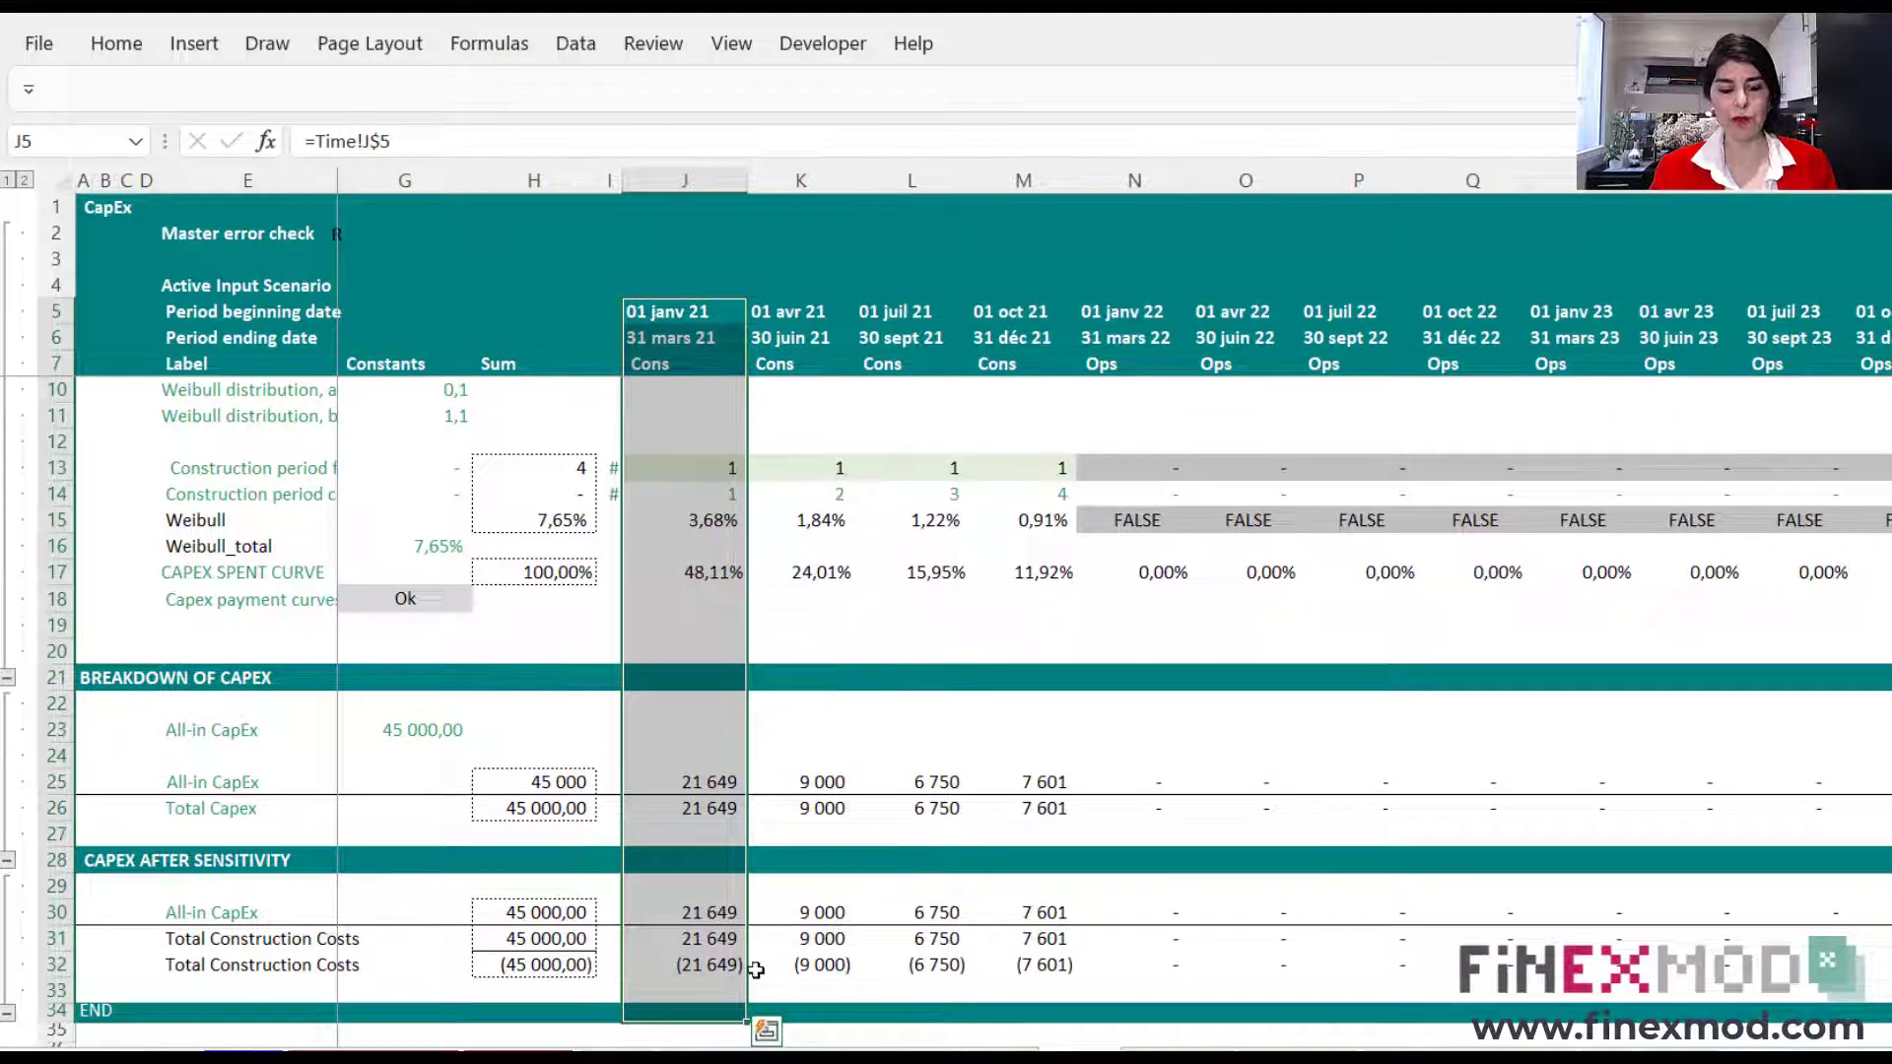
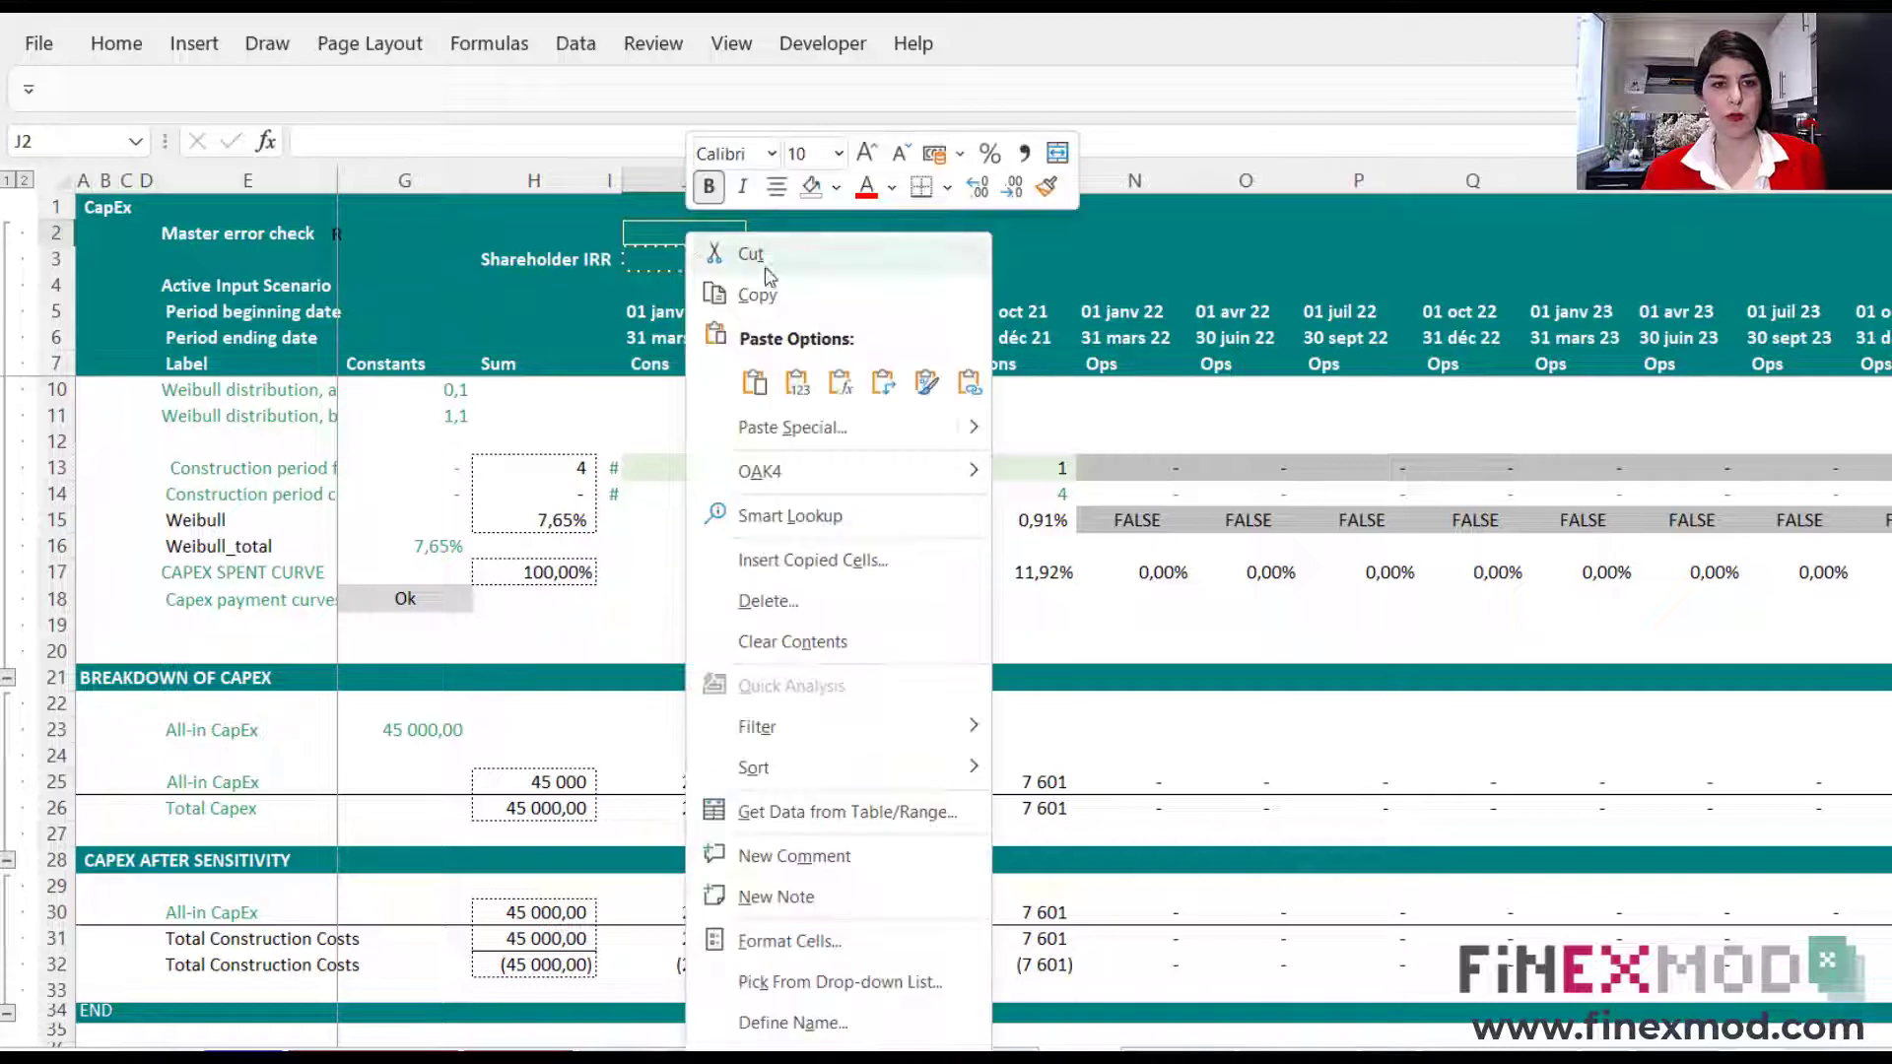
# - Paste the Shareholder IRR as a static value into J2 and format it as a percentage with two decimals
pyautogui.click(802, 379)
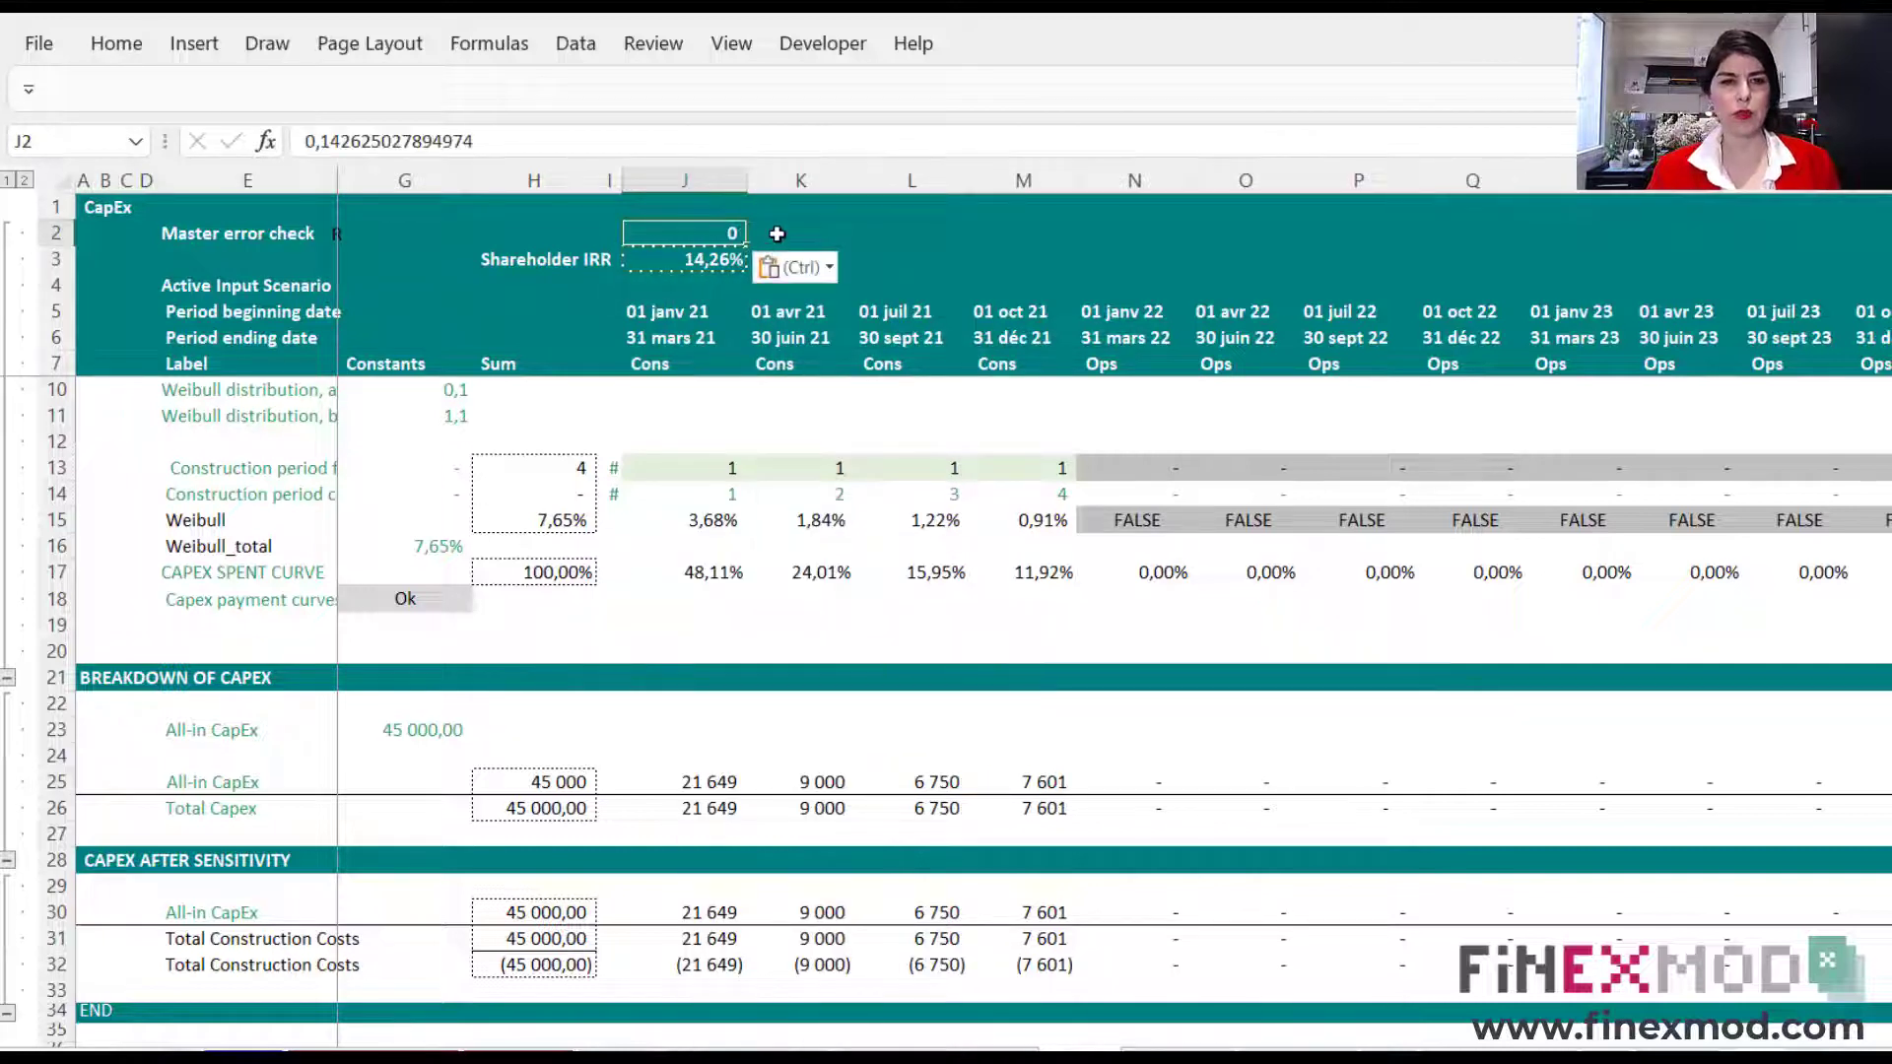
pyautogui.press('Escape')
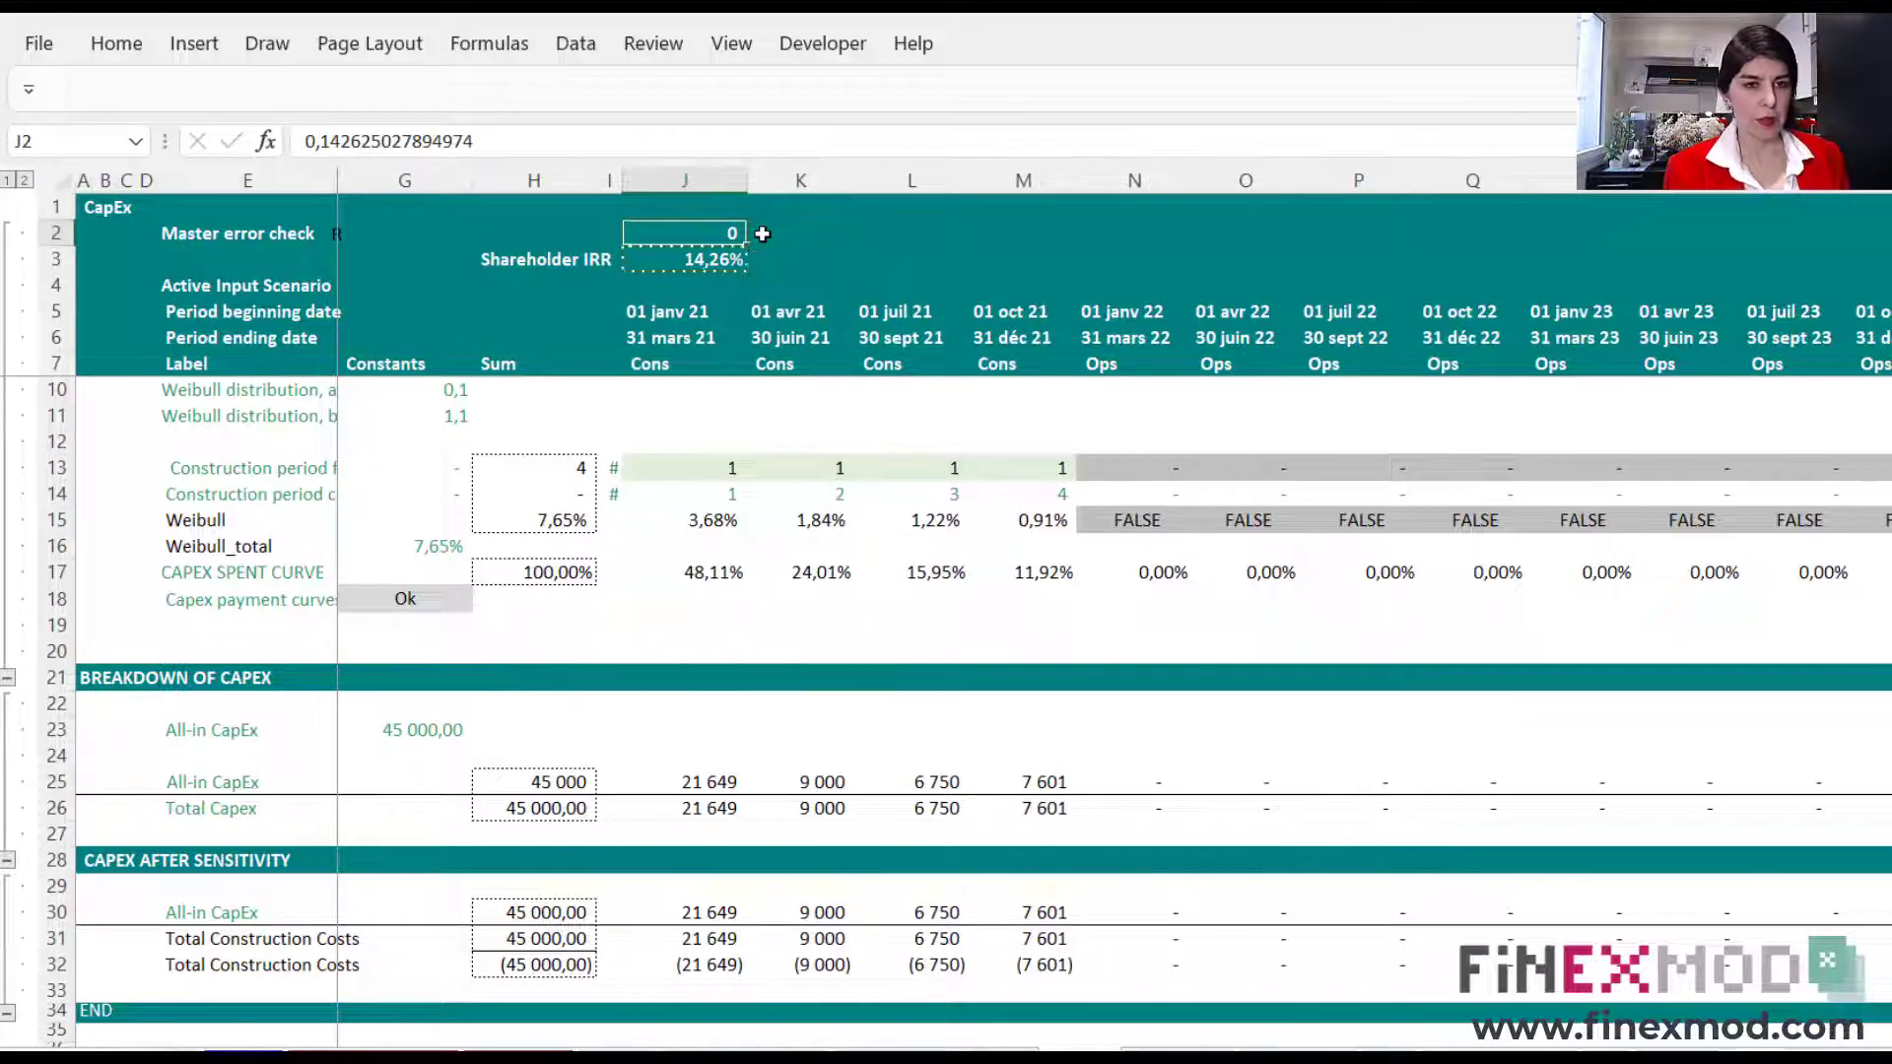
pyautogui.hotkey('ctrl', 'shift', '5')
pyautogui.click(116, 43)
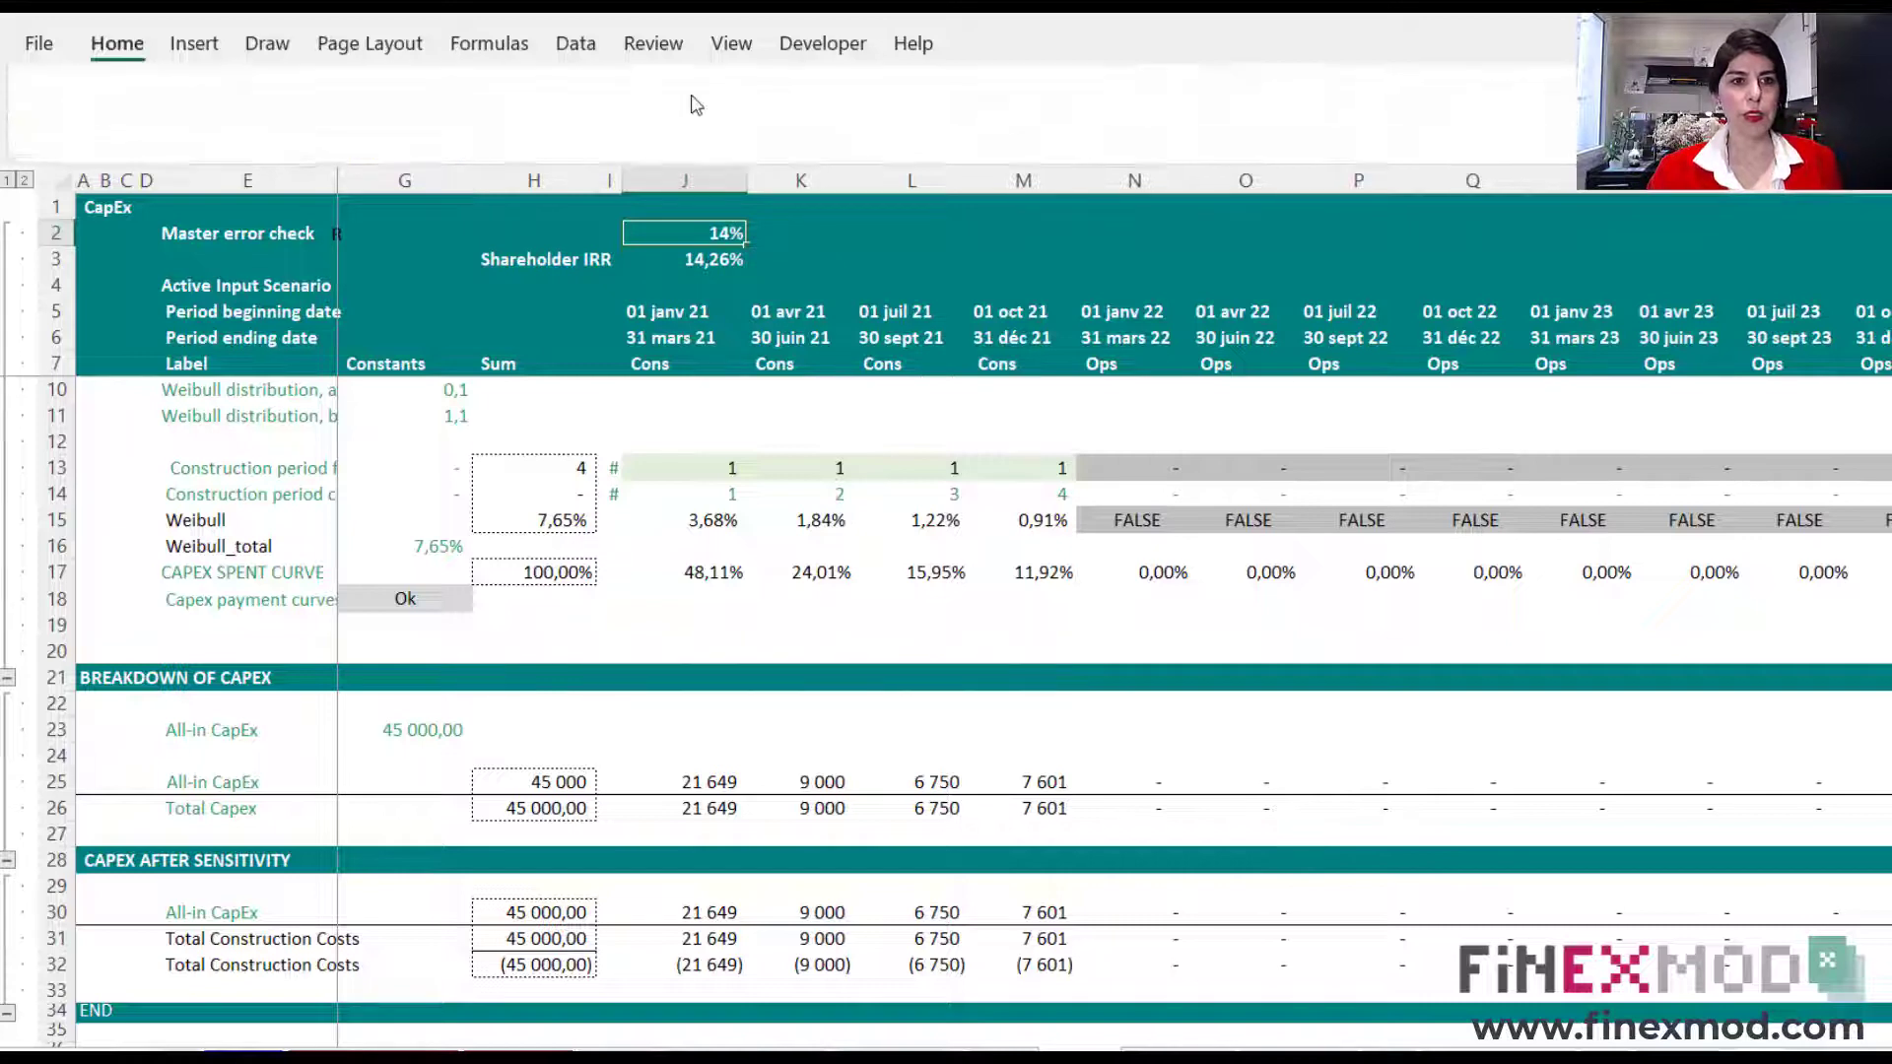
pyautogui.click(1132, 143)
pyautogui.click(1132, 142)
pyautogui.click(798, 262)
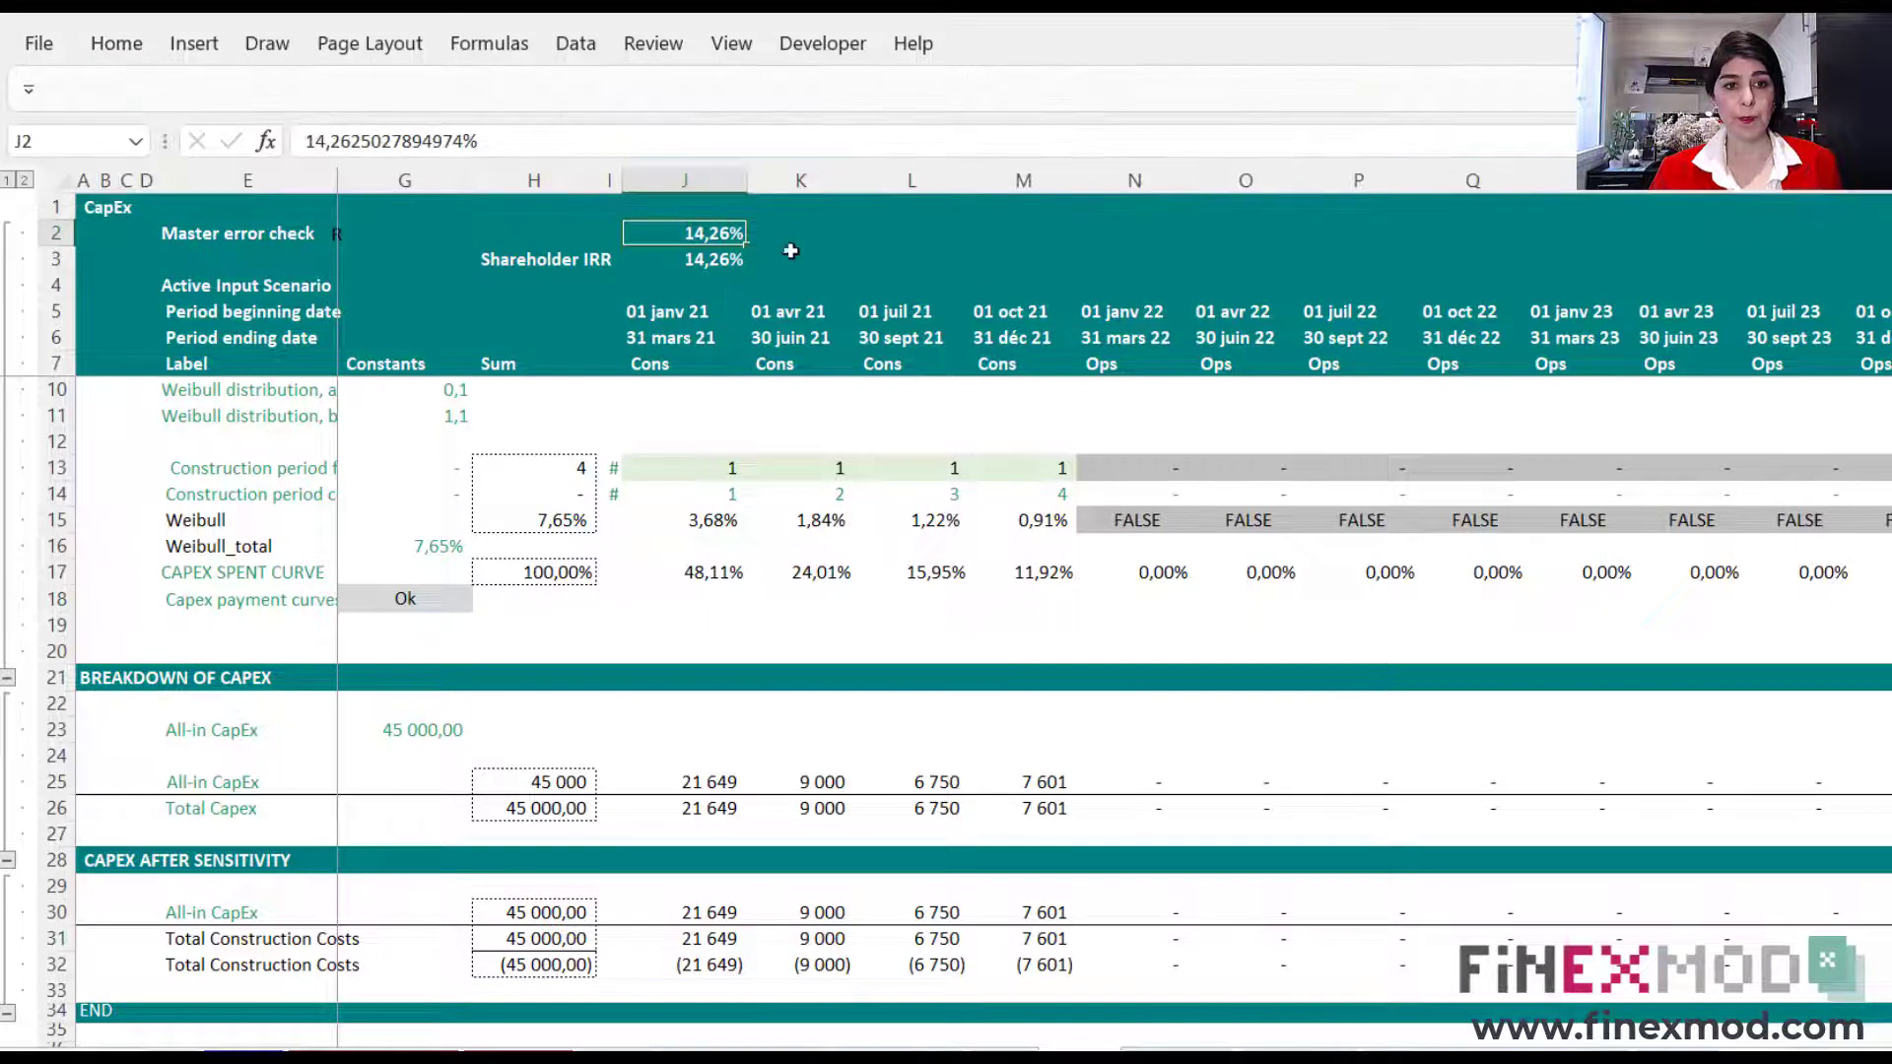
# - Enter the formula =J2 - J3 in K3 to compare the static and live Shareholder IRR
pyautogui.click(829, 261)
pyautogui.write('=')
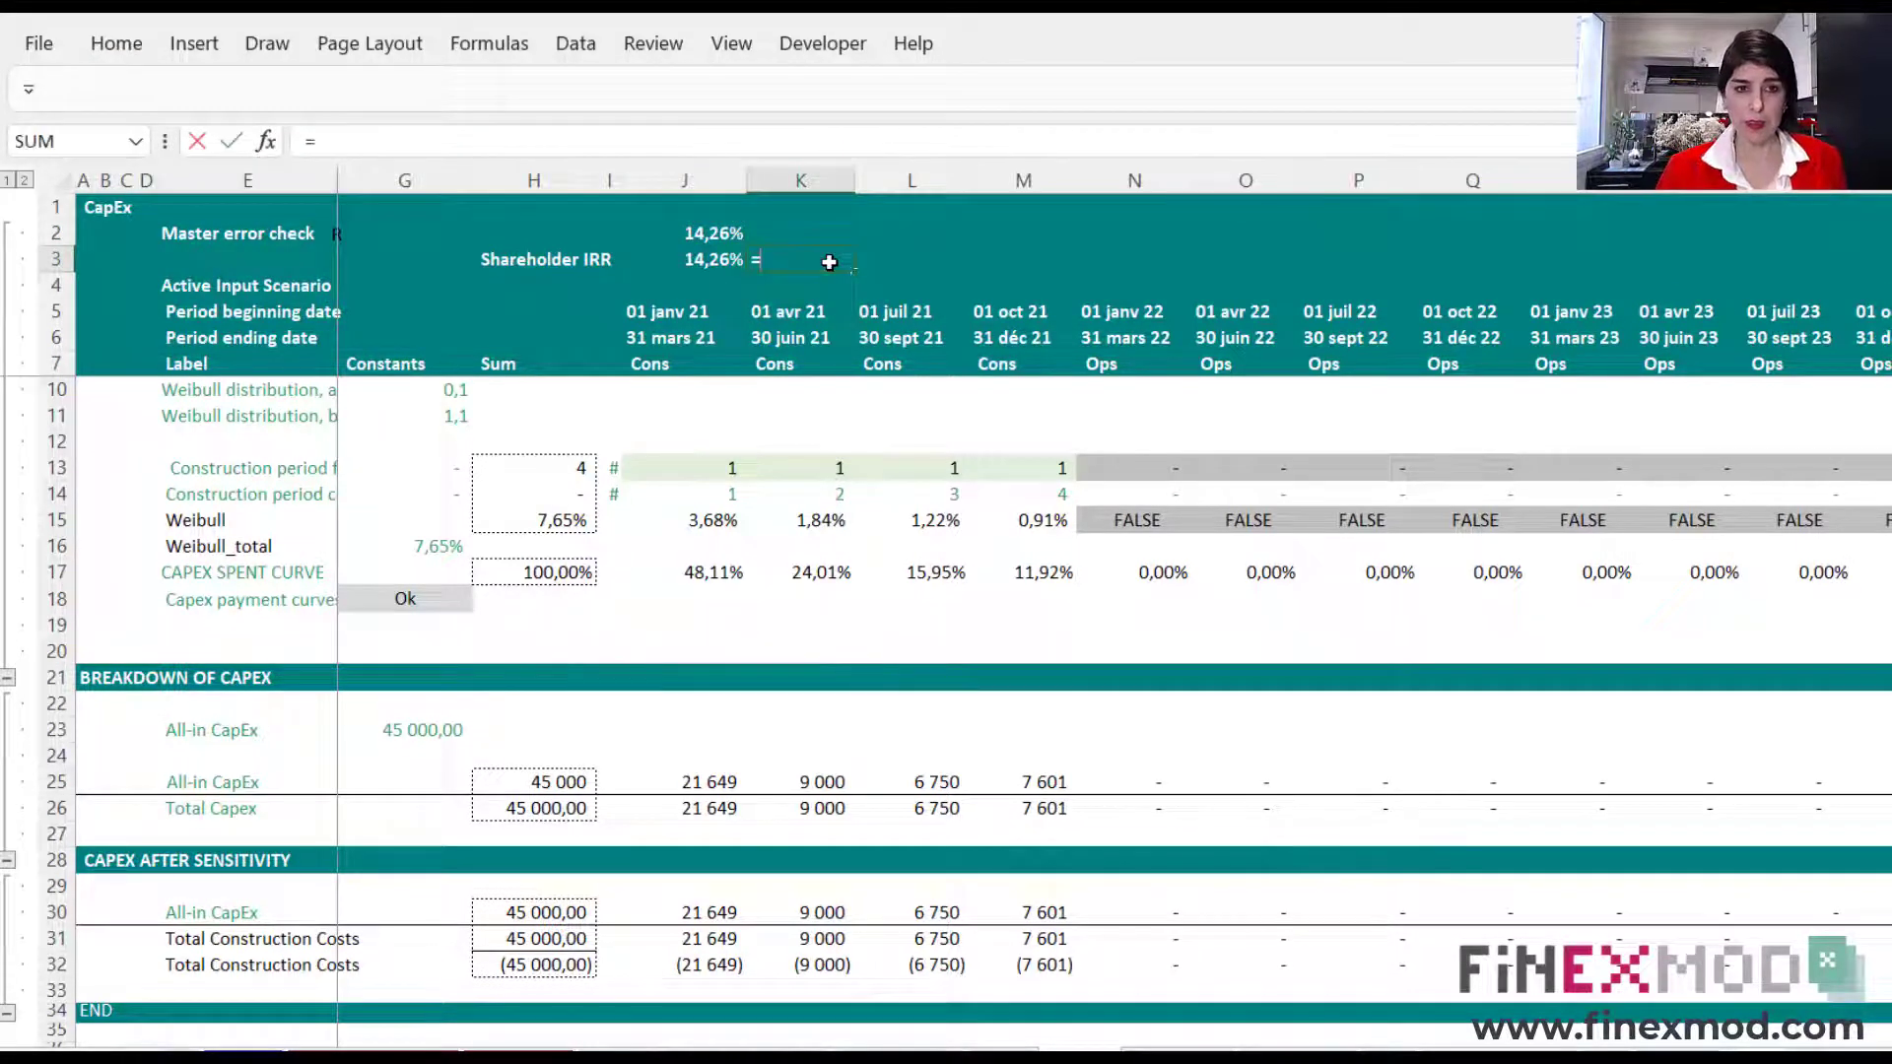
pyautogui.click(721, 235)
pyautogui.write('-')
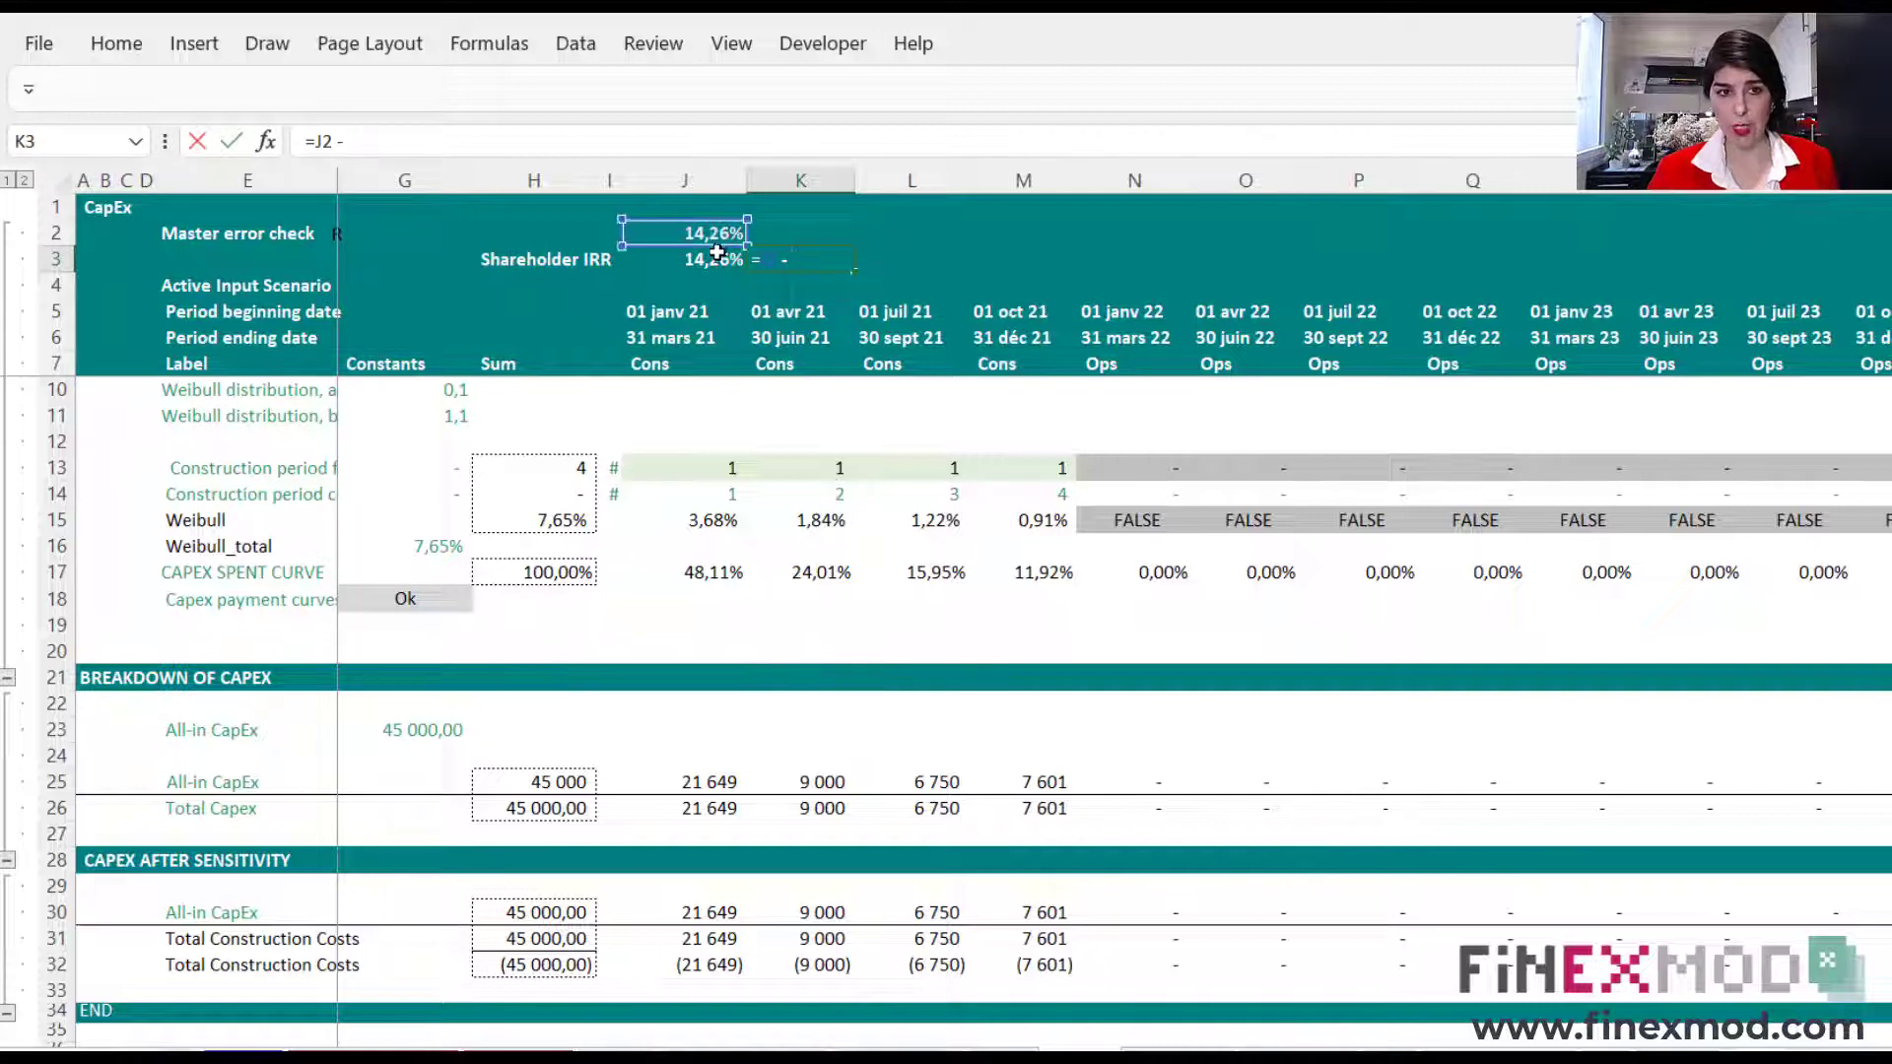
pyautogui.click(716, 259)
pyautogui.hotkey('ctrl', 'Return')
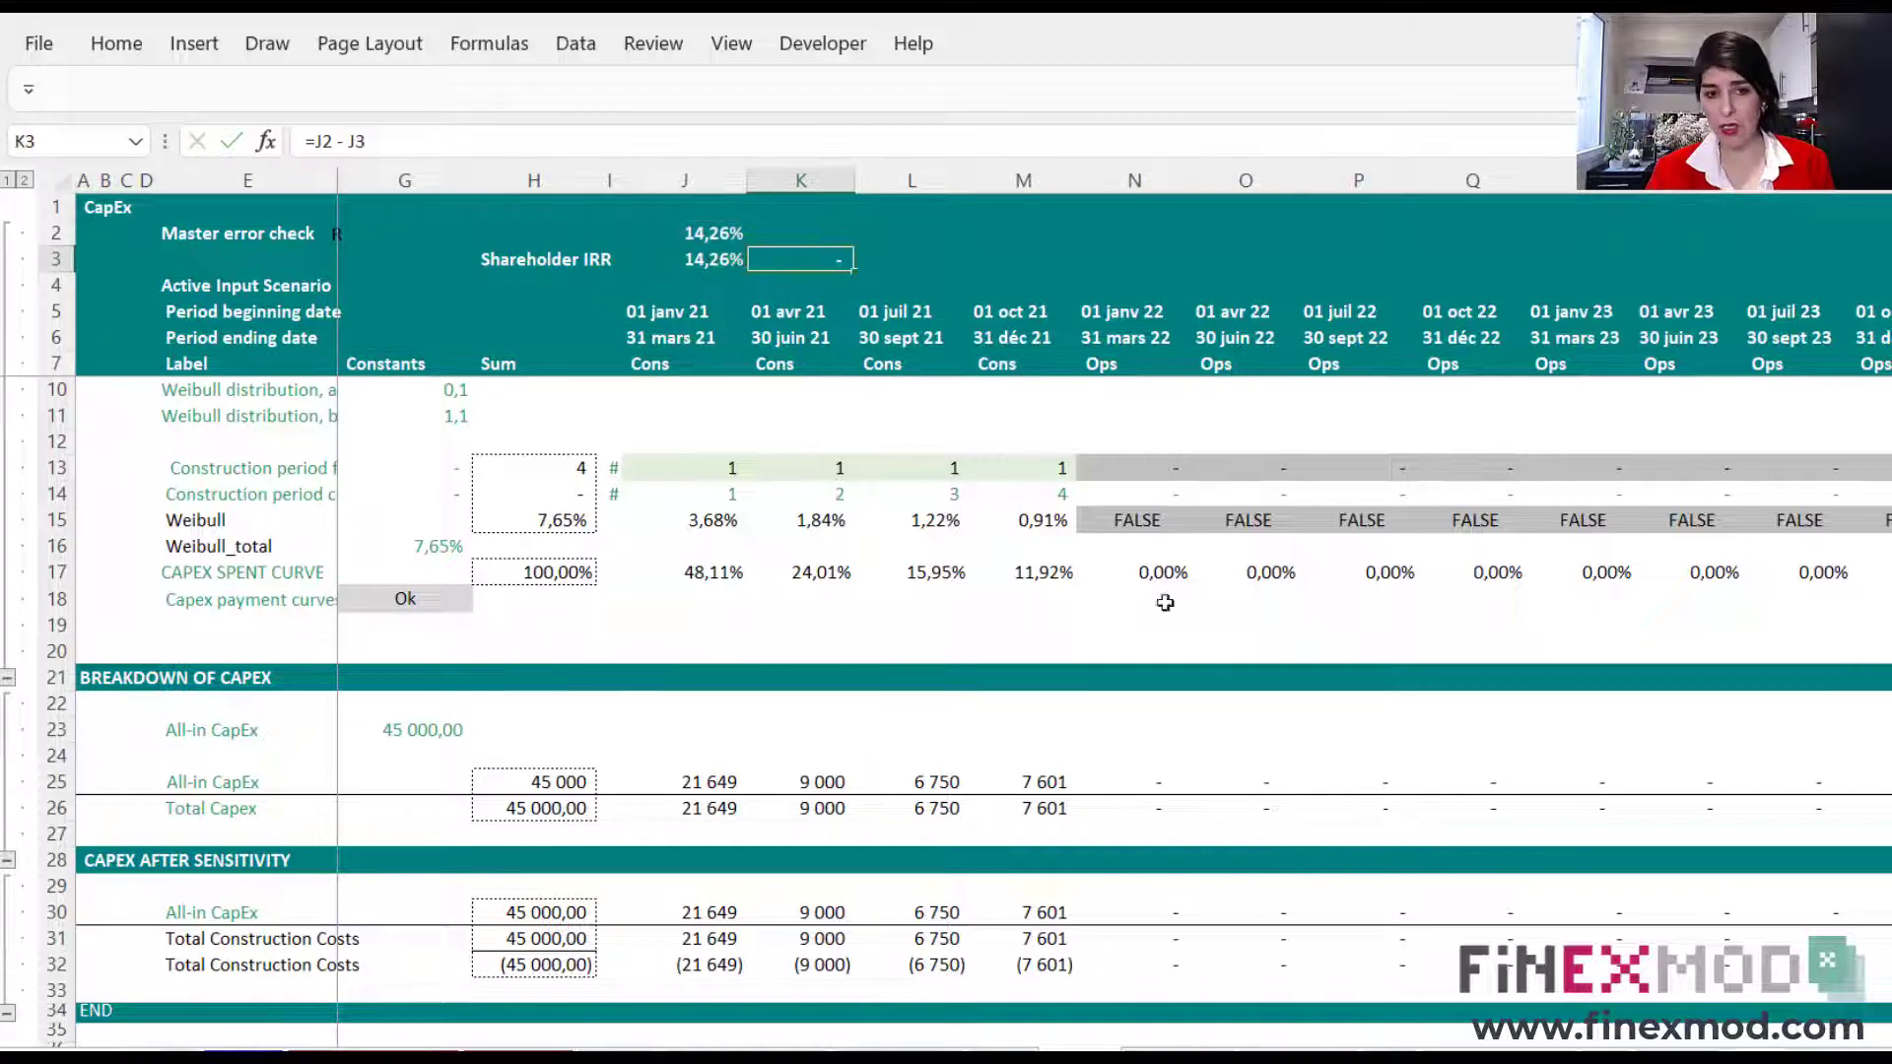
# - Run the acid test by copying the first-period formulas in J5:J32 across all period columns to the end of the timeline
pyautogui.click(711, 467)
pyautogui.click(699, 318)
pyautogui.moveTo(699, 318); pyautogui.dragTo(709, 966)
pyautogui.scroll(1, 981, 784)
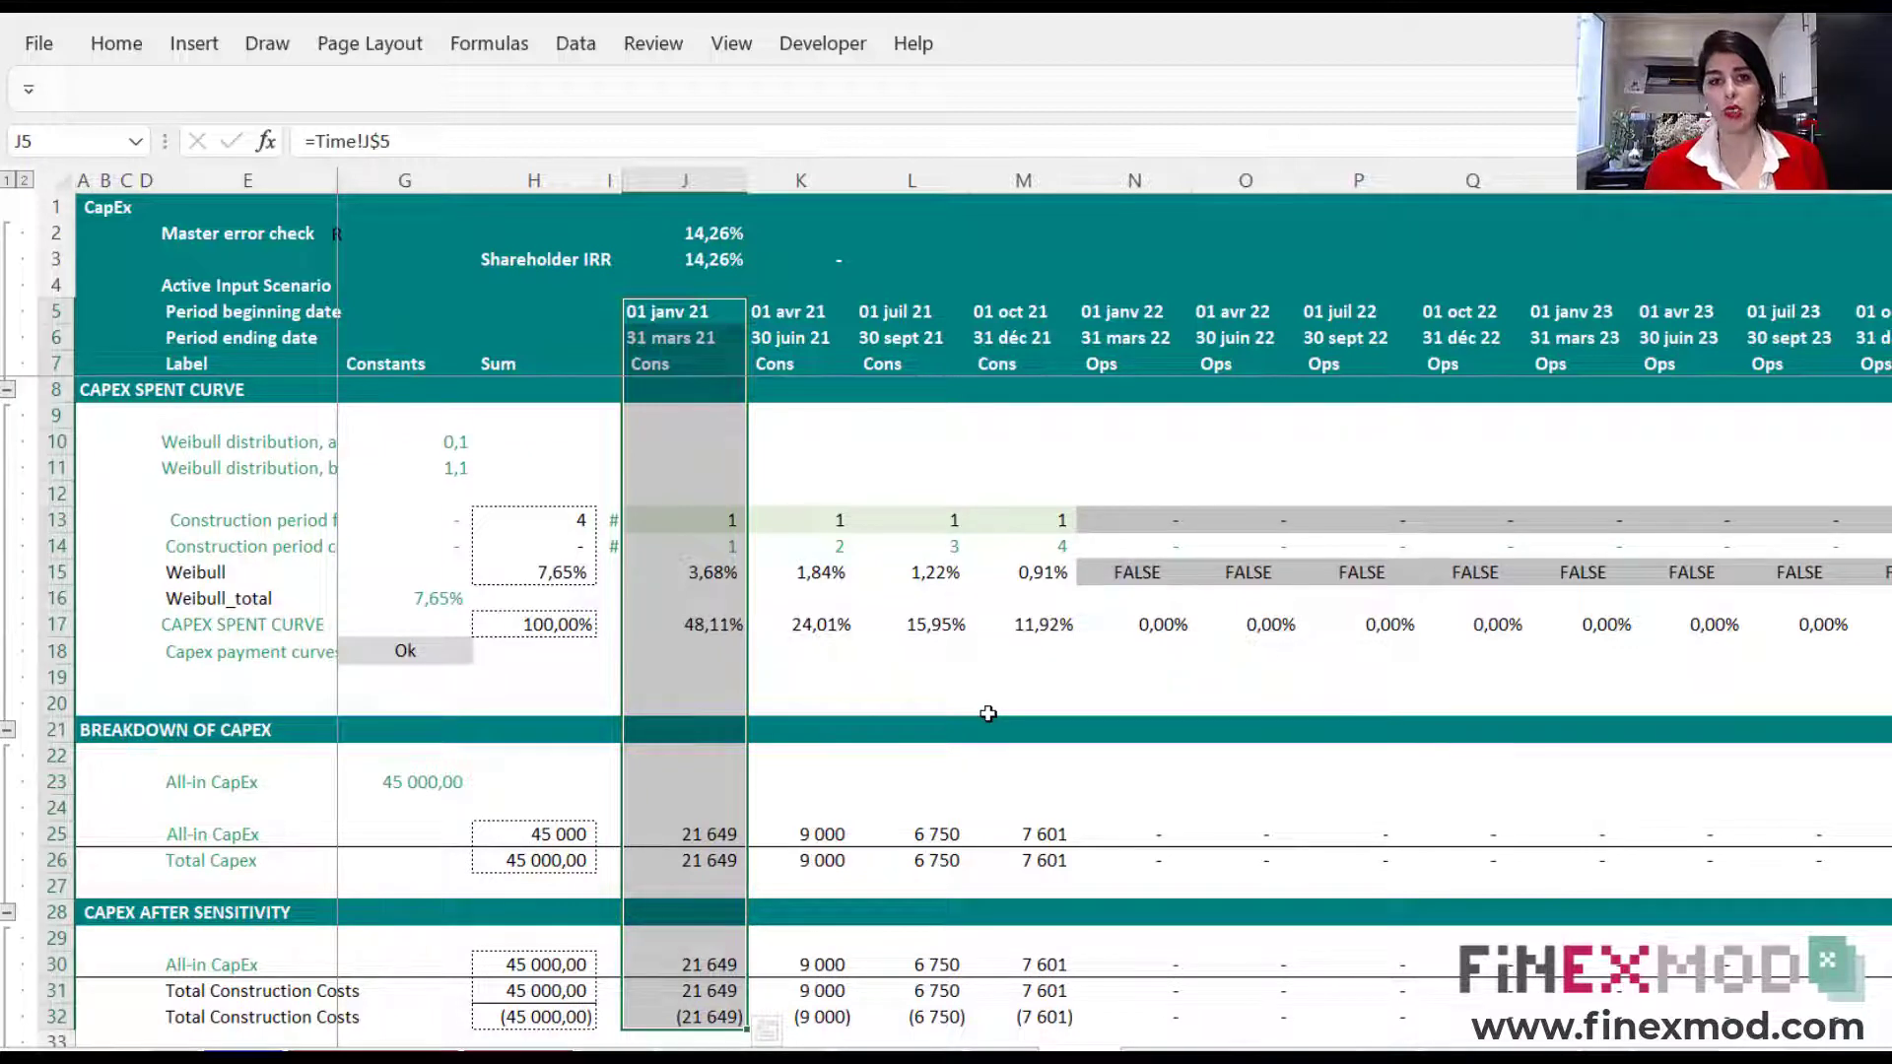
pyautogui.hotkey('ctrl', 'c')
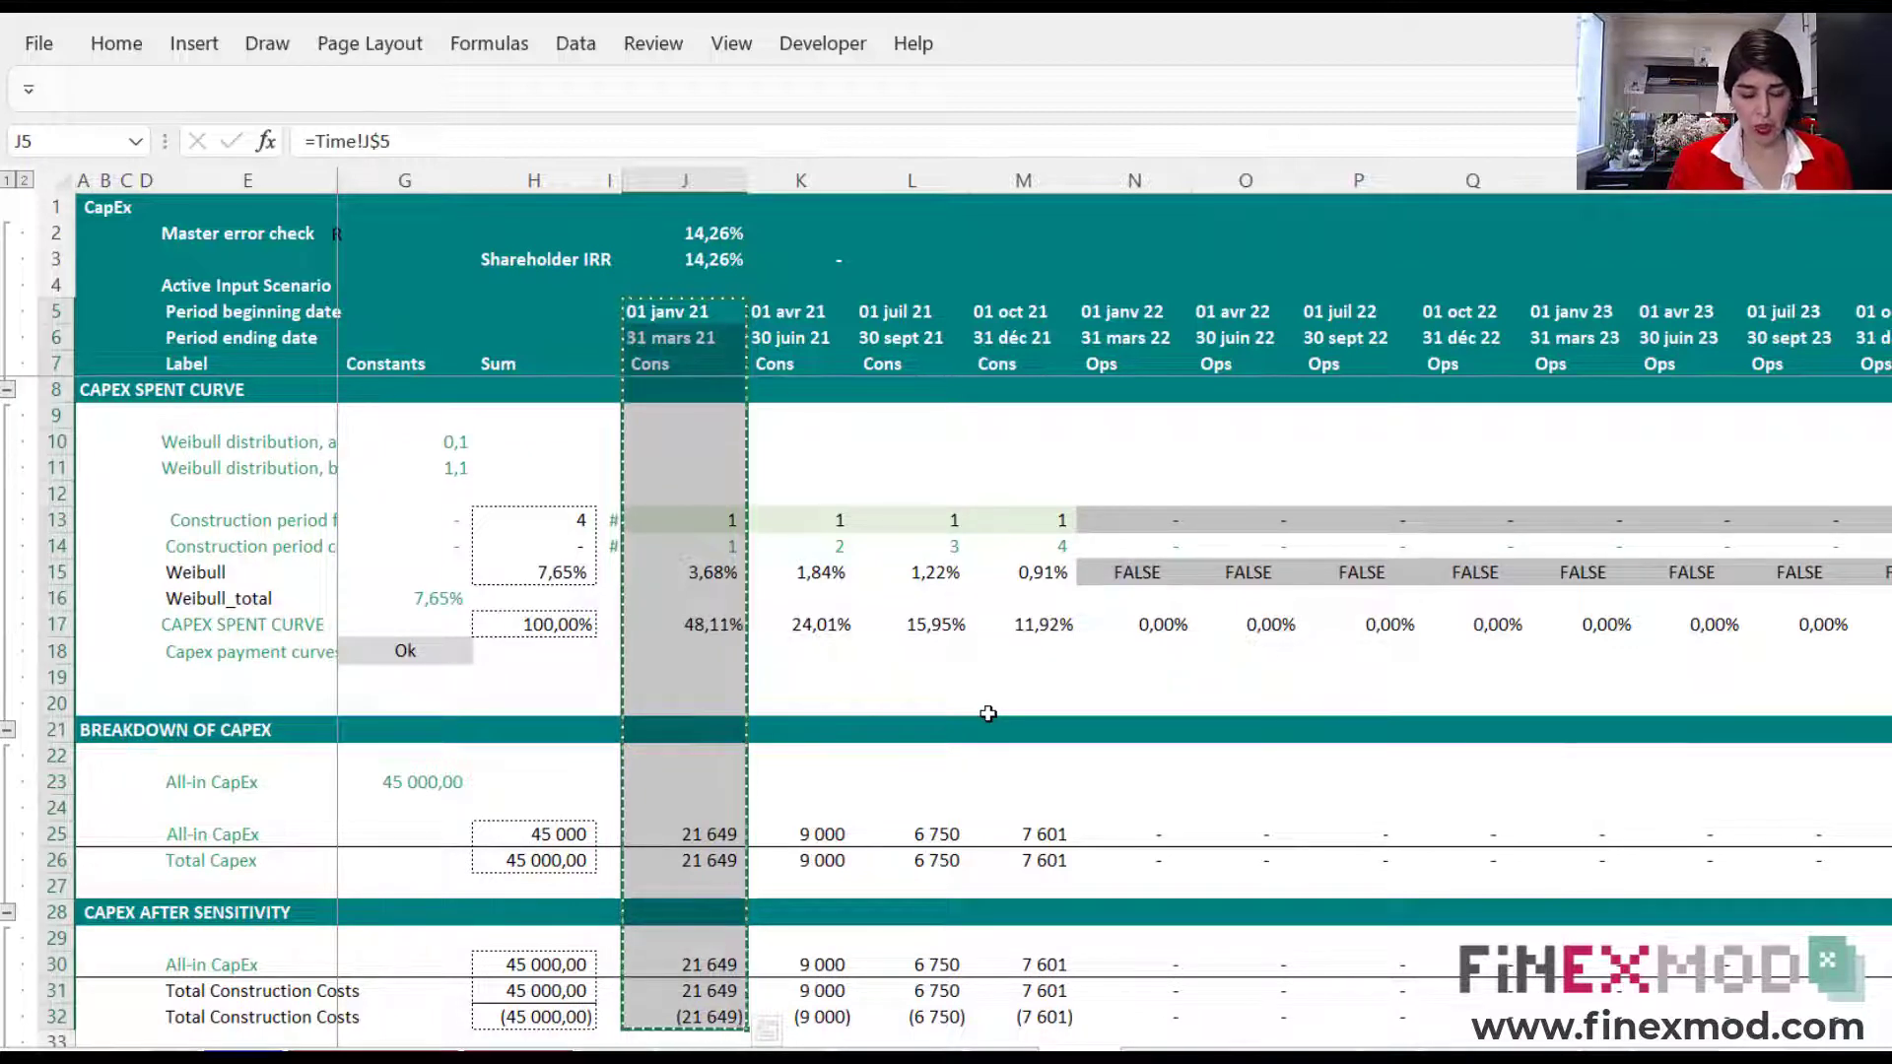
pyautogui.hotkey('ctrl', 'shift', 'Right')
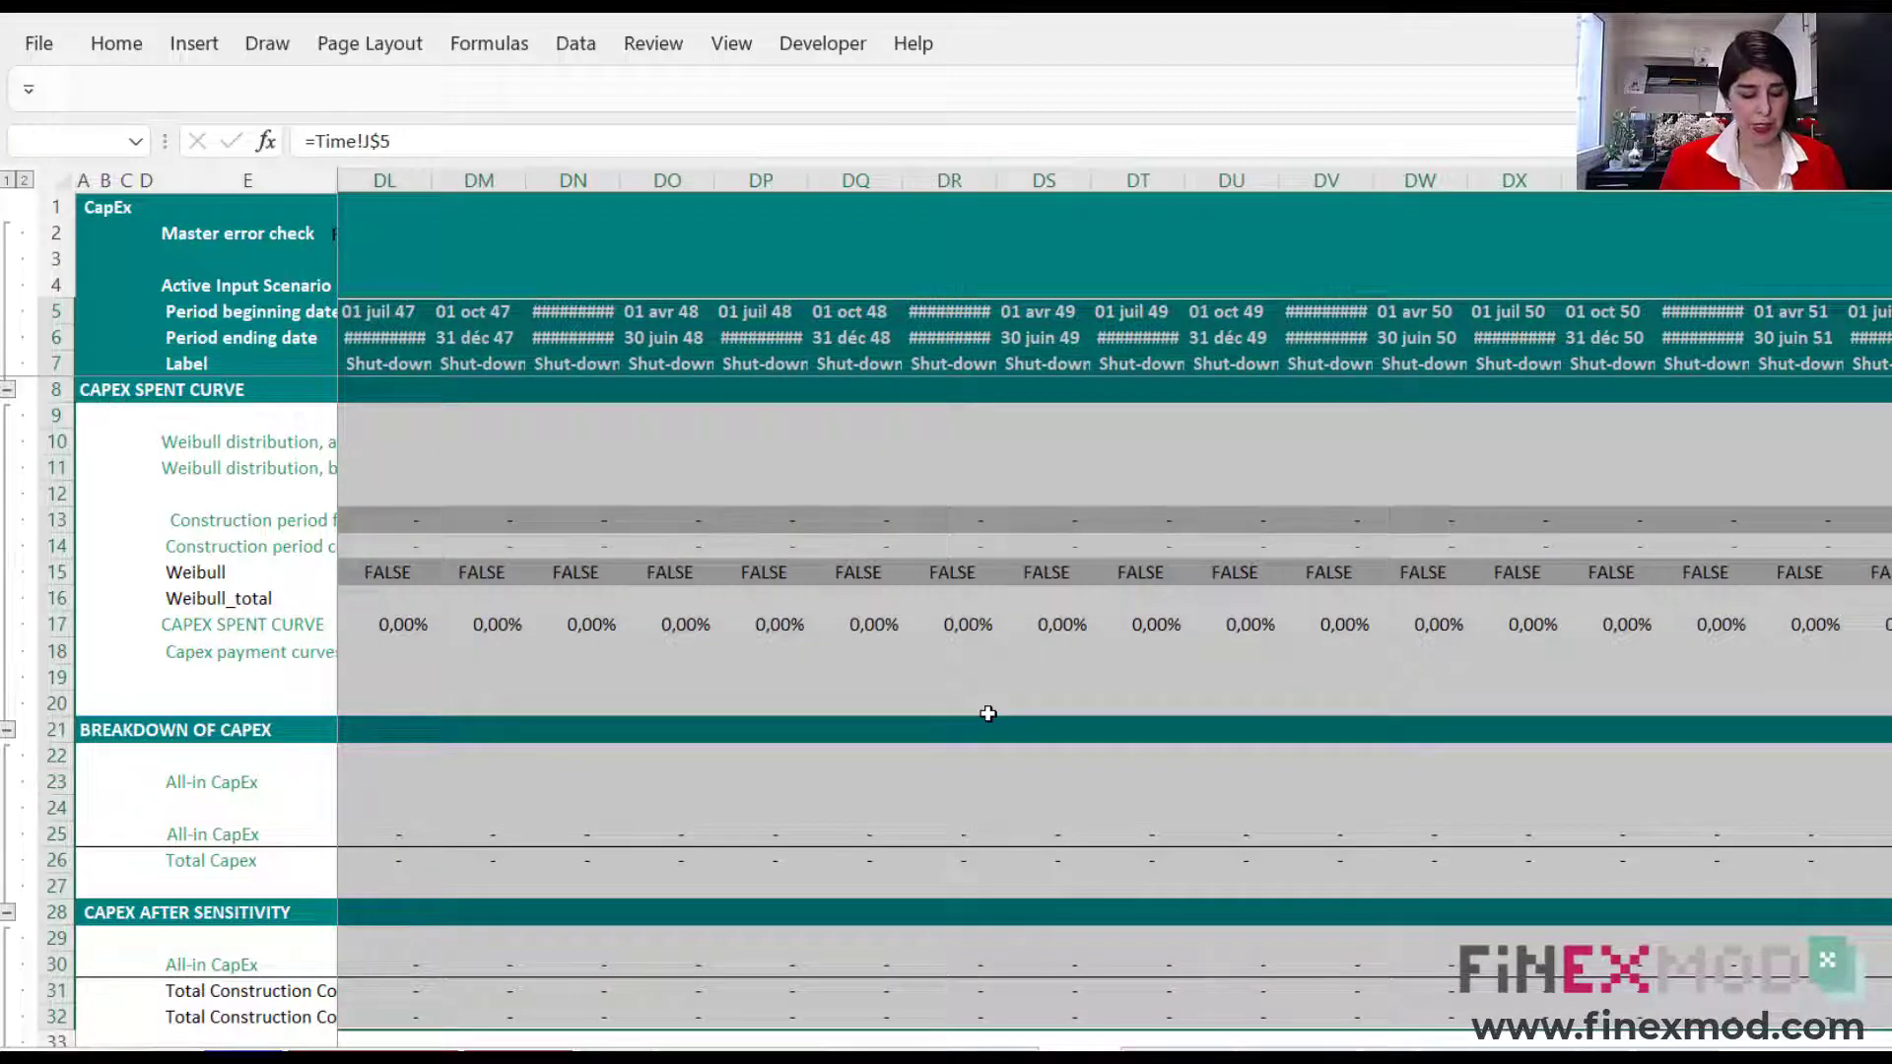
pyautogui.hotkey('ctrl', 'v')
pyautogui.press('Home')
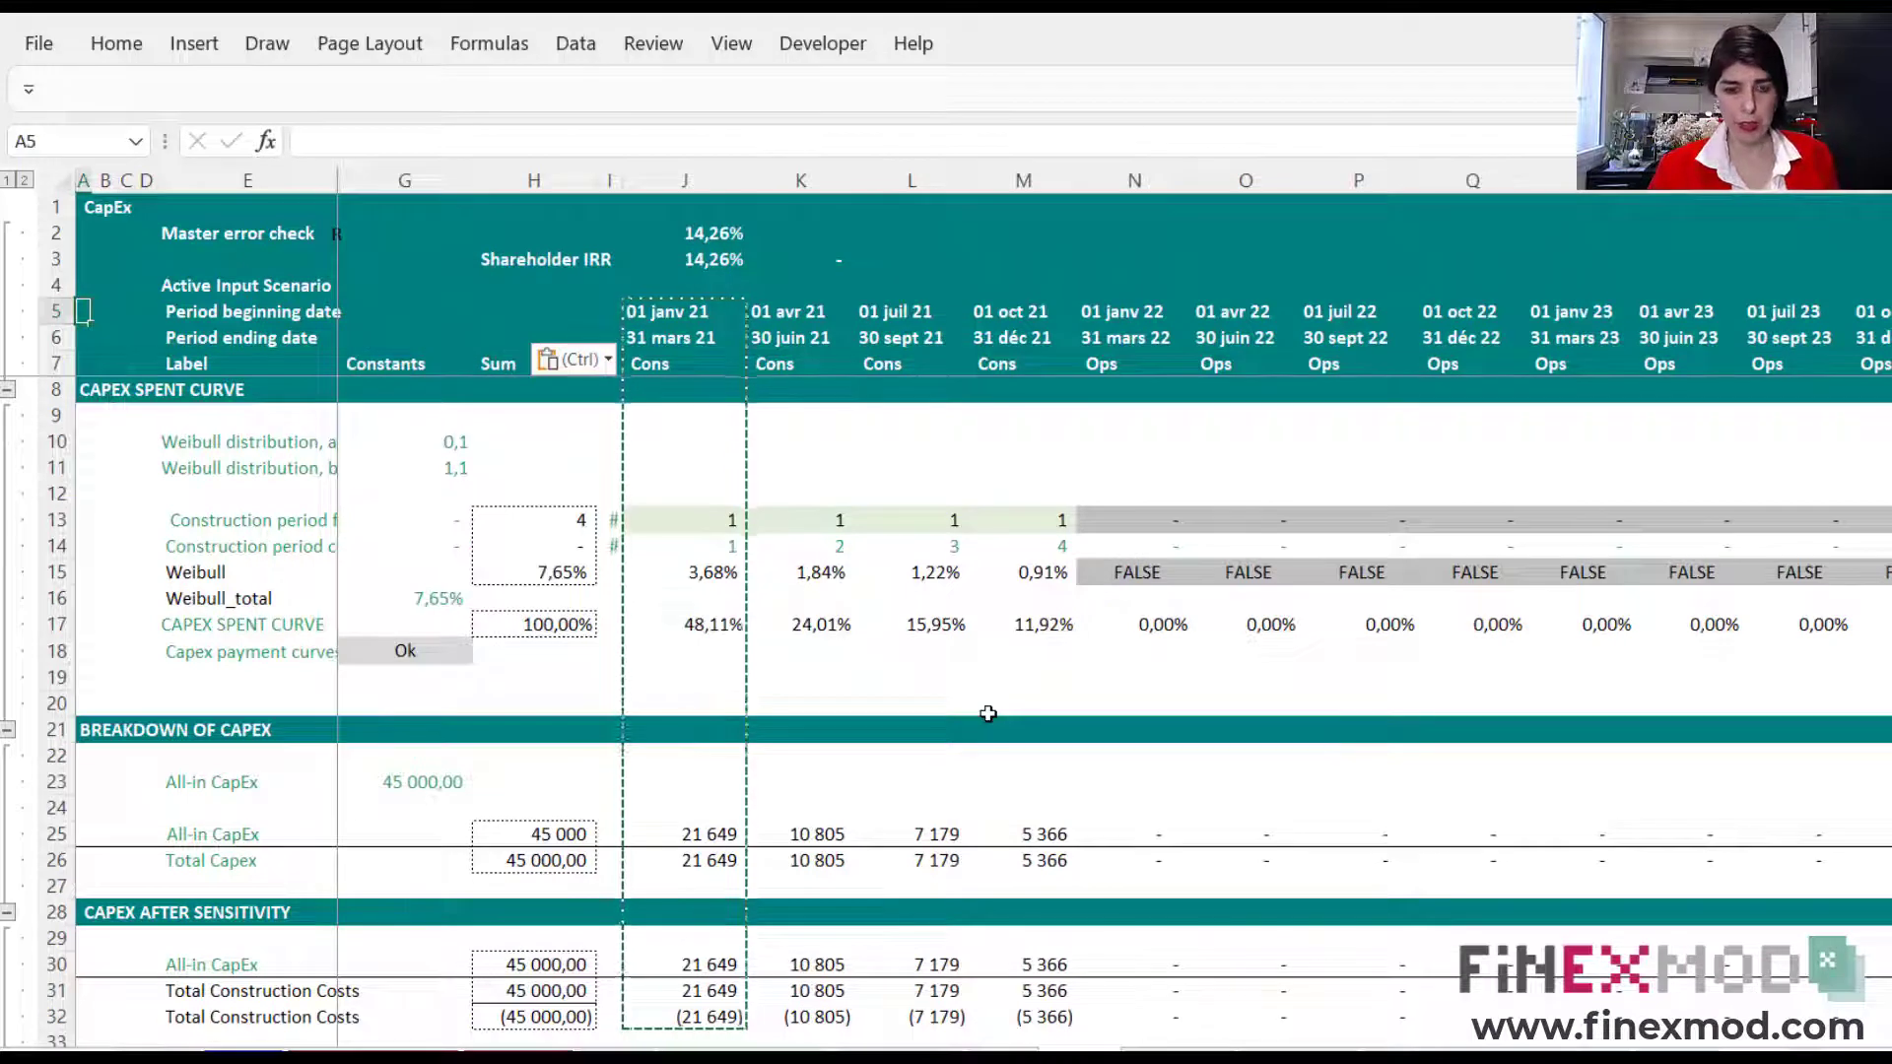
pyautogui.press('Escape')
# - Check the IRR difference in K3 and compare the All-in CapEx formulas in K25 and J25
pyautogui.press('Up')
pyautogui.press('Up')
pyautogui.press('Right')
pyautogui.press('Right')
pyautogui.press('Right')
pyautogui.press('Right')
pyautogui.press('Right')
pyautogui.press('Right')
pyautogui.press('Right')
pyautogui.press('Right')
pyautogui.press('Right')
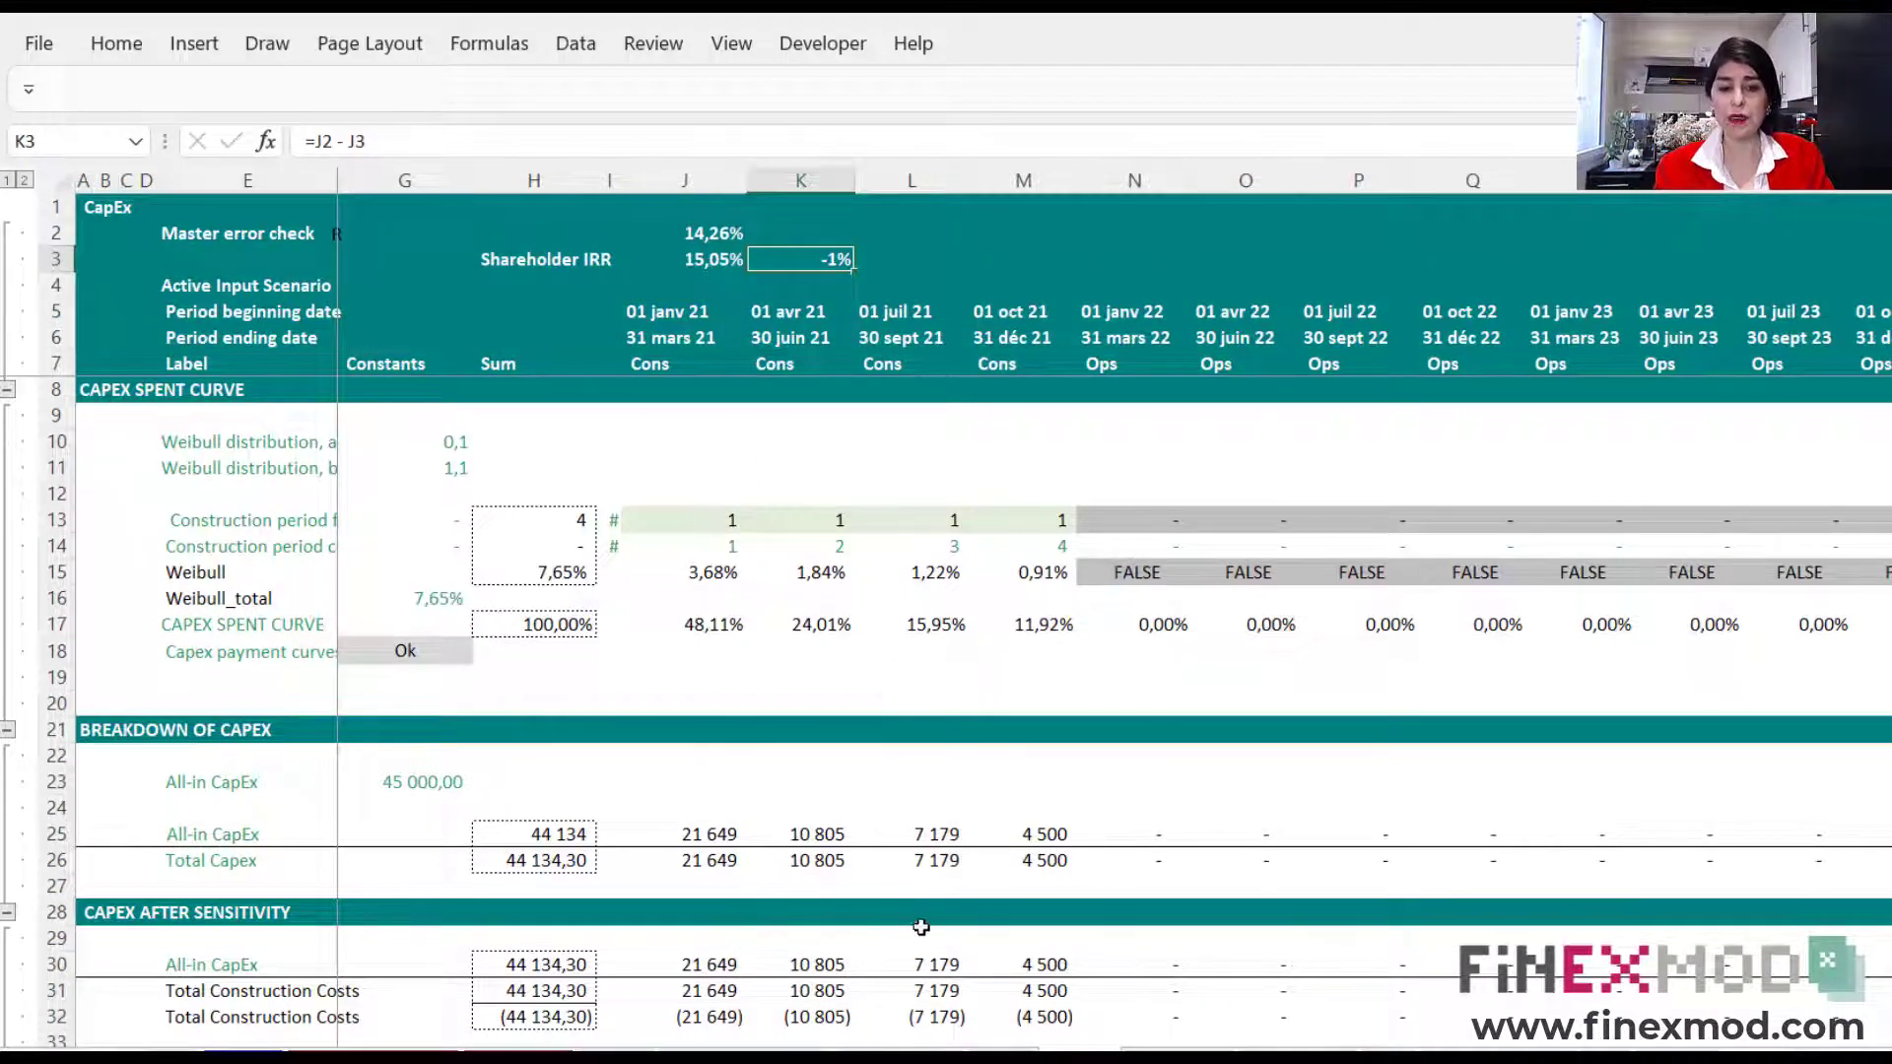
pyautogui.click(818, 838)
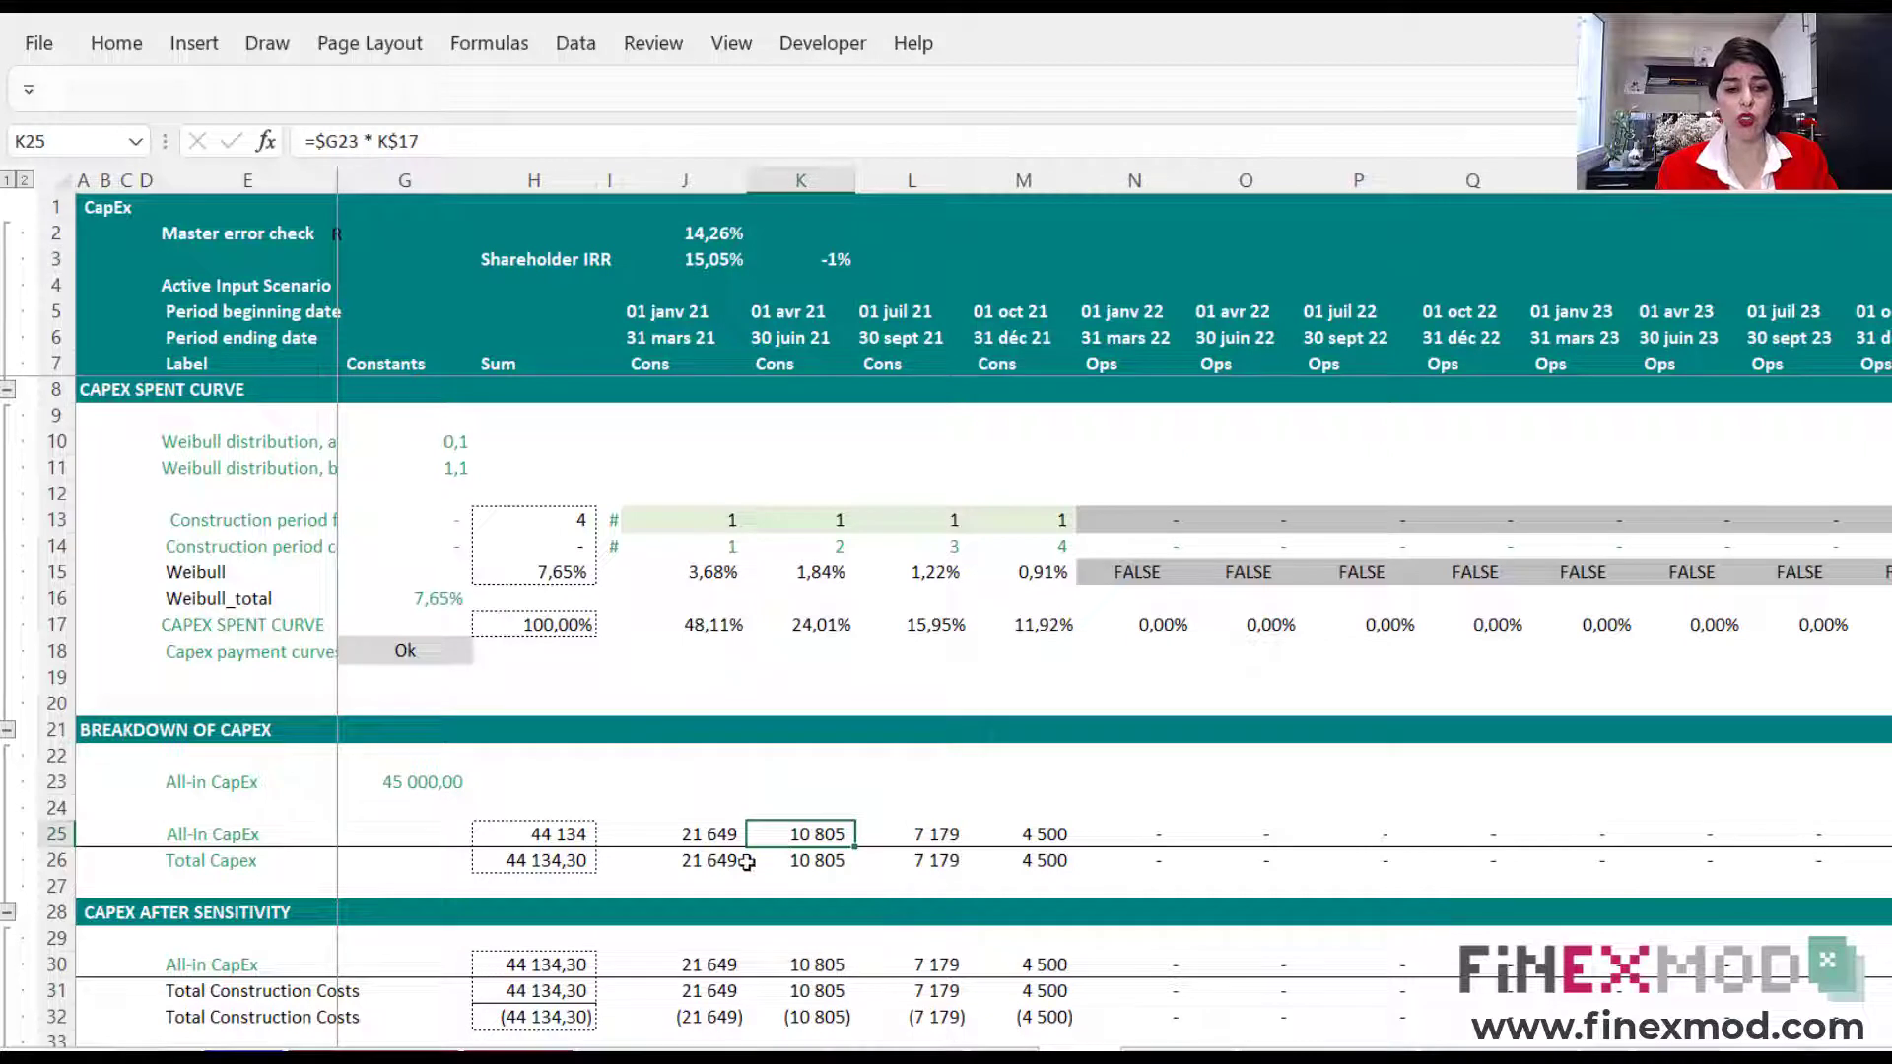
pyautogui.click(699, 834)
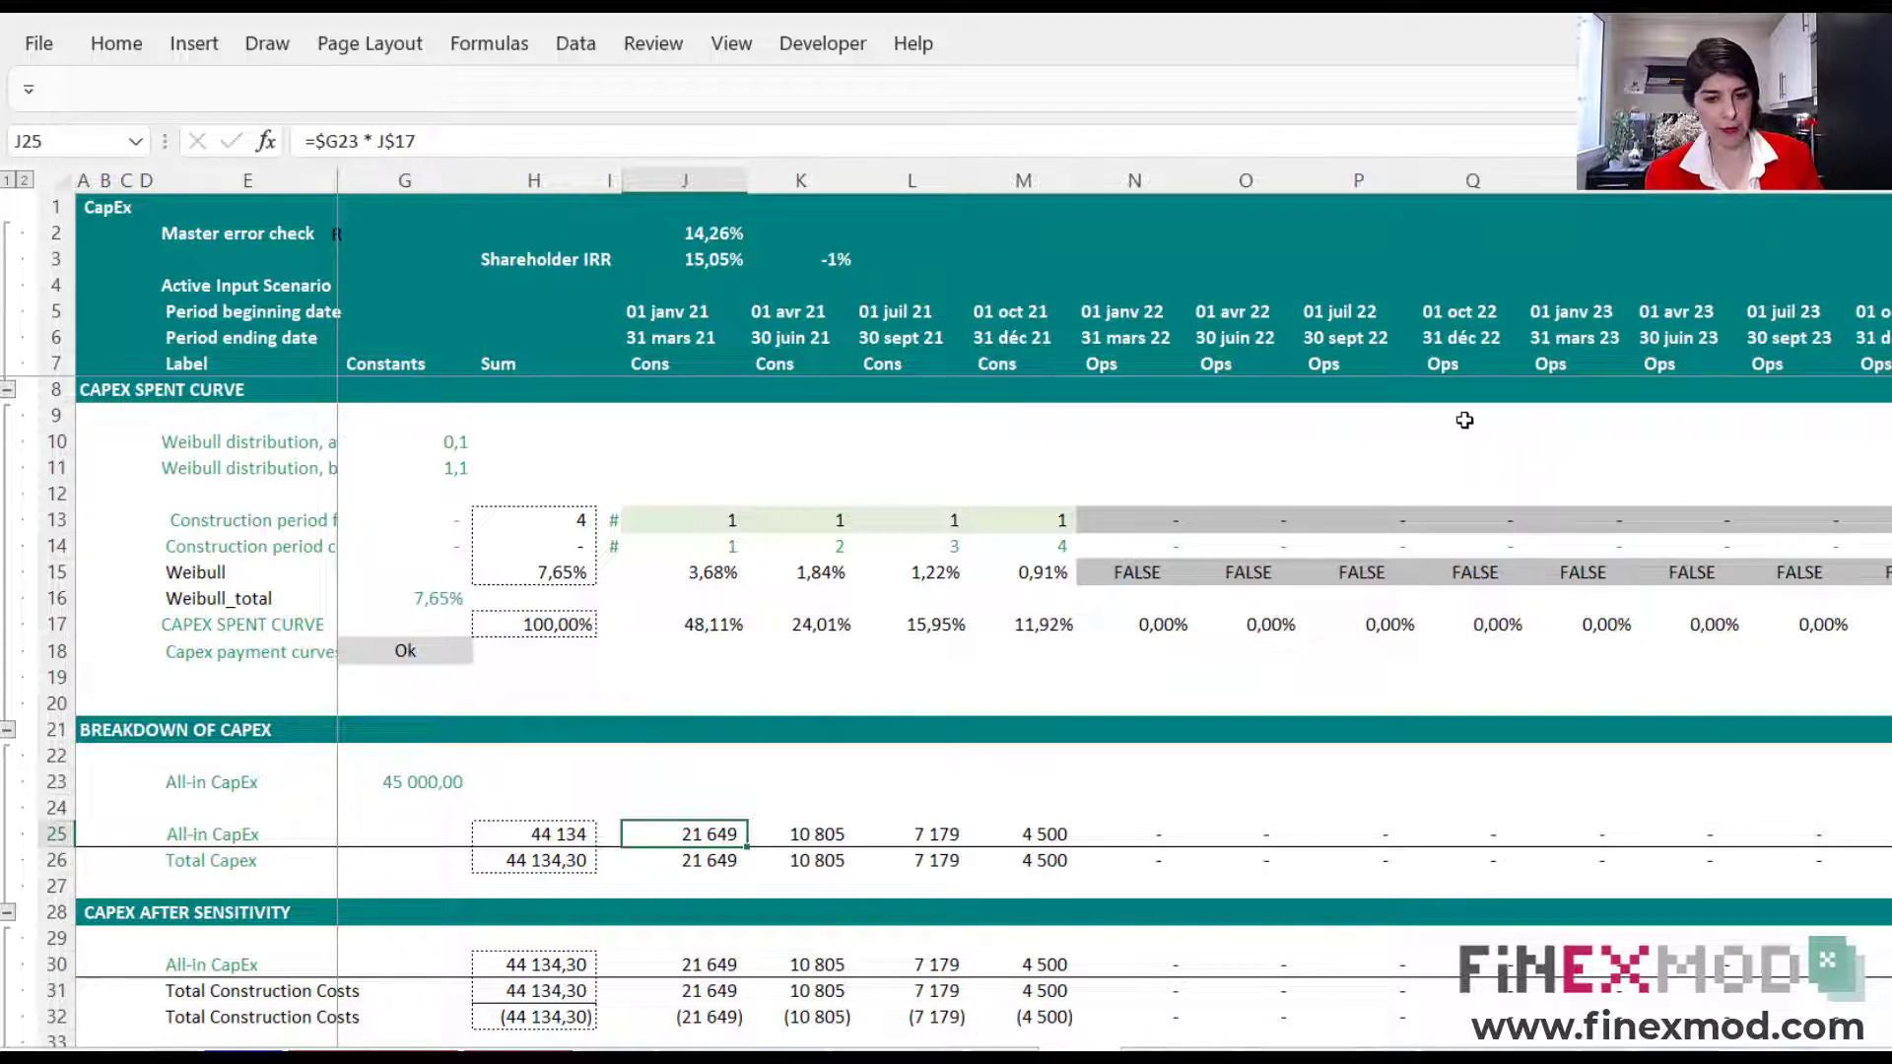
# - Undo the percentage format on K3 and the last edit of M25
pyautogui.hotkey('ctrl', 'z')
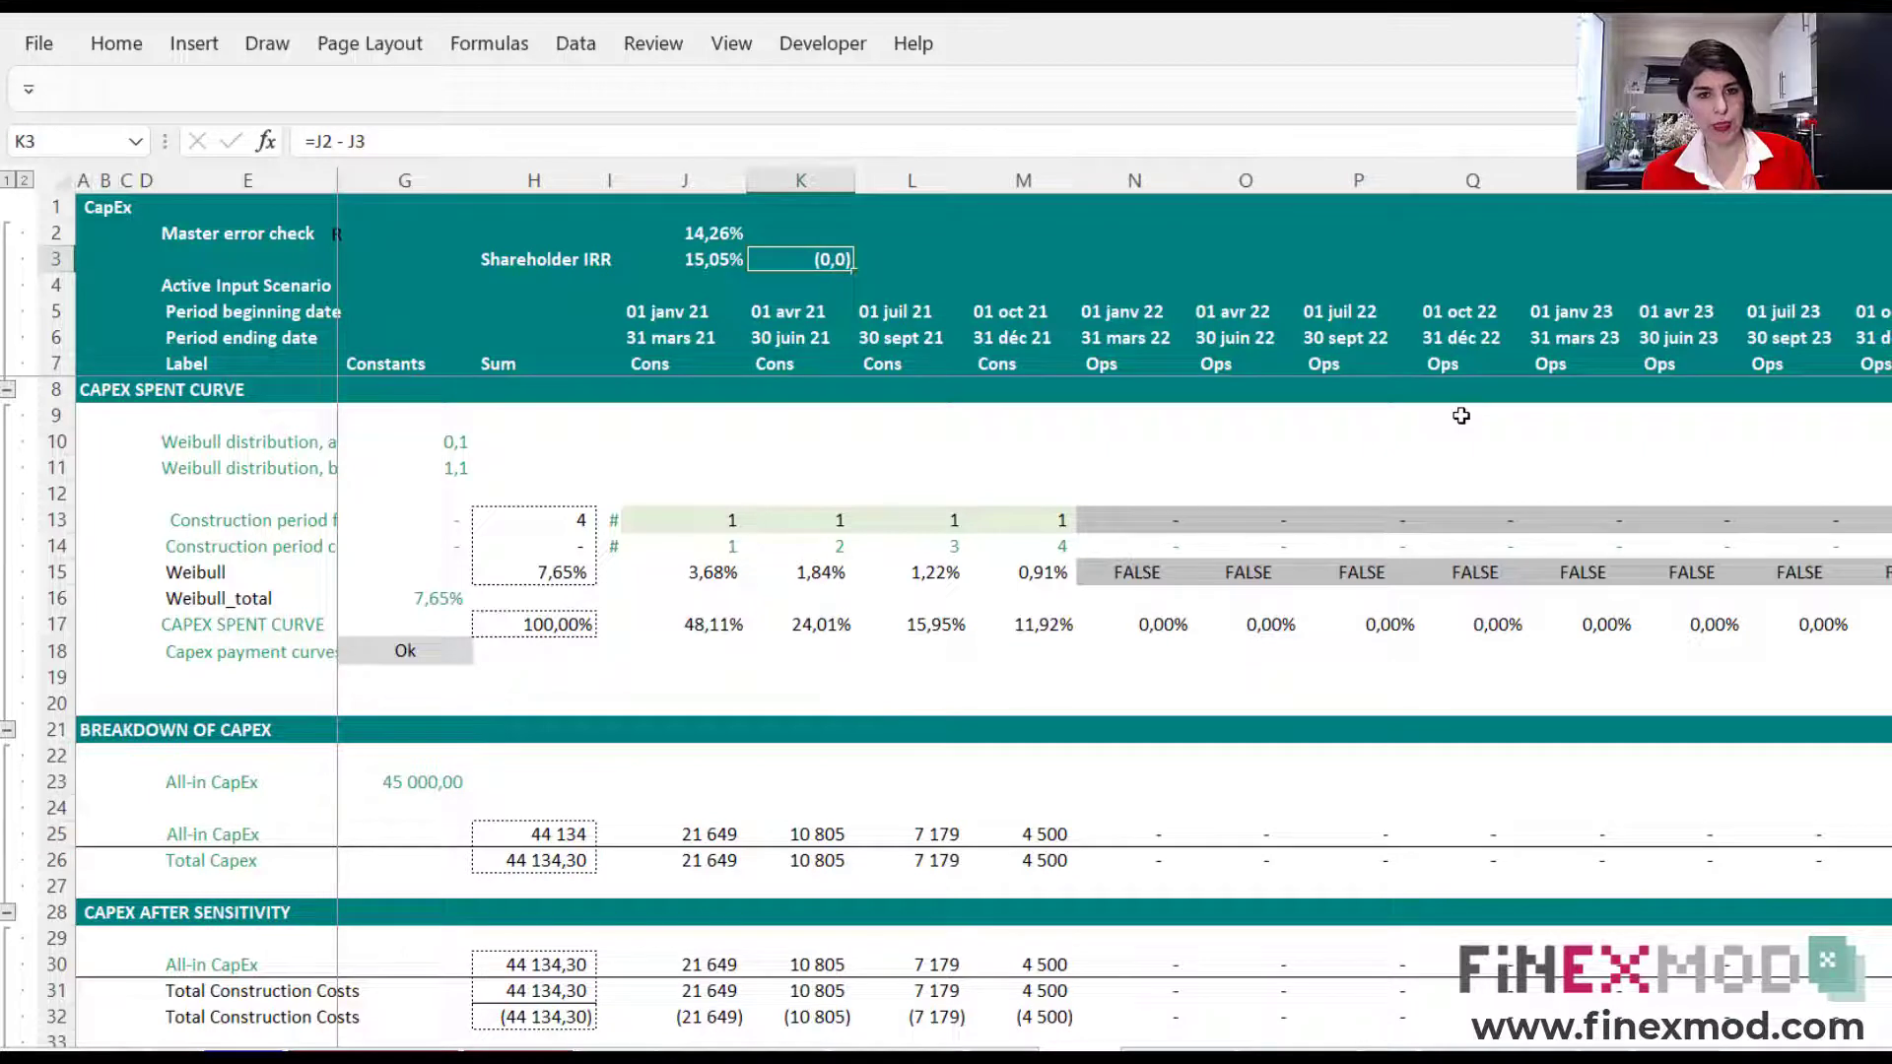
pyautogui.hotkey('ctrl', 'z')
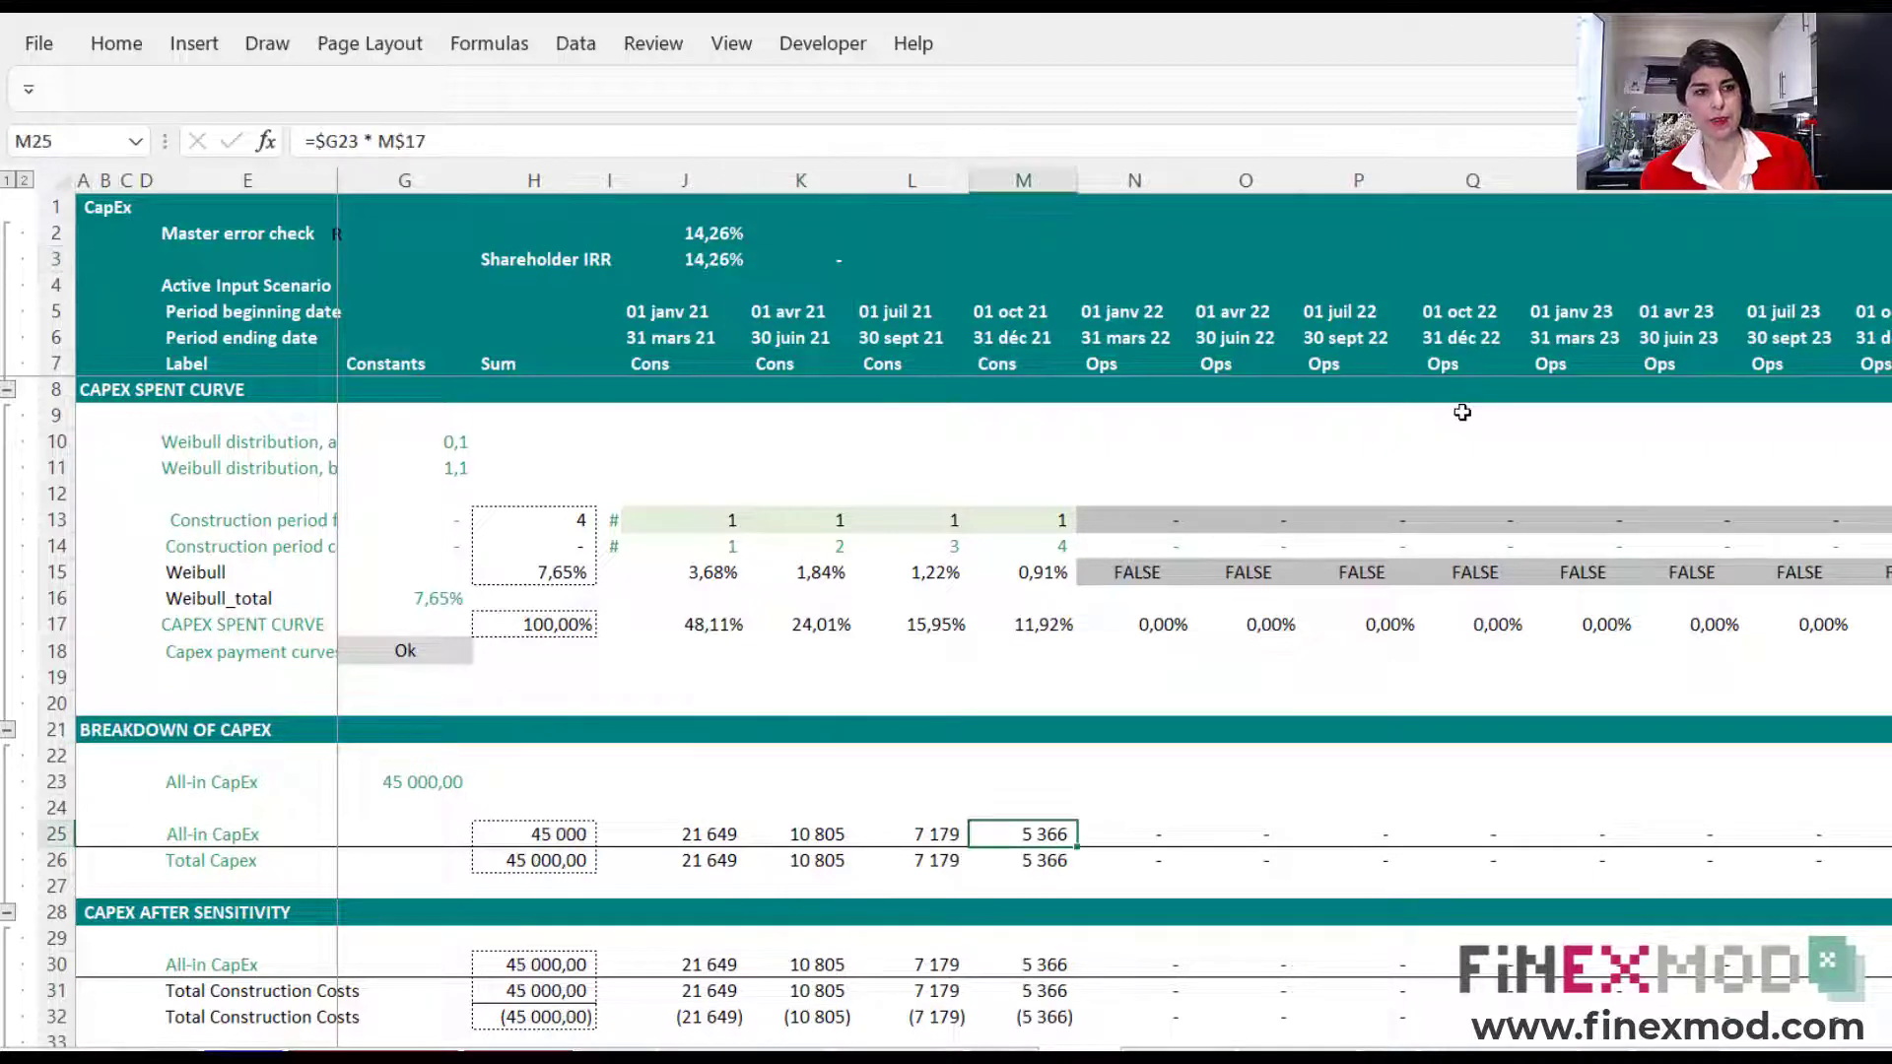
# - Undo the acid-test copy across the period columns and the difference formula in K3
pyautogui.hotkey('ctrl', 'z')
pyautogui.hotkey('ctrl', 'z')
pyautogui.hotkey('ctrl', 'z')
pyautogui.hotkey('ctrl', 'z')
pyautogui.hotkey('ctrl', 'z')
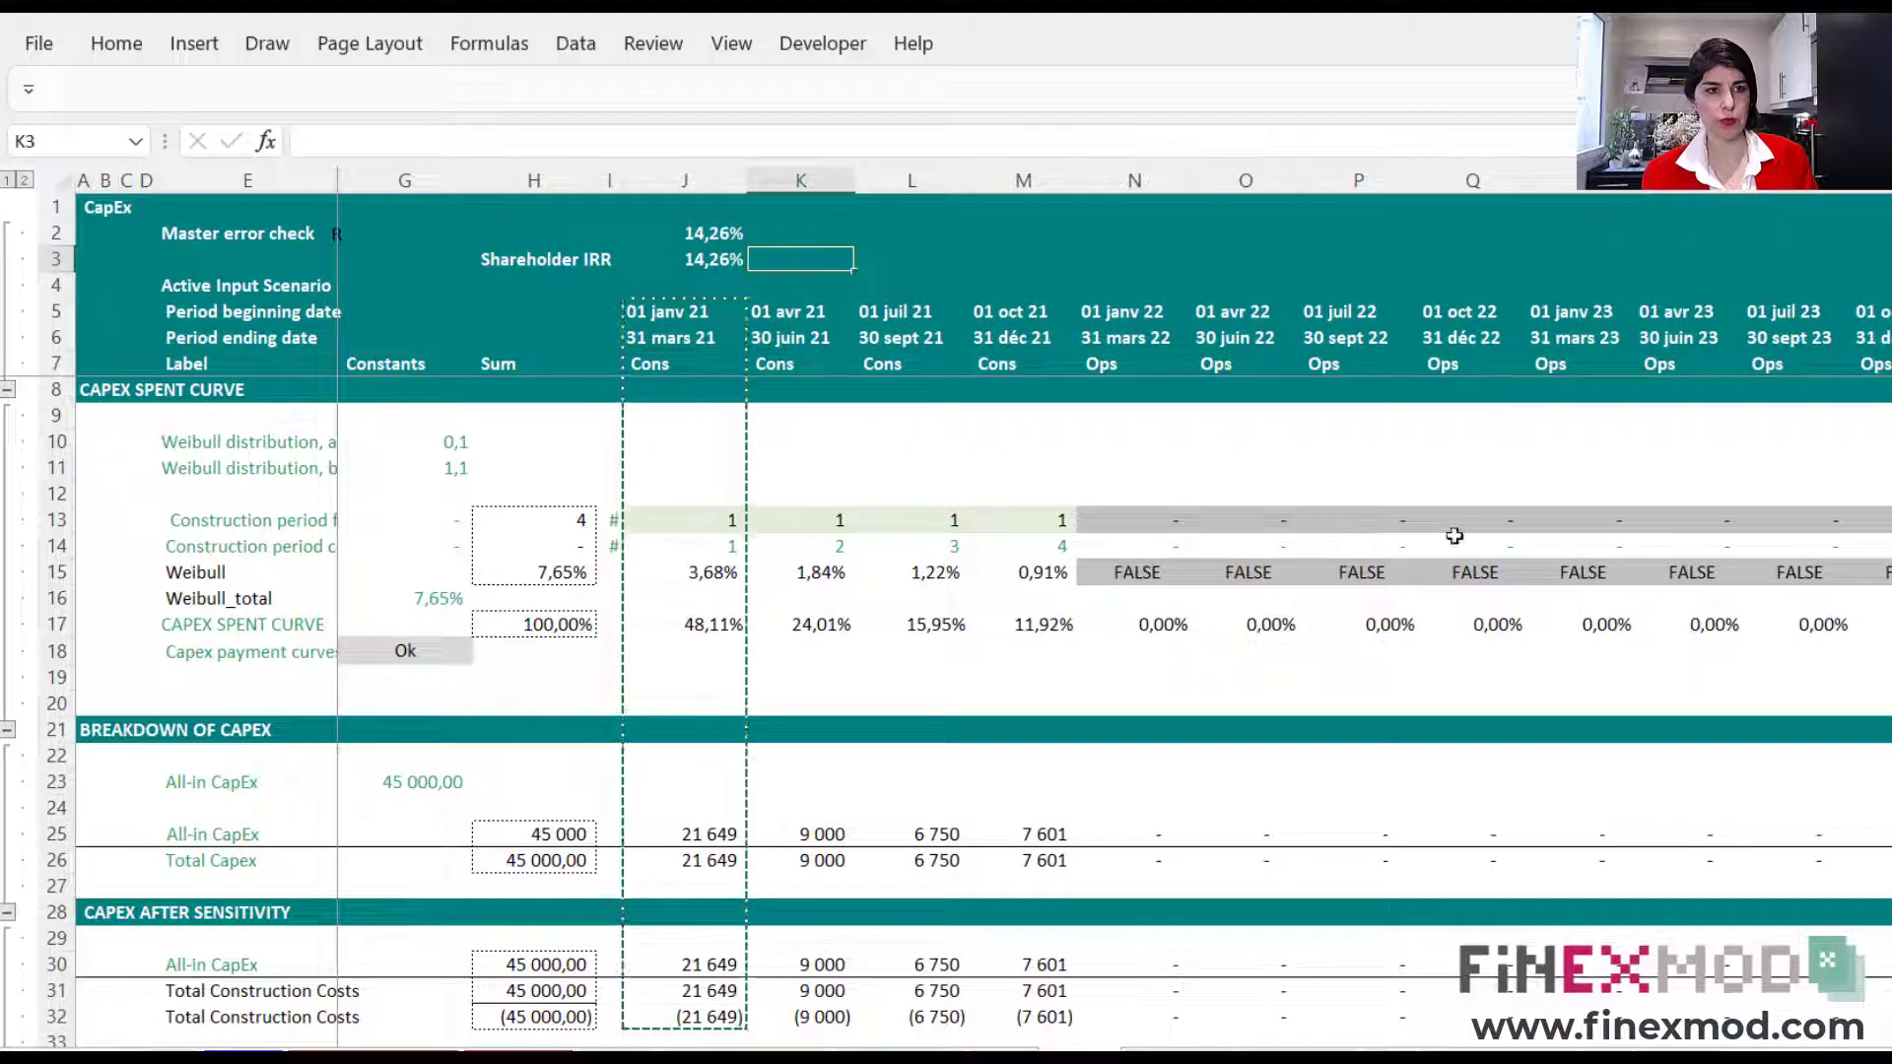
# - Check the All-in CapEx formulas in K25, L25 and M25 for hard-coded values
pyautogui.click(842, 834)
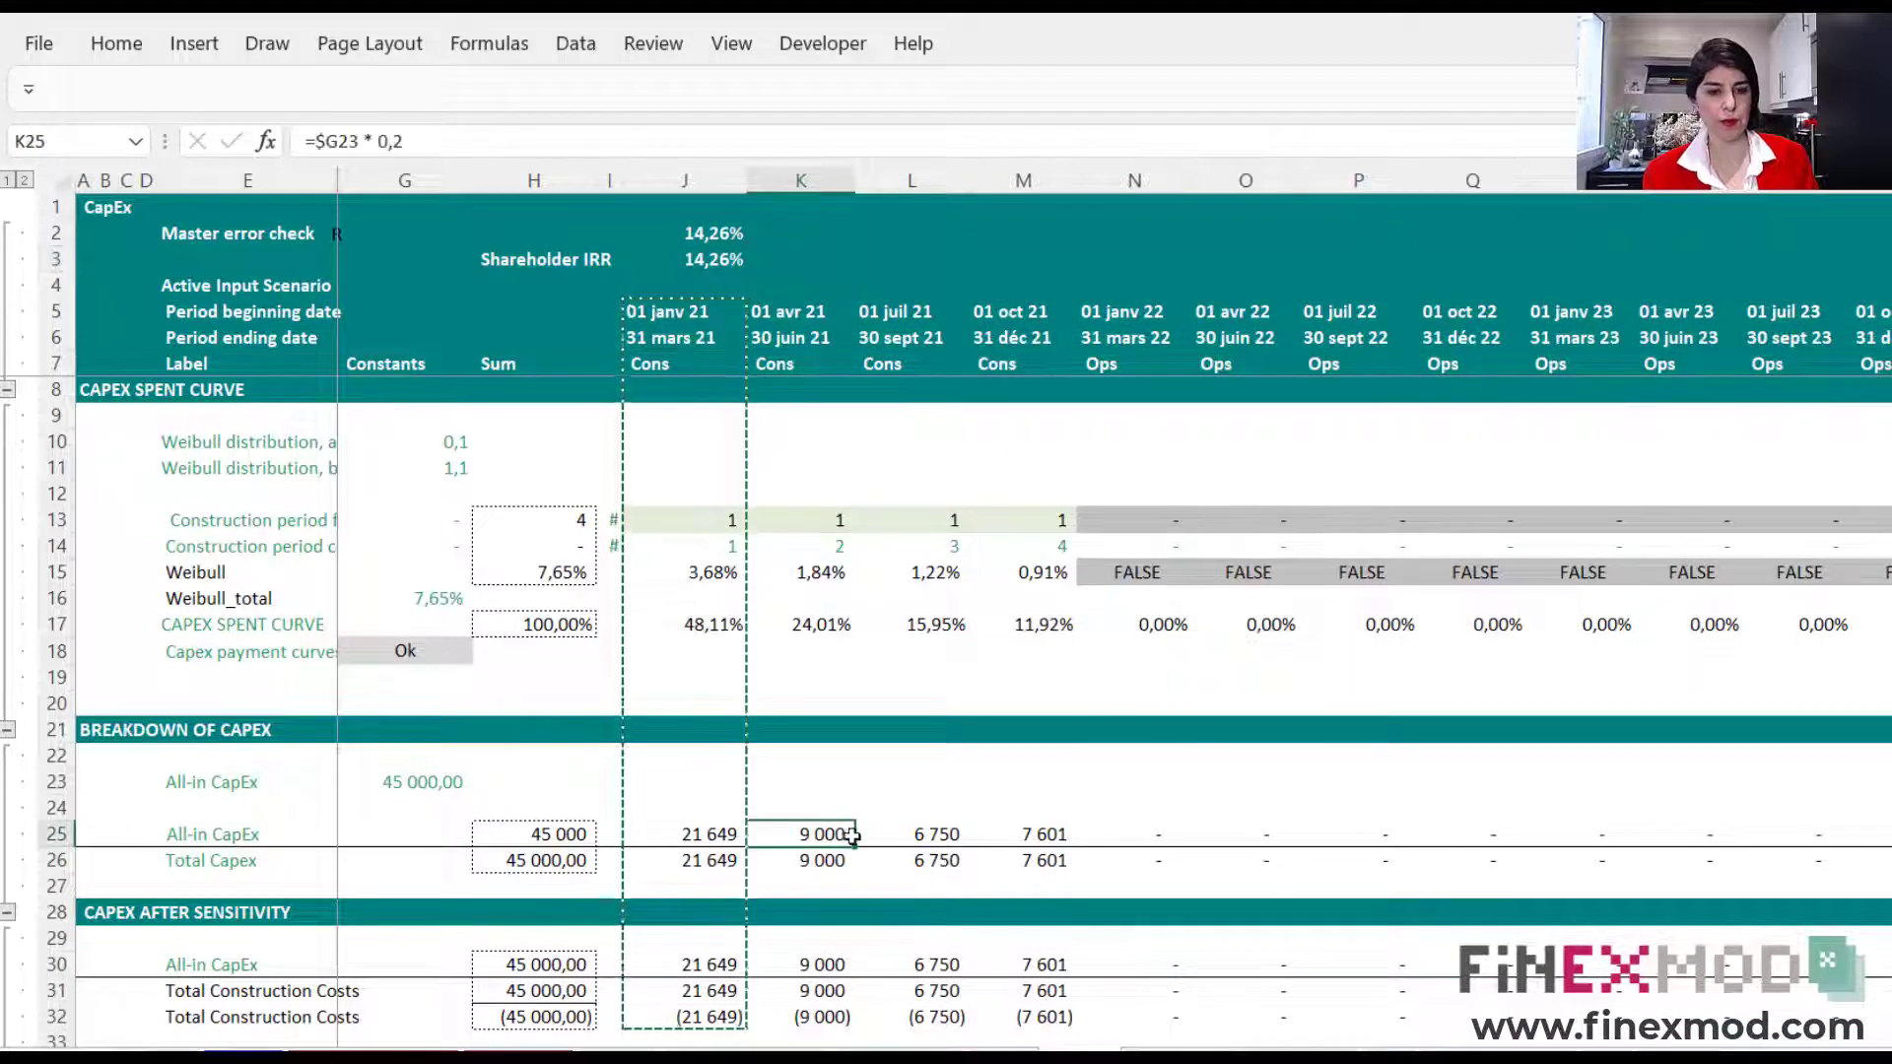
pyautogui.click(948, 833)
pyautogui.click(1045, 834)
pyautogui.click(936, 860)
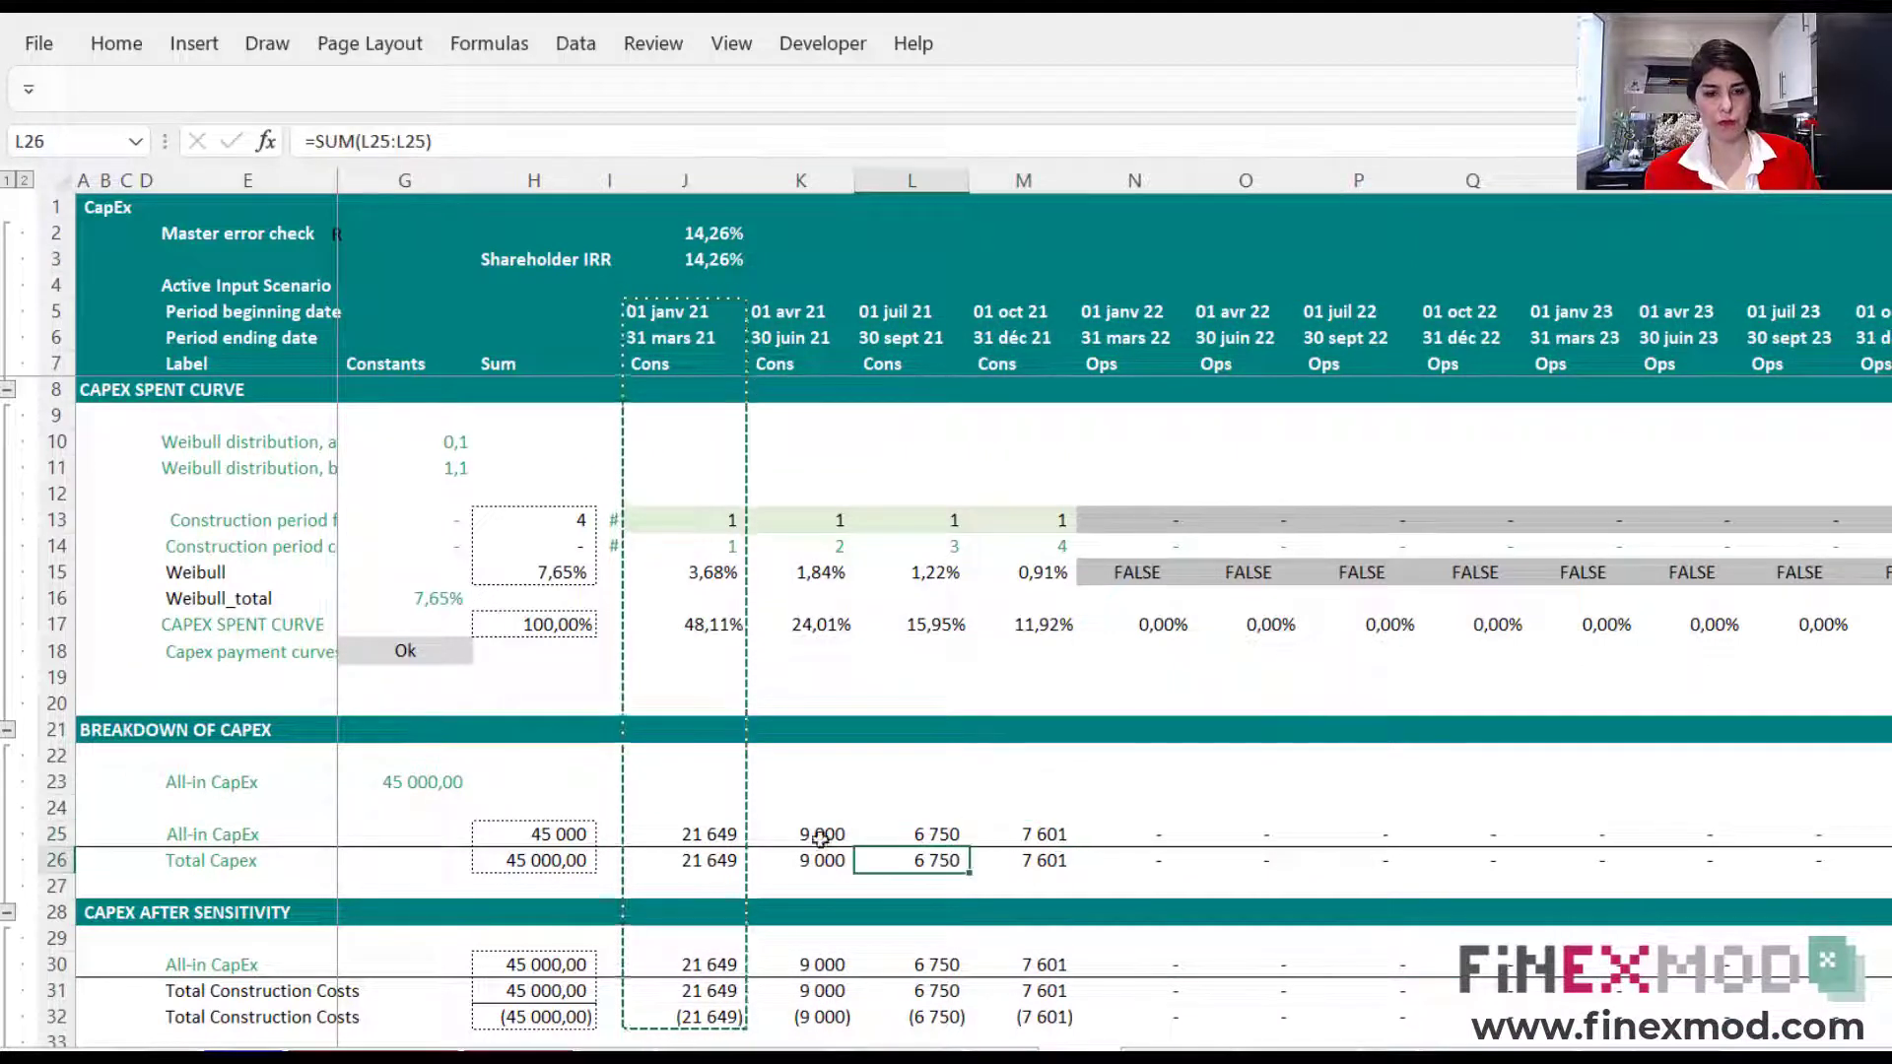
# - Try to copy the J25 All-in CapEx formula across to L25, and undo it
pyautogui.click(739, 837)
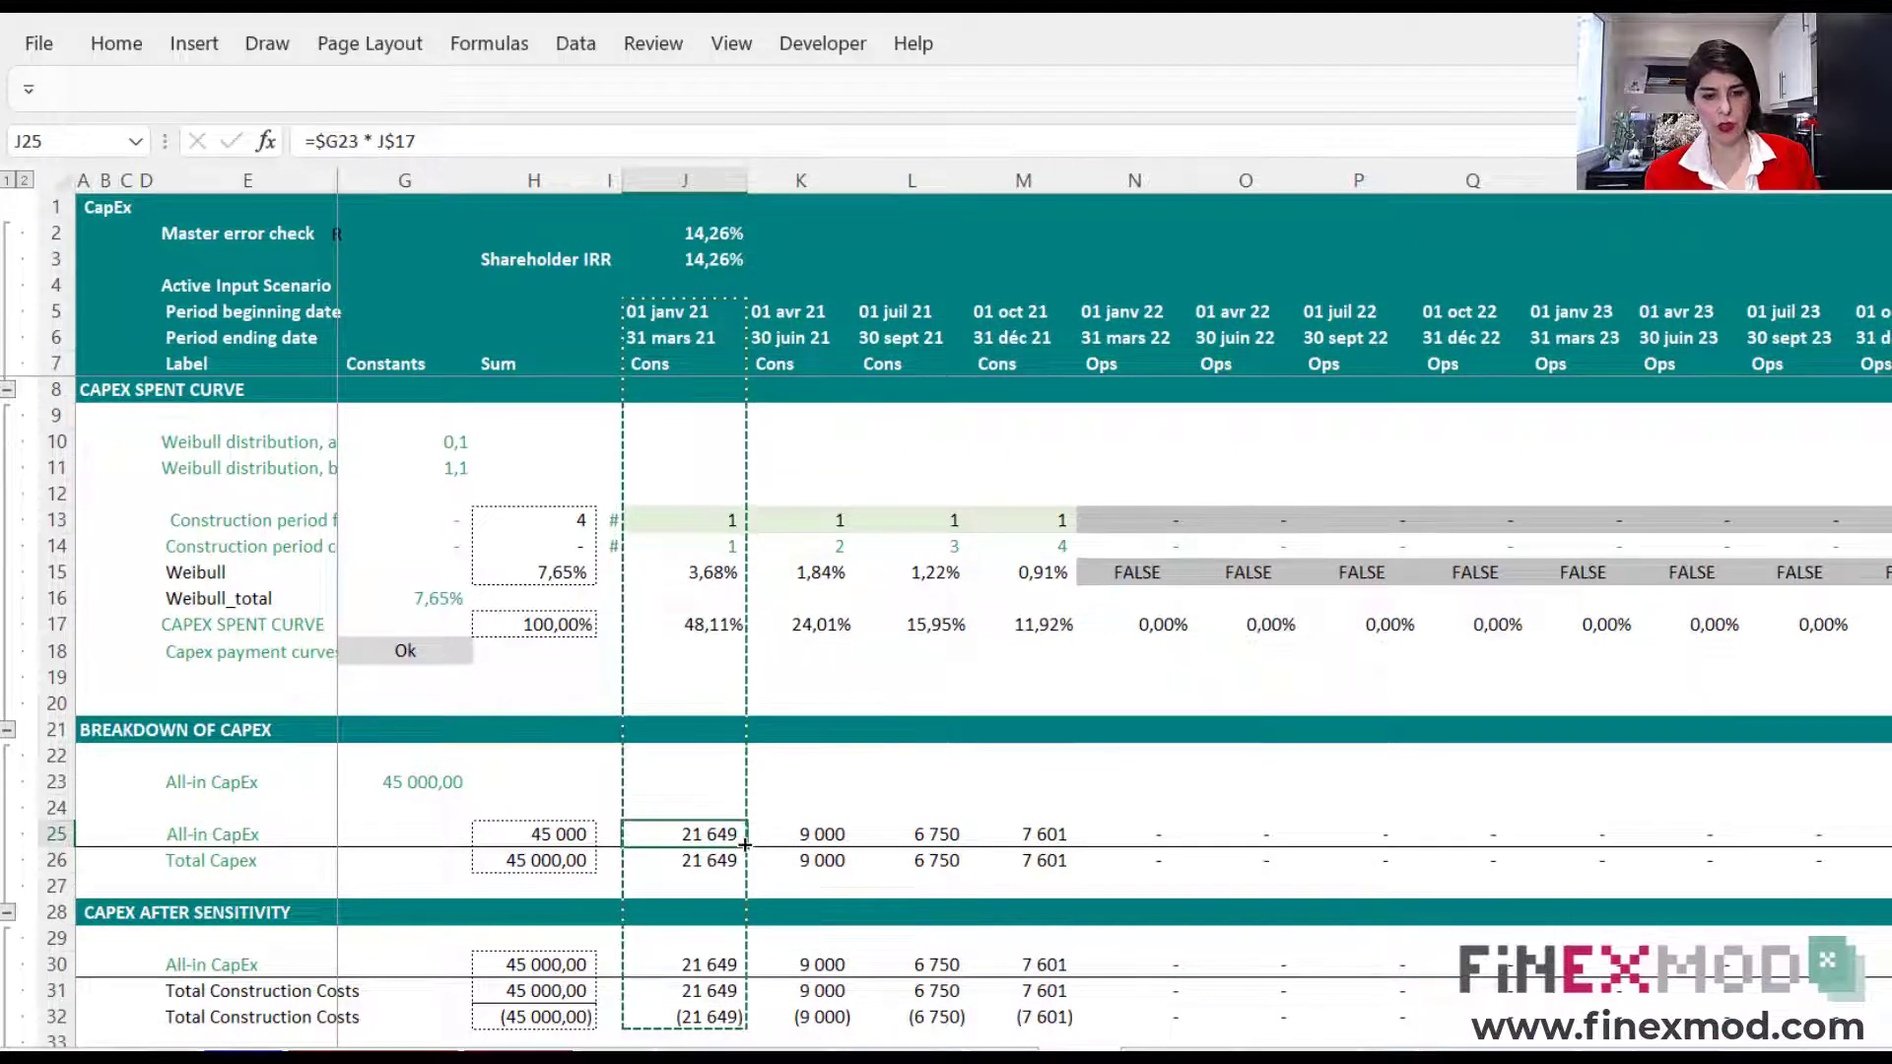
pyautogui.moveTo(741, 850); pyautogui.dragTo(930, 838)
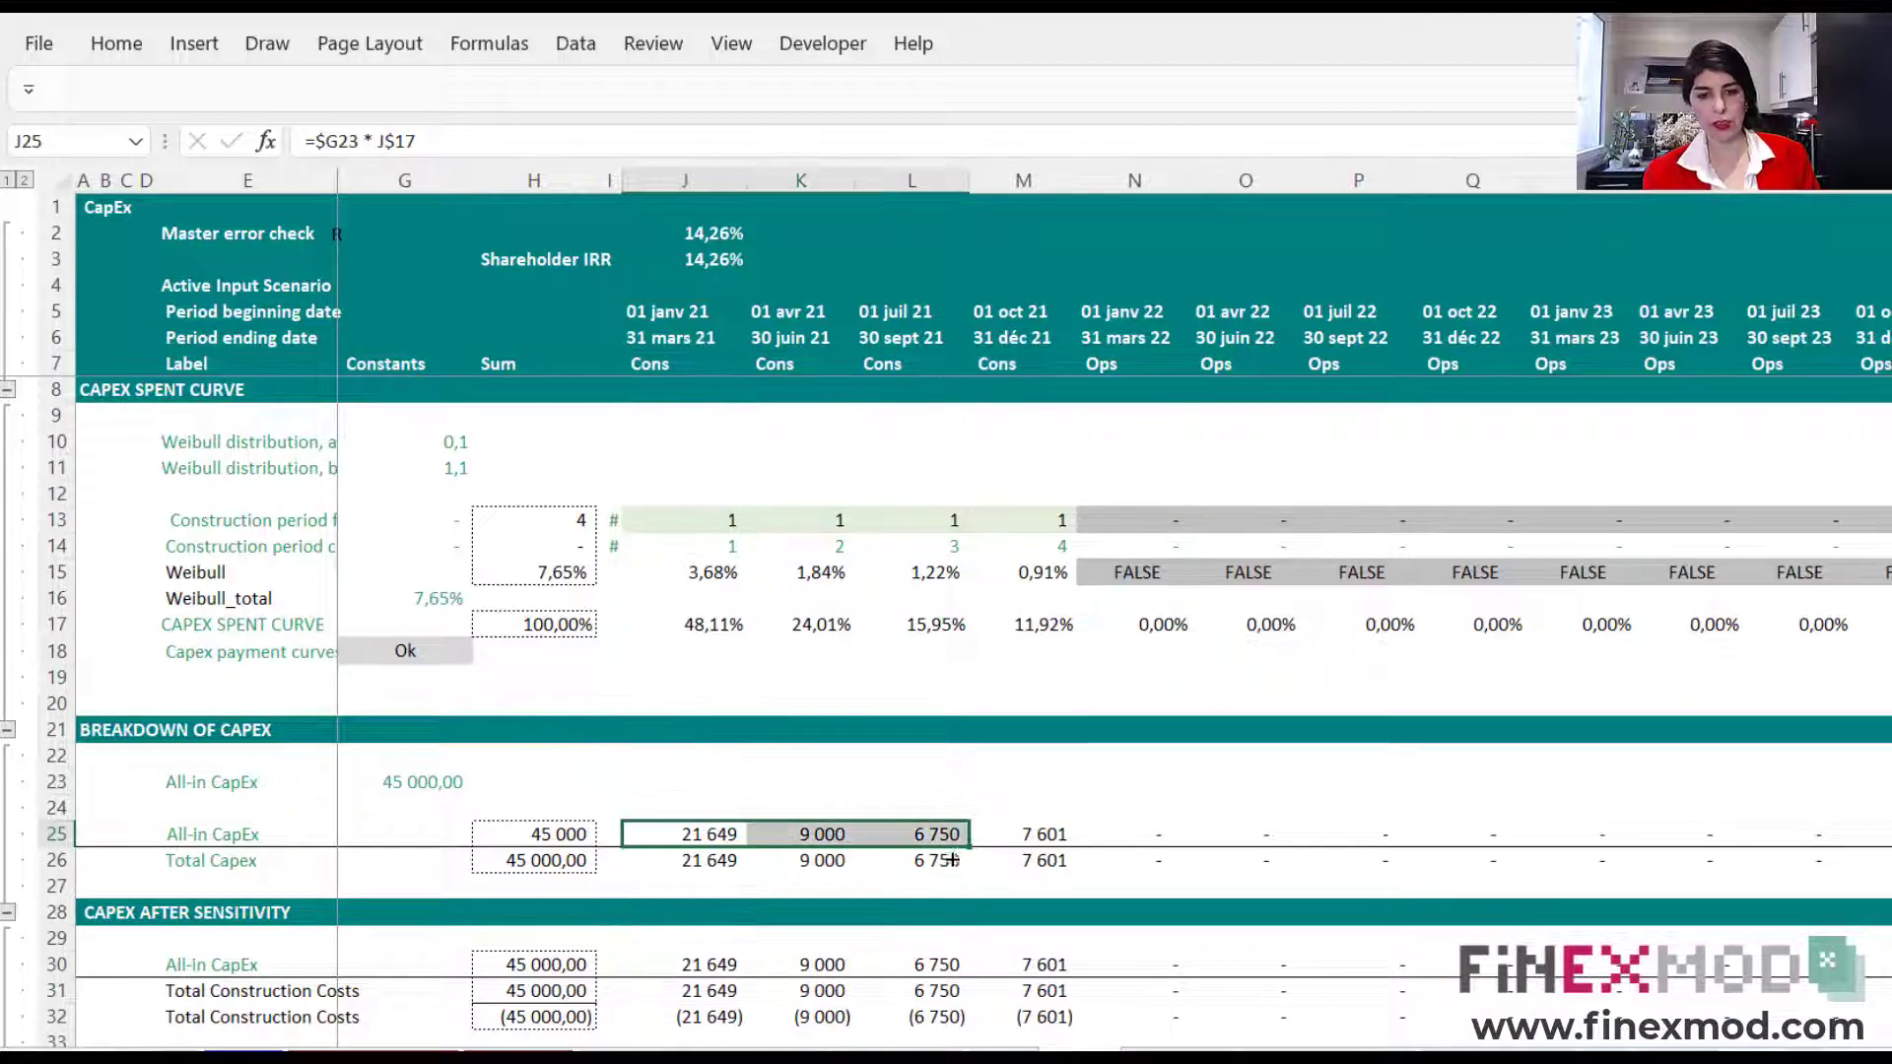
pyautogui.hotkey('ctrl', 'z')
# - Compare the All-in CapEx formulas of all four construction periods in J25:M25 for consistency
pyautogui.click(906, 779)
pyautogui.click(1015, 833)
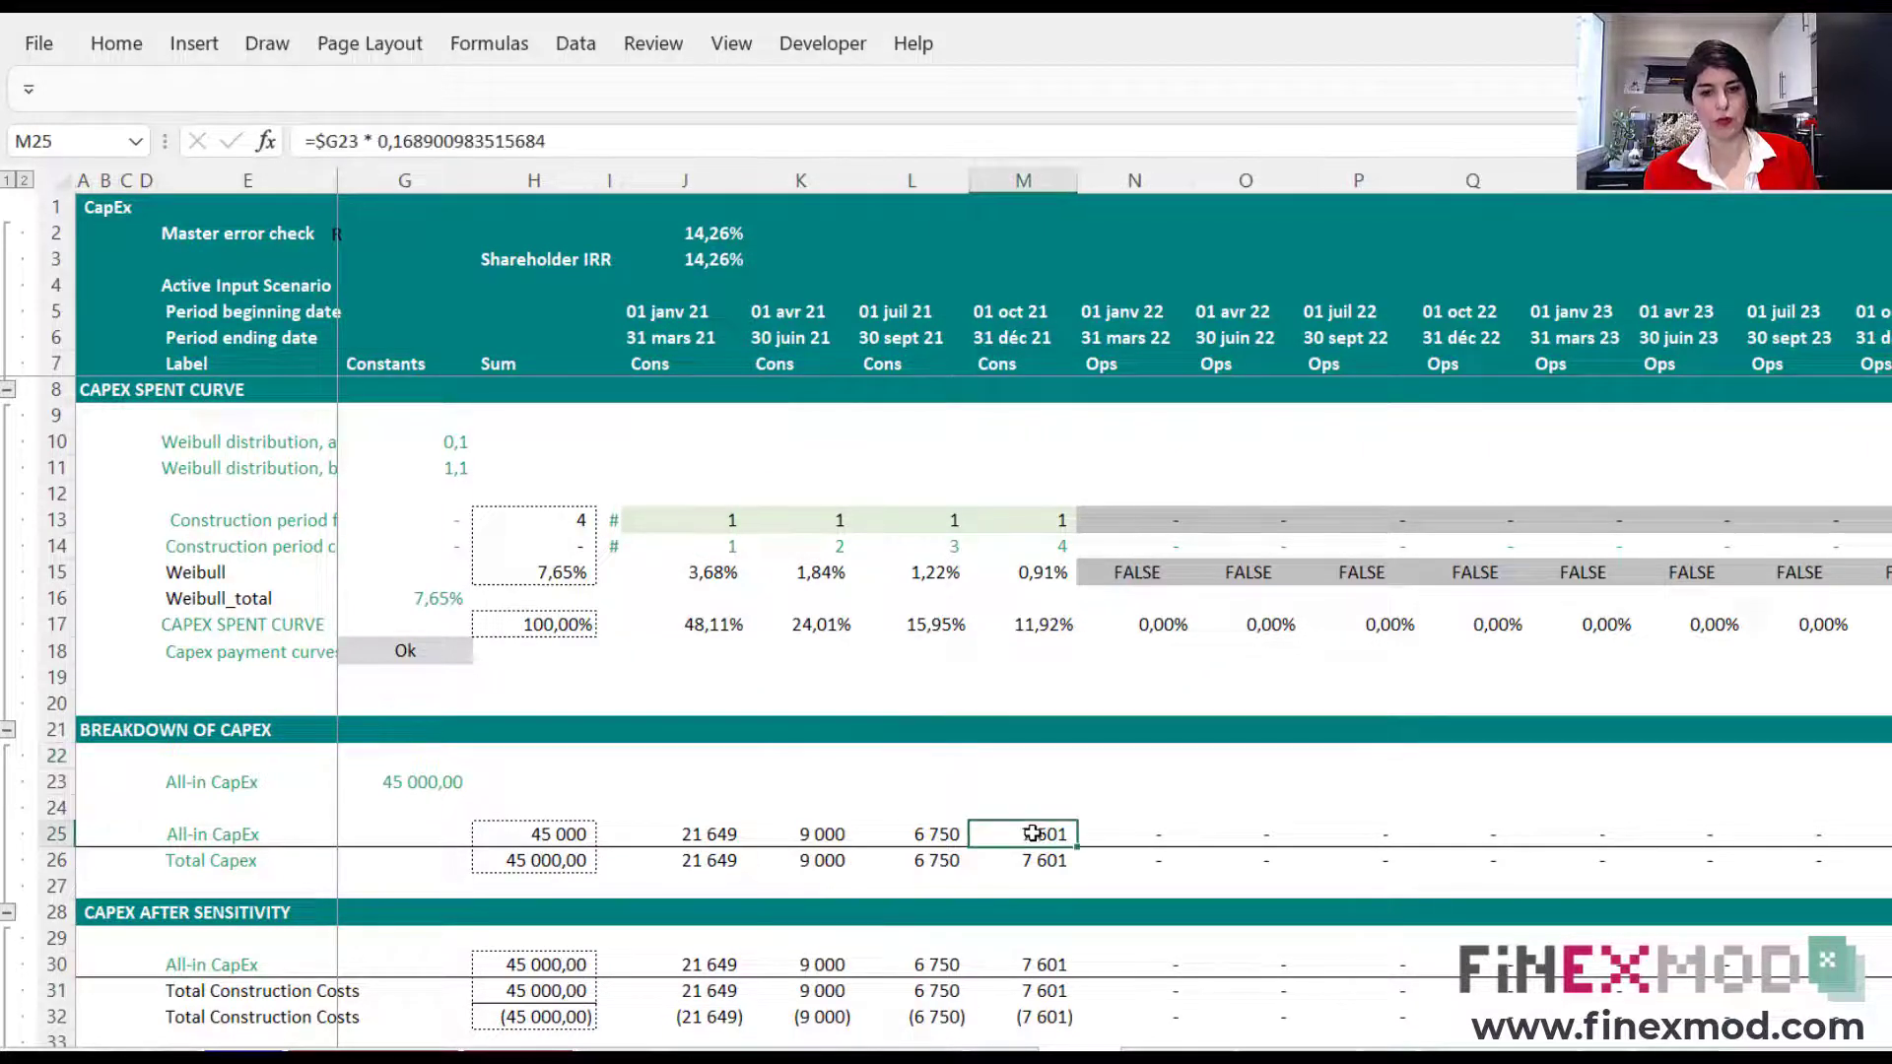
pyautogui.click(936, 837)
pyautogui.click(706, 835)
pyautogui.click(835, 836)
pyautogui.click(932, 837)
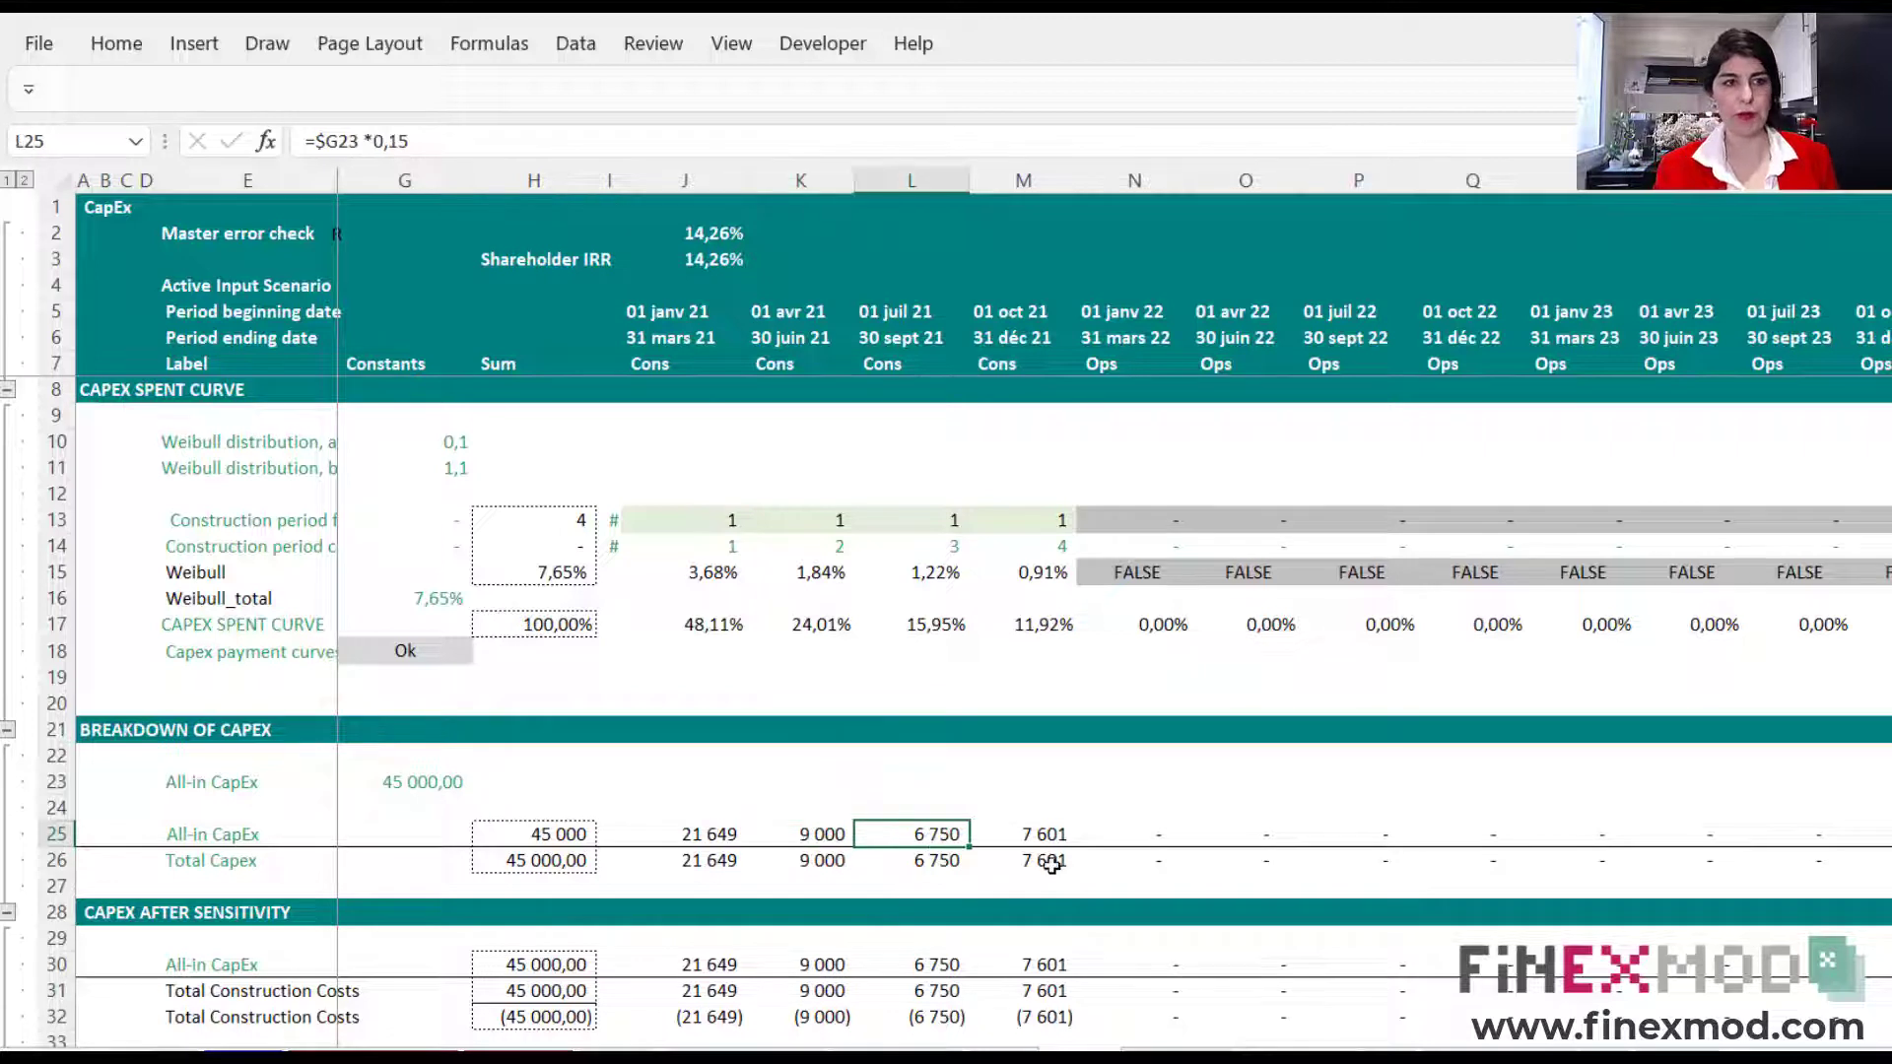
pyautogui.click(1049, 865)
pyautogui.click(1046, 841)
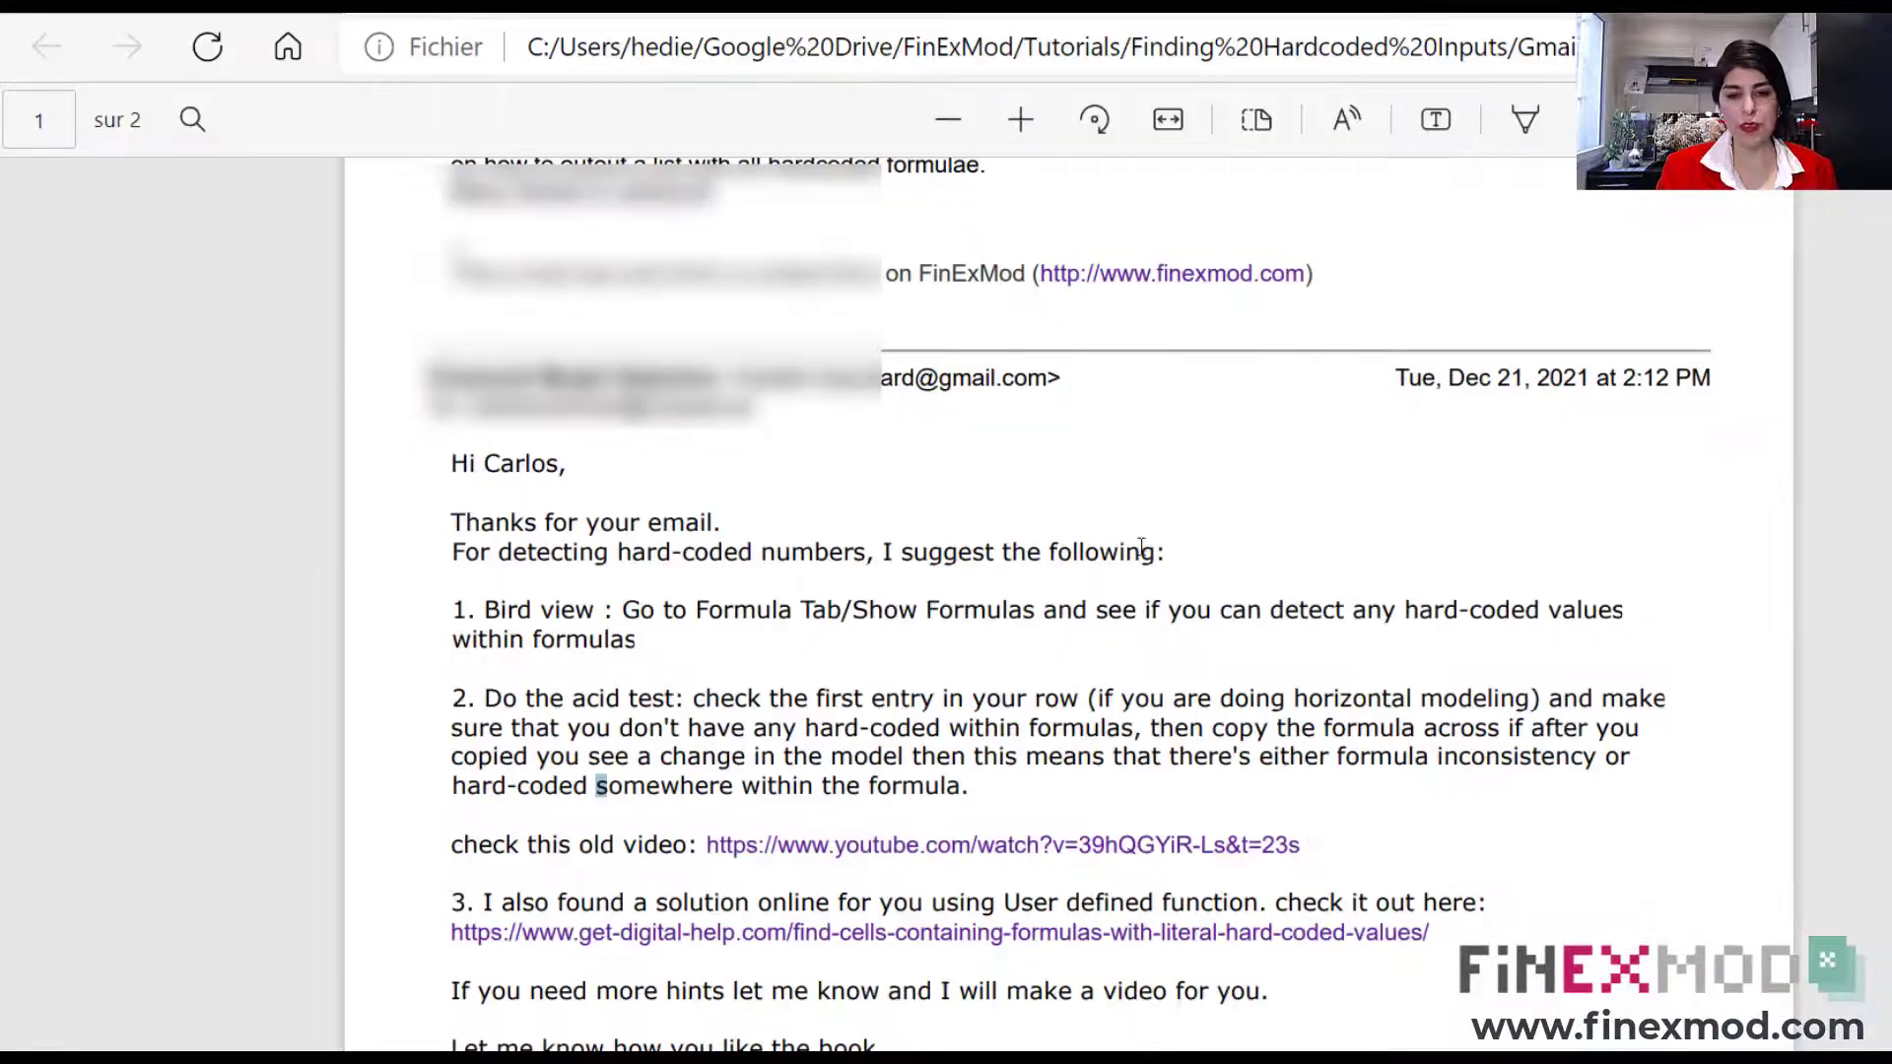
# - Read through the e-mail PDF's three suggested methods for detecting hard-coded numbers and the reply to them
pyautogui.scroll(-7, 1146, 562)
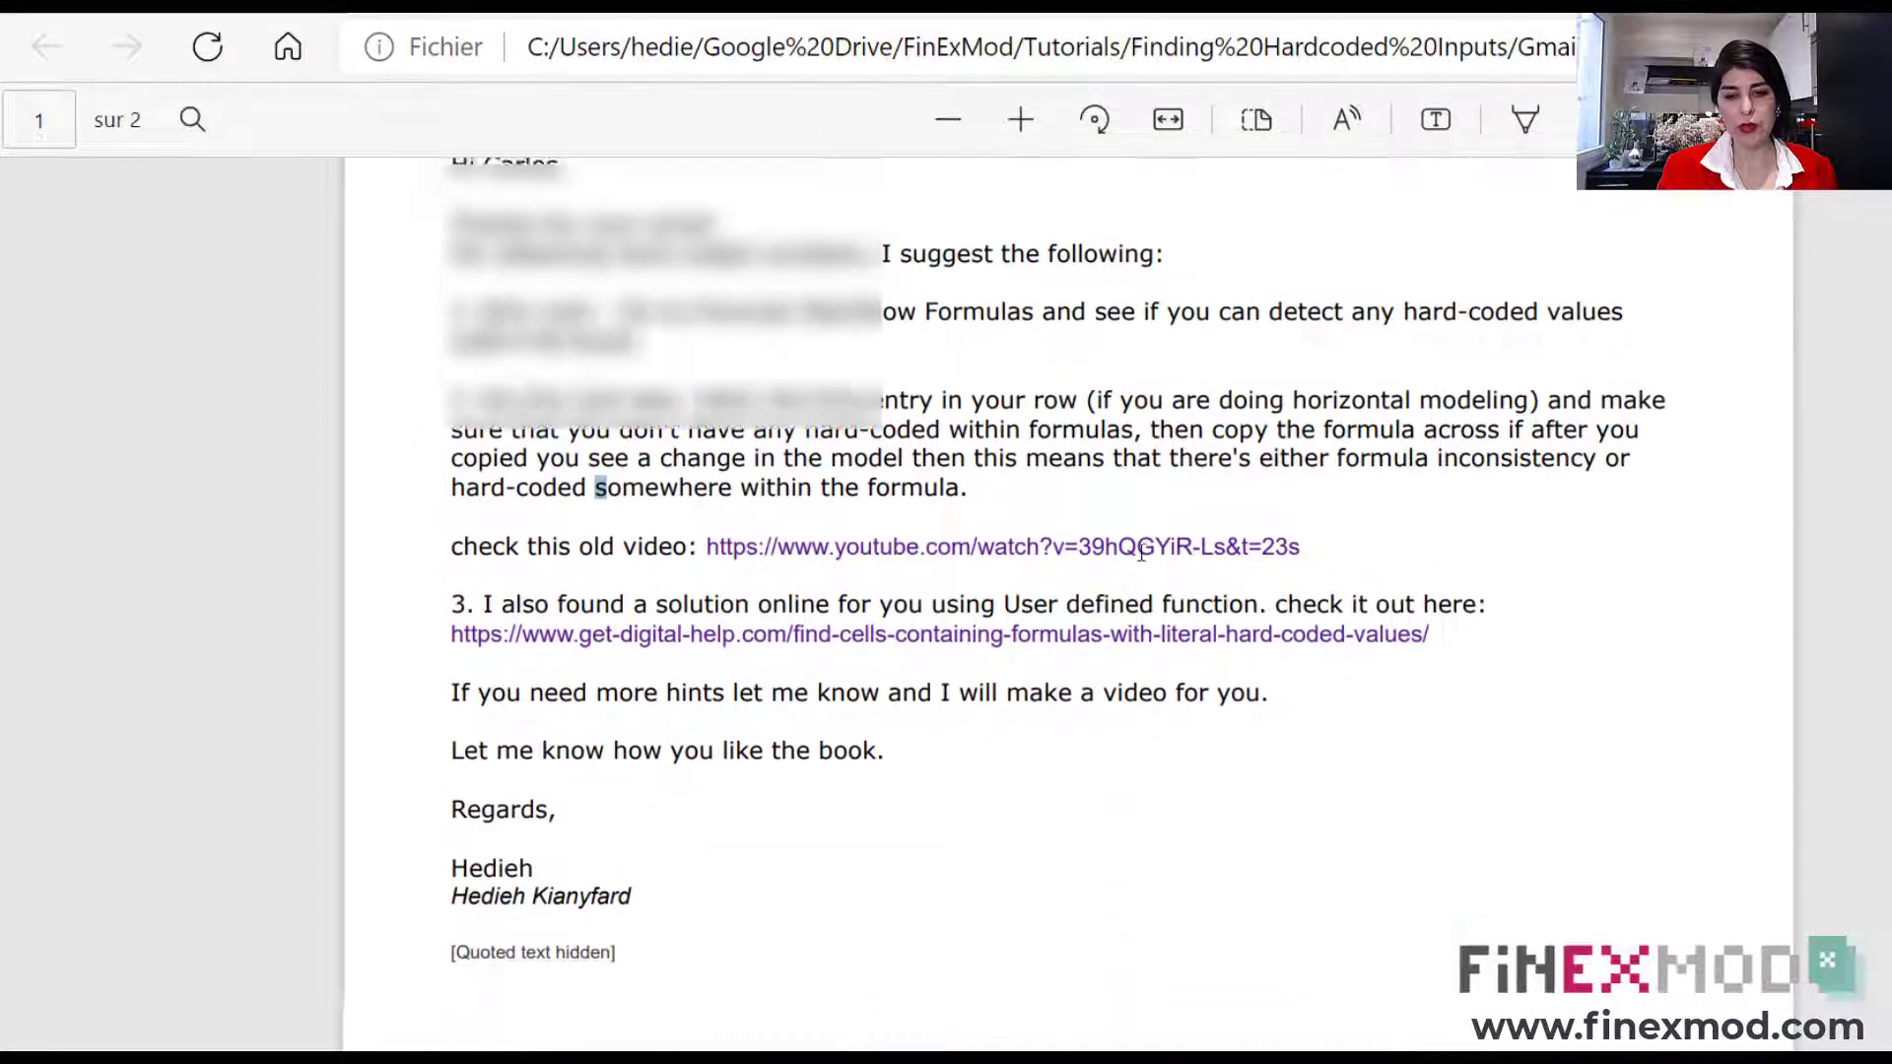
pyautogui.scroll(-2, 1146, 609)
pyautogui.scroll(8, 1143, 606)
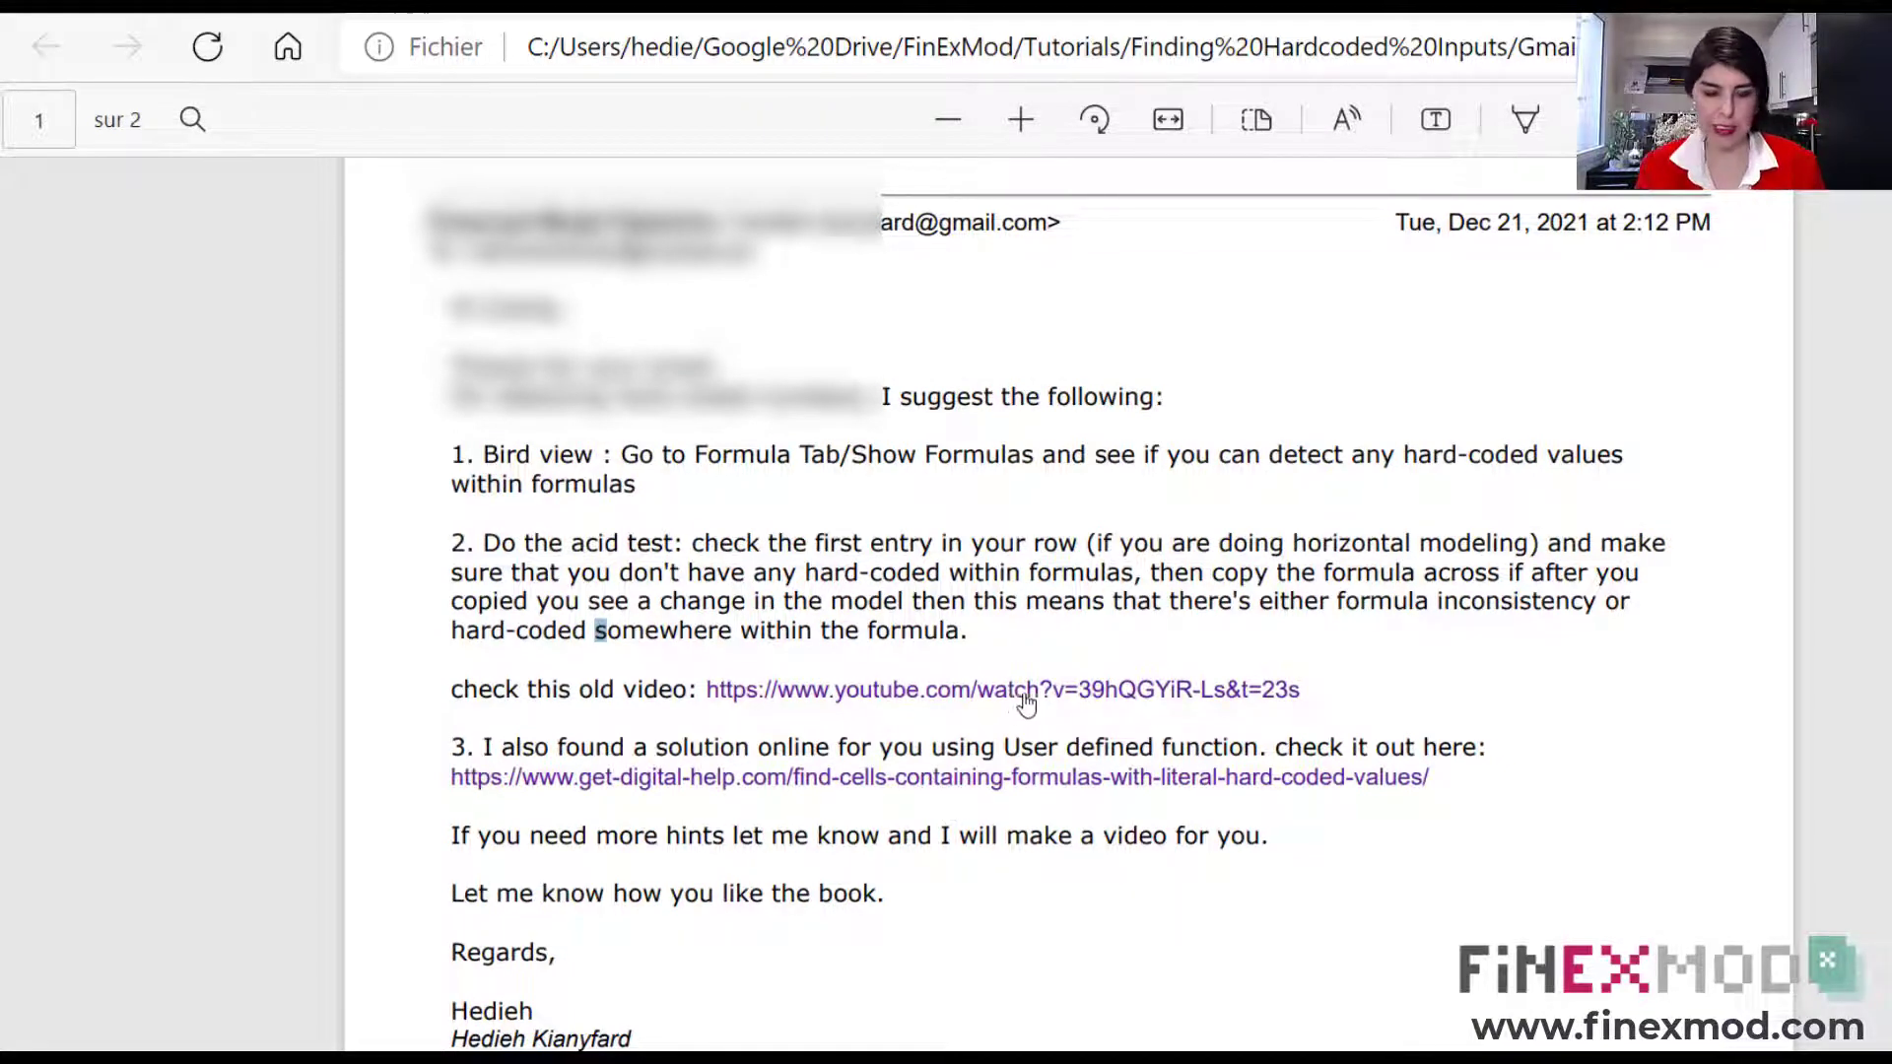
pyautogui.scroll(-5, 1202, 661)
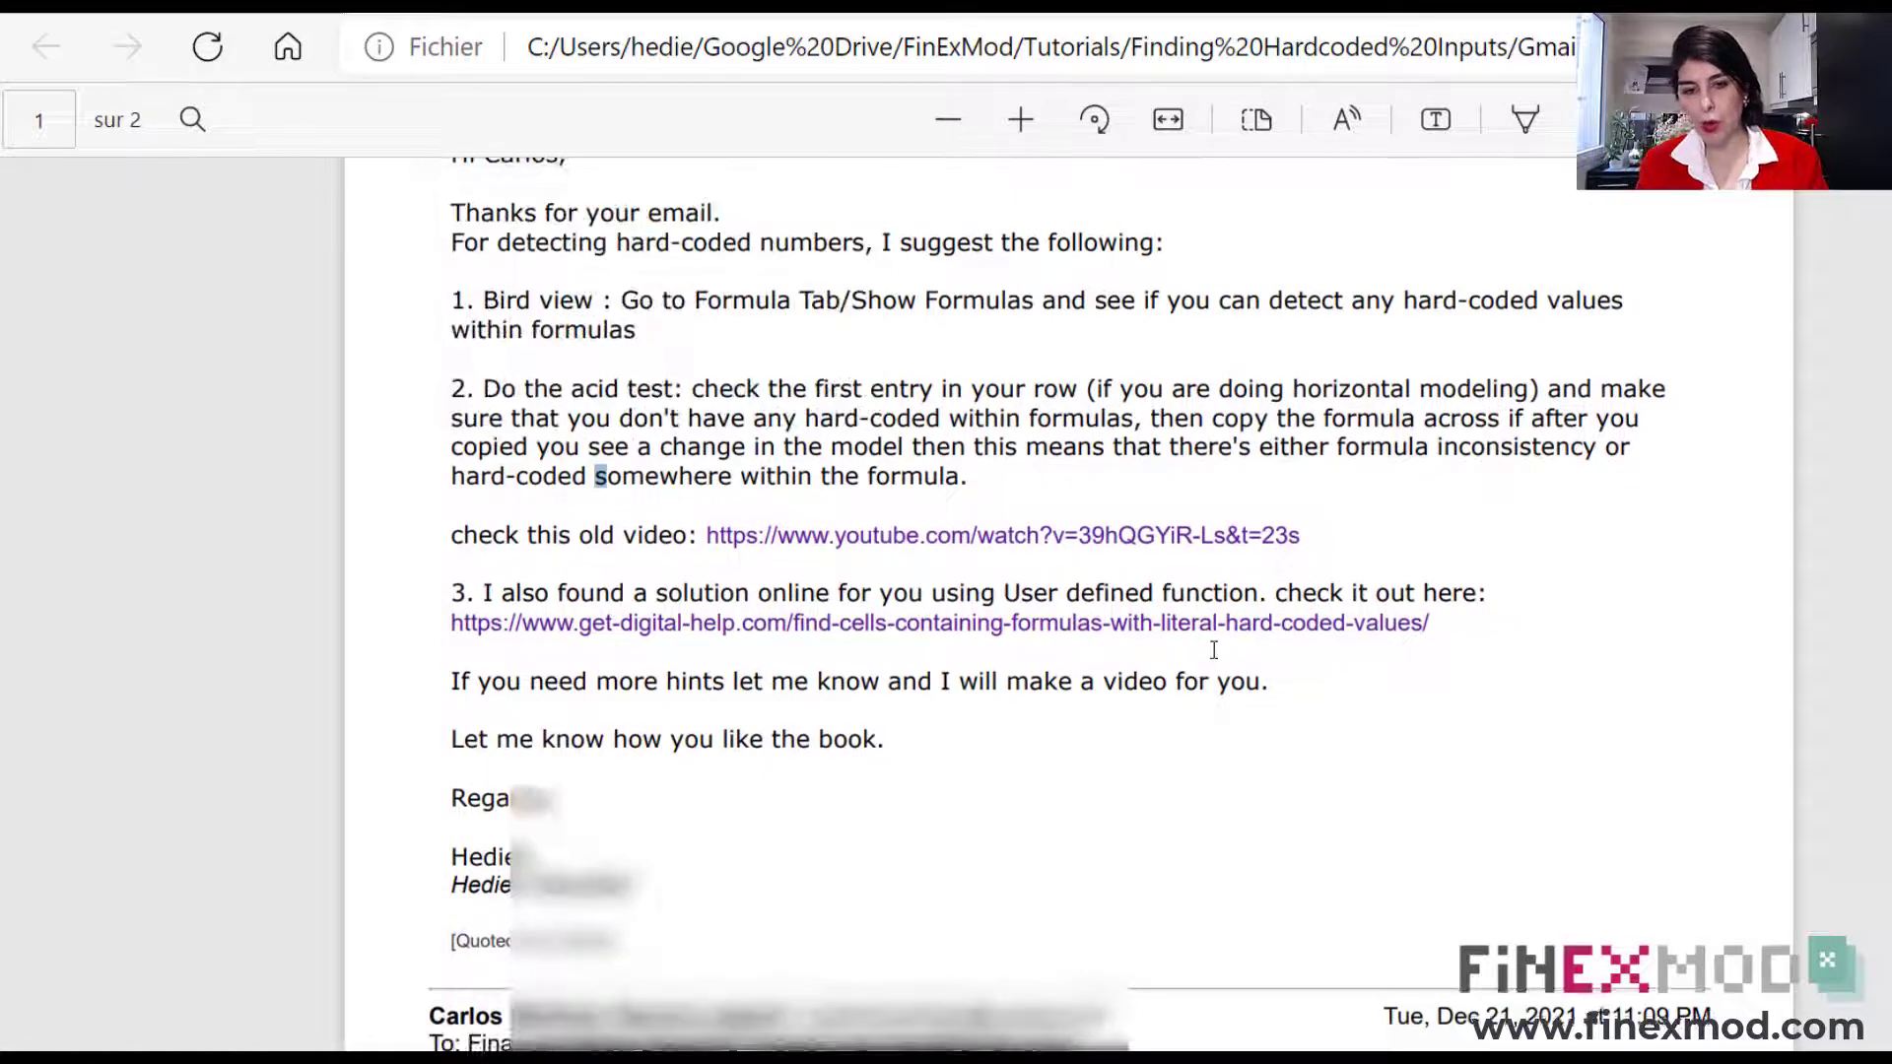
pyautogui.scroll(-6, 1207, 689)
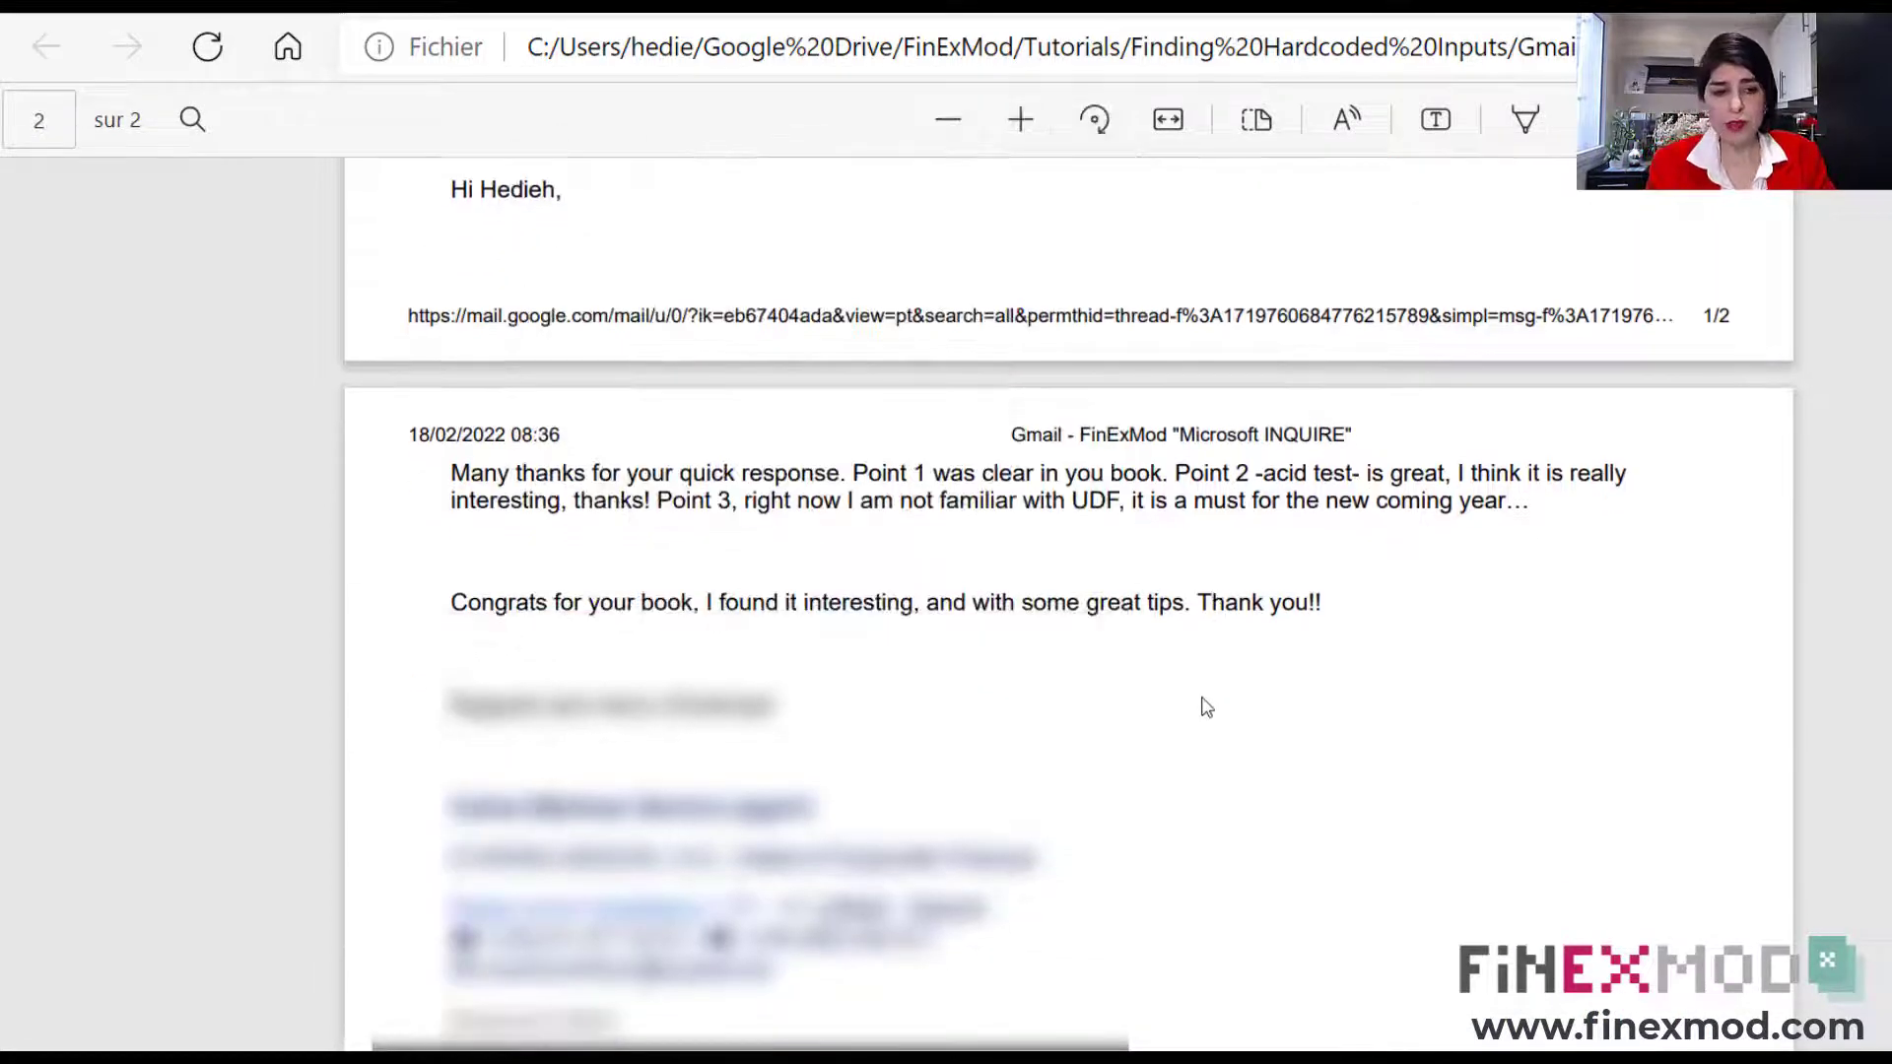
pyautogui.scroll(1, 1198, 680)
pyautogui.scroll(8, 1194, 680)
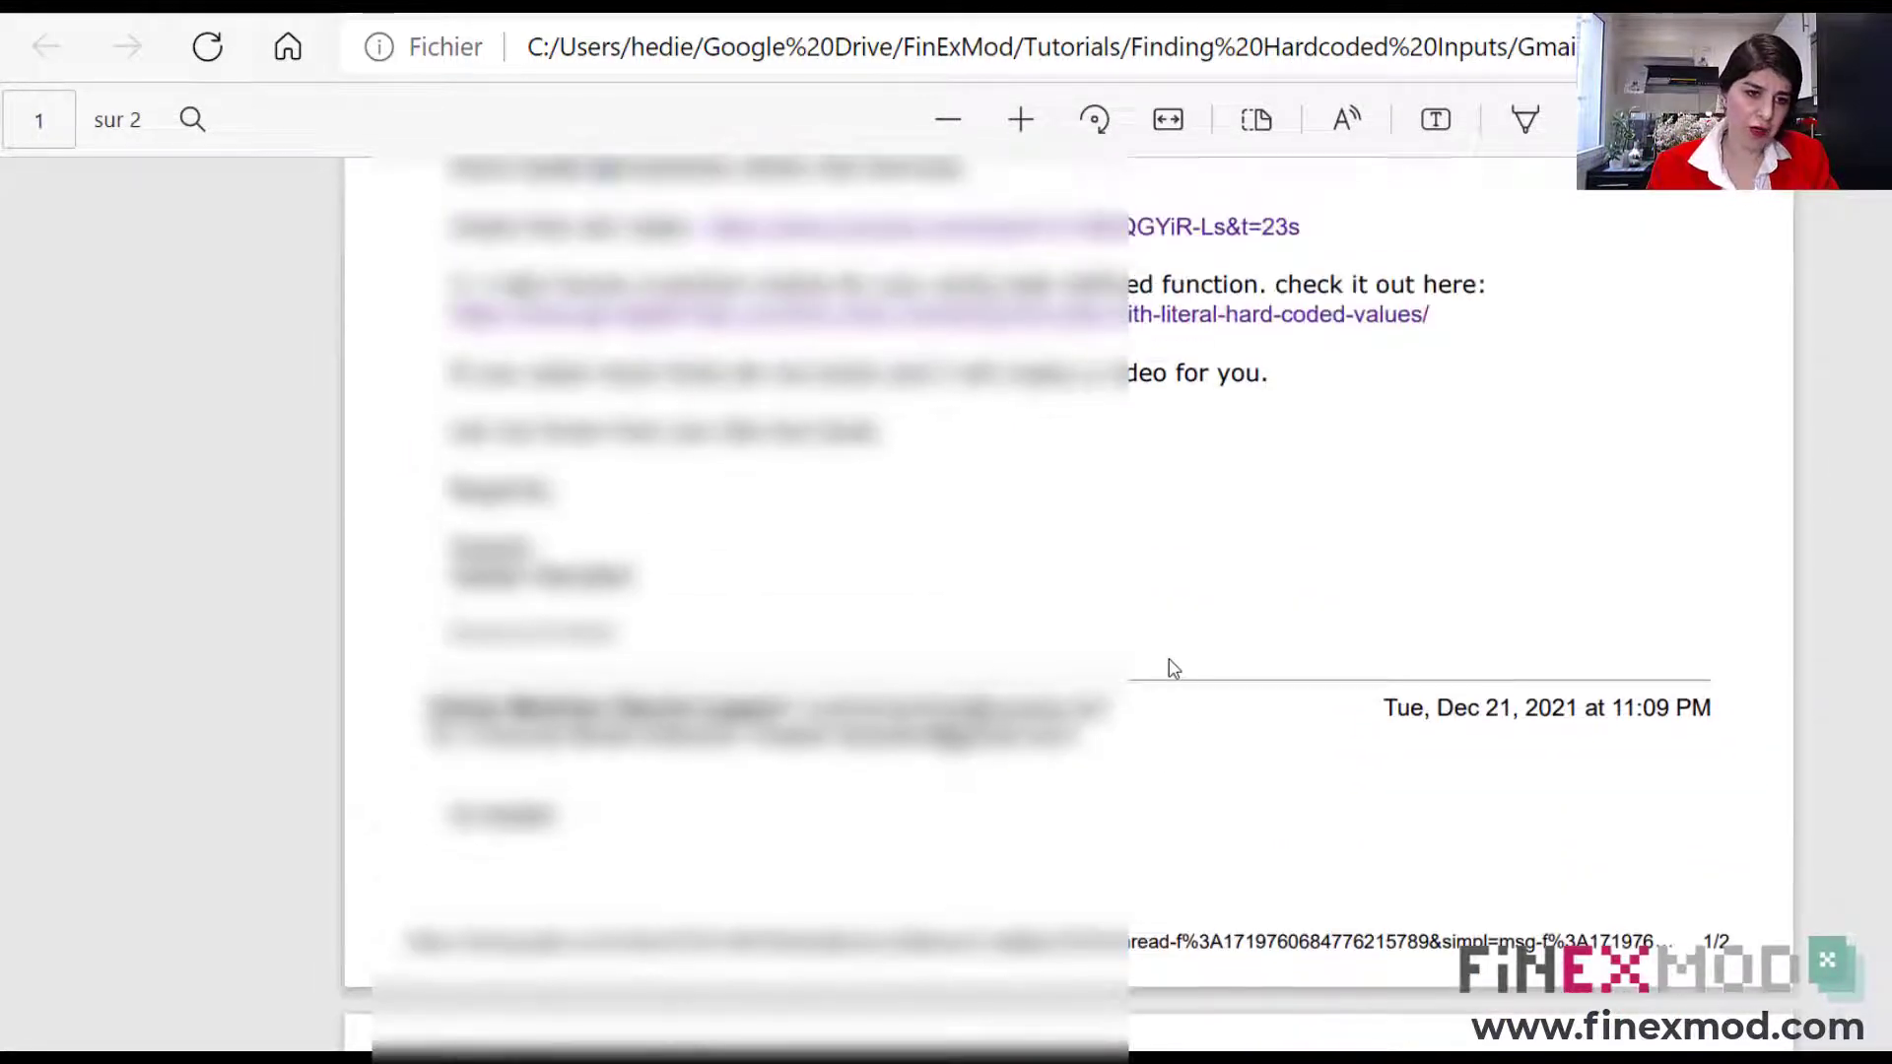
pyautogui.scroll(5, 1197, 700)
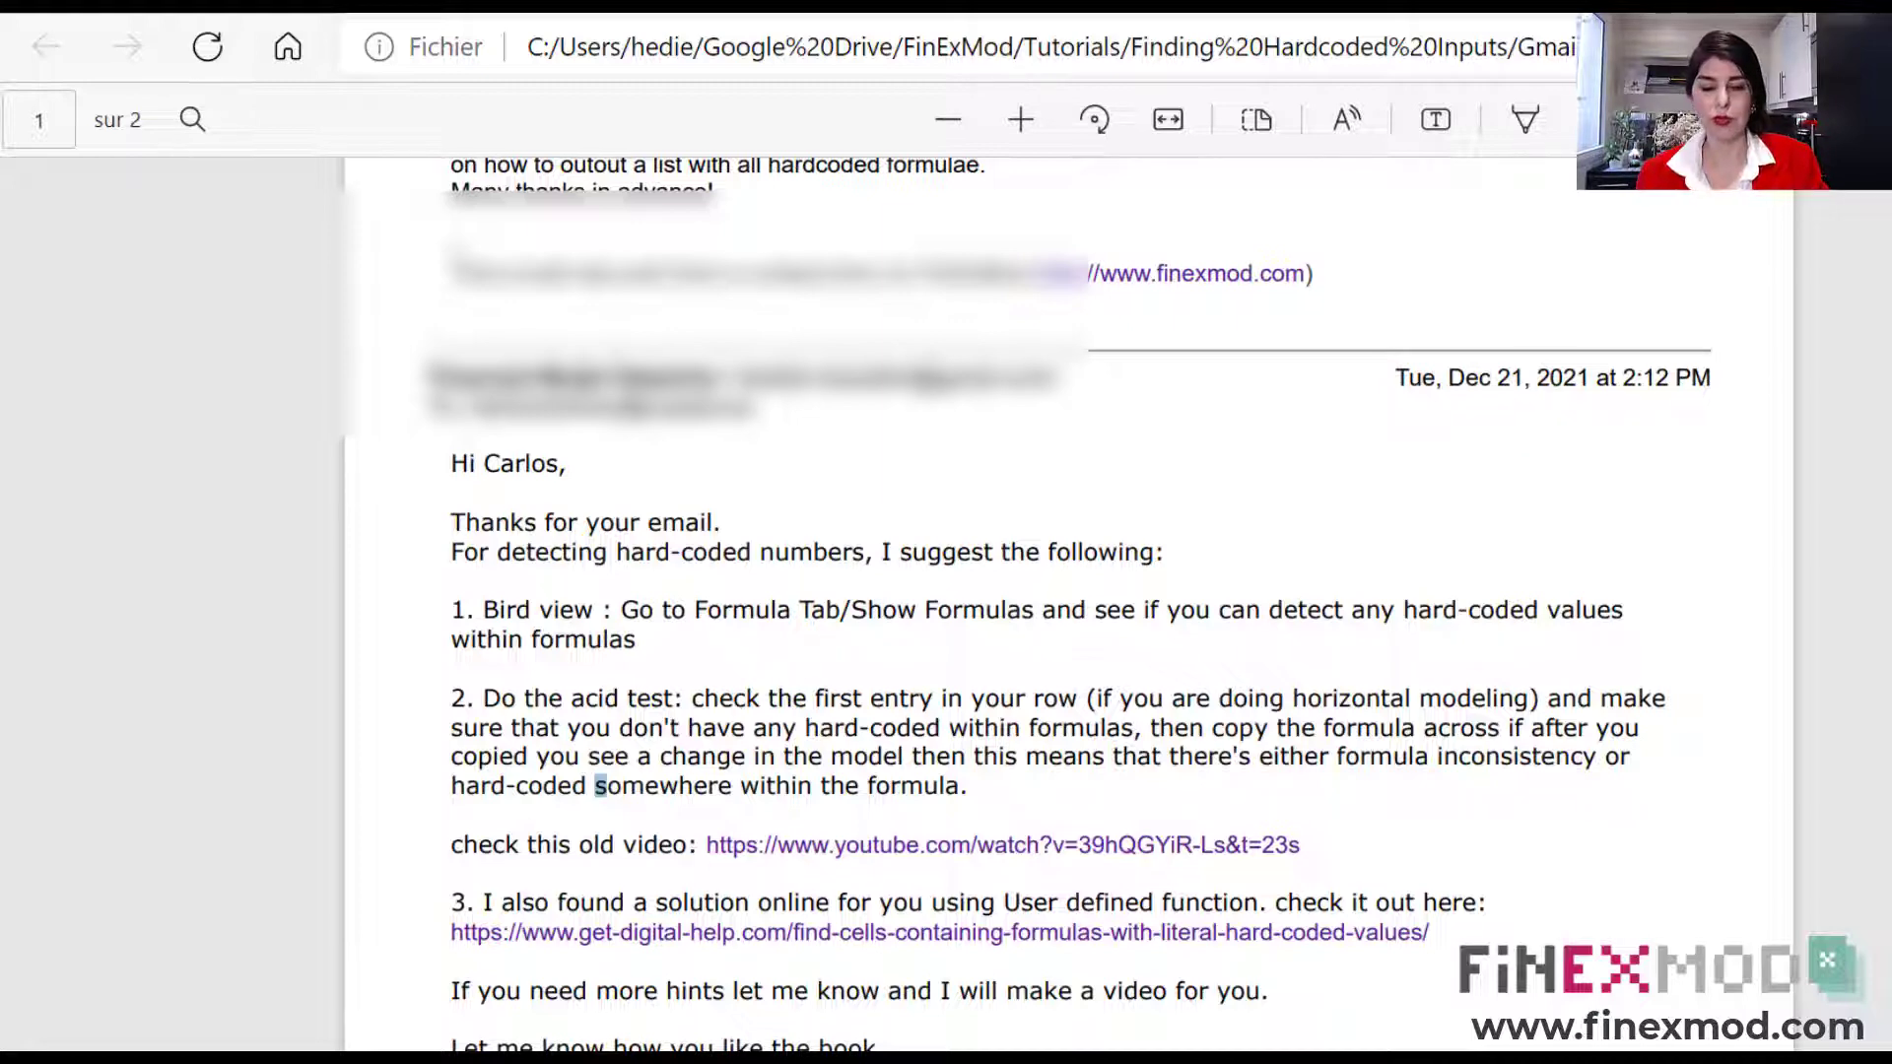
# - Switch to the finexmod.com post and read the first steps of its User Defined Function method
pyautogui.hotkey('alt', 'Tab')
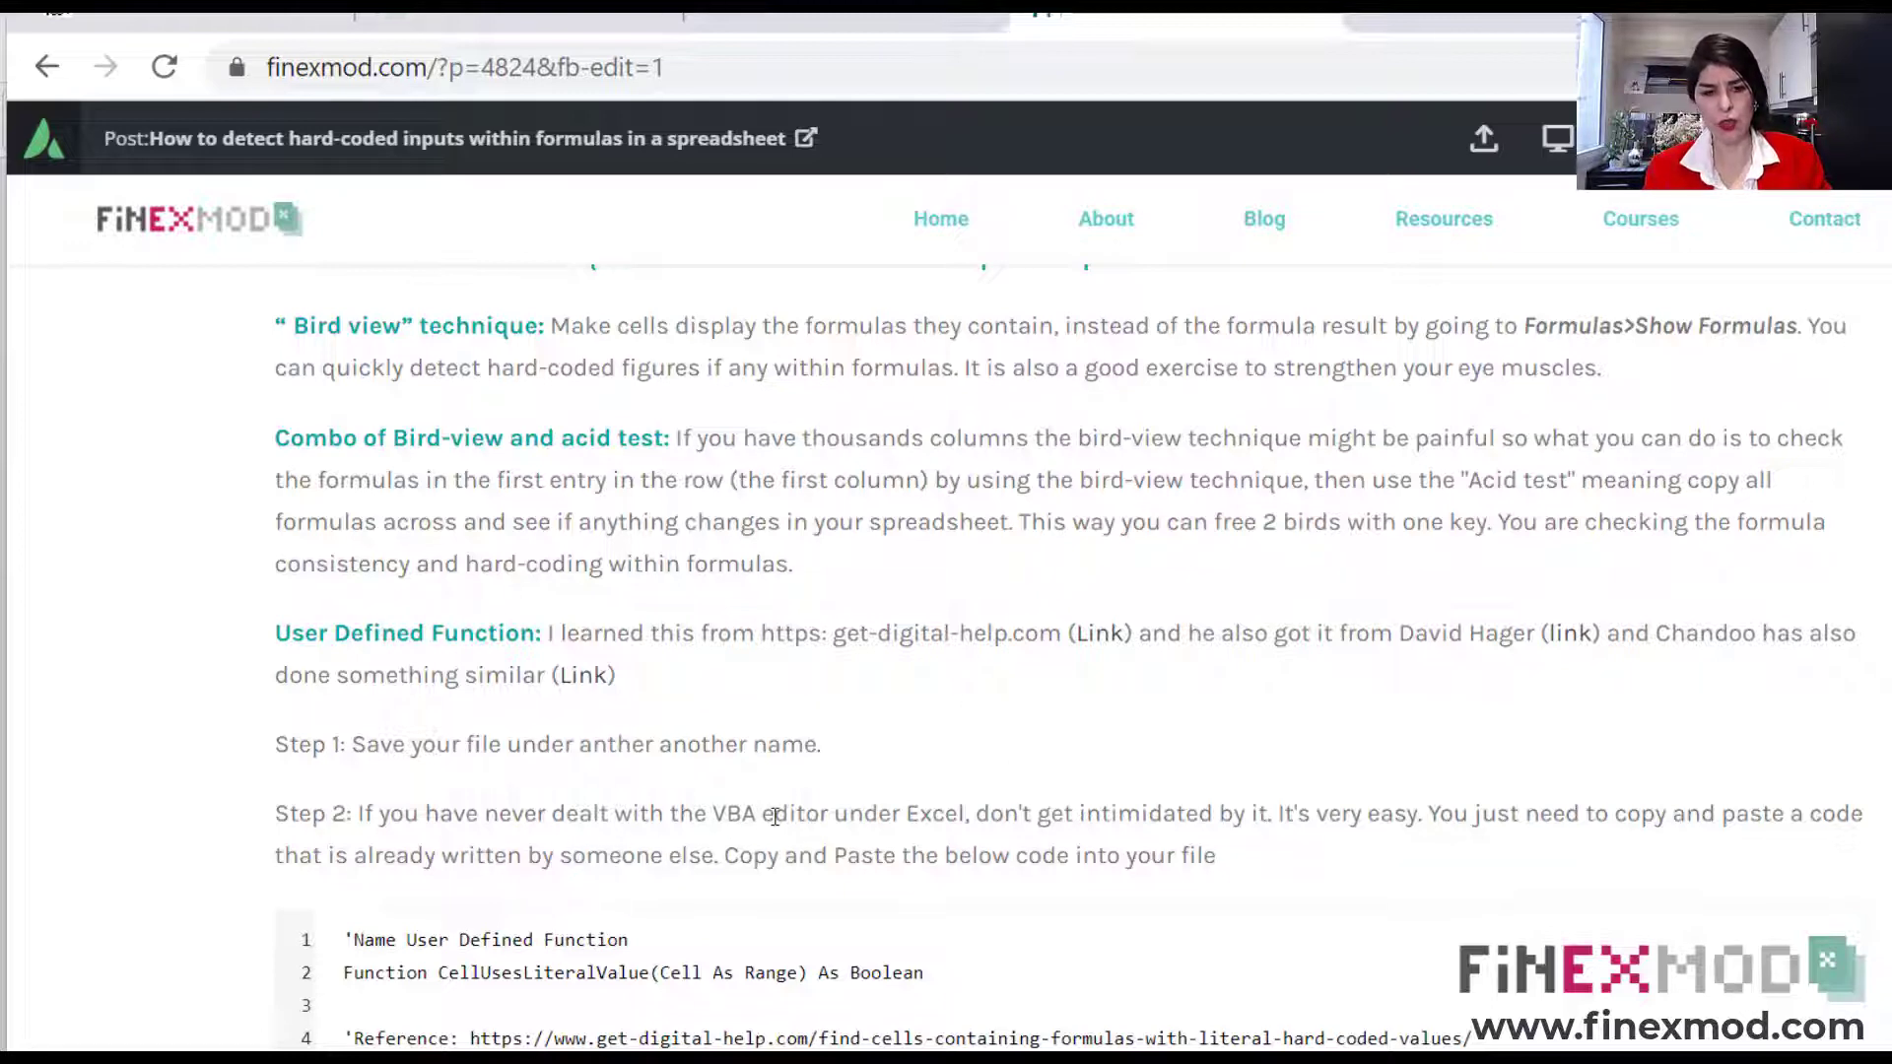
pyautogui.scroll(-2, 773, 815)
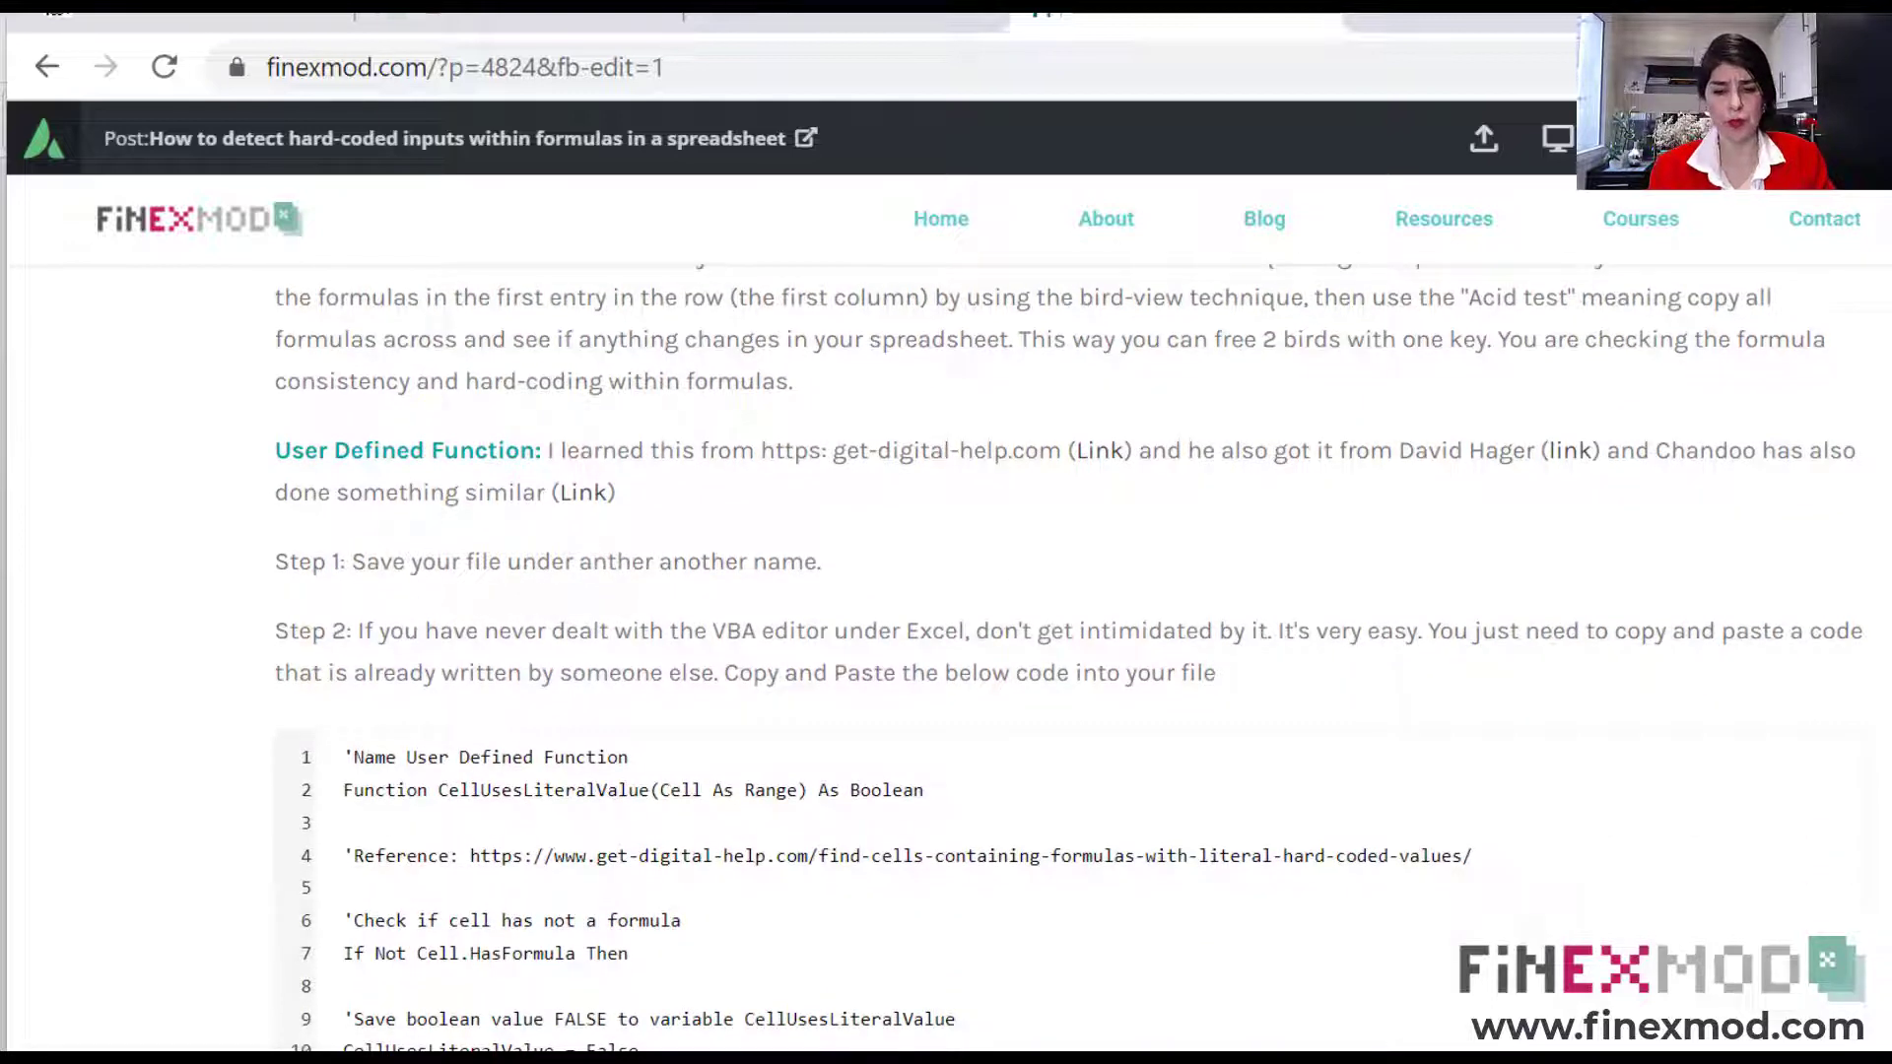
# - Switch to Excel and make sure Developer is enabled among the main tabs in the ribbon customization options
pyautogui.hotkey('alt', 'Tab')
pyautogui.click(826, 43)
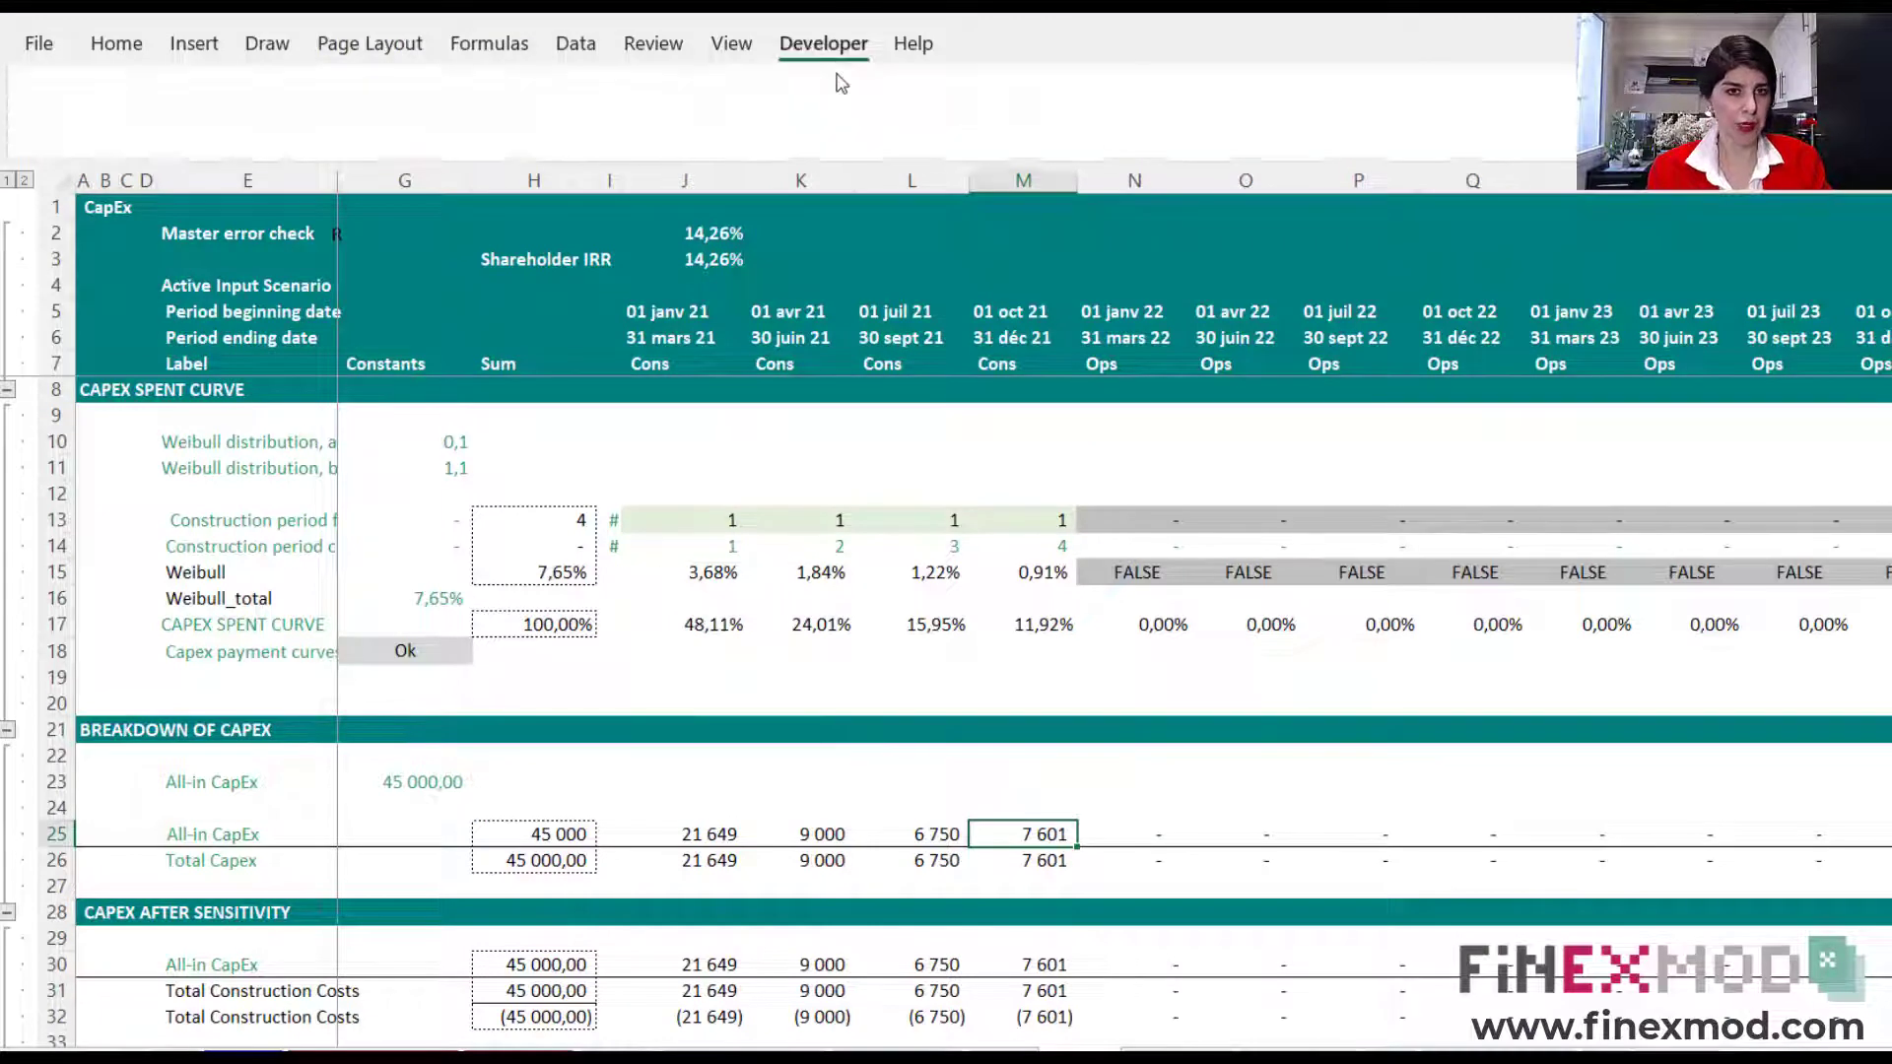
pyautogui.click(40, 43)
pyautogui.press('Escape')
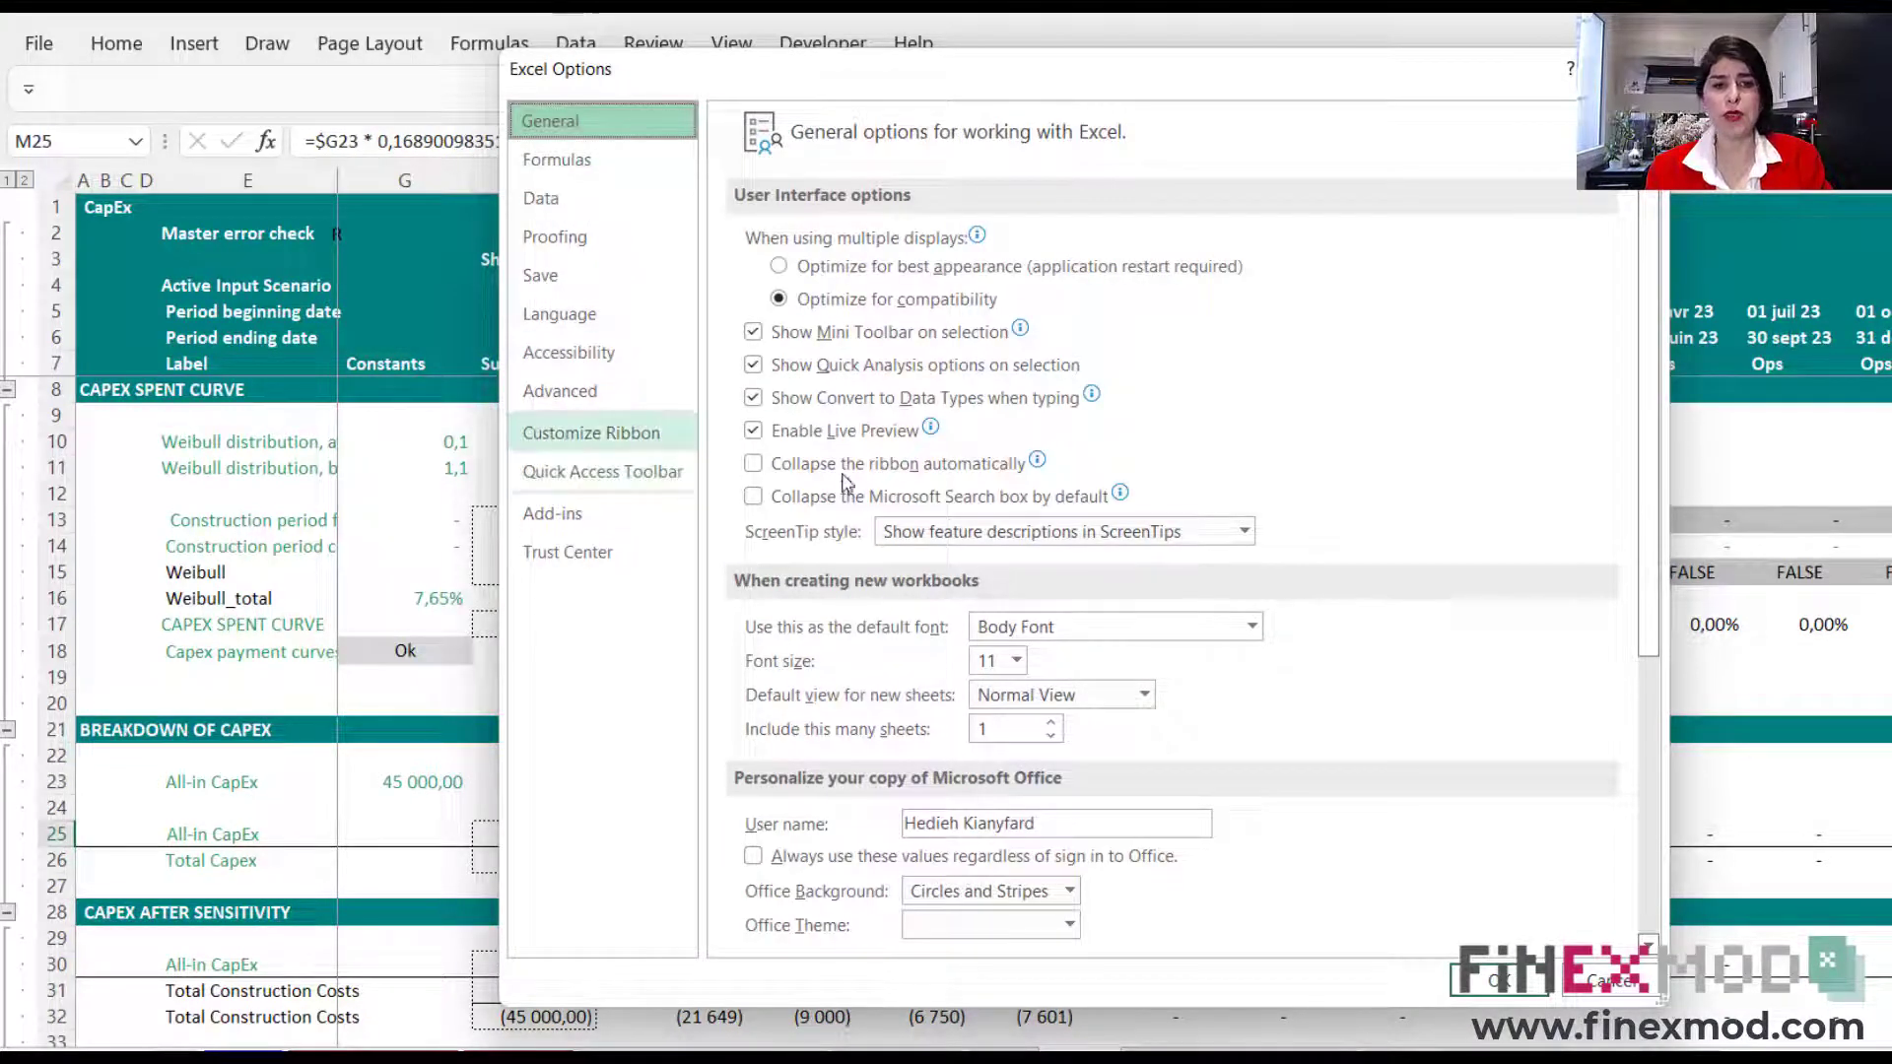
pyautogui.click(591, 433)
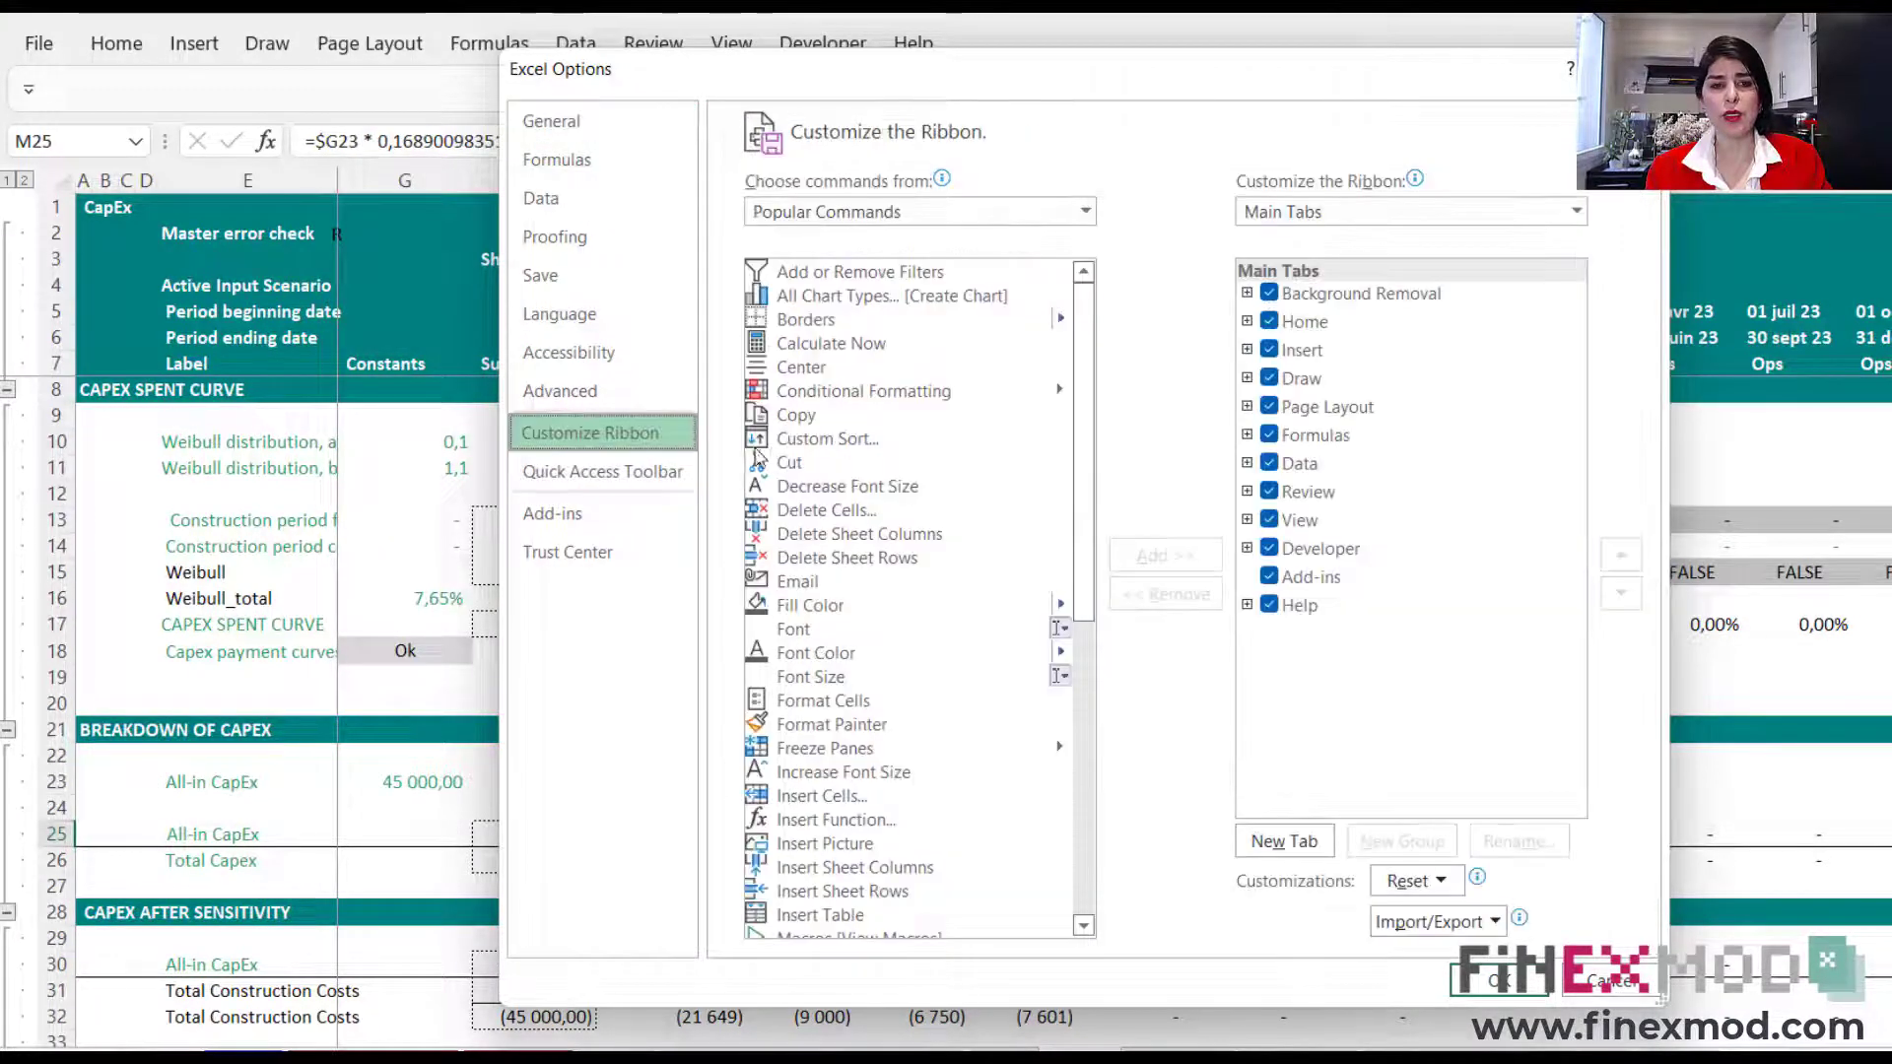
pyautogui.click(1271, 558)
pyautogui.click(1498, 980)
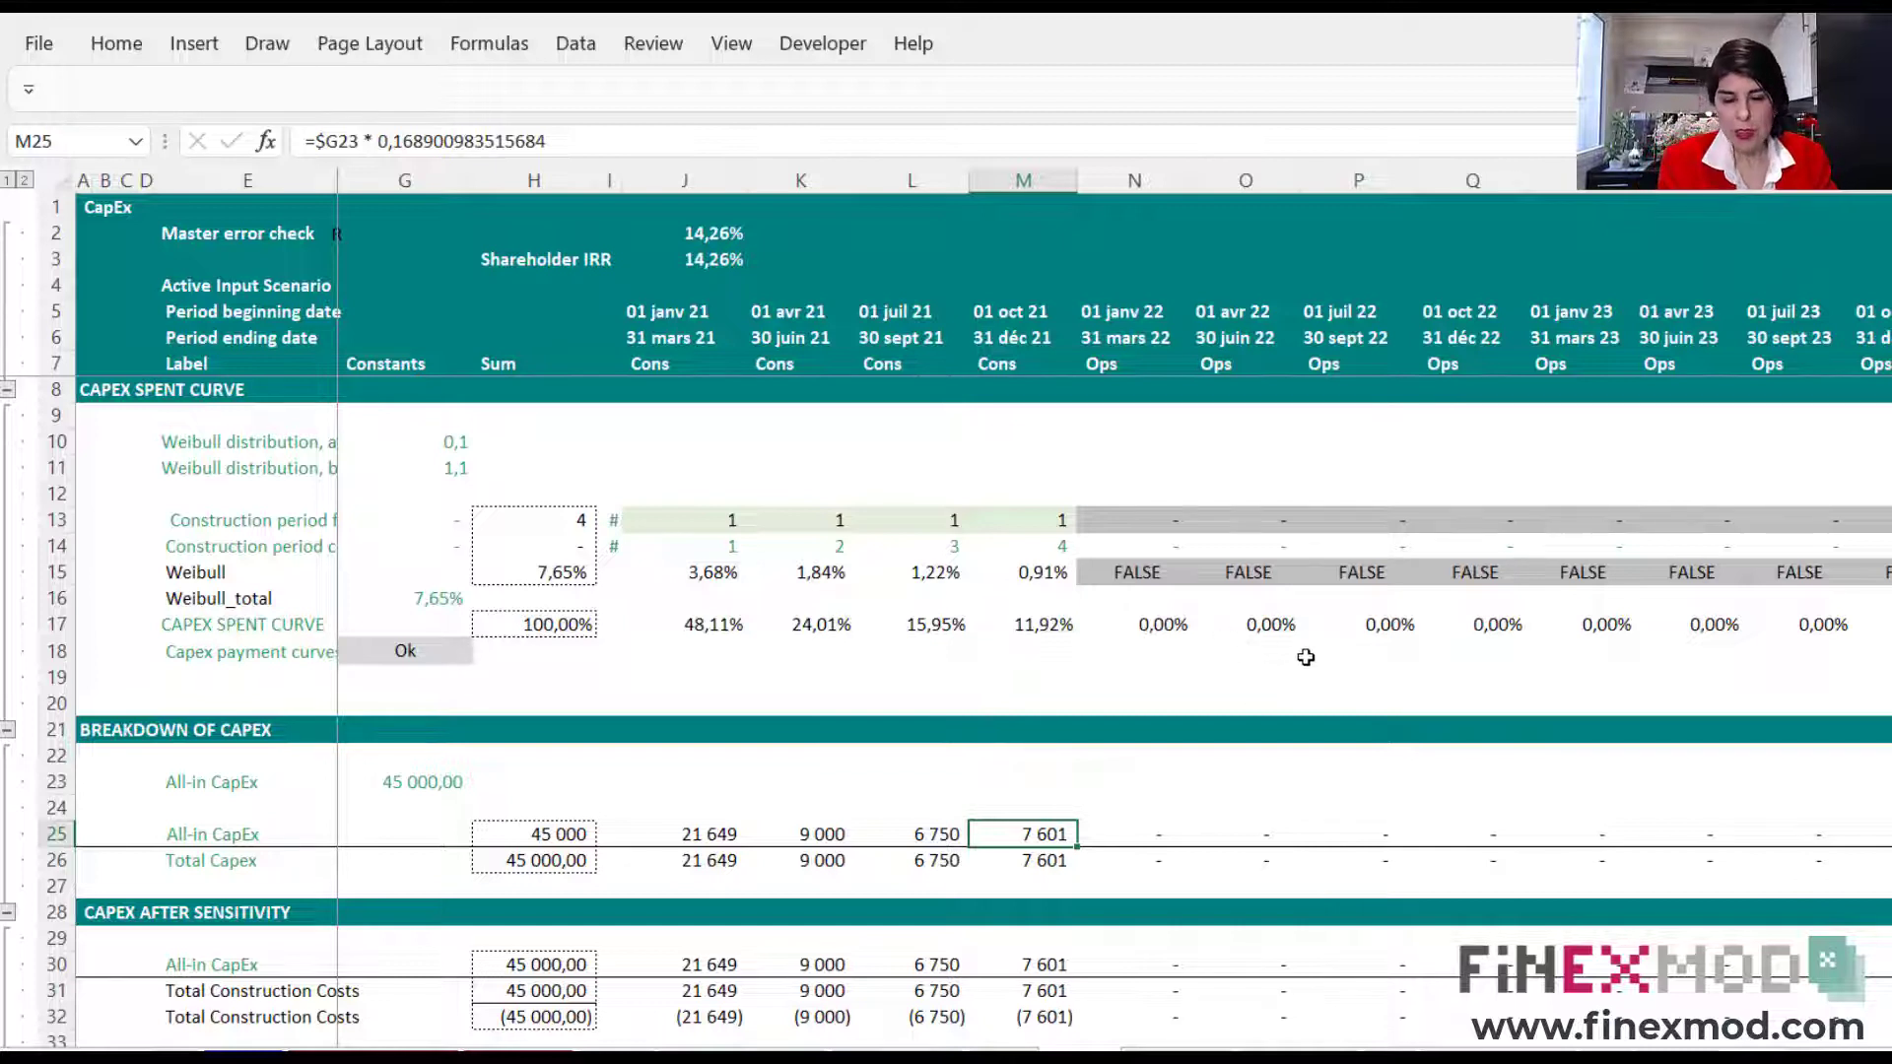
pyautogui.click(827, 52)
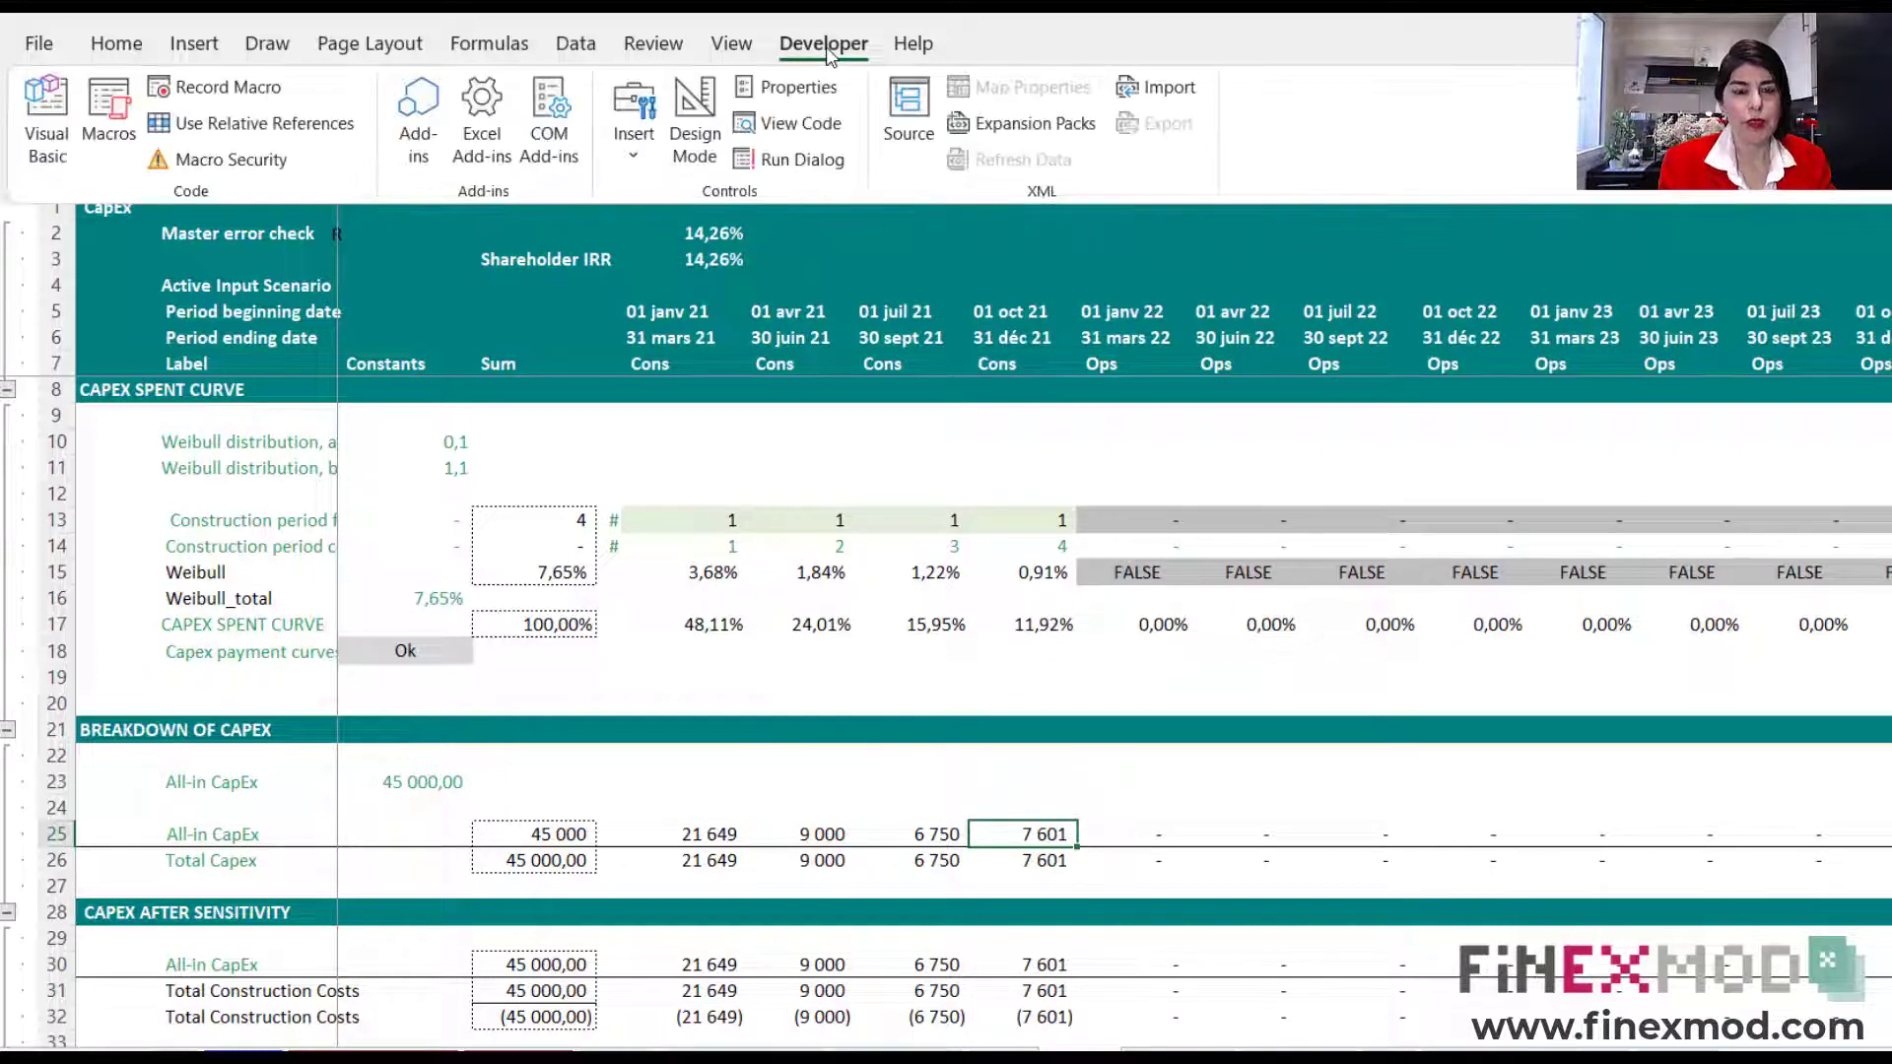
pyautogui.click(1081, 479)
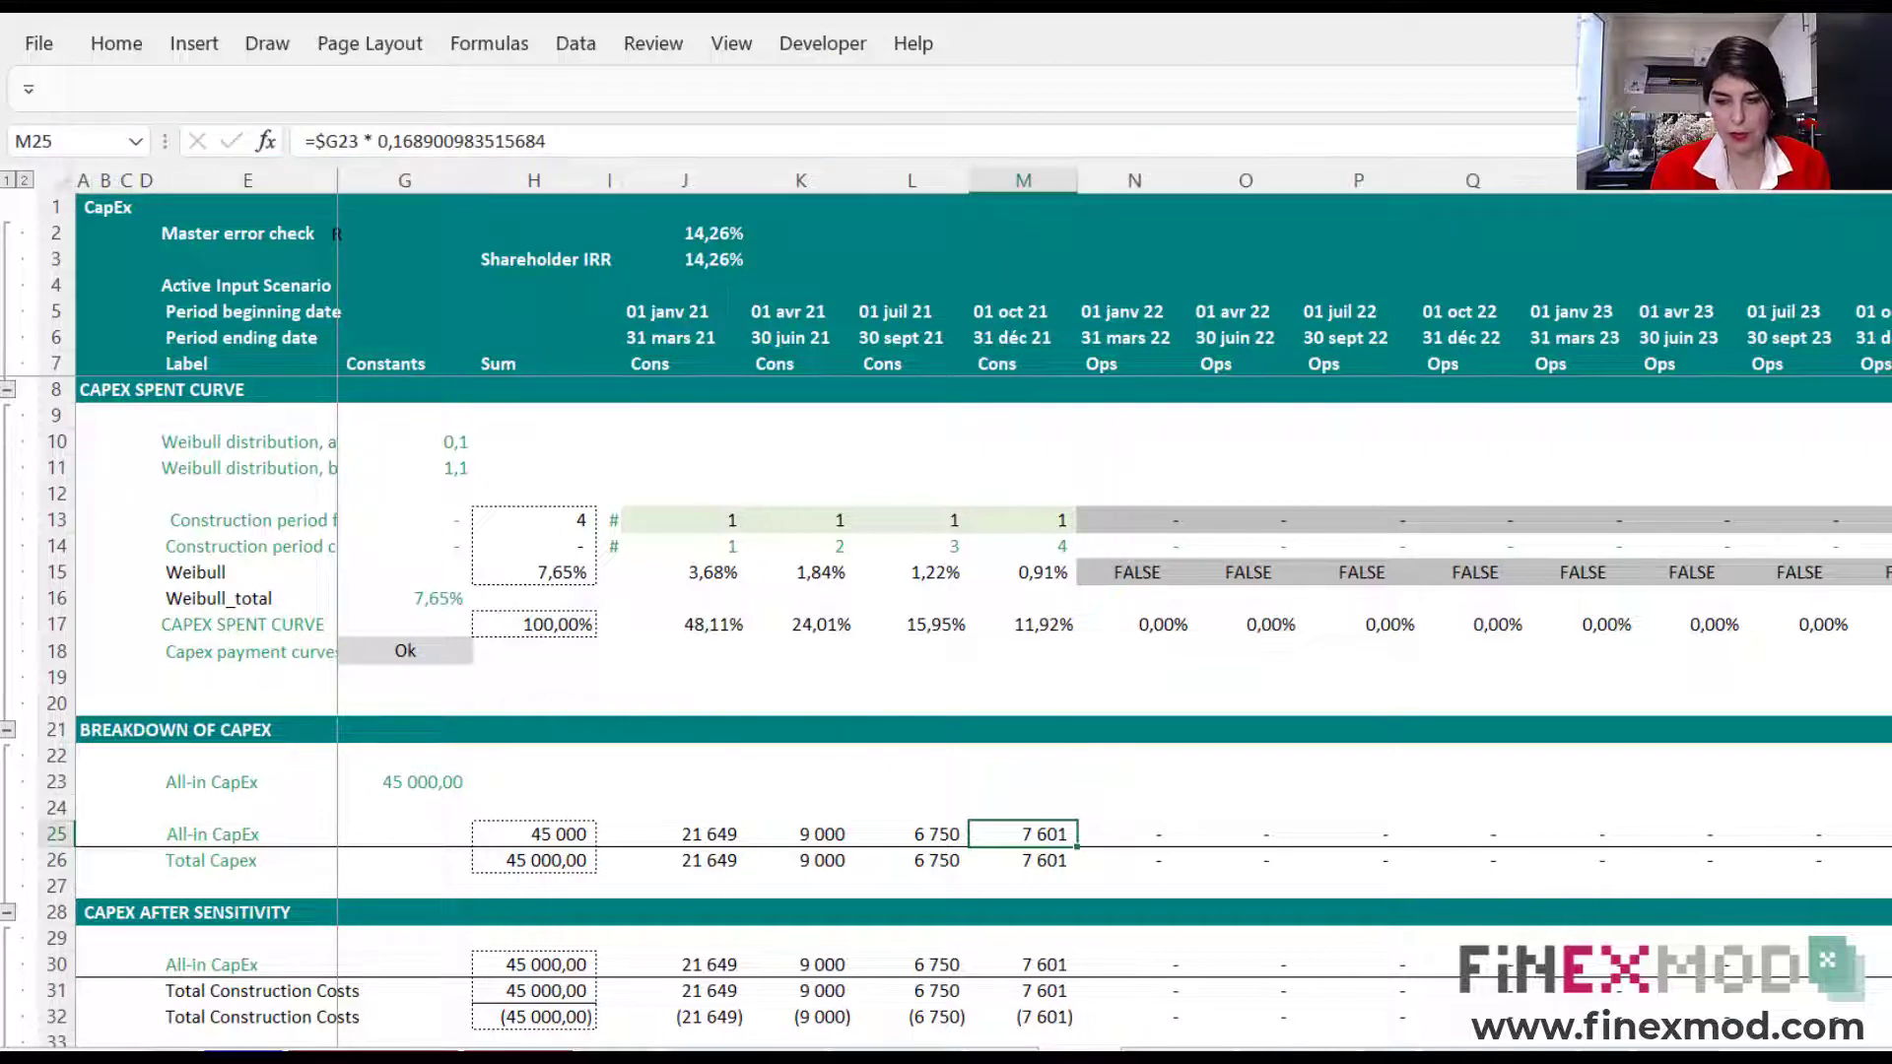
# - Open the Visual Basic editor for the financial model workbook
pyautogui.press('super+space')
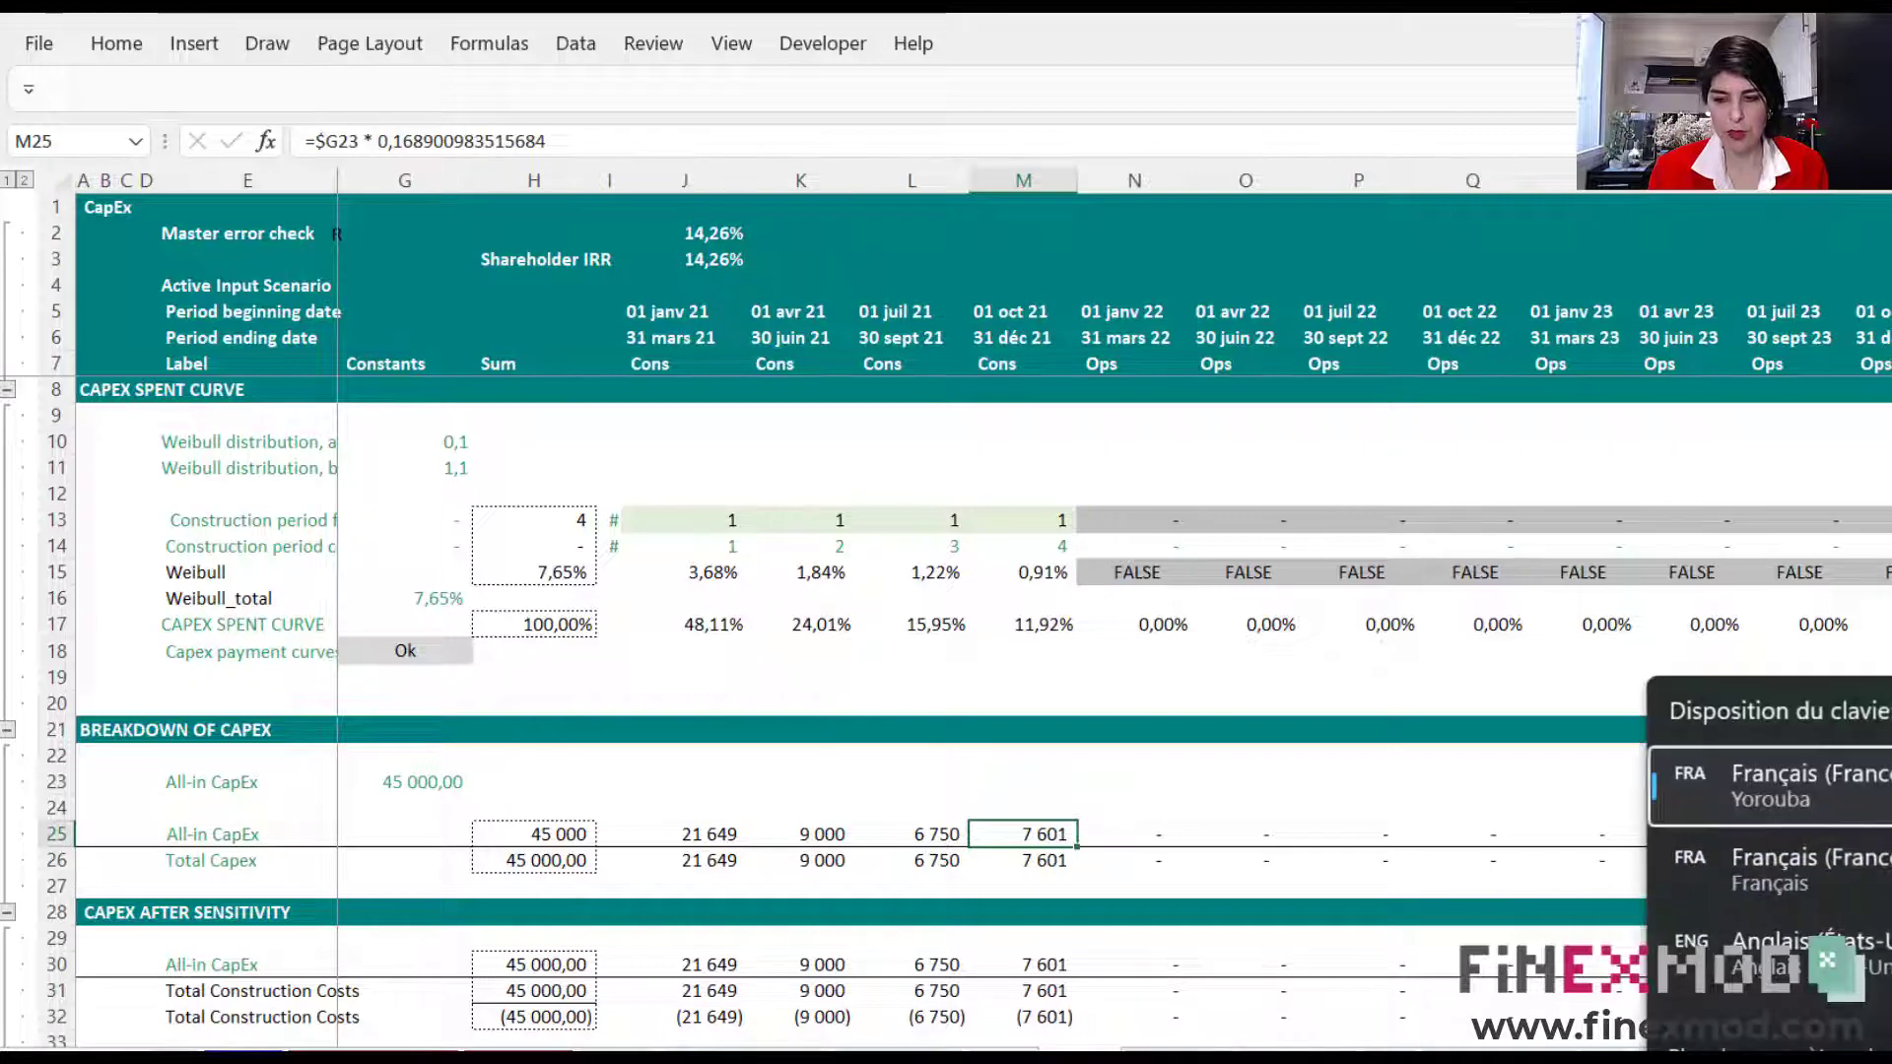
pyautogui.click(1399, 738)
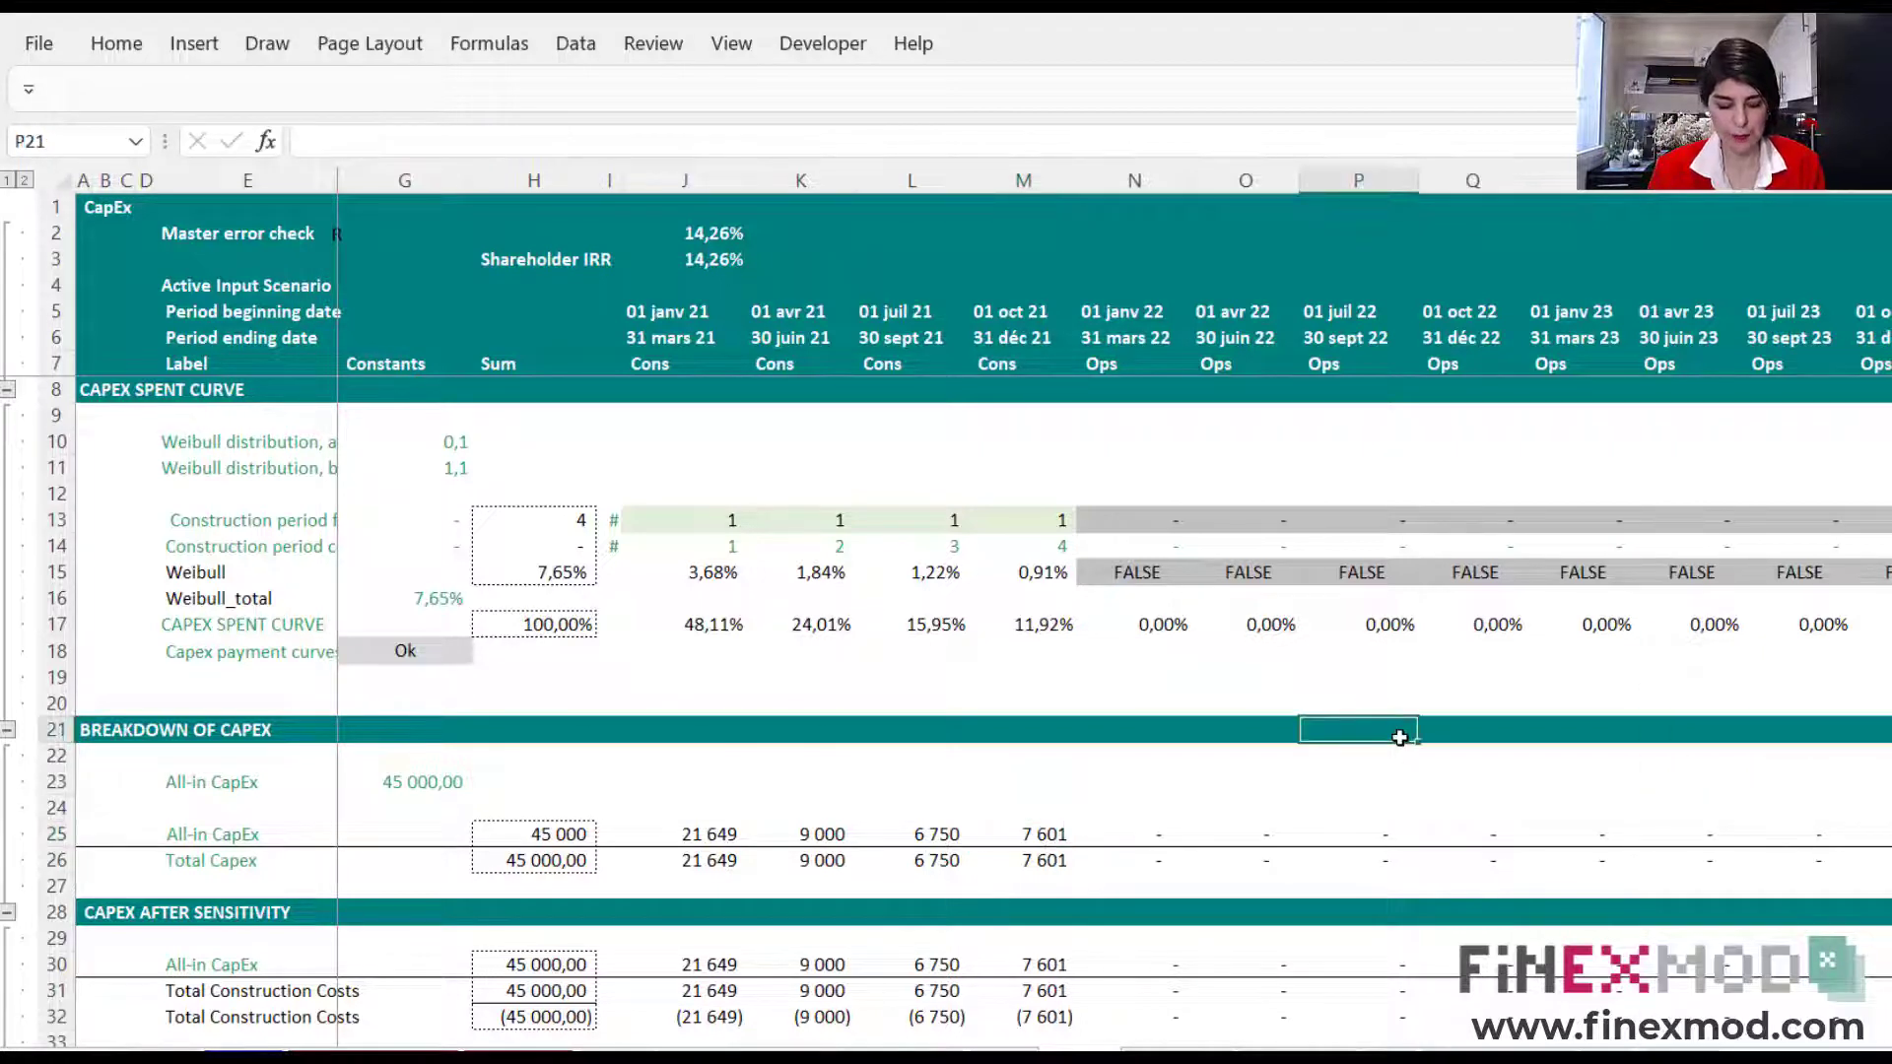
pyautogui.hotkey('alt', 'F11')
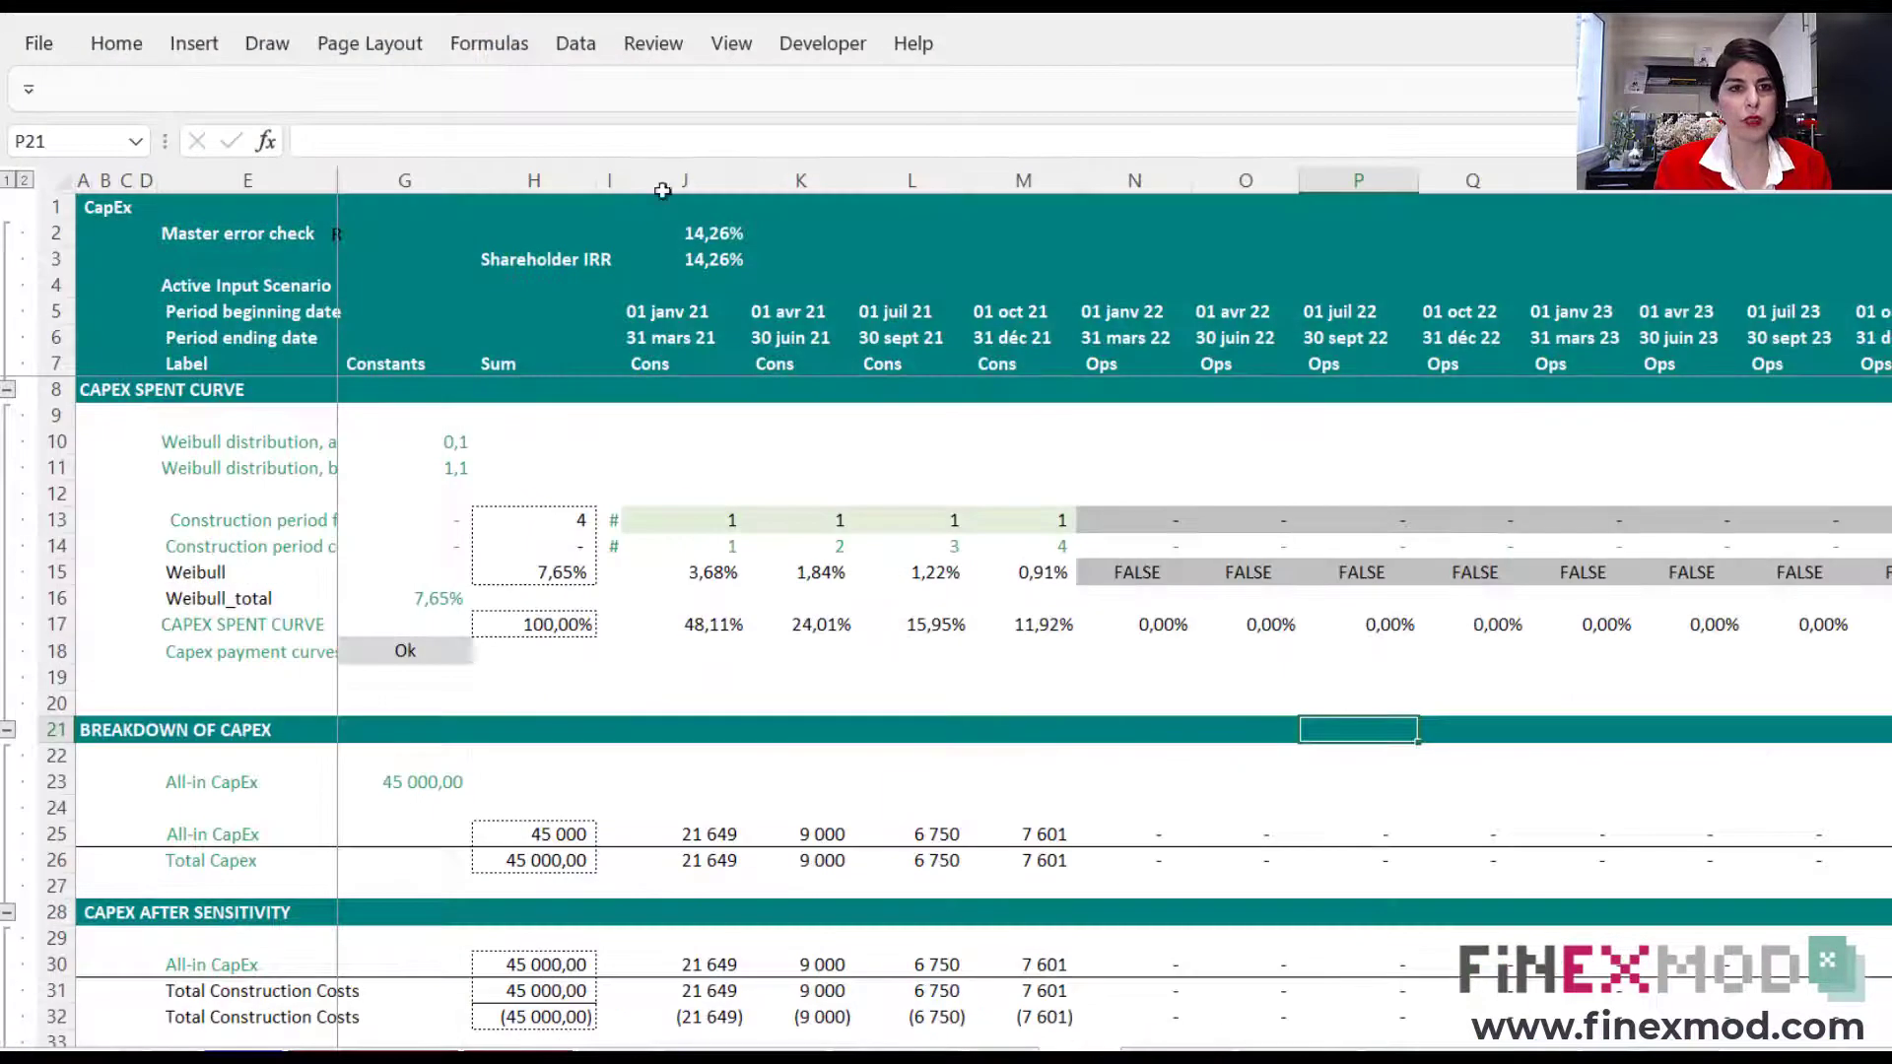
pyautogui.click(804, 55)
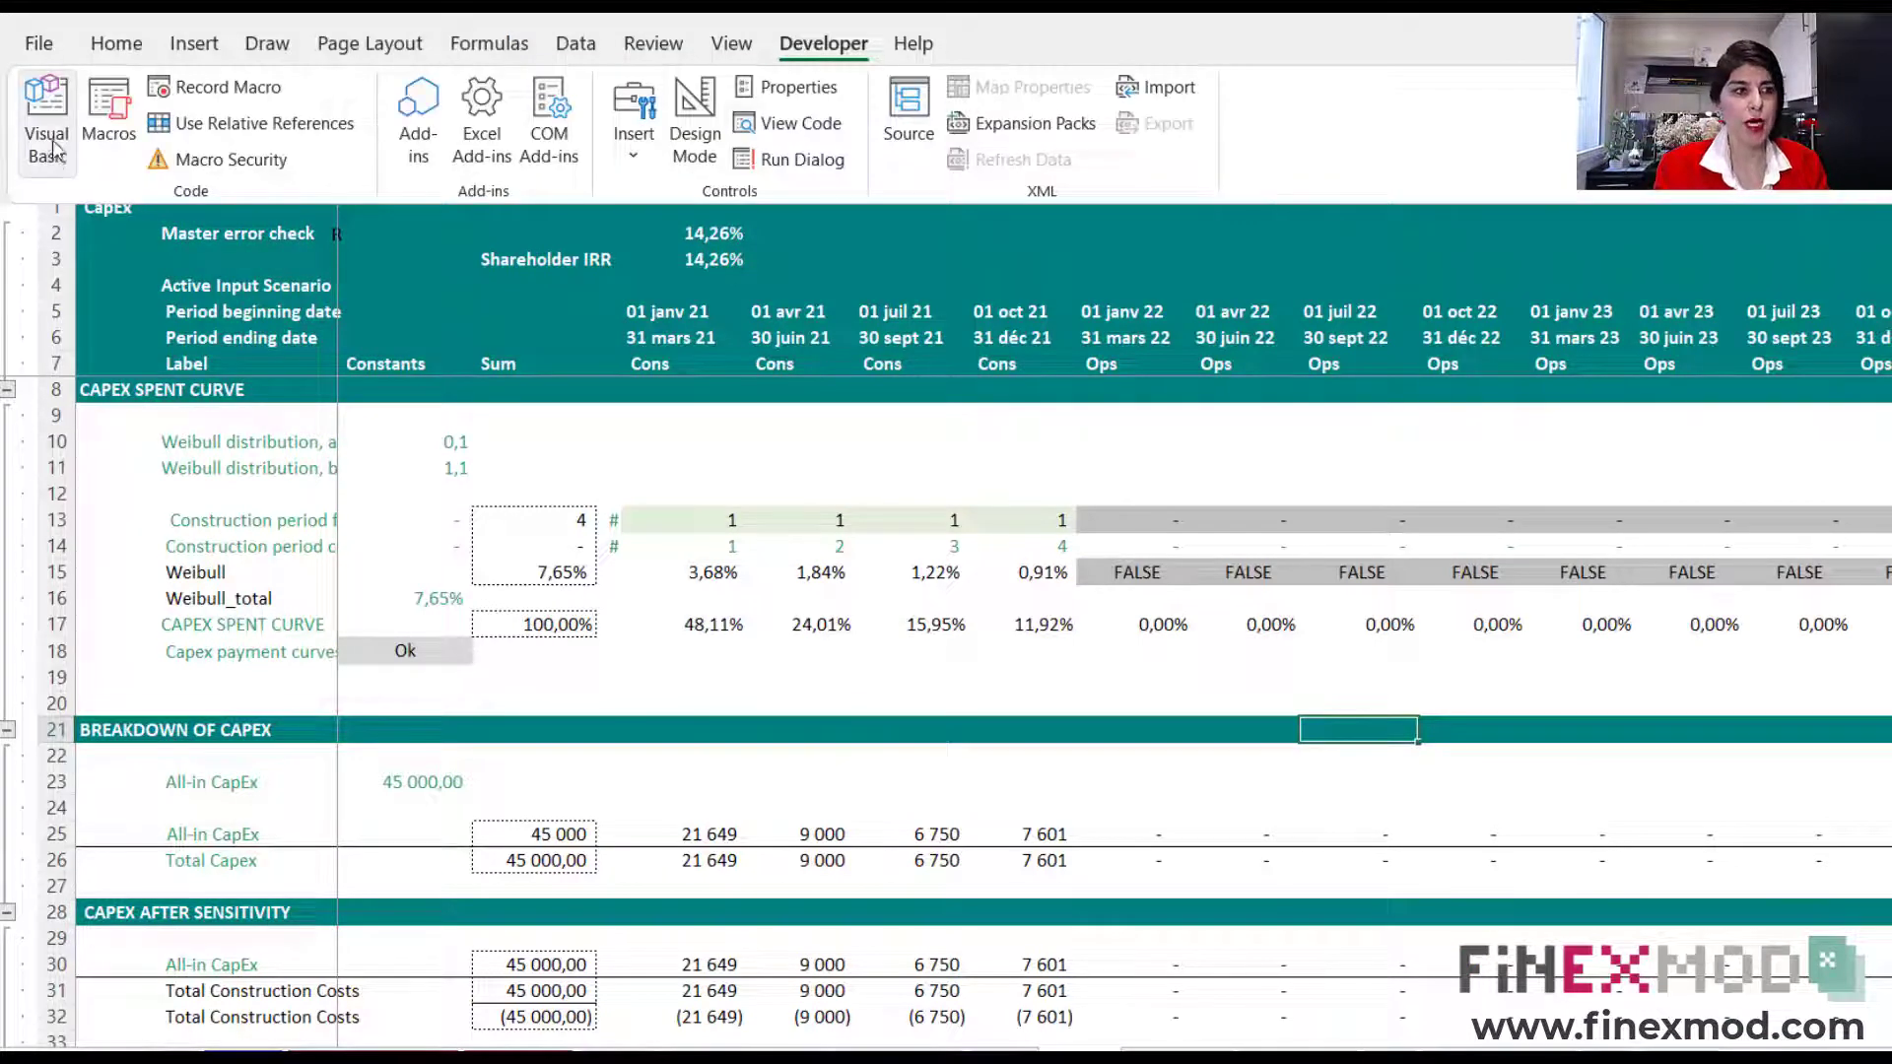
pyautogui.click(44, 123)
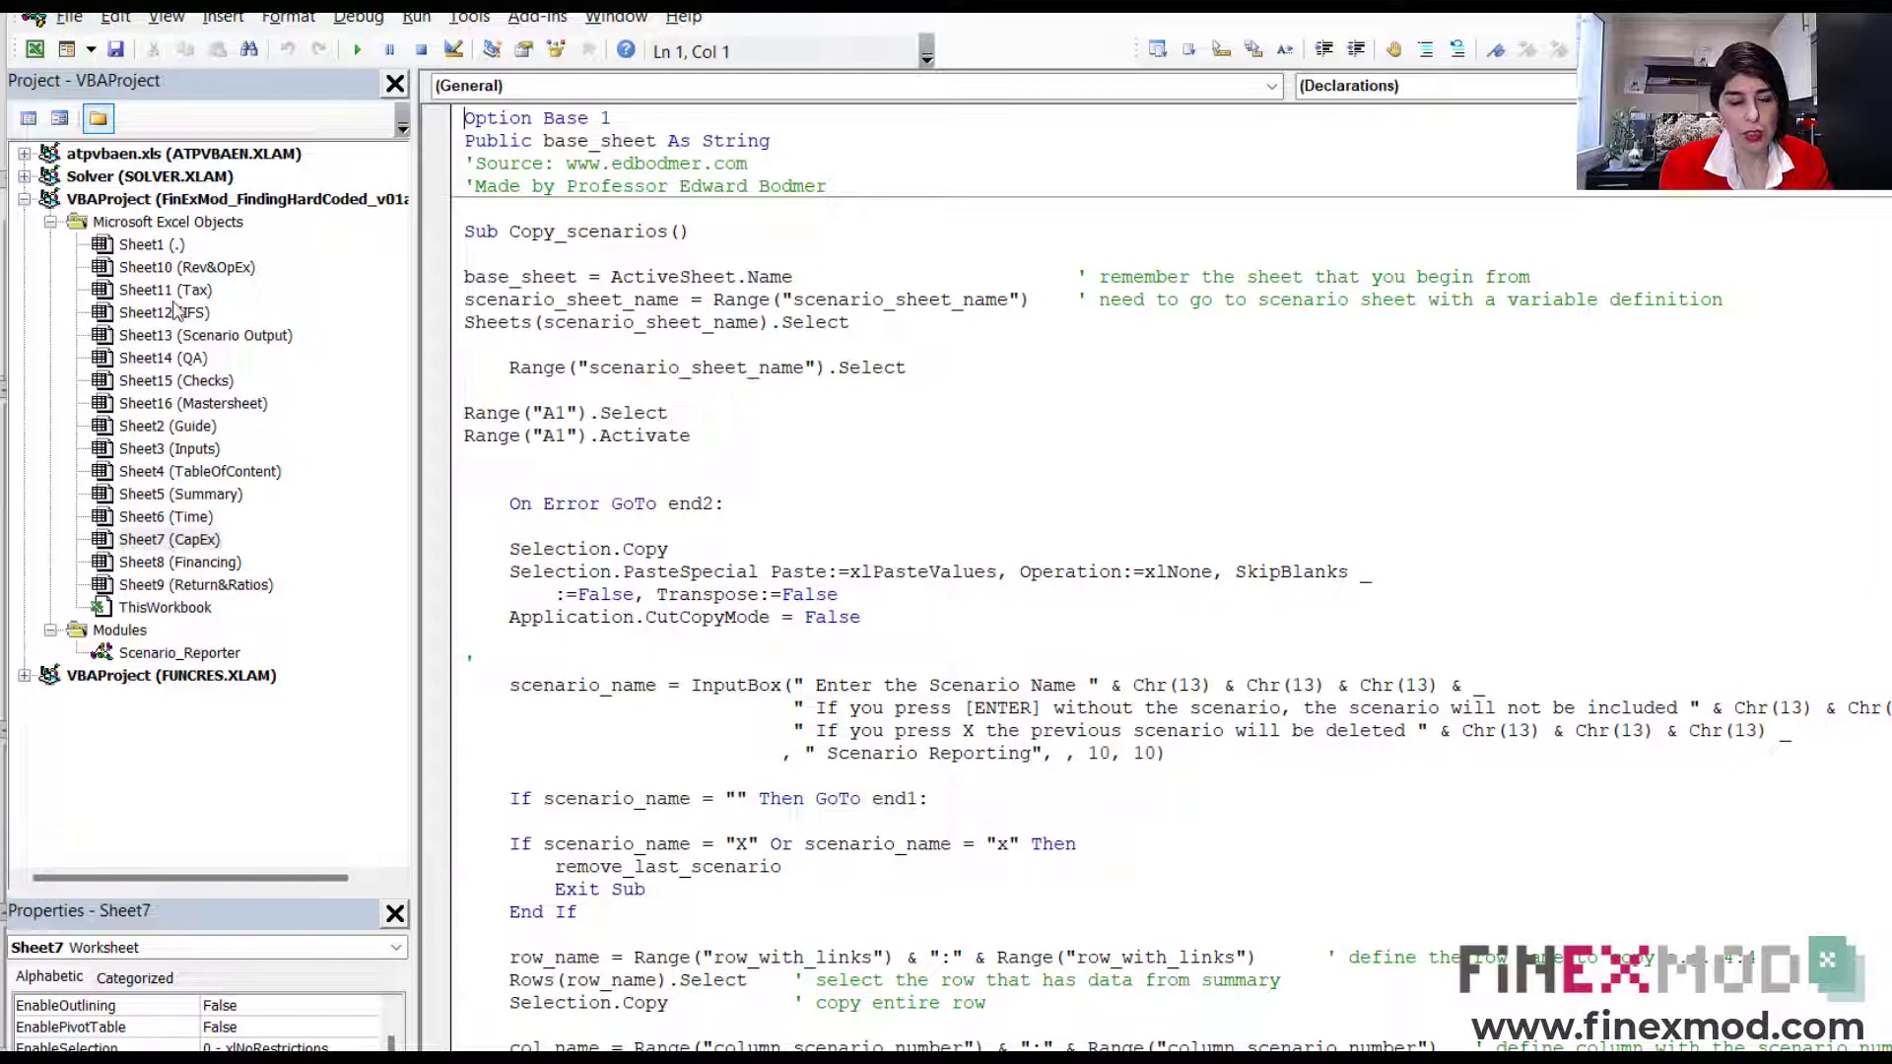
# - Look through the workbook's sheet objects and the Scenario_Reporter module in the VBA project
pyautogui.click(156, 271)
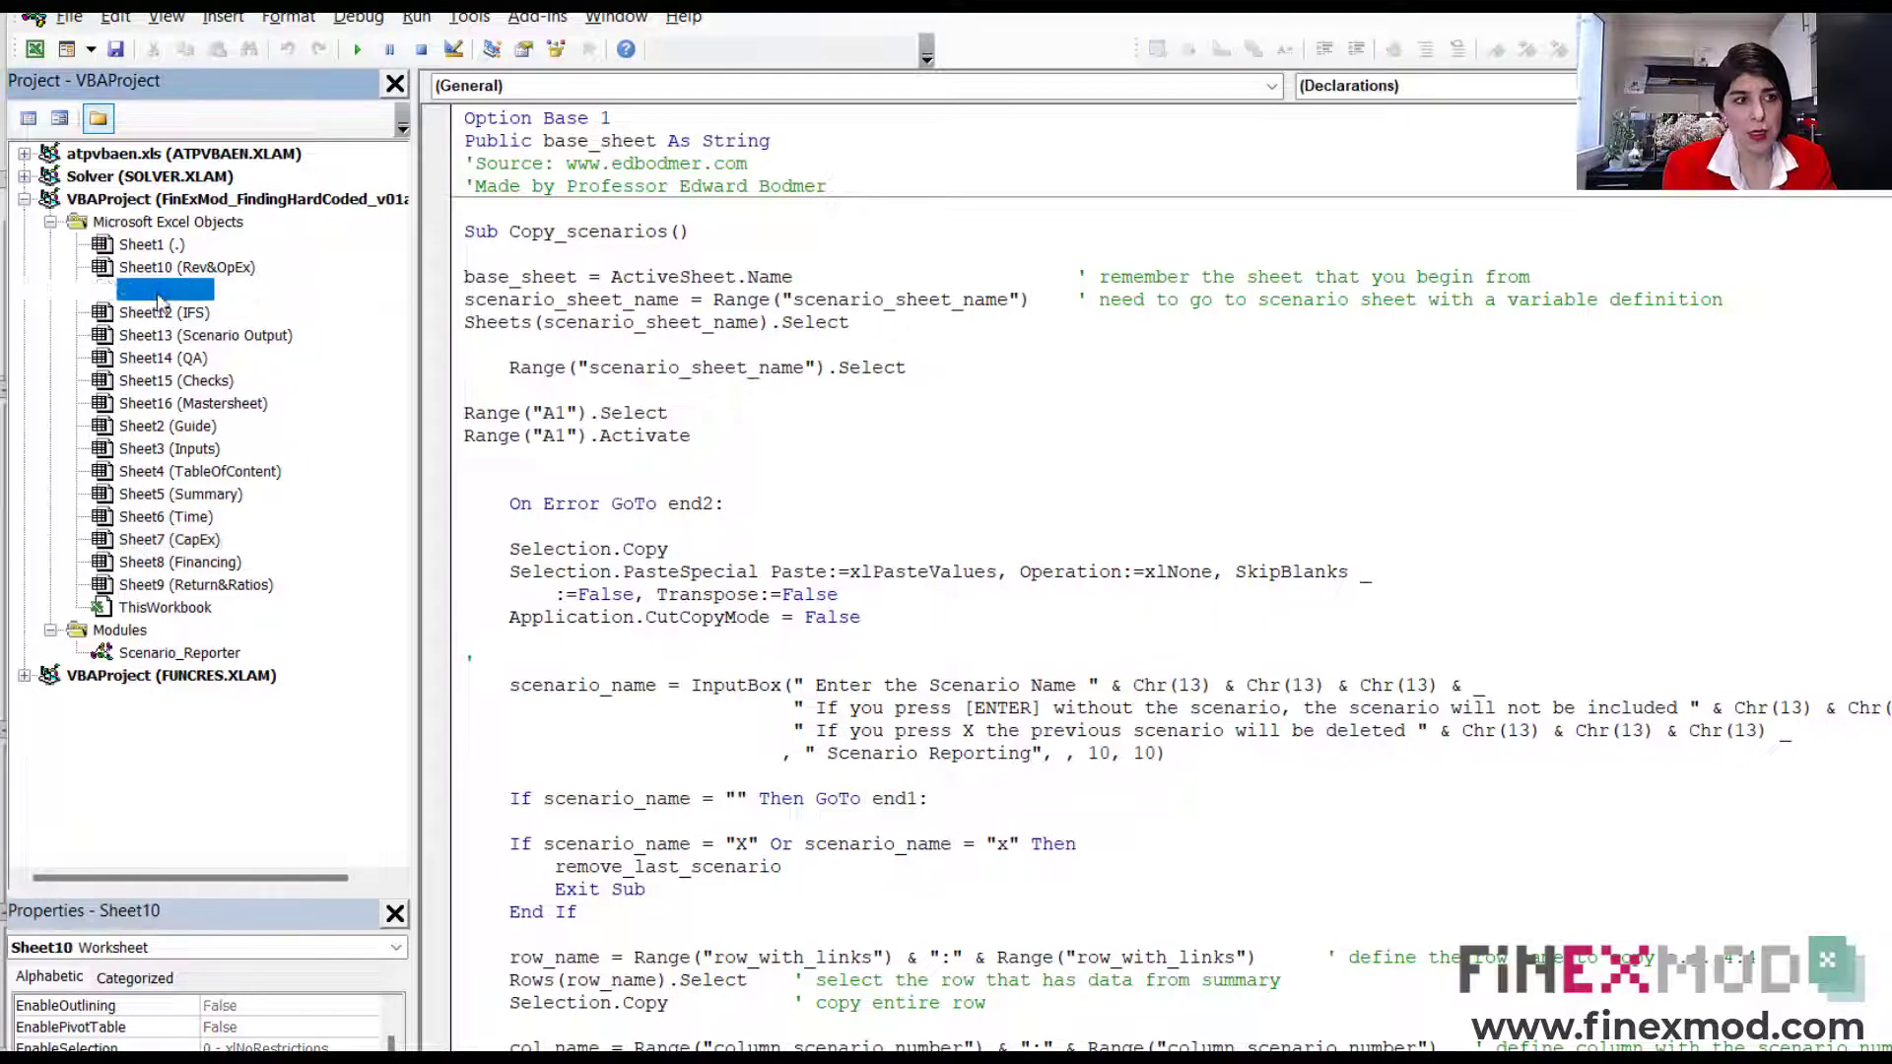
pyautogui.press('Down')
pyautogui.press('Down')
pyautogui.press('Down')
pyautogui.press('Down')
pyautogui.press('Down')
pyautogui.press('Down')
pyautogui.press('Down')
pyautogui.press('Down')
pyautogui.press('Down')
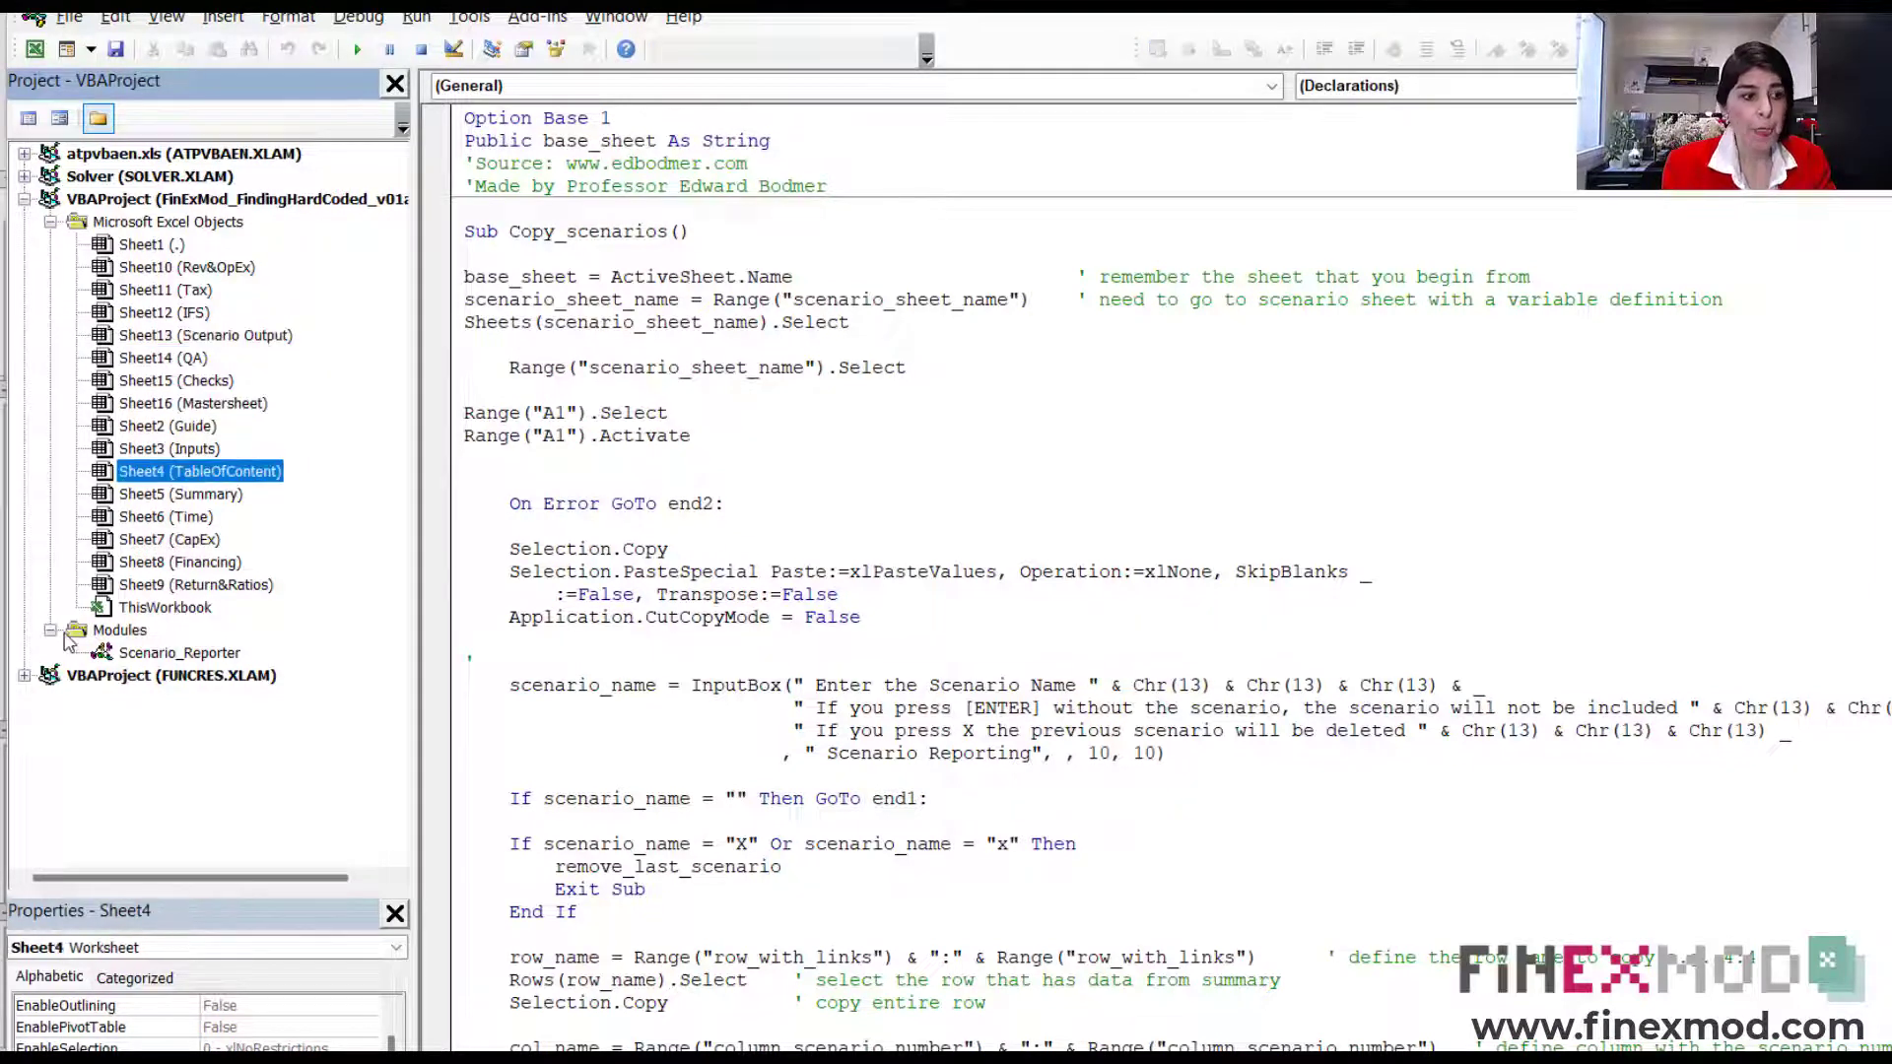
pyautogui.click(157, 656)
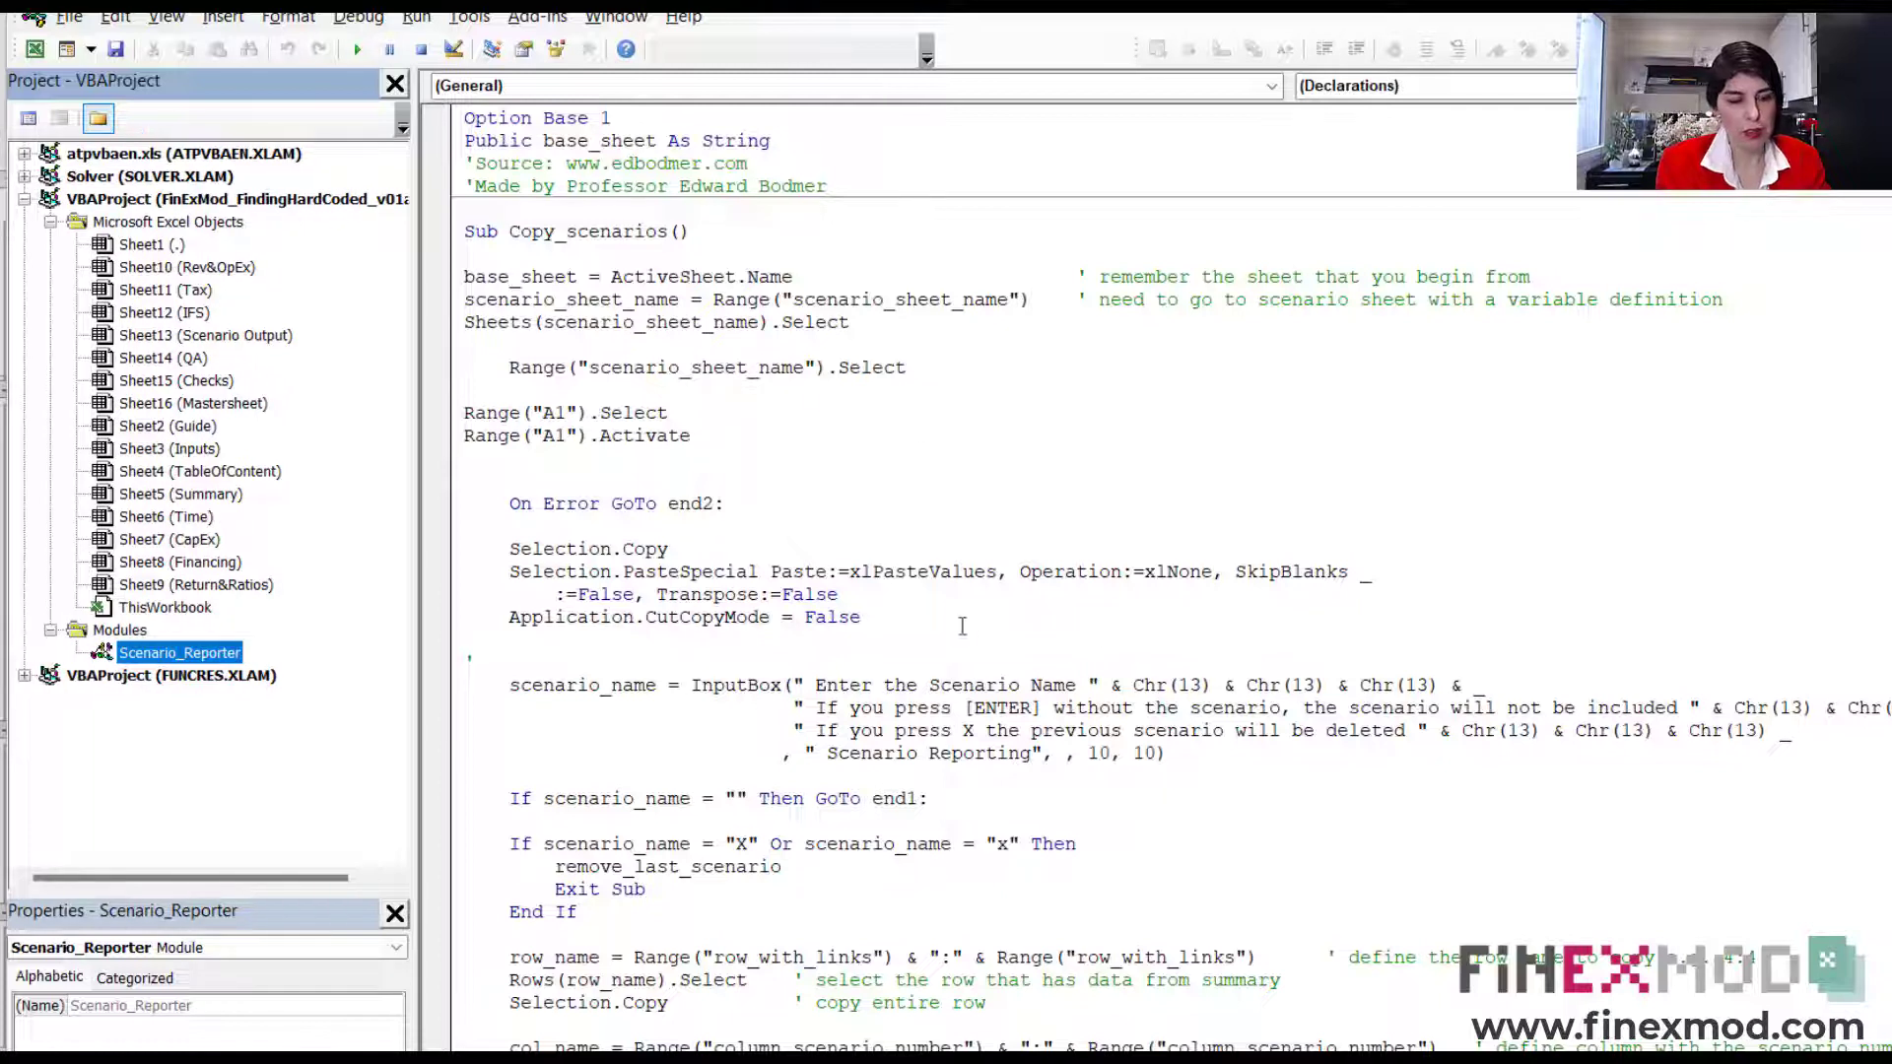
# - Insert a new standard module into the model's VBA project and place the cursor in its empty code area
pyautogui.rightClick(203, 654)
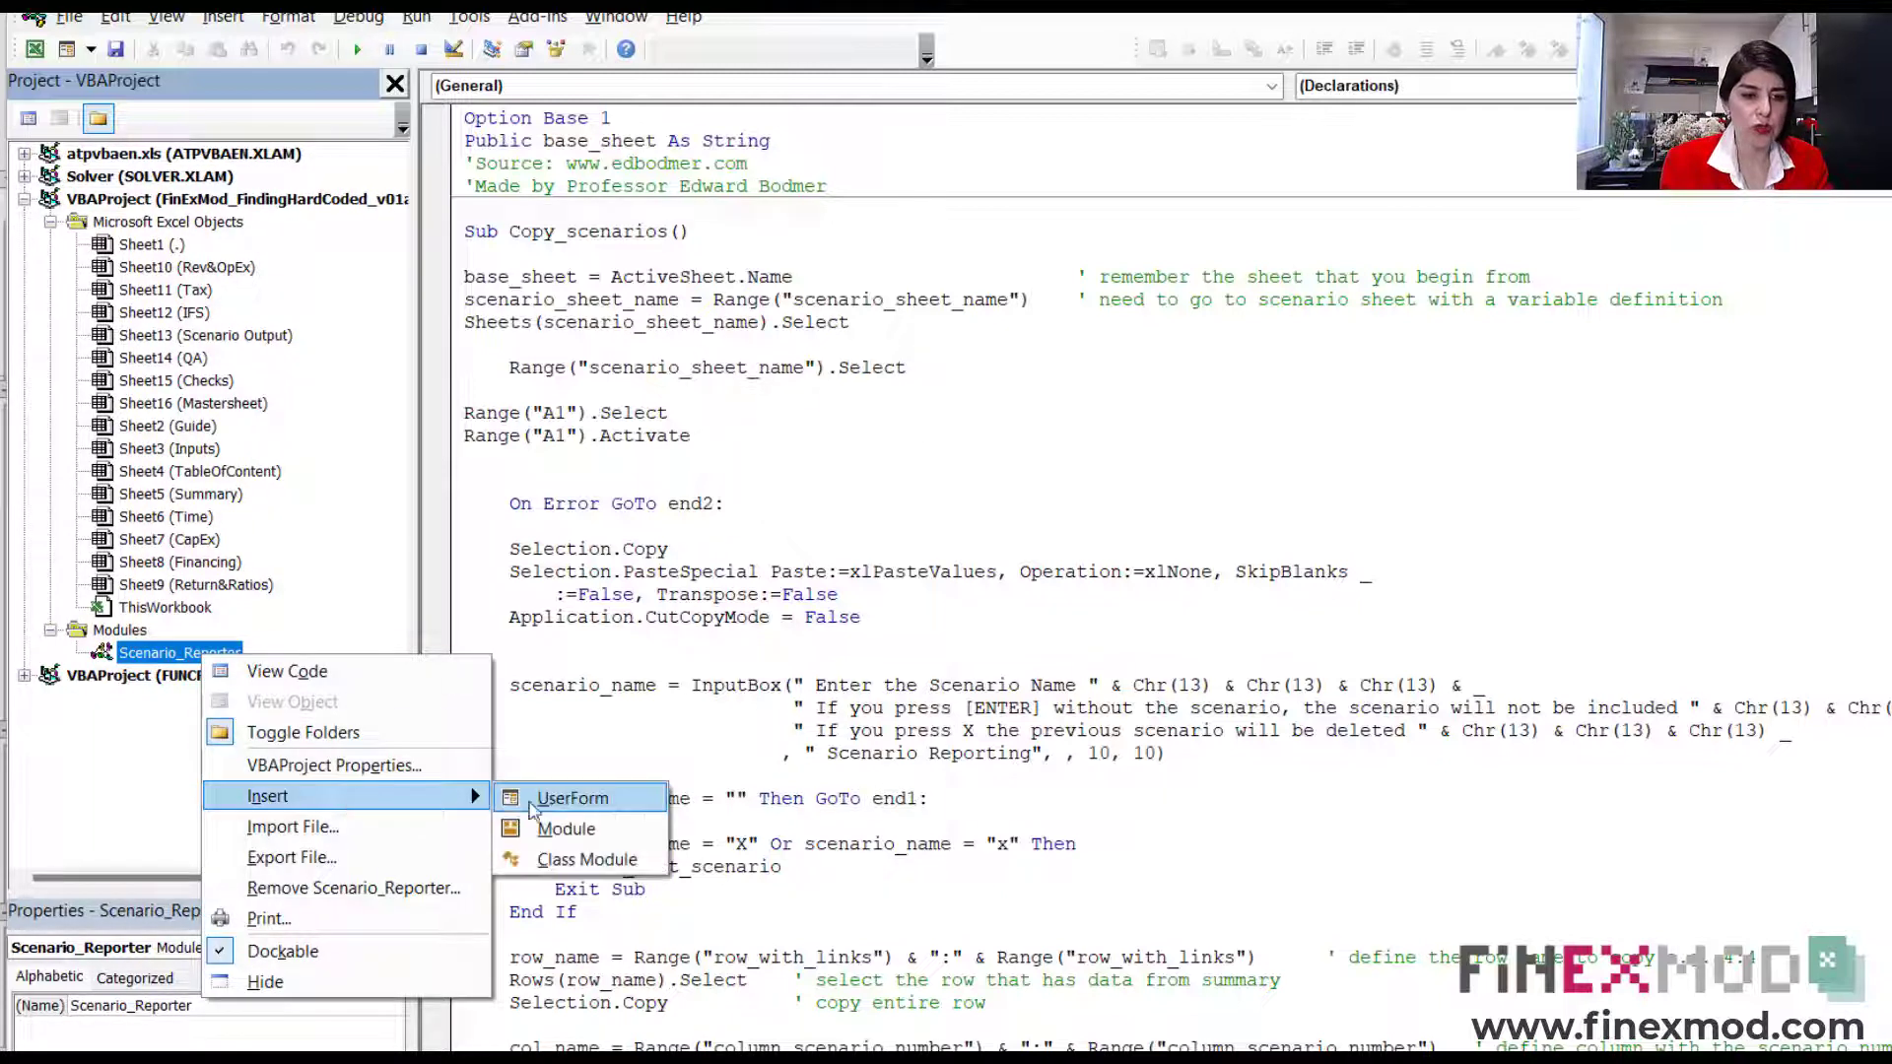
pyautogui.press('Escape')
pyautogui.press('Escape')
pyautogui.hotkey('alt', 'i')
pyautogui.press('m')
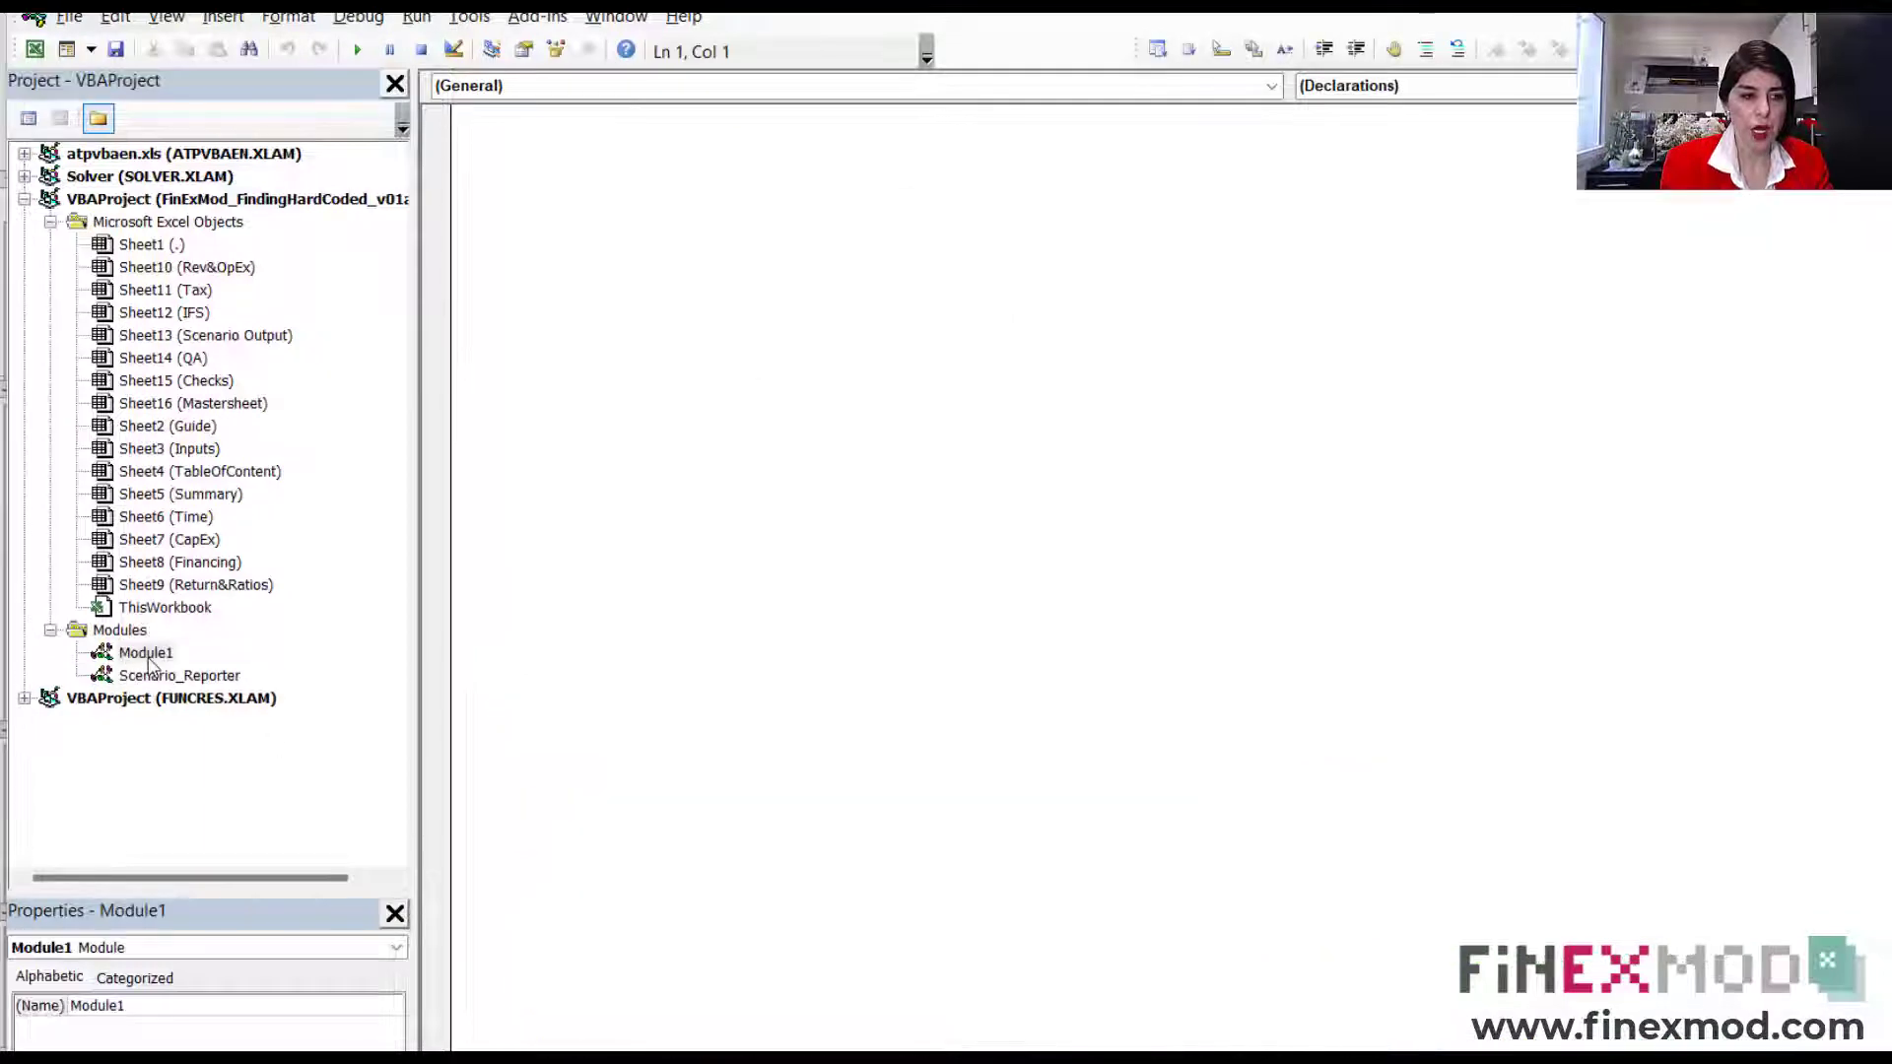
pyautogui.click(998, 320)
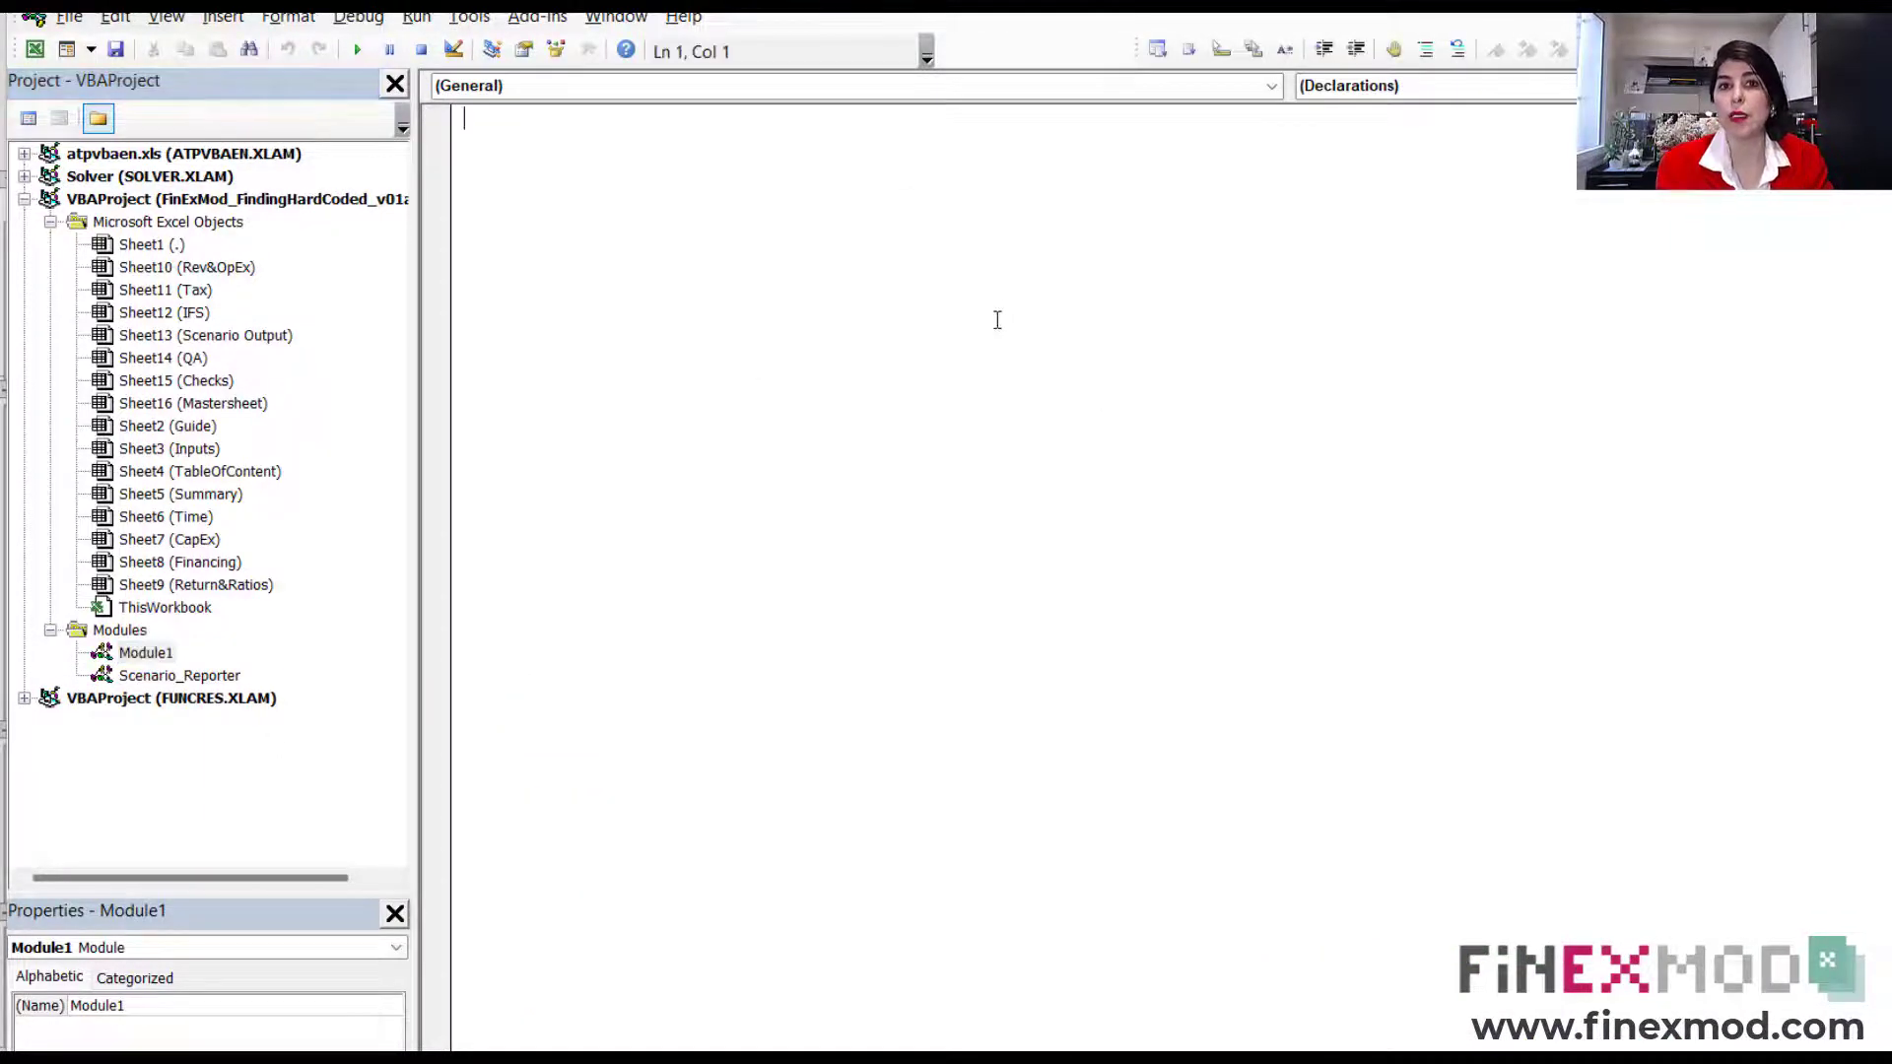
# - Copy the CellUsesLiteralValue function code from the blog post in the browser and paste it into the empty module in the Visual Basic editor
pyautogui.hotkey('alt', 'Tab')
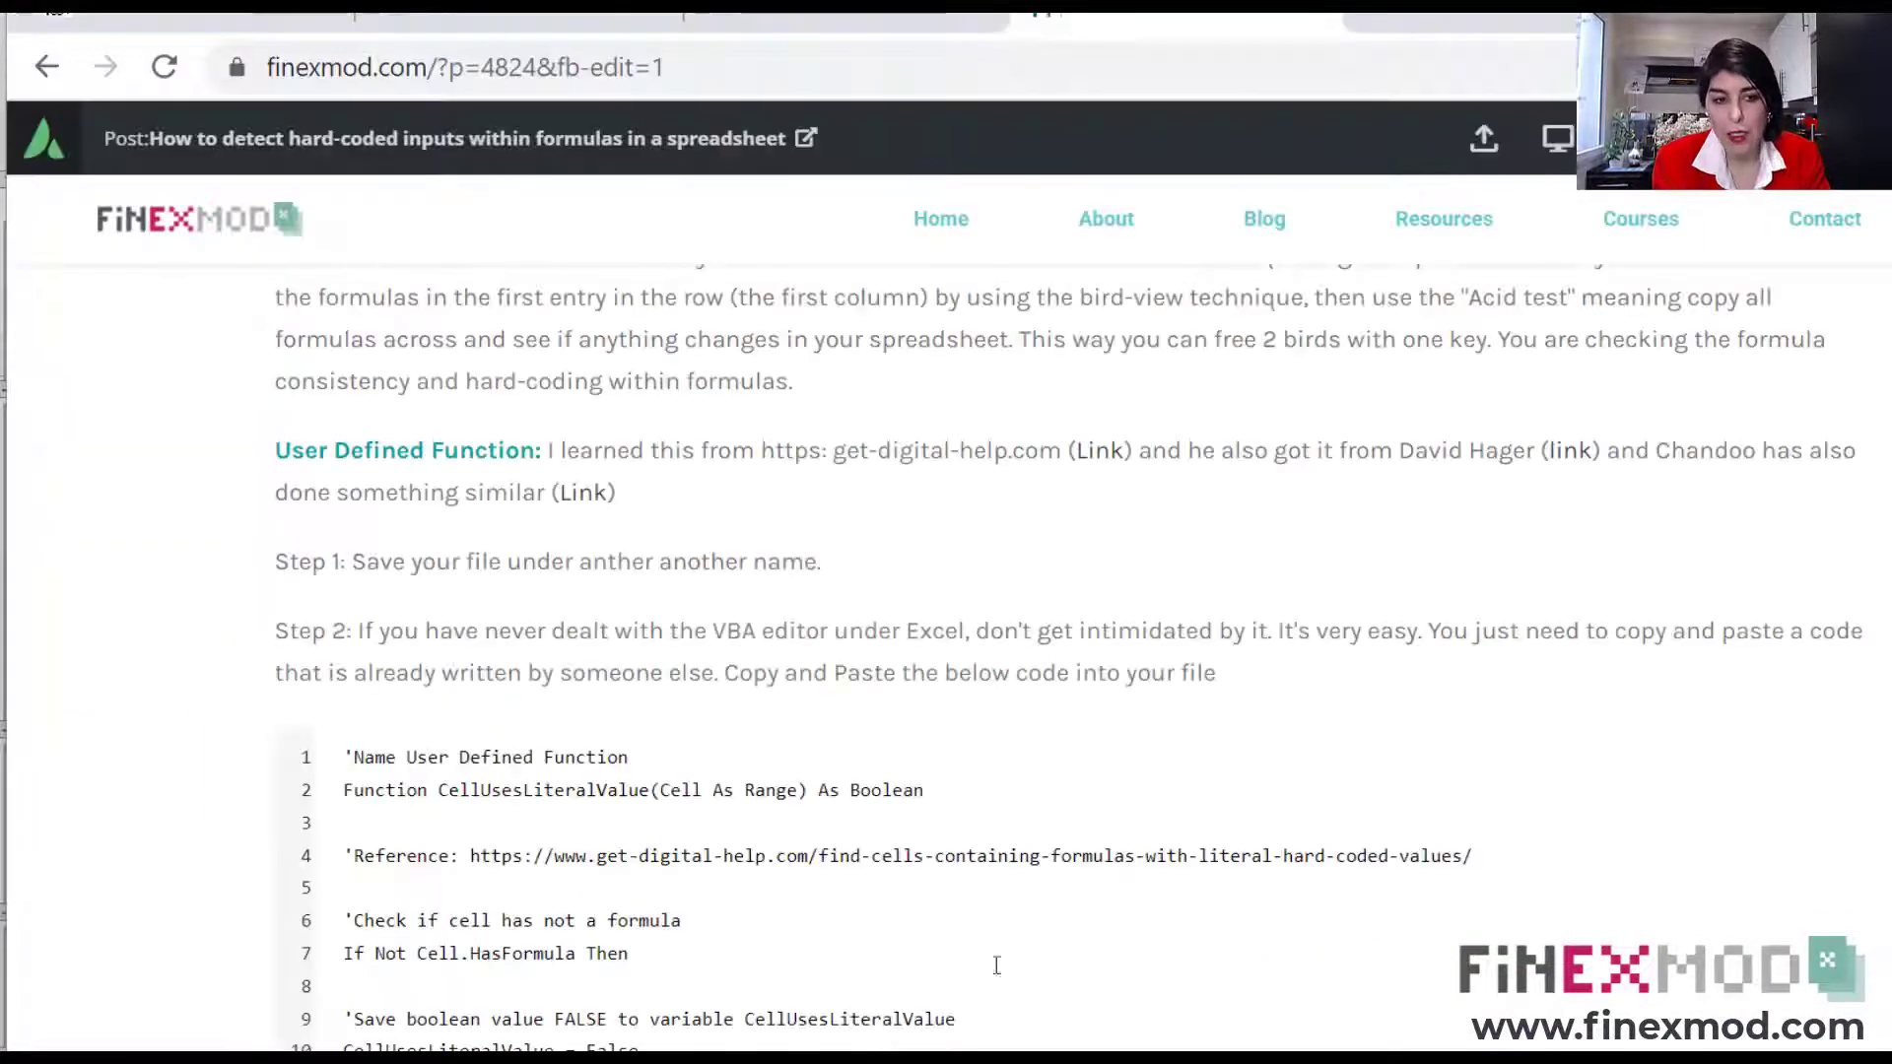
pyautogui.scroll(-2, 866, 508)
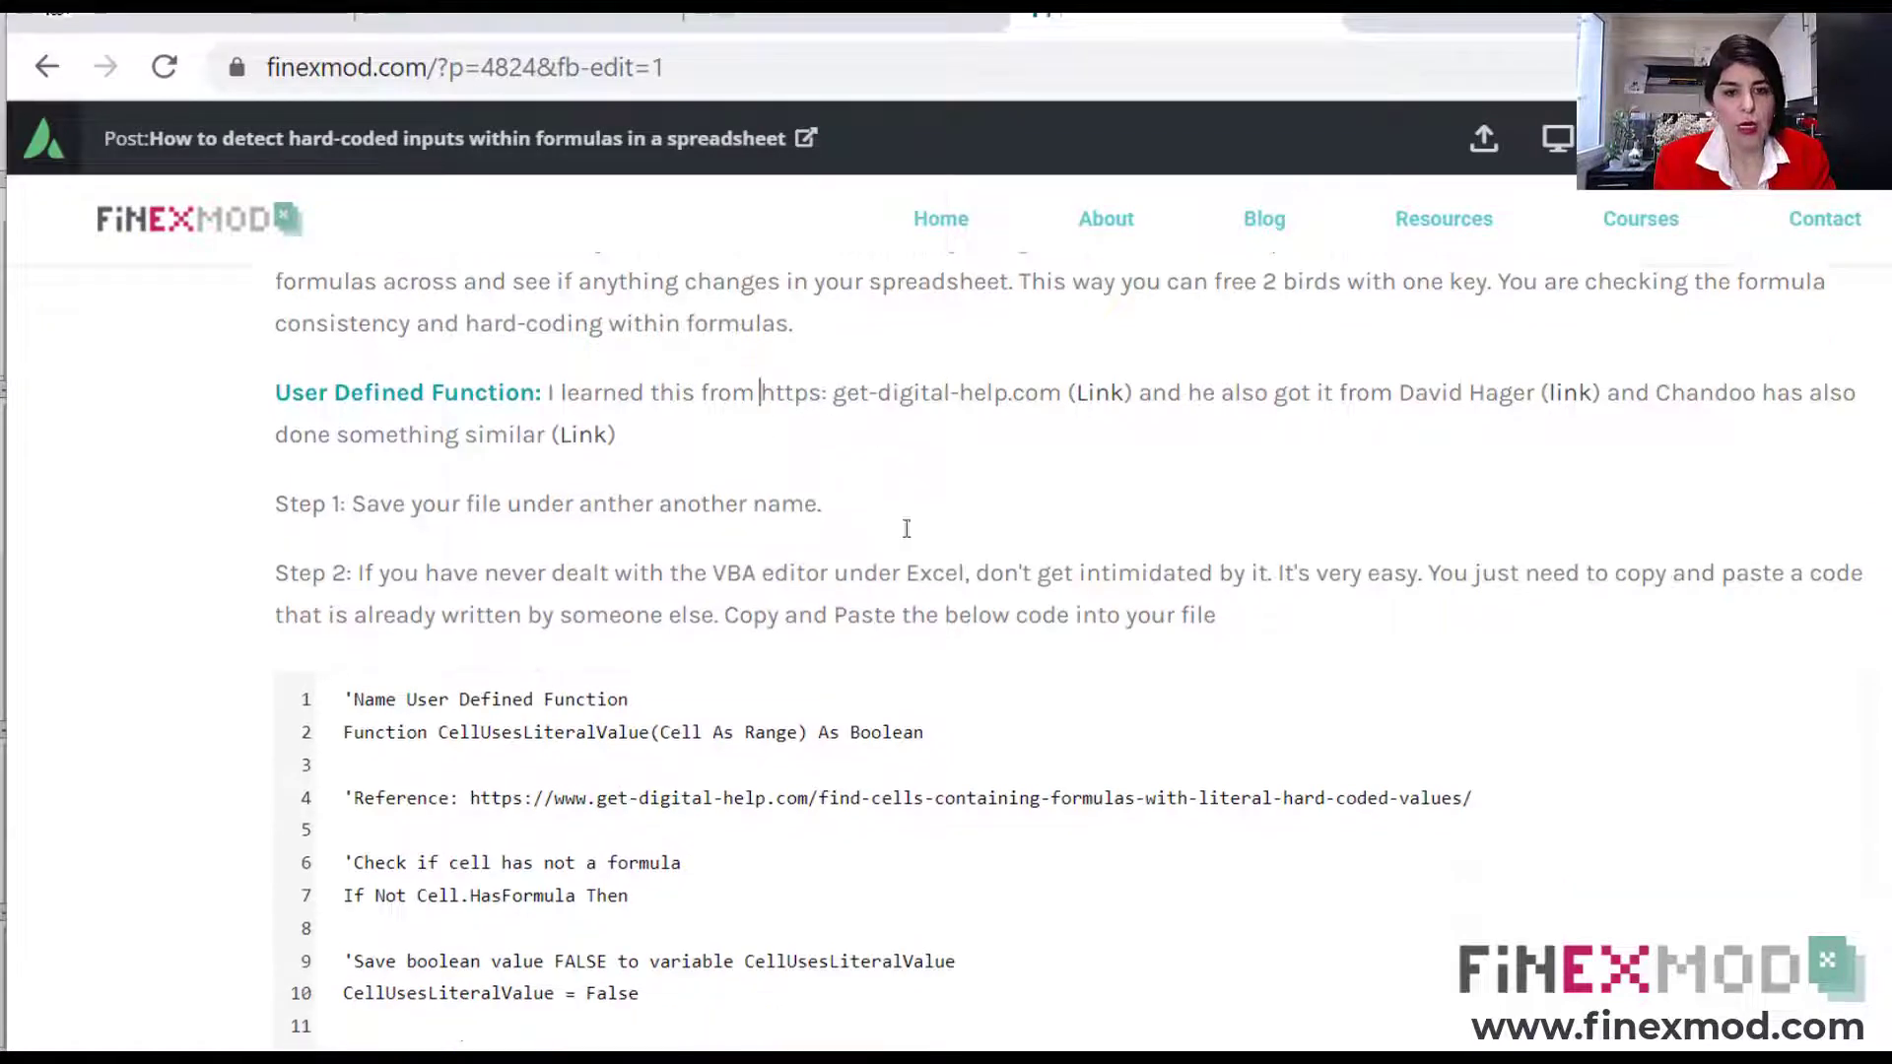
pyautogui.moveTo(1155, 557)
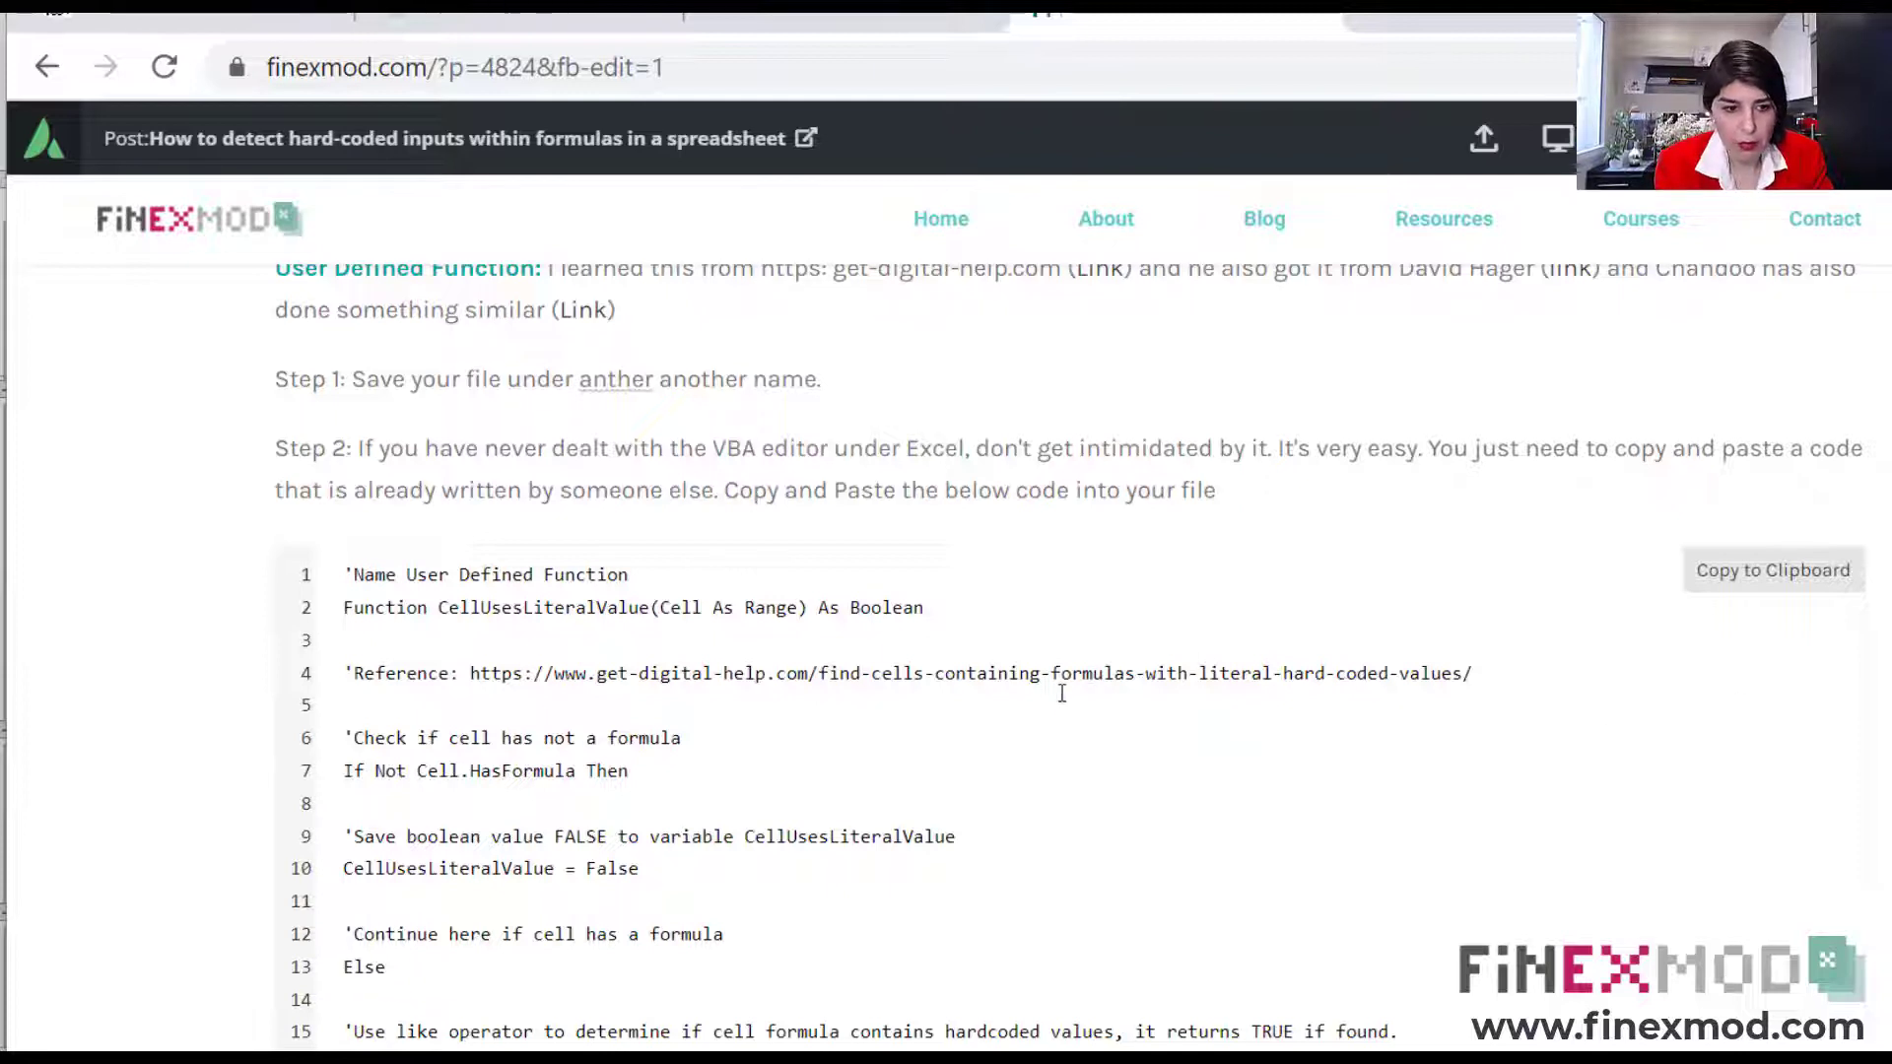
pyautogui.rightClick(559, 670)
pyautogui.click(517, 658)
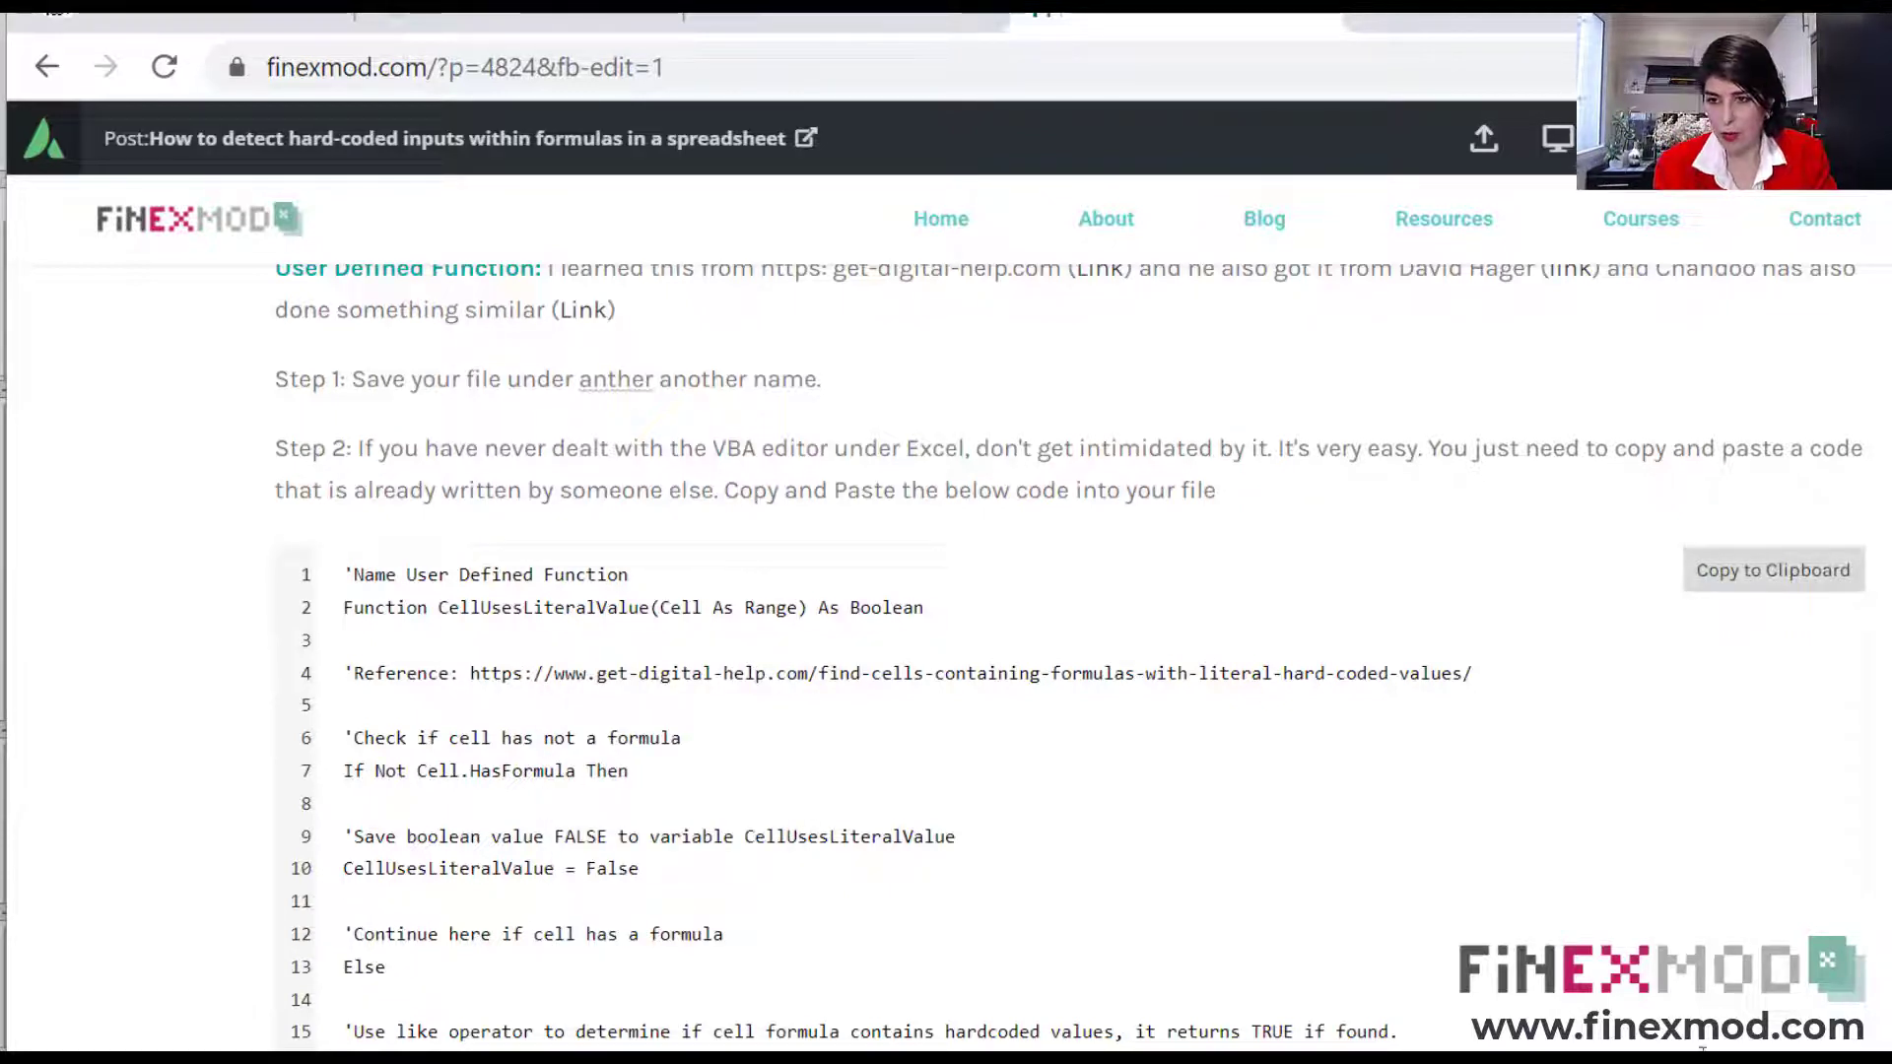
pyautogui.hotkey('alt', 'Tab')
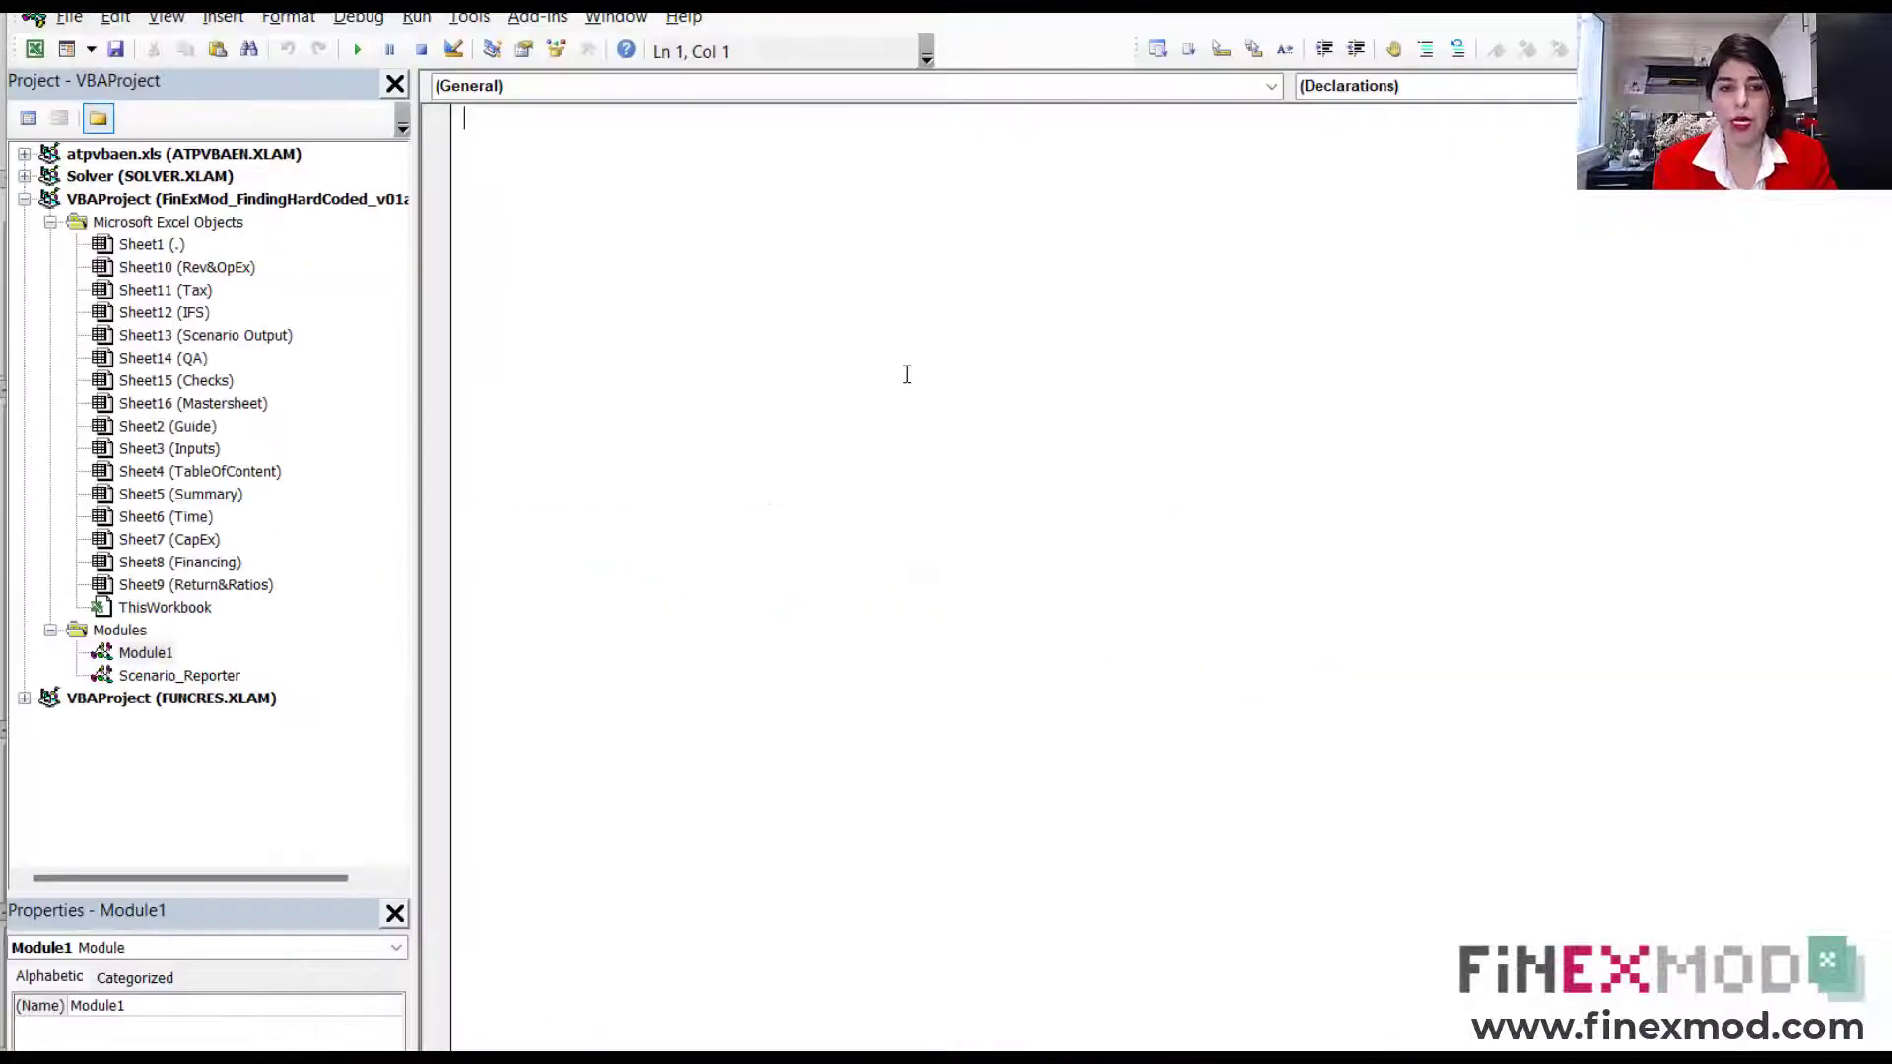
pyautogui.hotkey('ctrl', 'v')
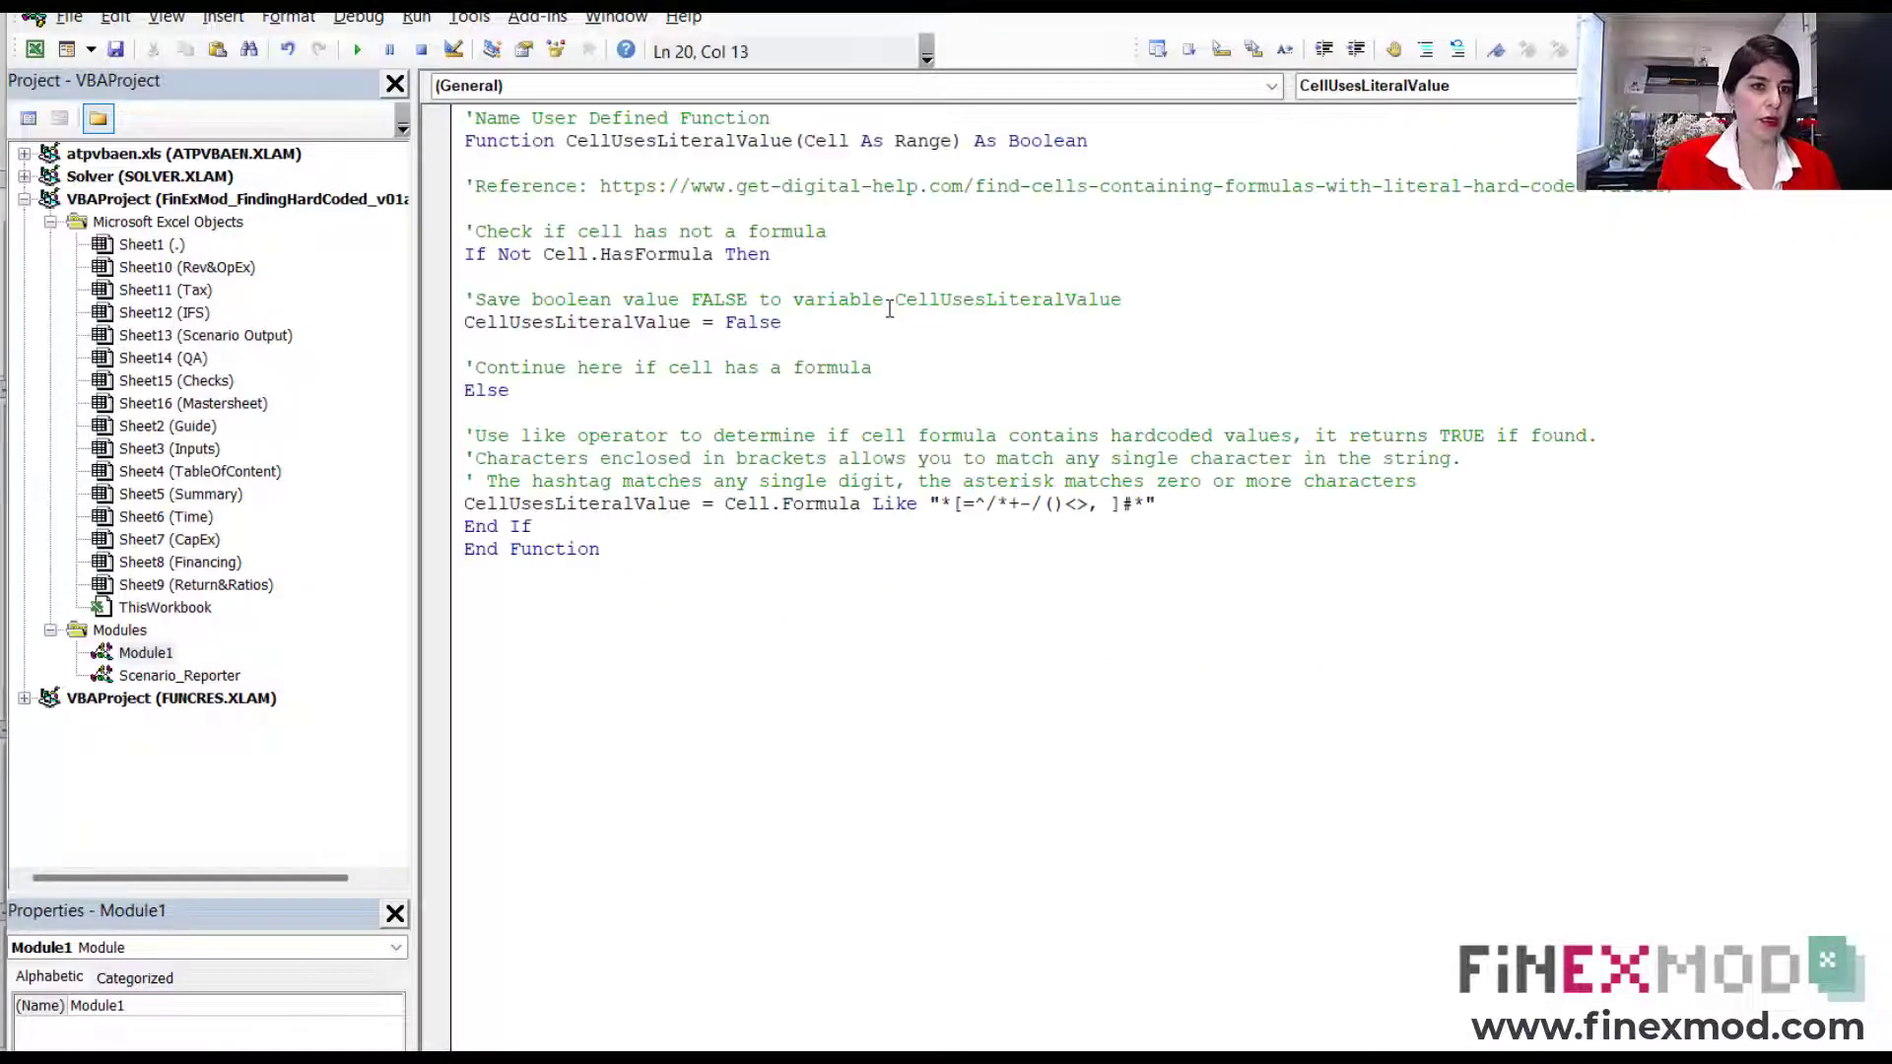
# - Rename the module containing the CellUsesLiteralValue function as Hardcodeddetector
pyautogui.click(153, 655)
pyautogui.click(138, 947)
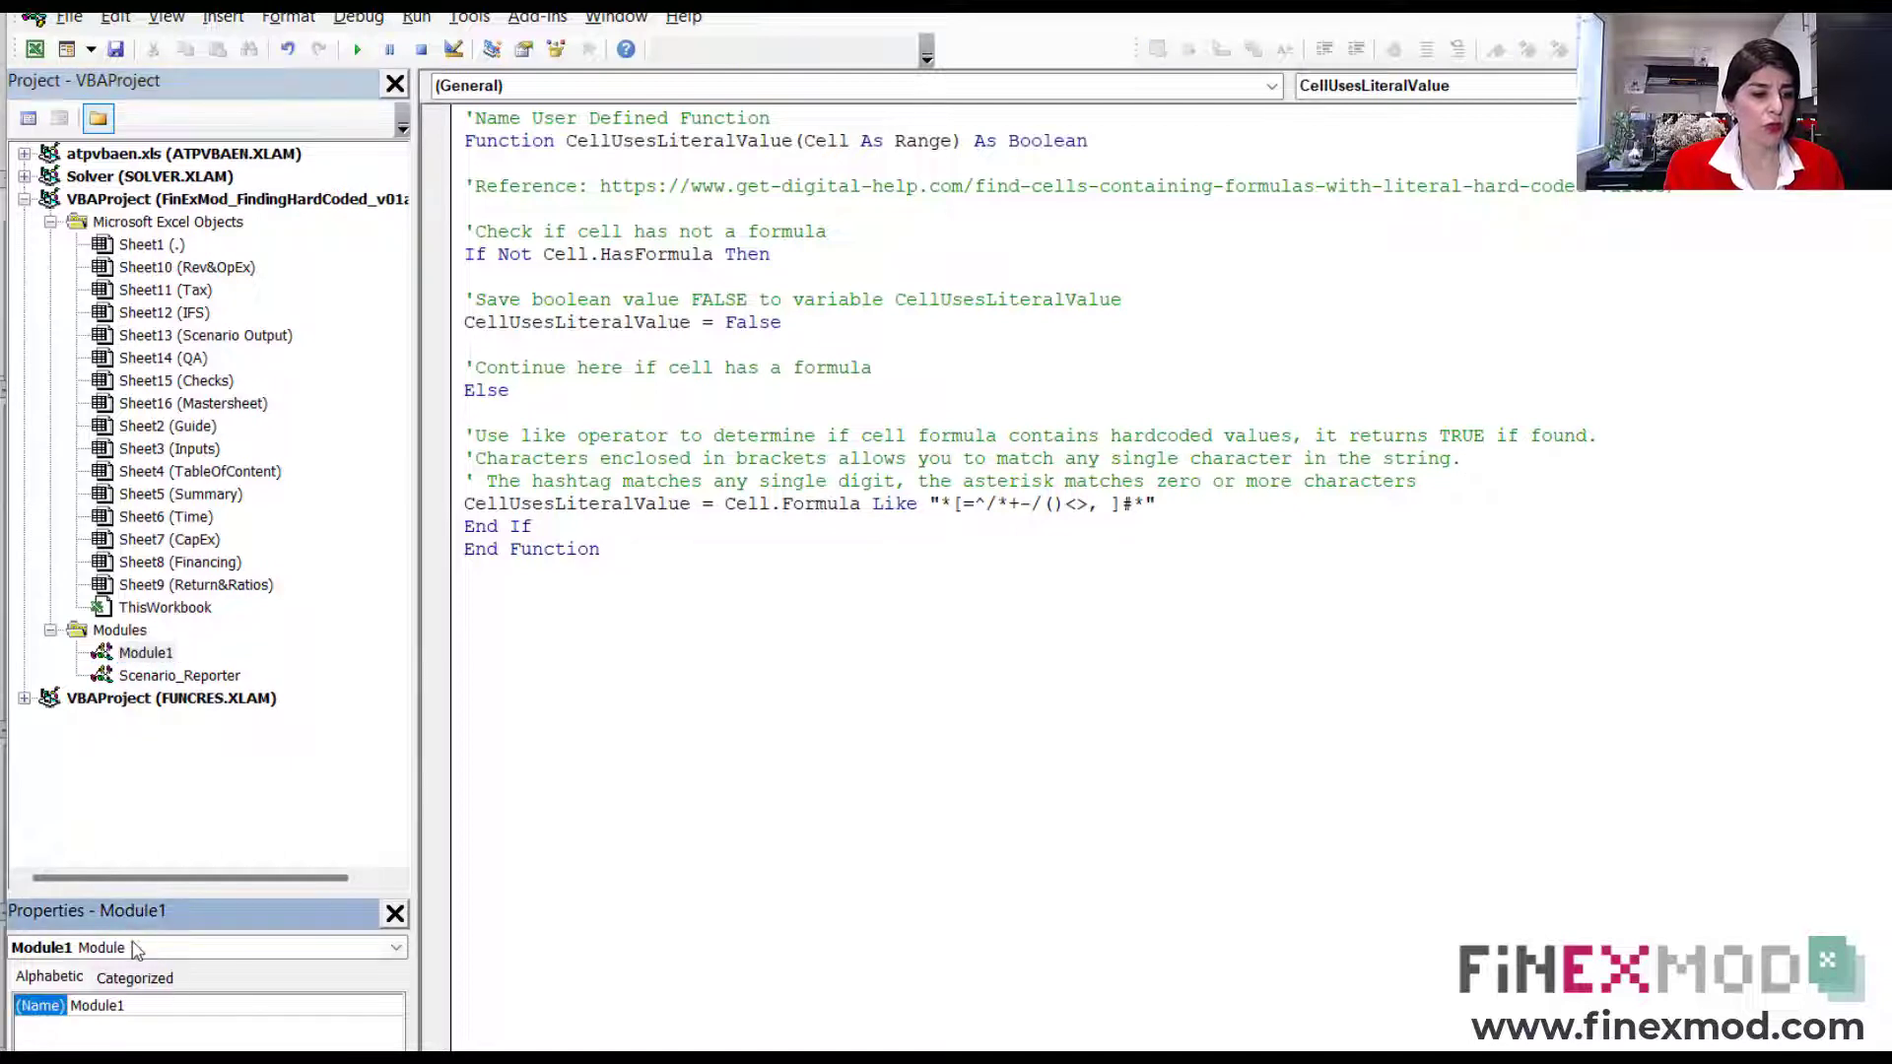
pyautogui.click(135, 970)
pyautogui.click(118, 1005)
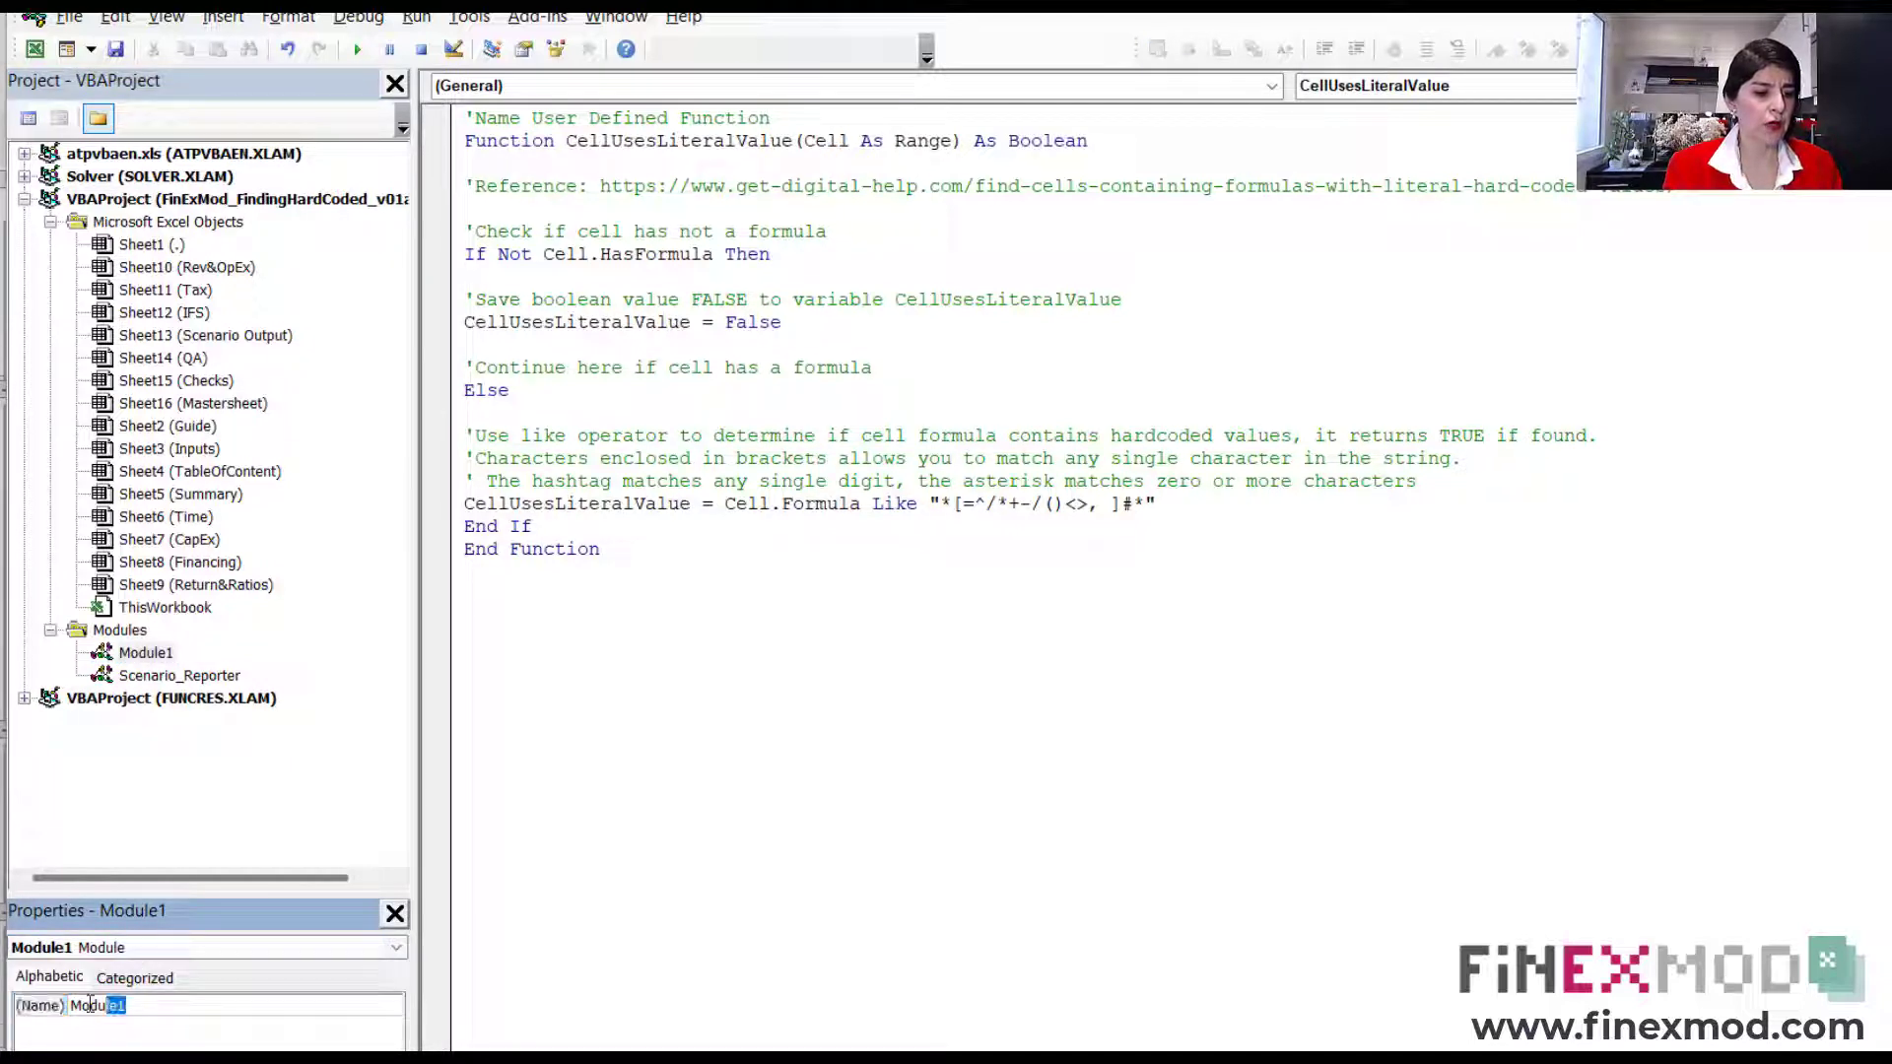
pyautogui.write('H')
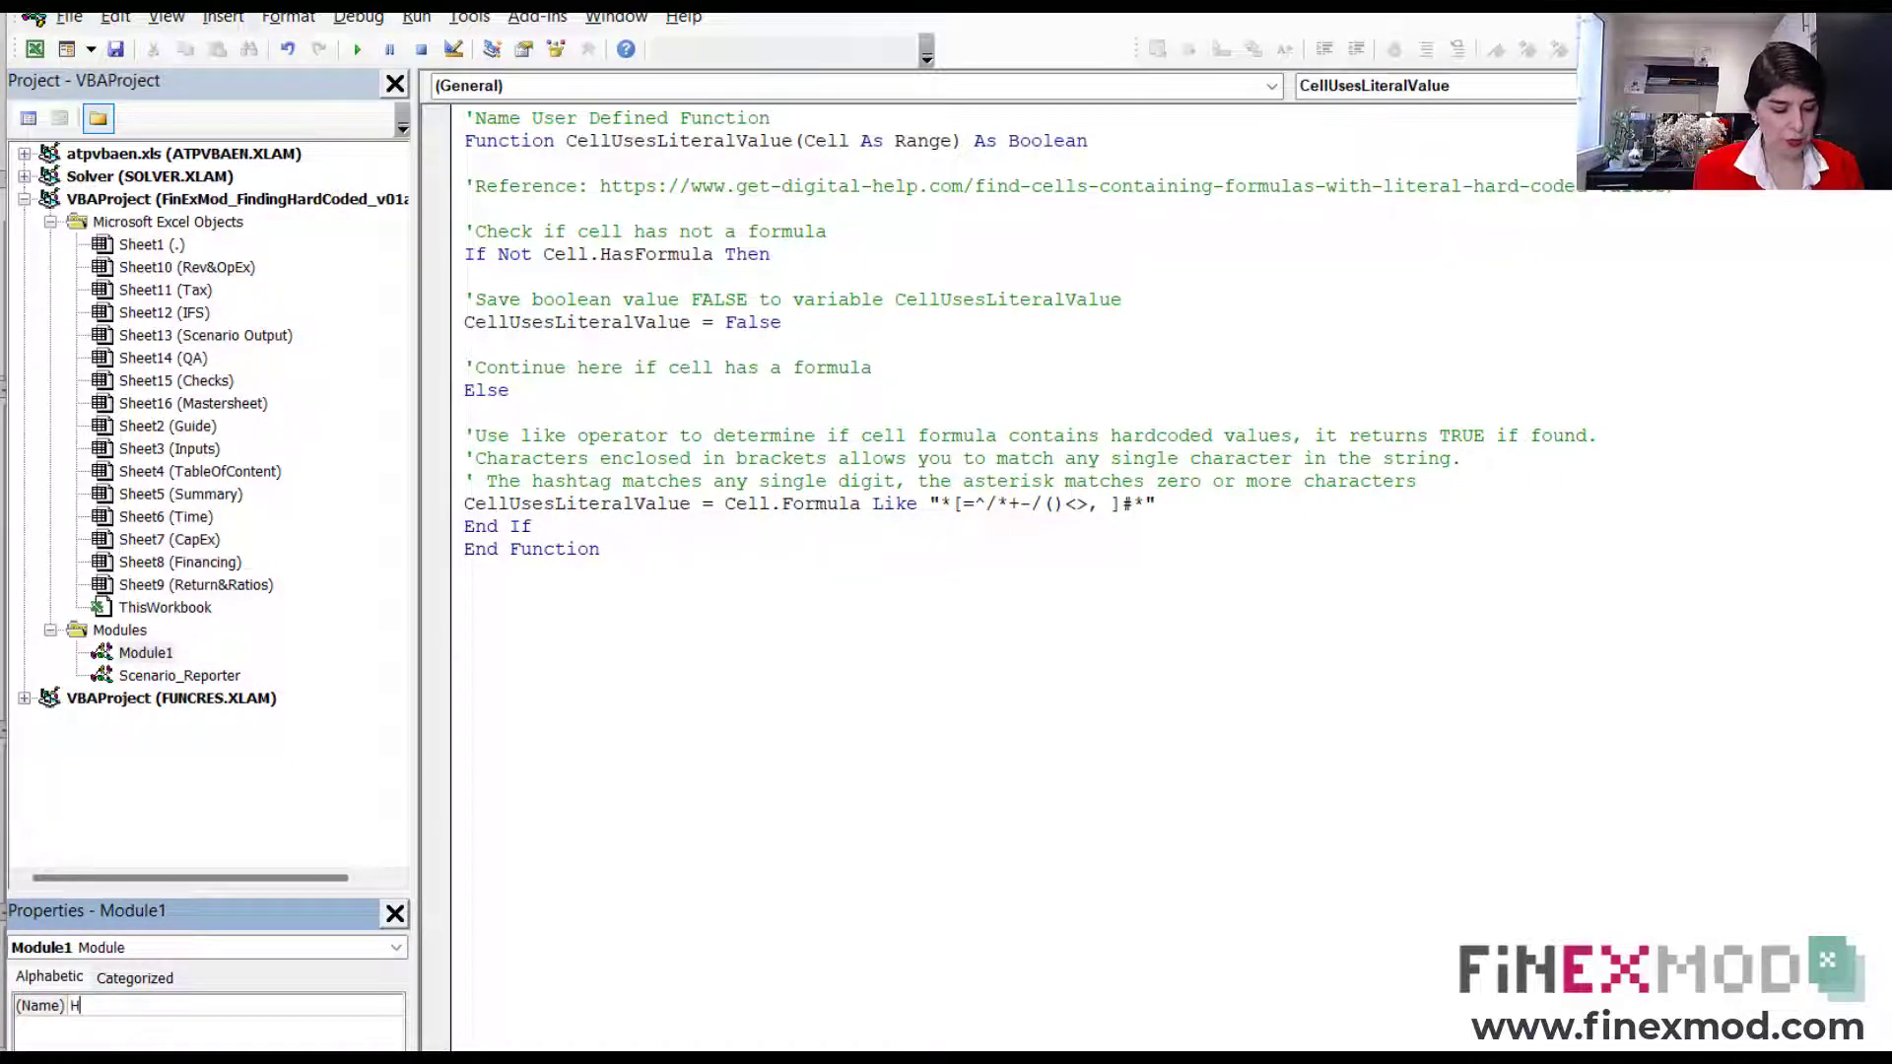
pyautogui.write('ardcod')
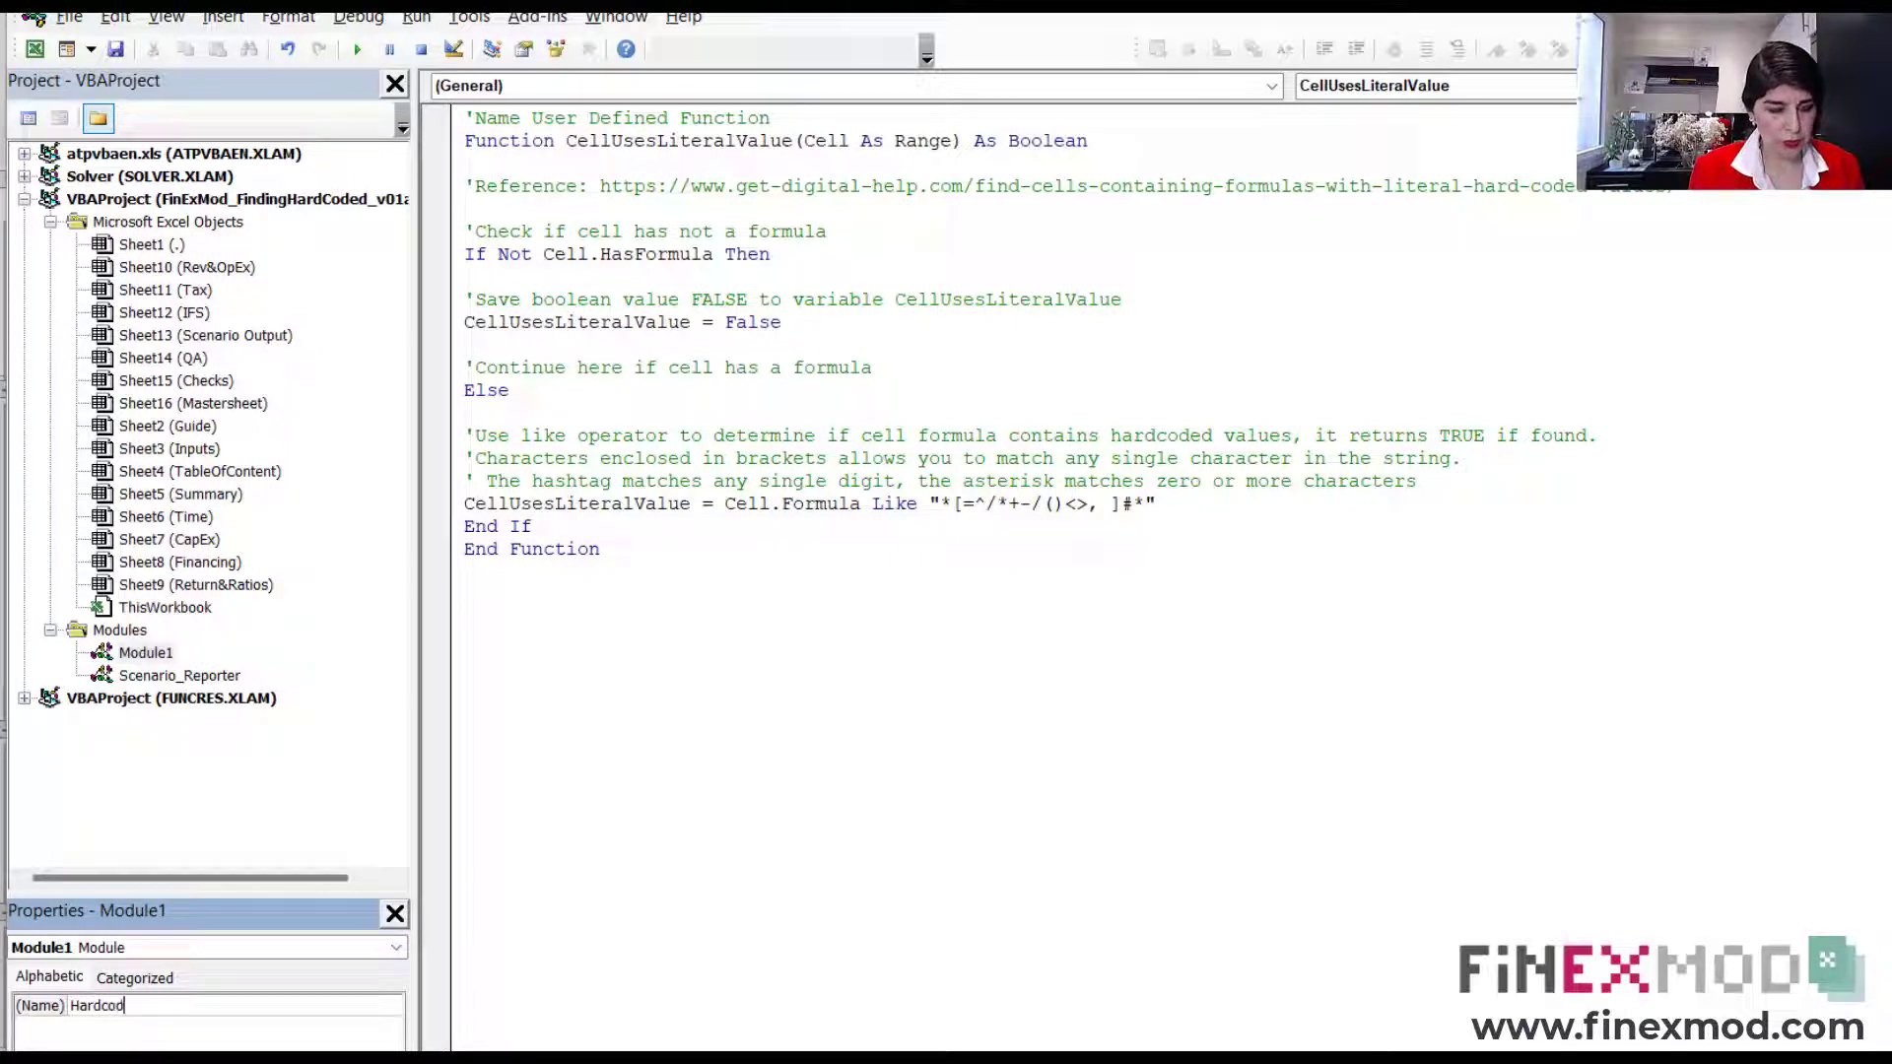
pyautogui.write('edde')
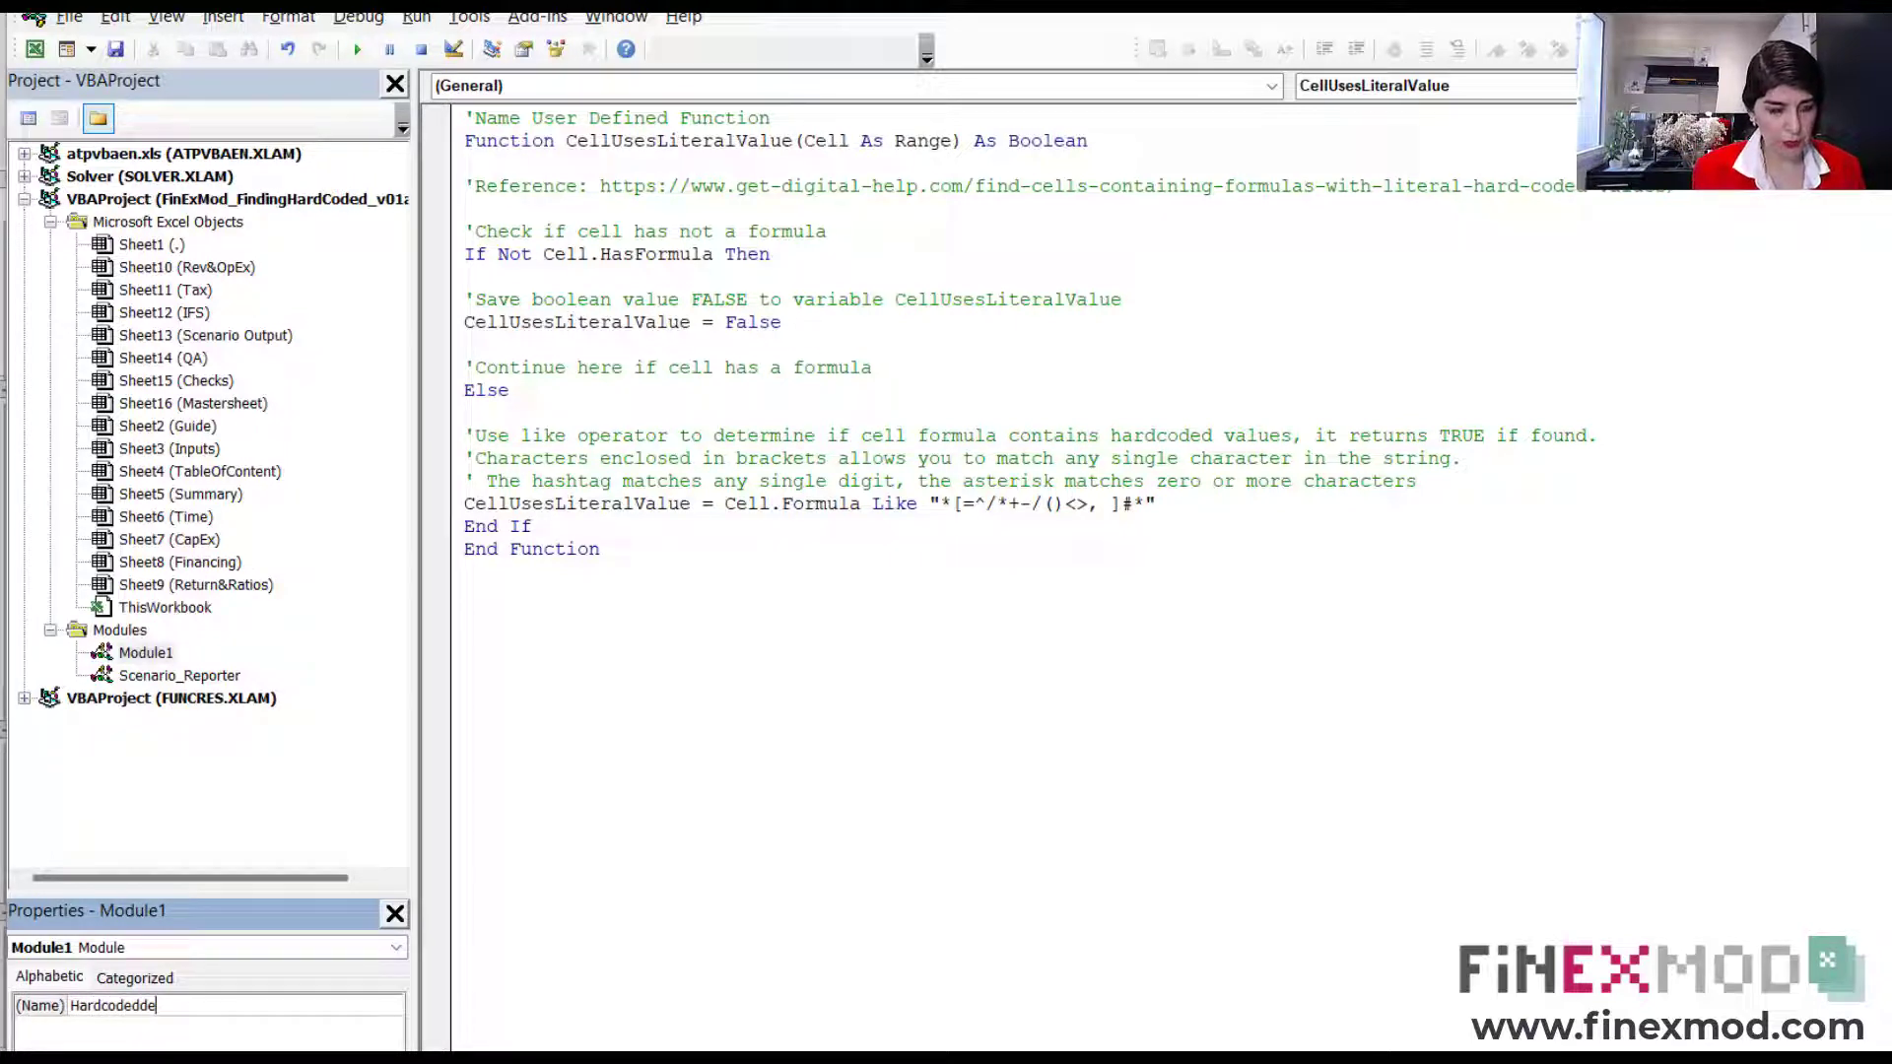
pyautogui.write('tector')
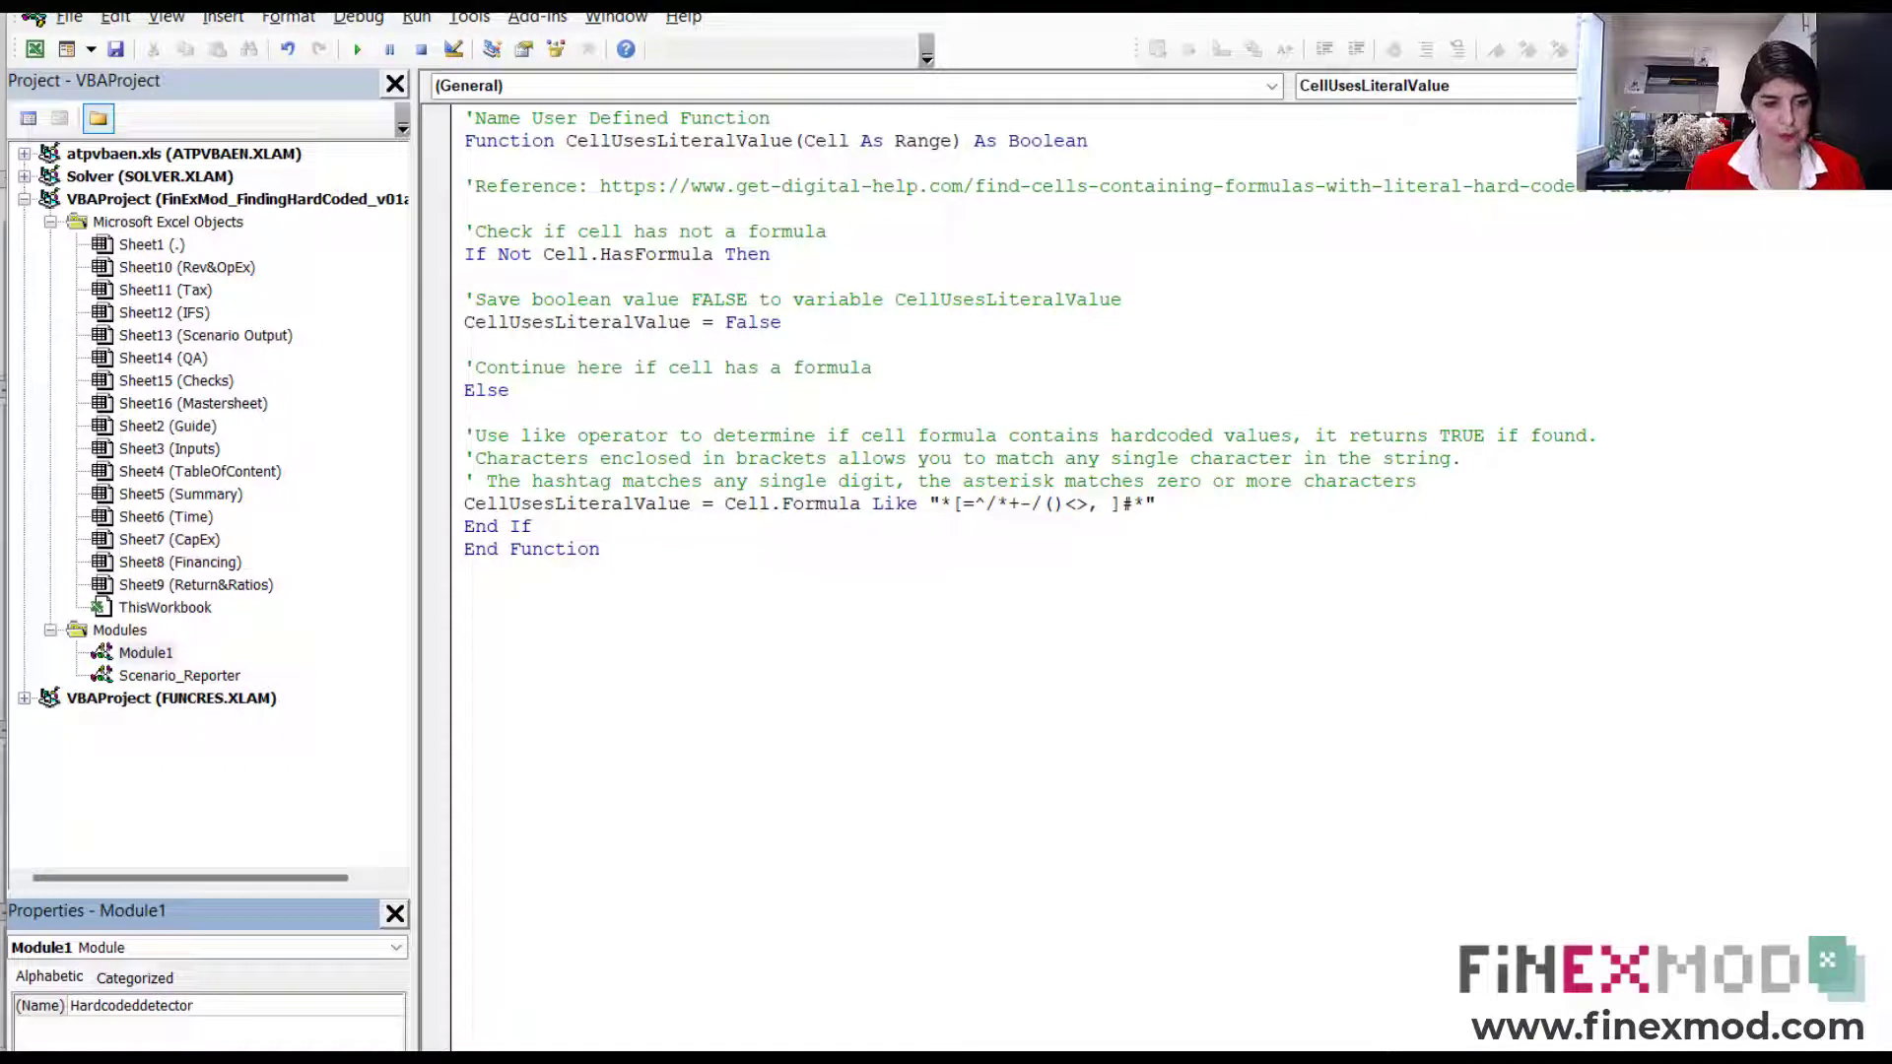
pyautogui.press('Return')
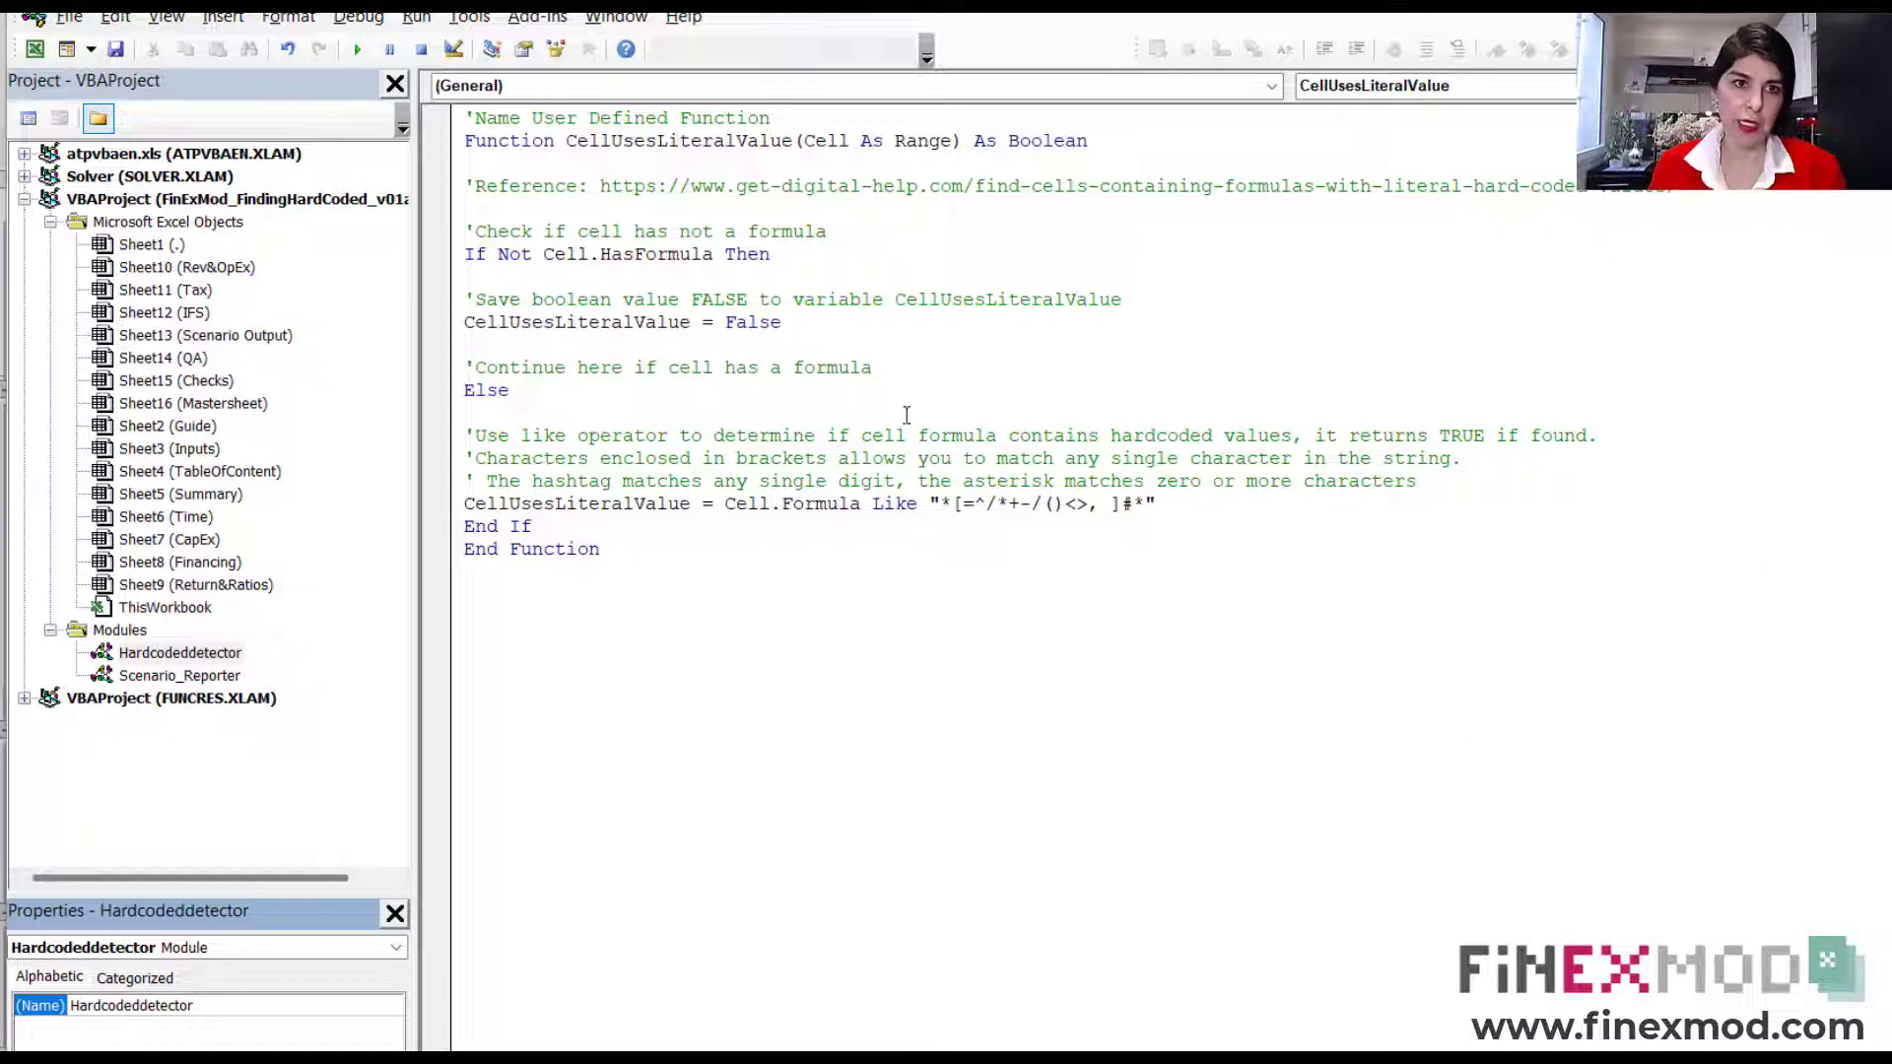
# - Switch to the Excel workbook and select all cells of the CapEx sheet
pyautogui.moveTo(654, 185); pyautogui.dragTo(1464, 185)
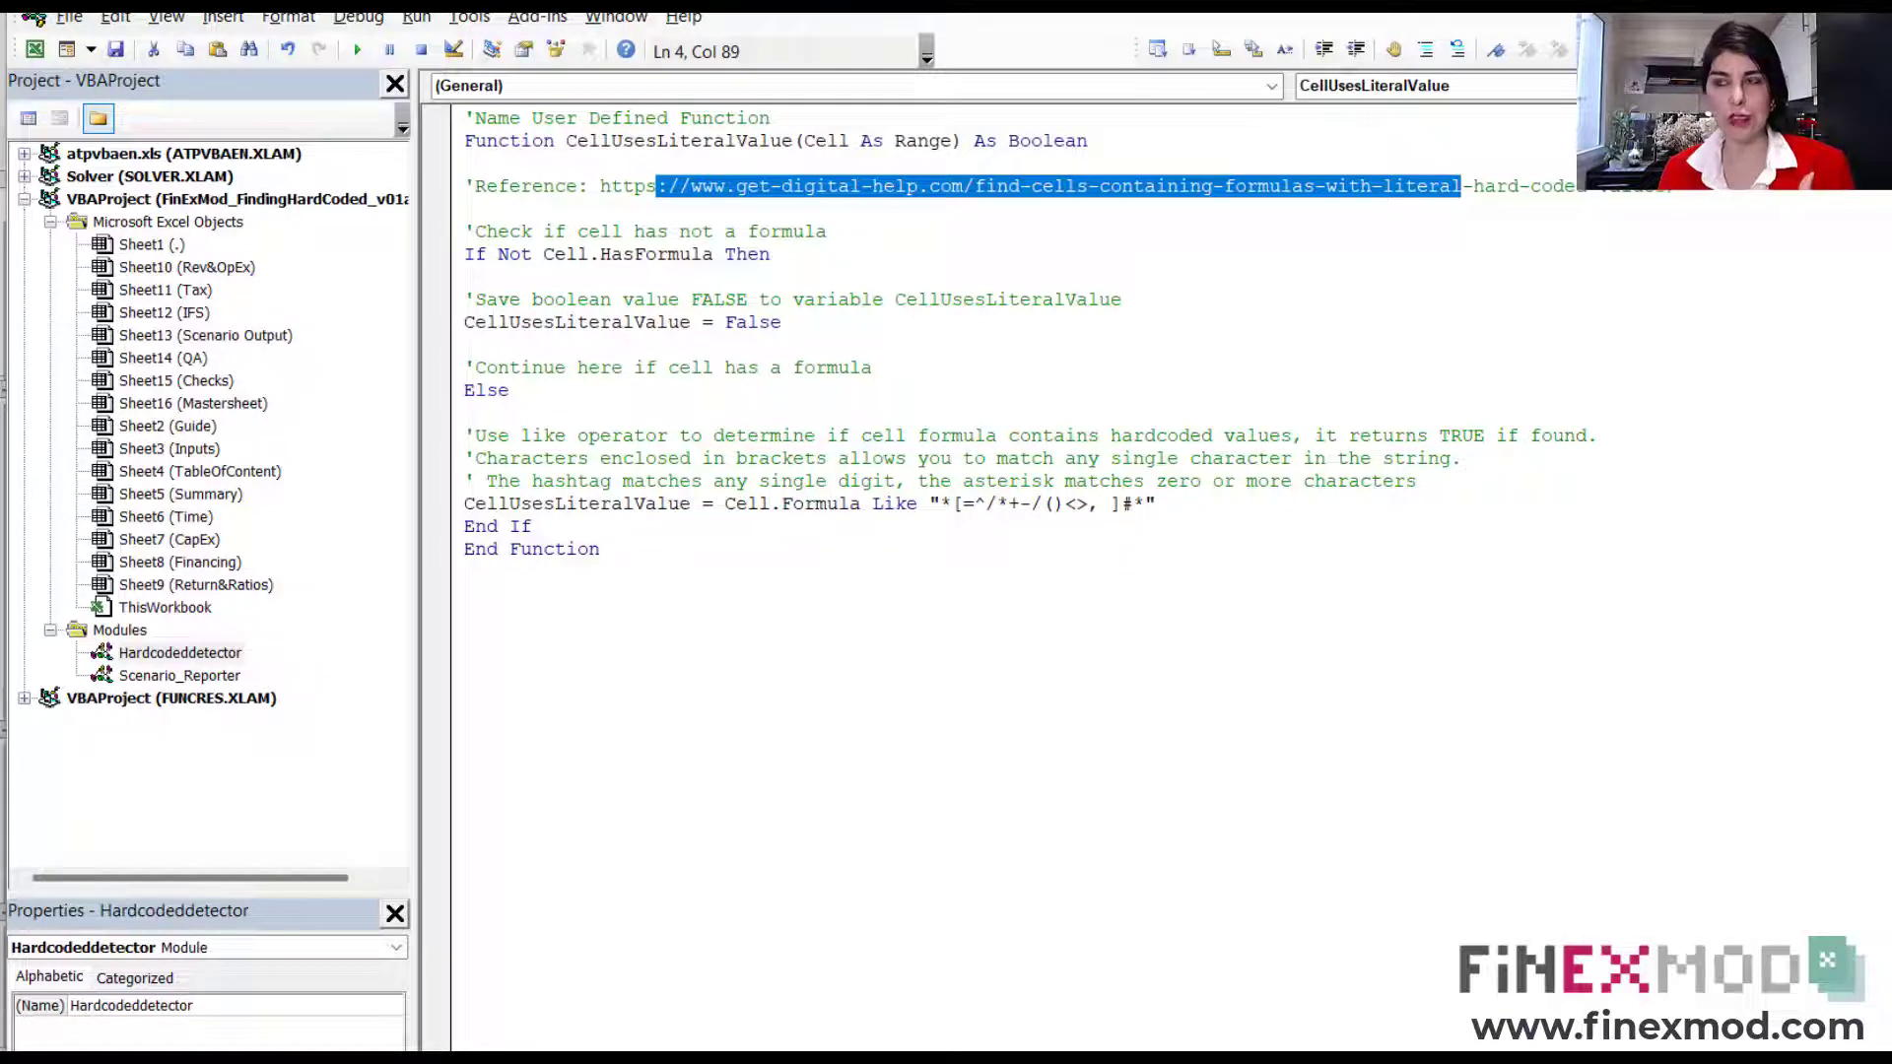
pyautogui.hotkey('alt', 'Tab')
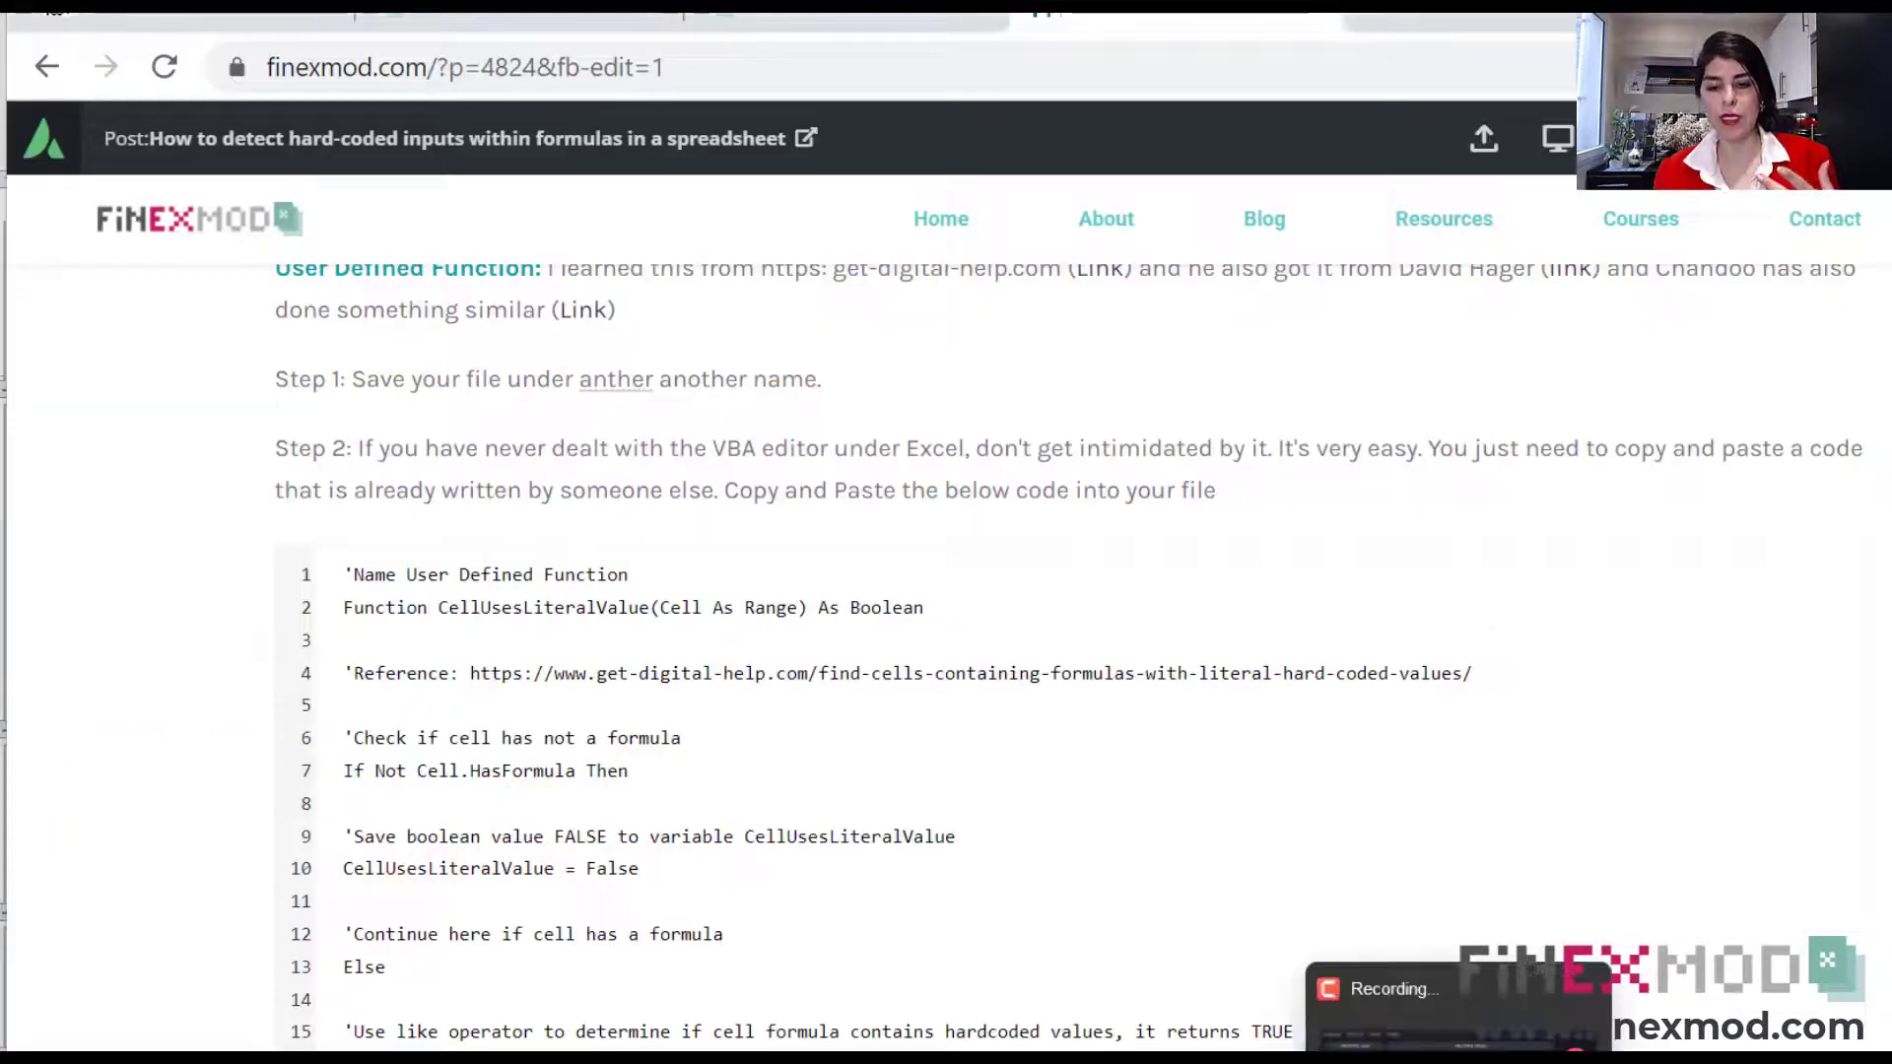
pyautogui.moveTo(1396, 1059)
pyautogui.click(1295, 987)
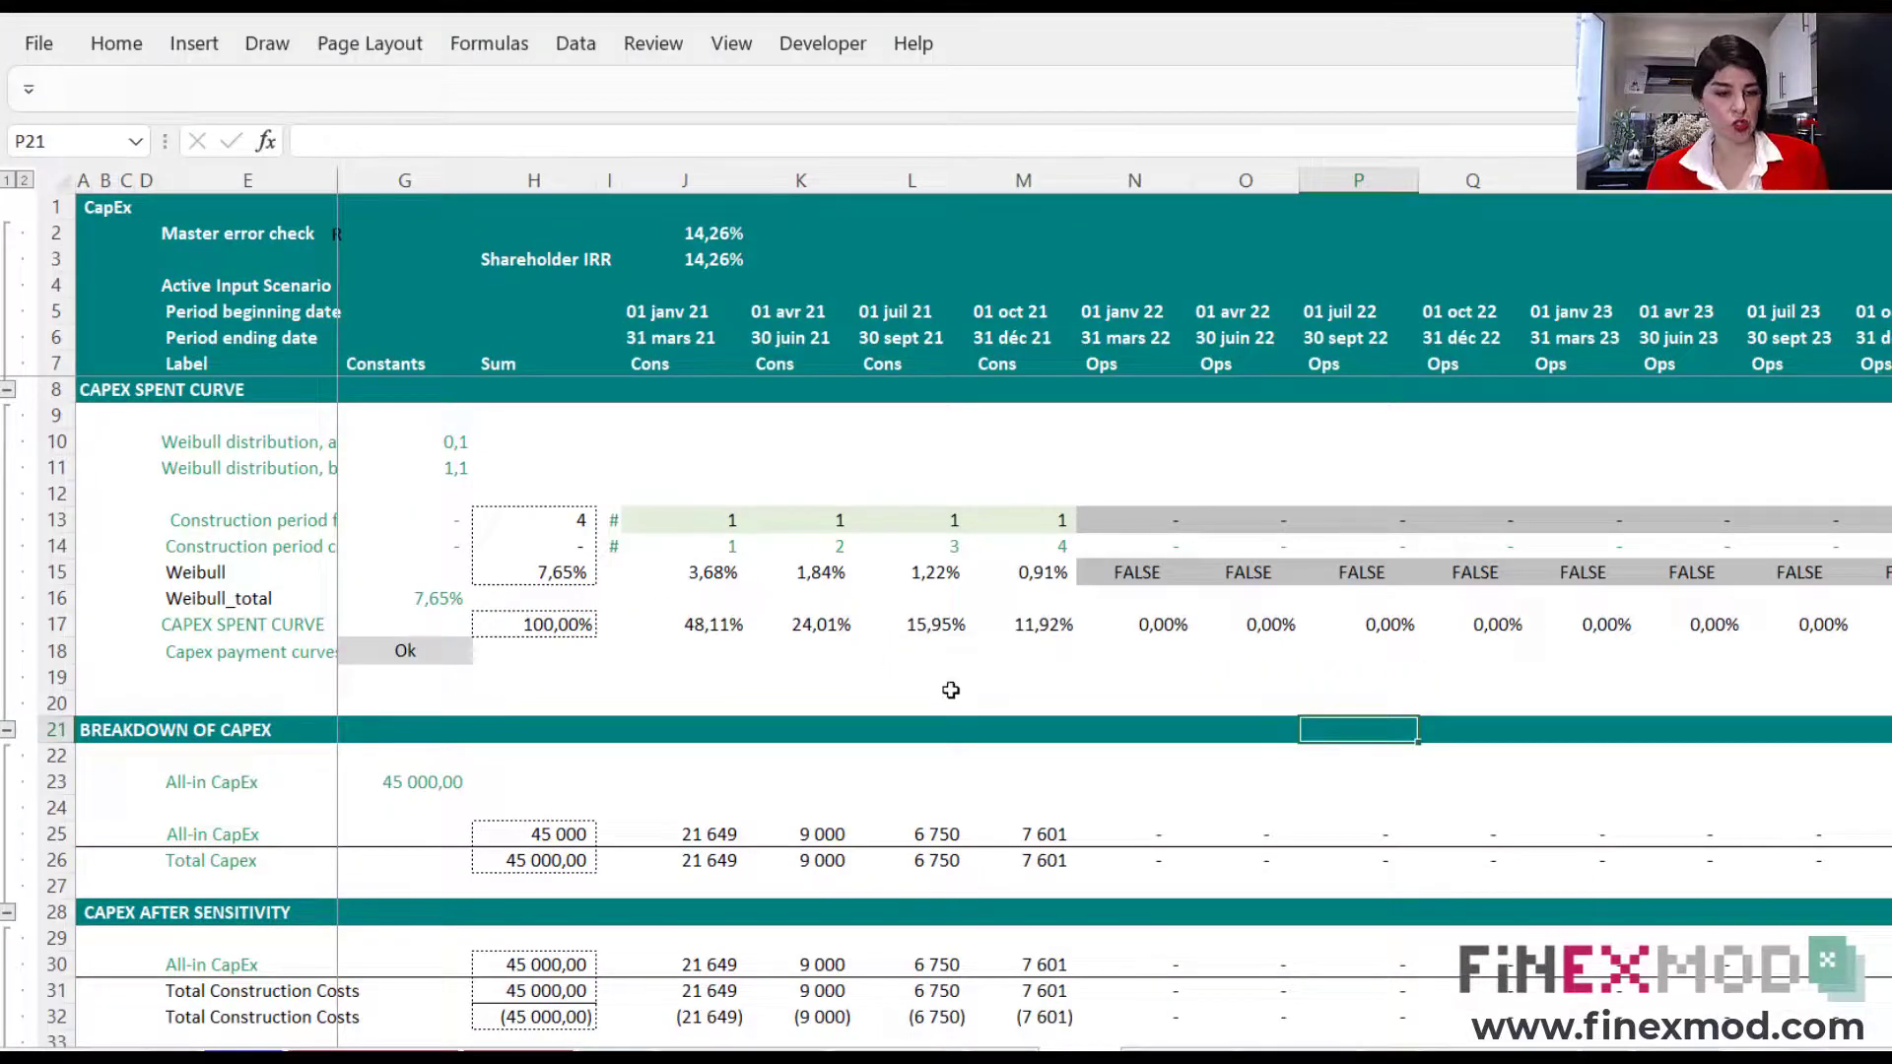
pyautogui.click(1071, 700)
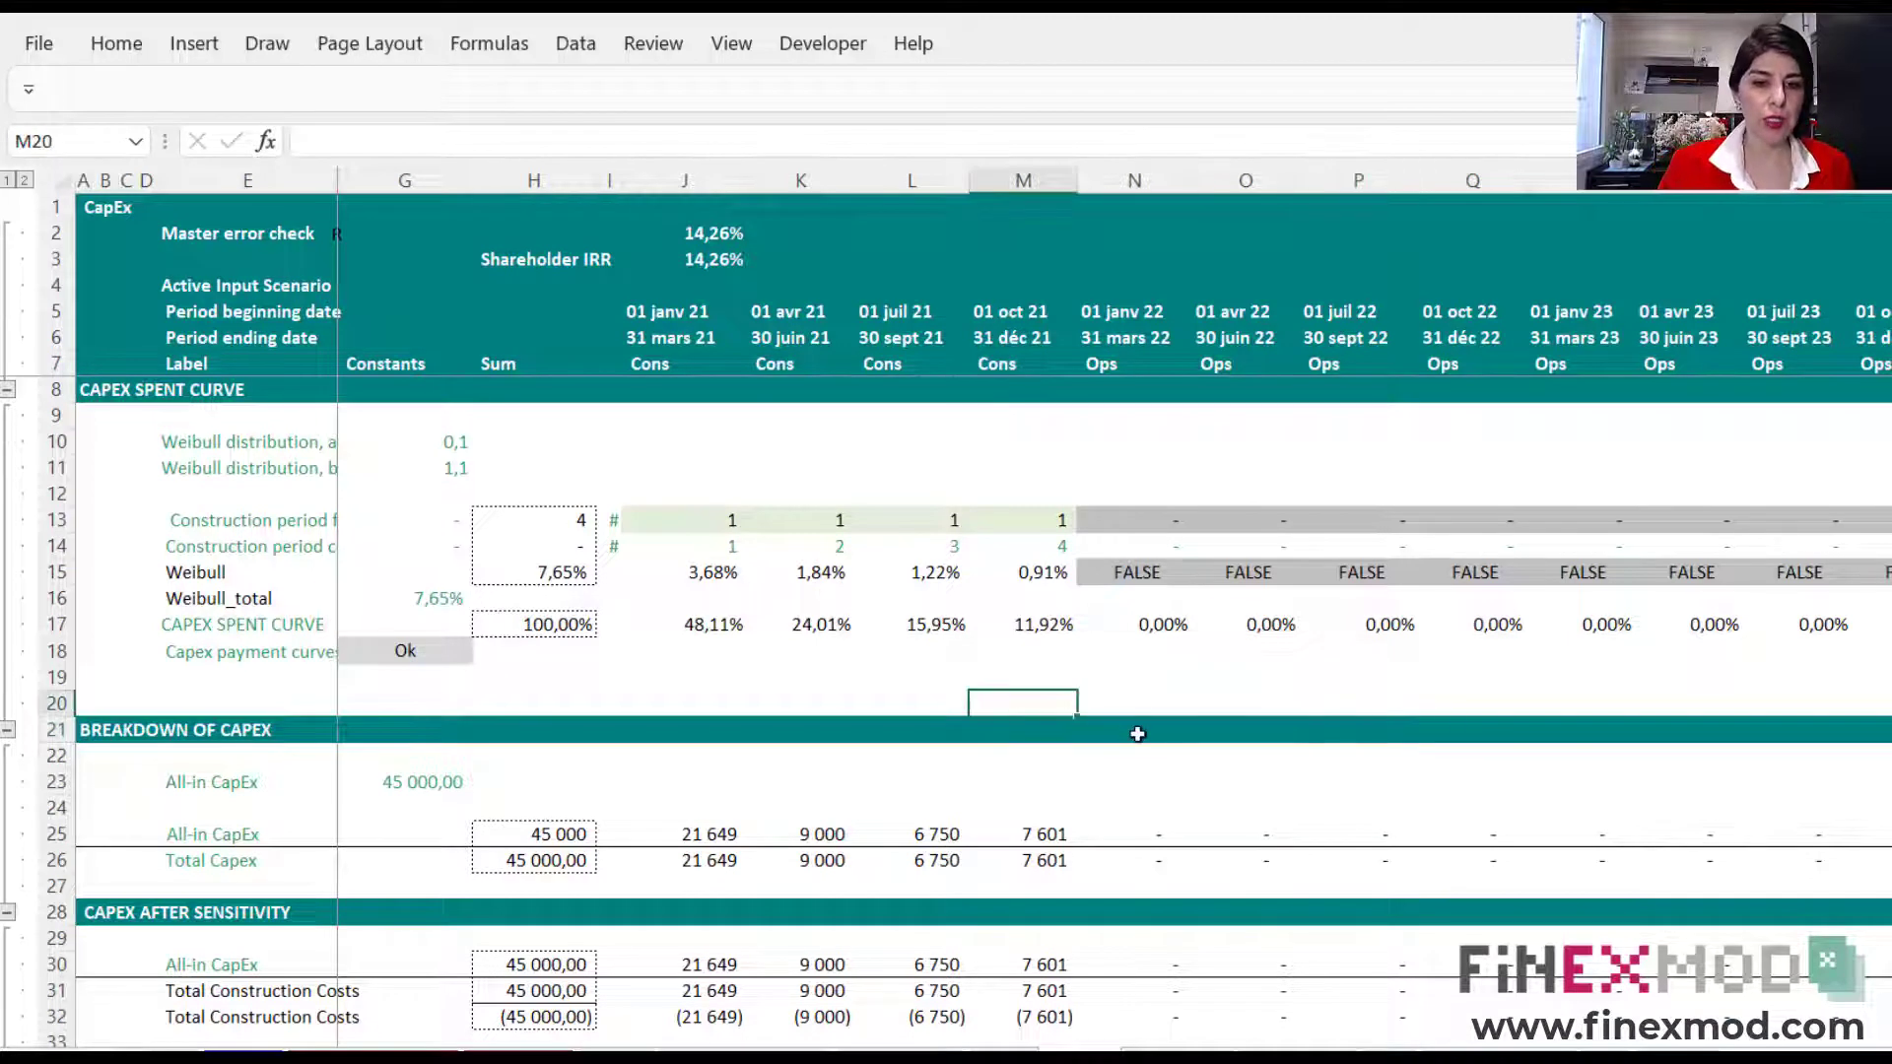
pyautogui.click(1054, 631)
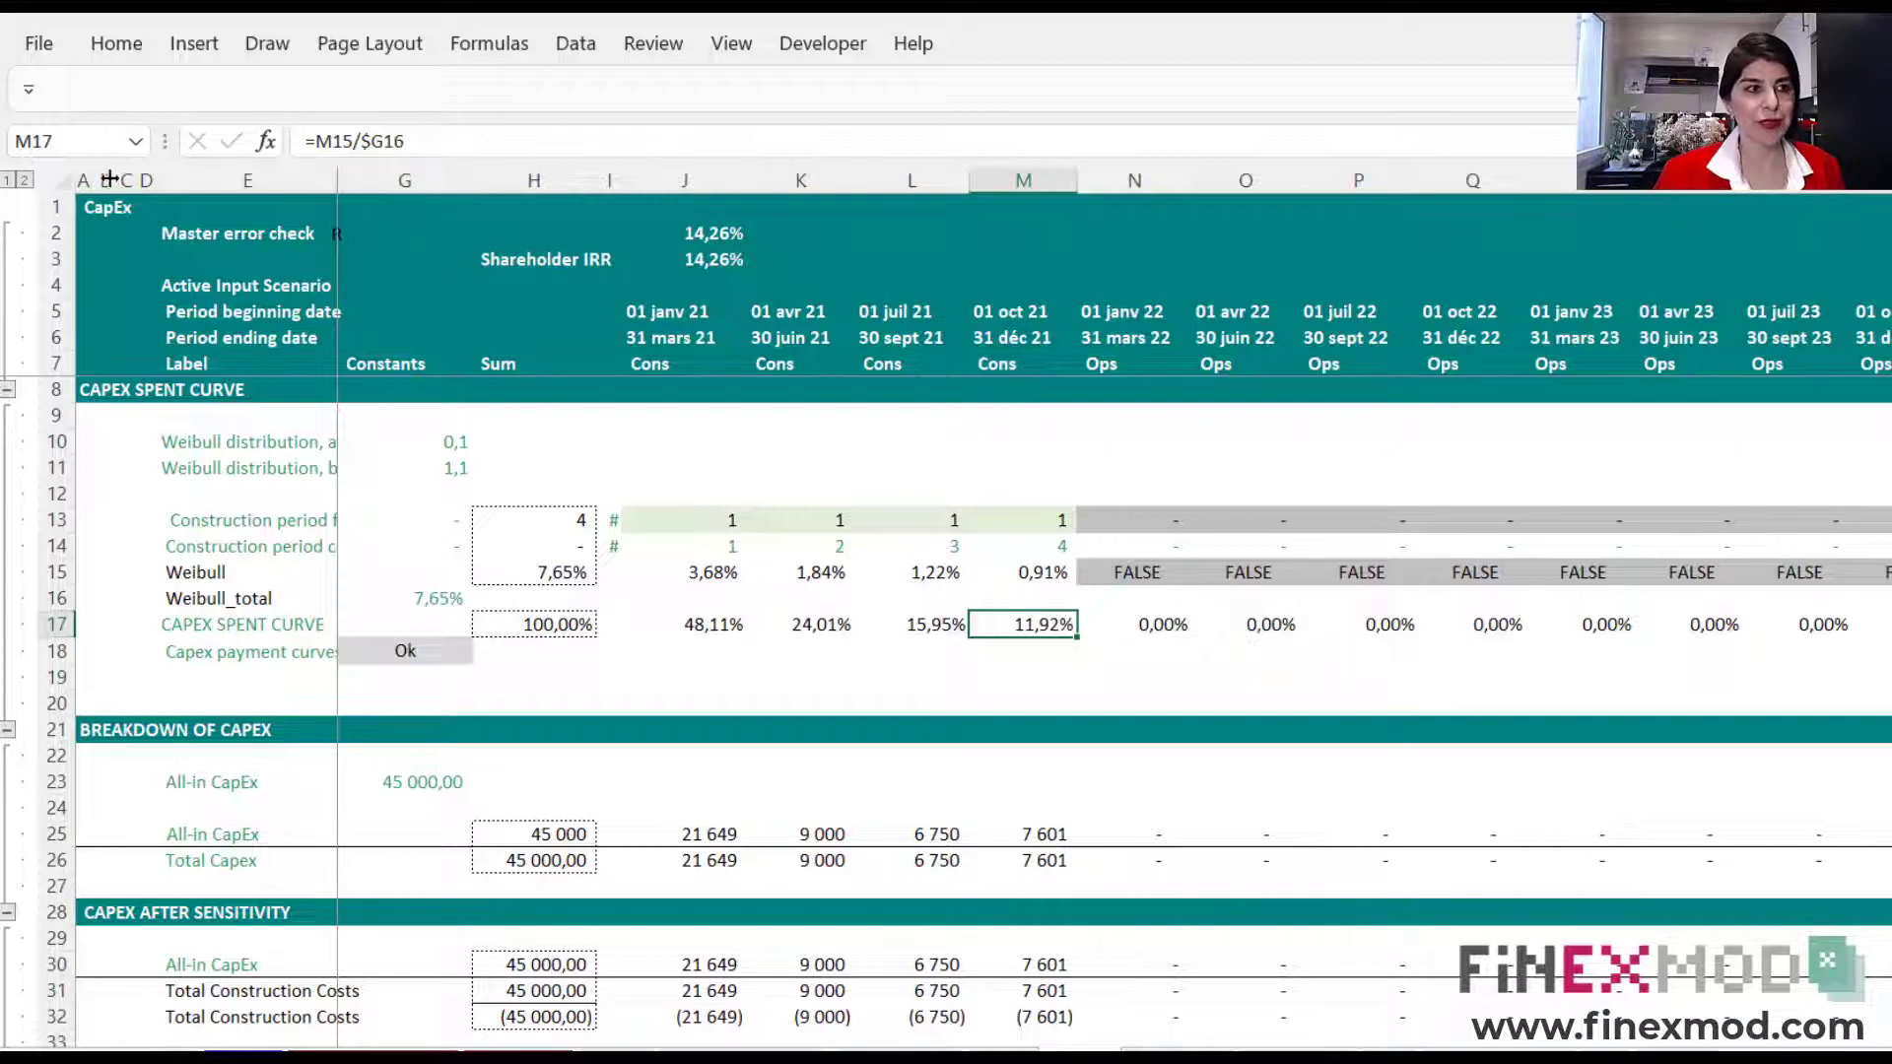
pyautogui.click(62, 180)
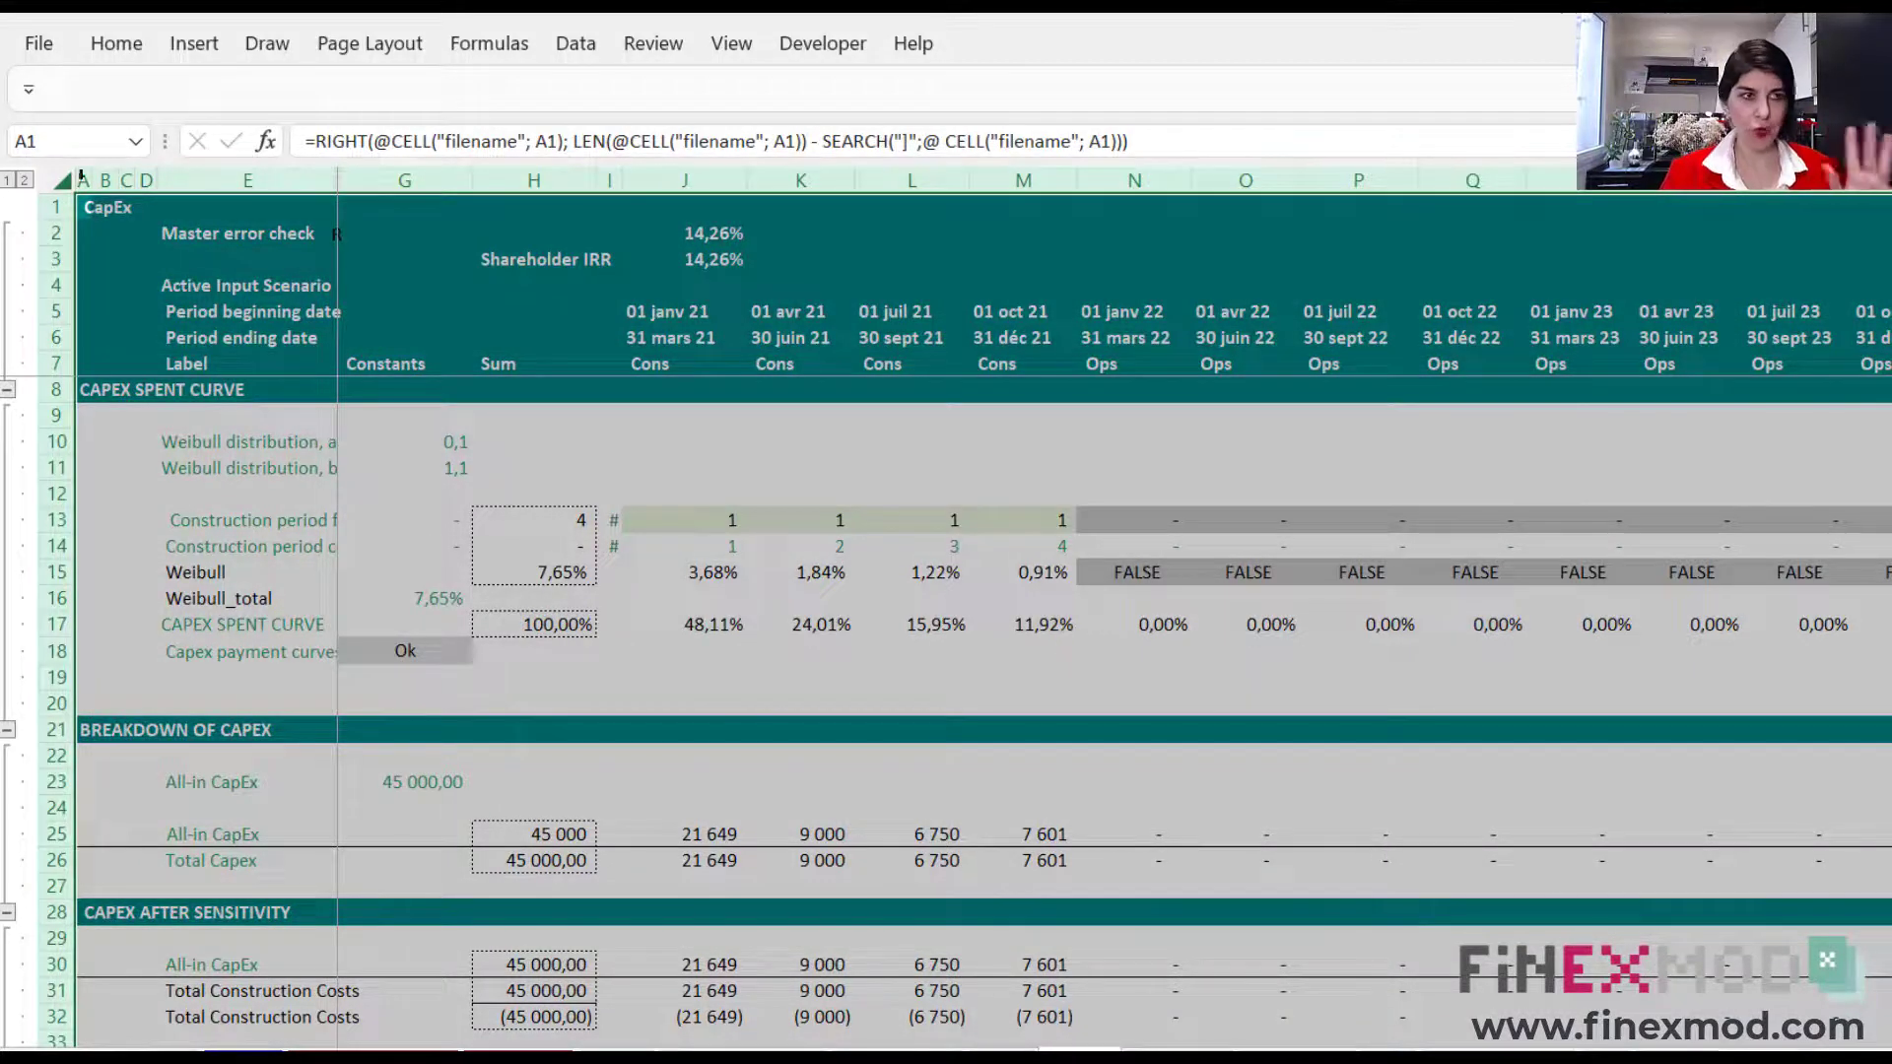
pyautogui.click(116, 43)
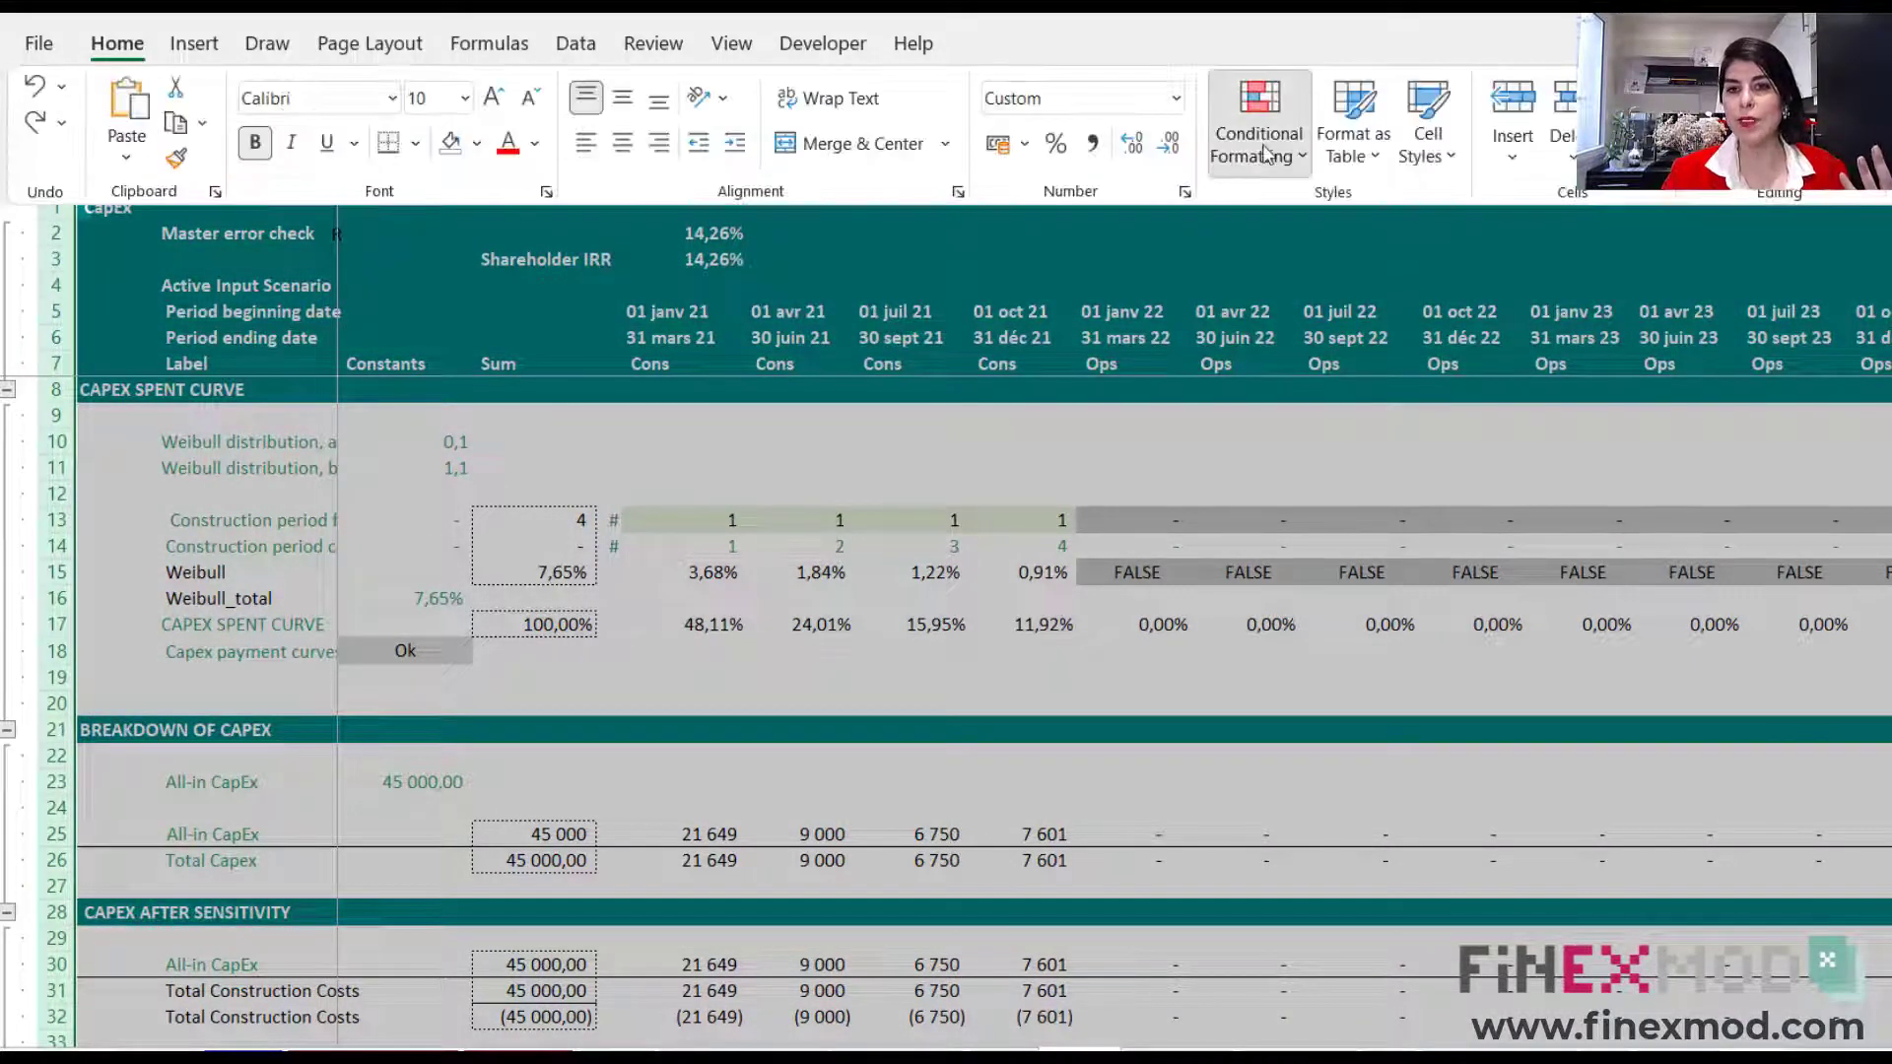
pyautogui.click(1259, 123)
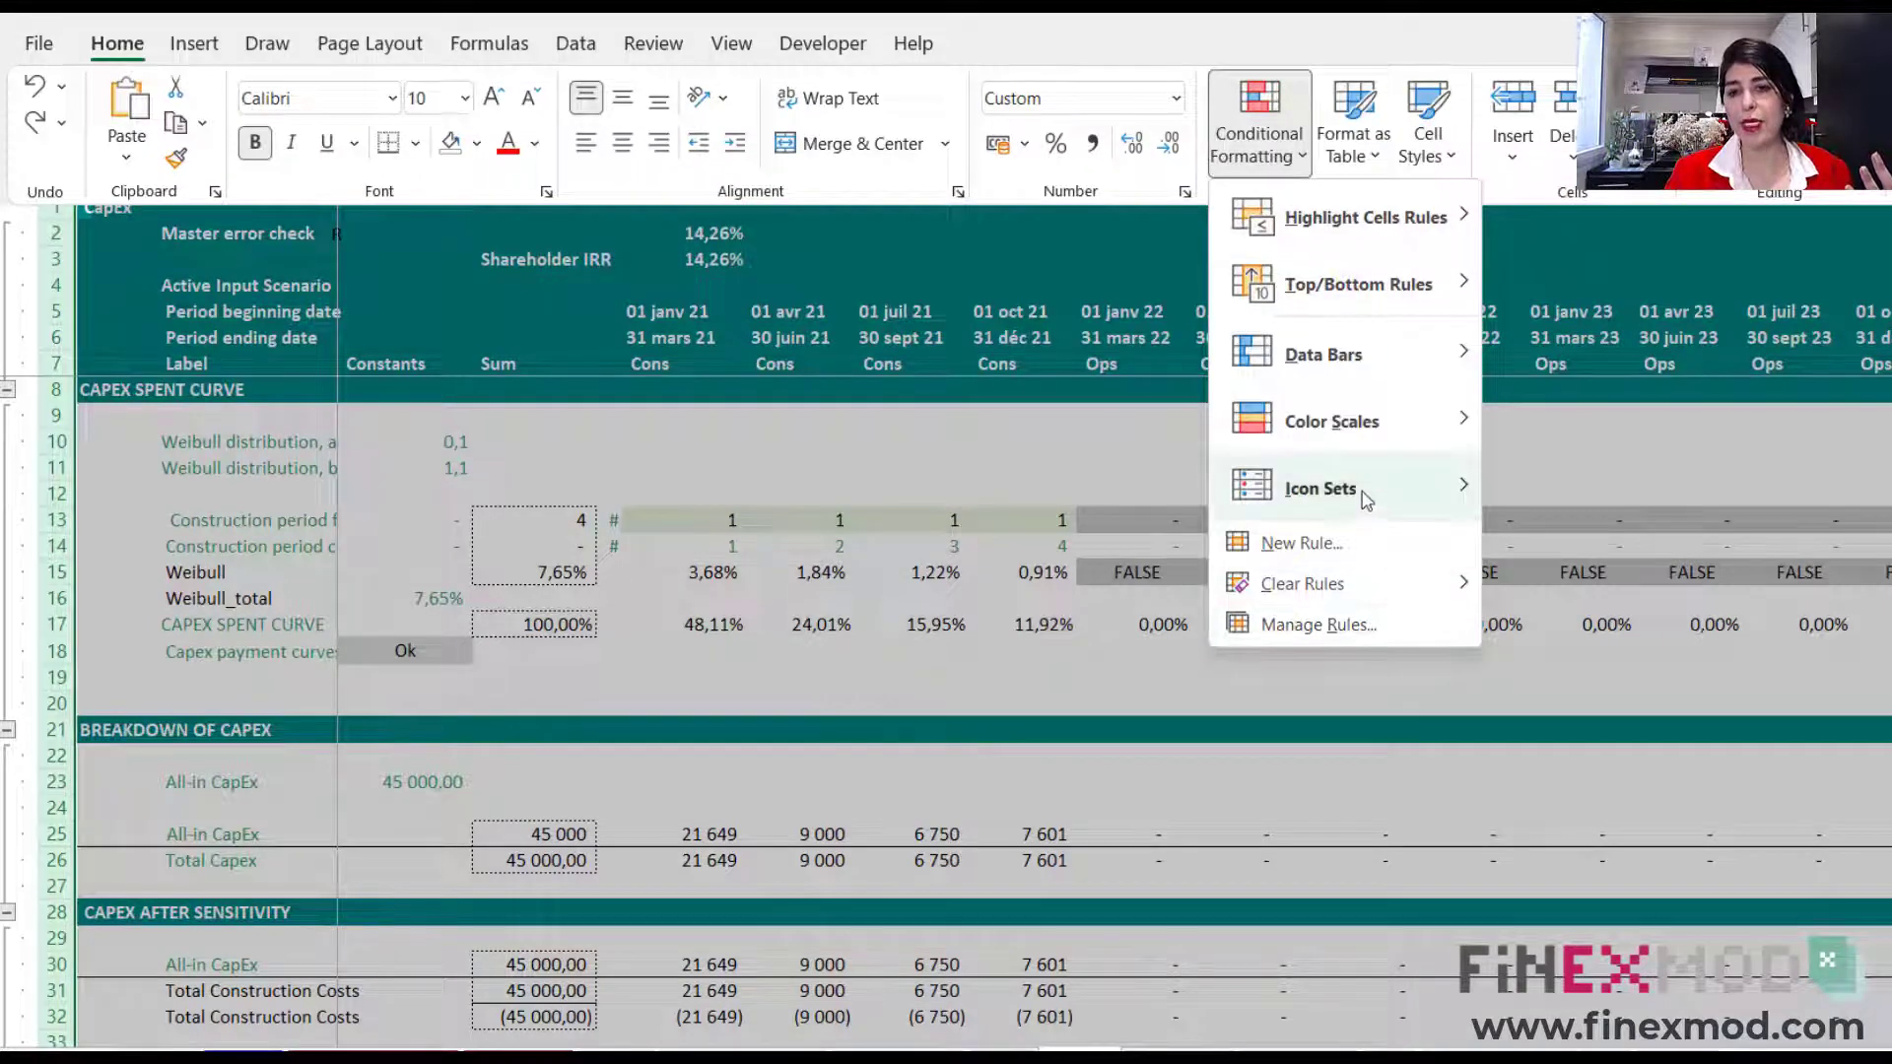
pyautogui.click(1311, 559)
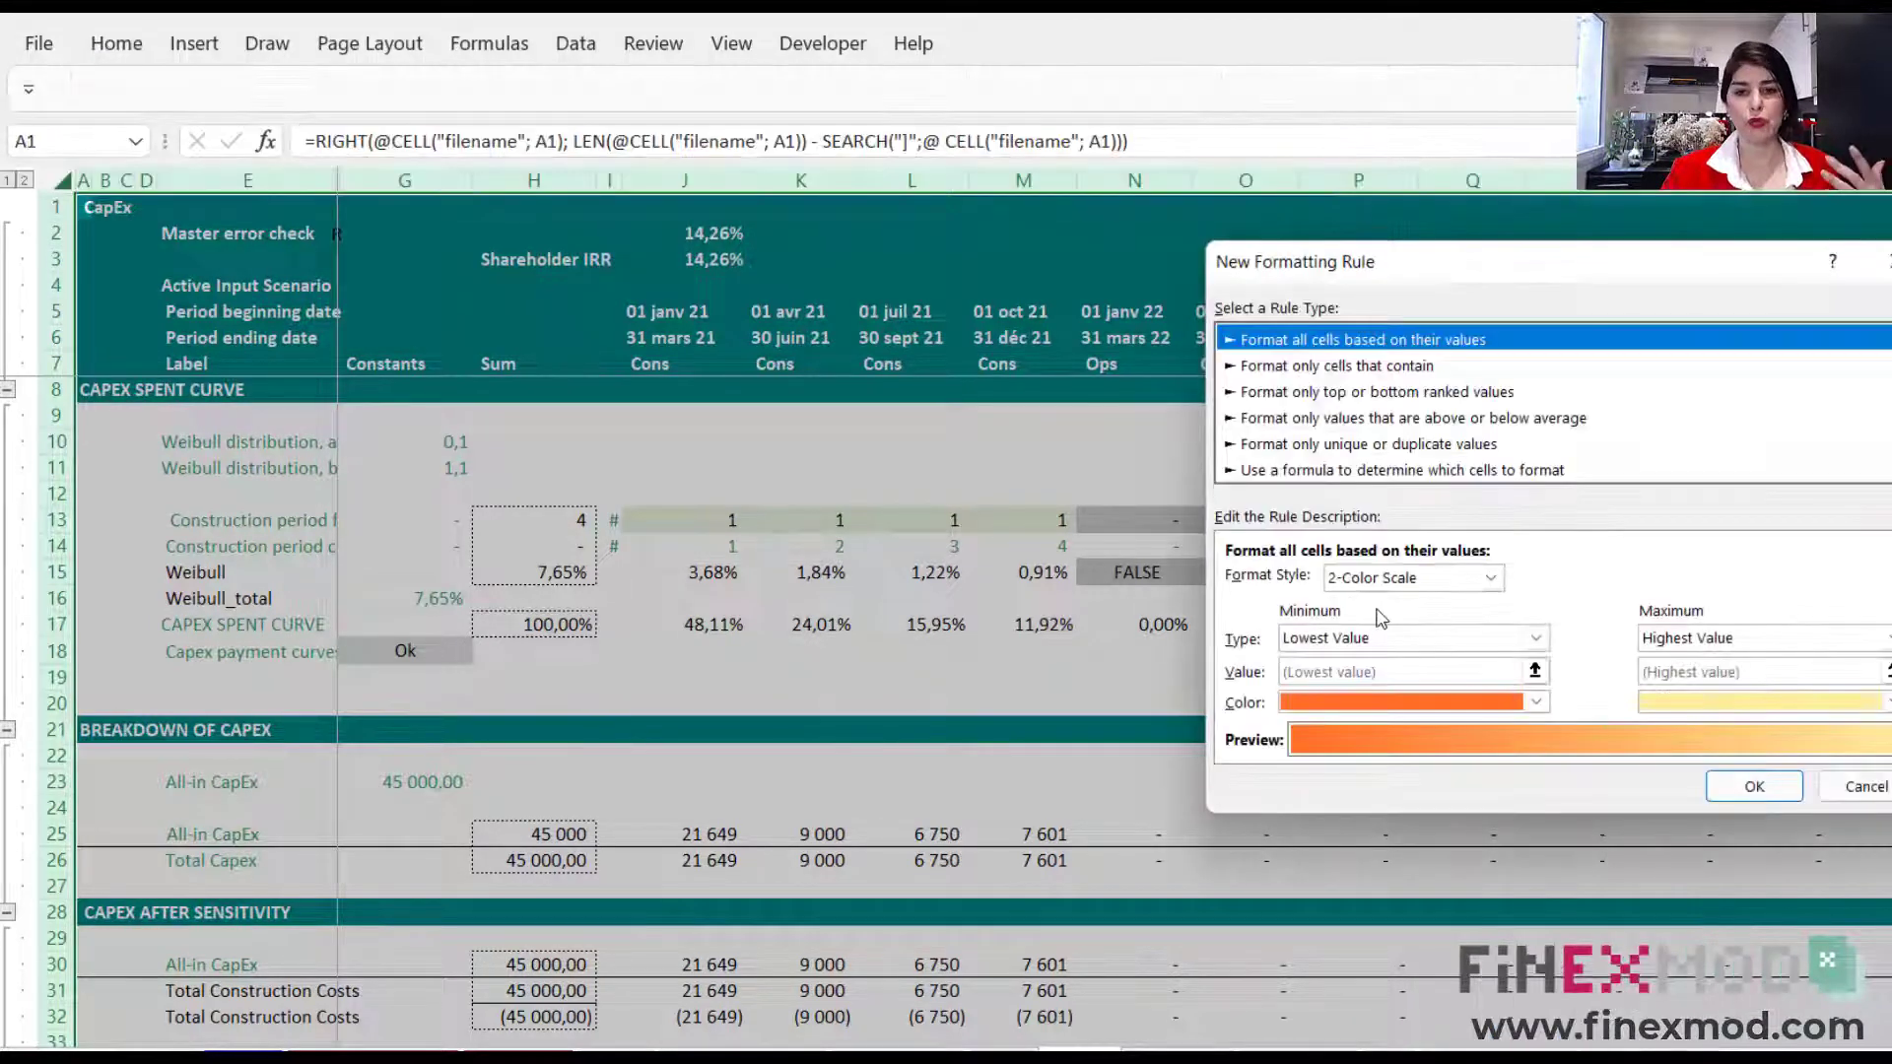
pyautogui.click(1322, 472)
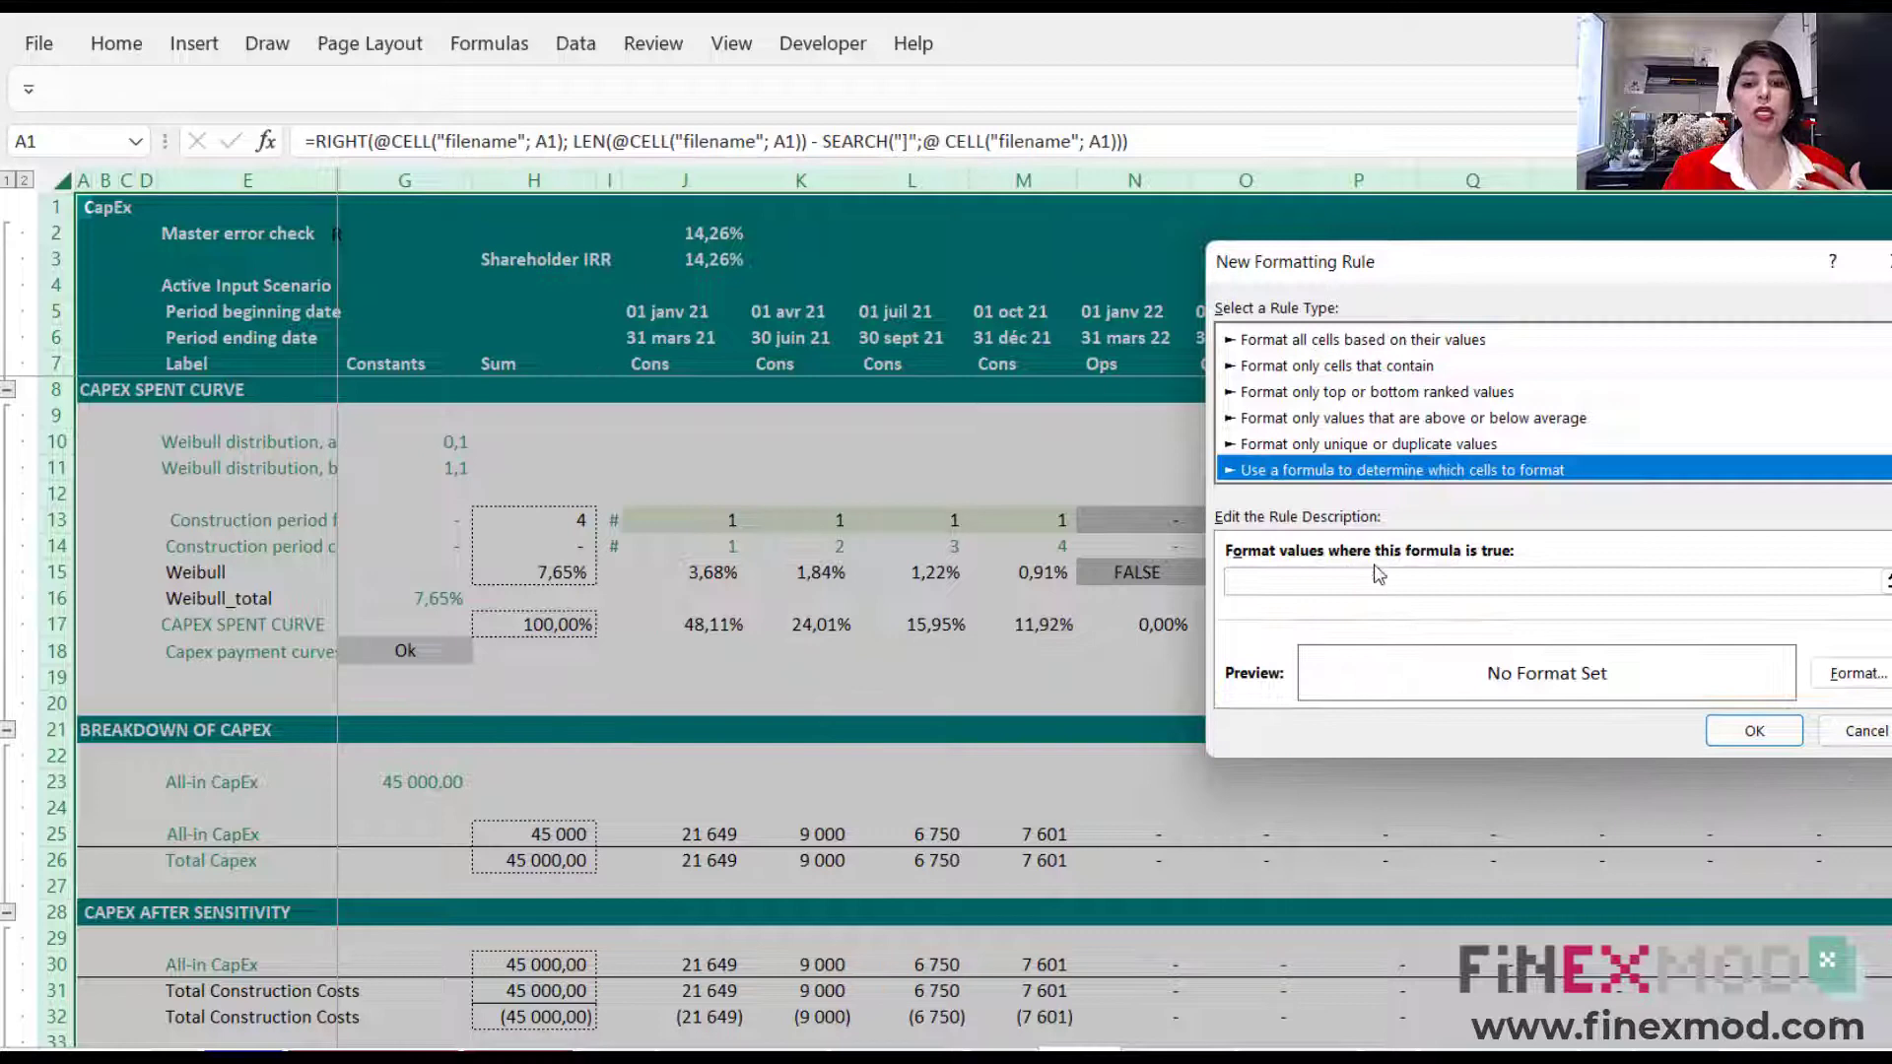
pyautogui.click(1286, 581)
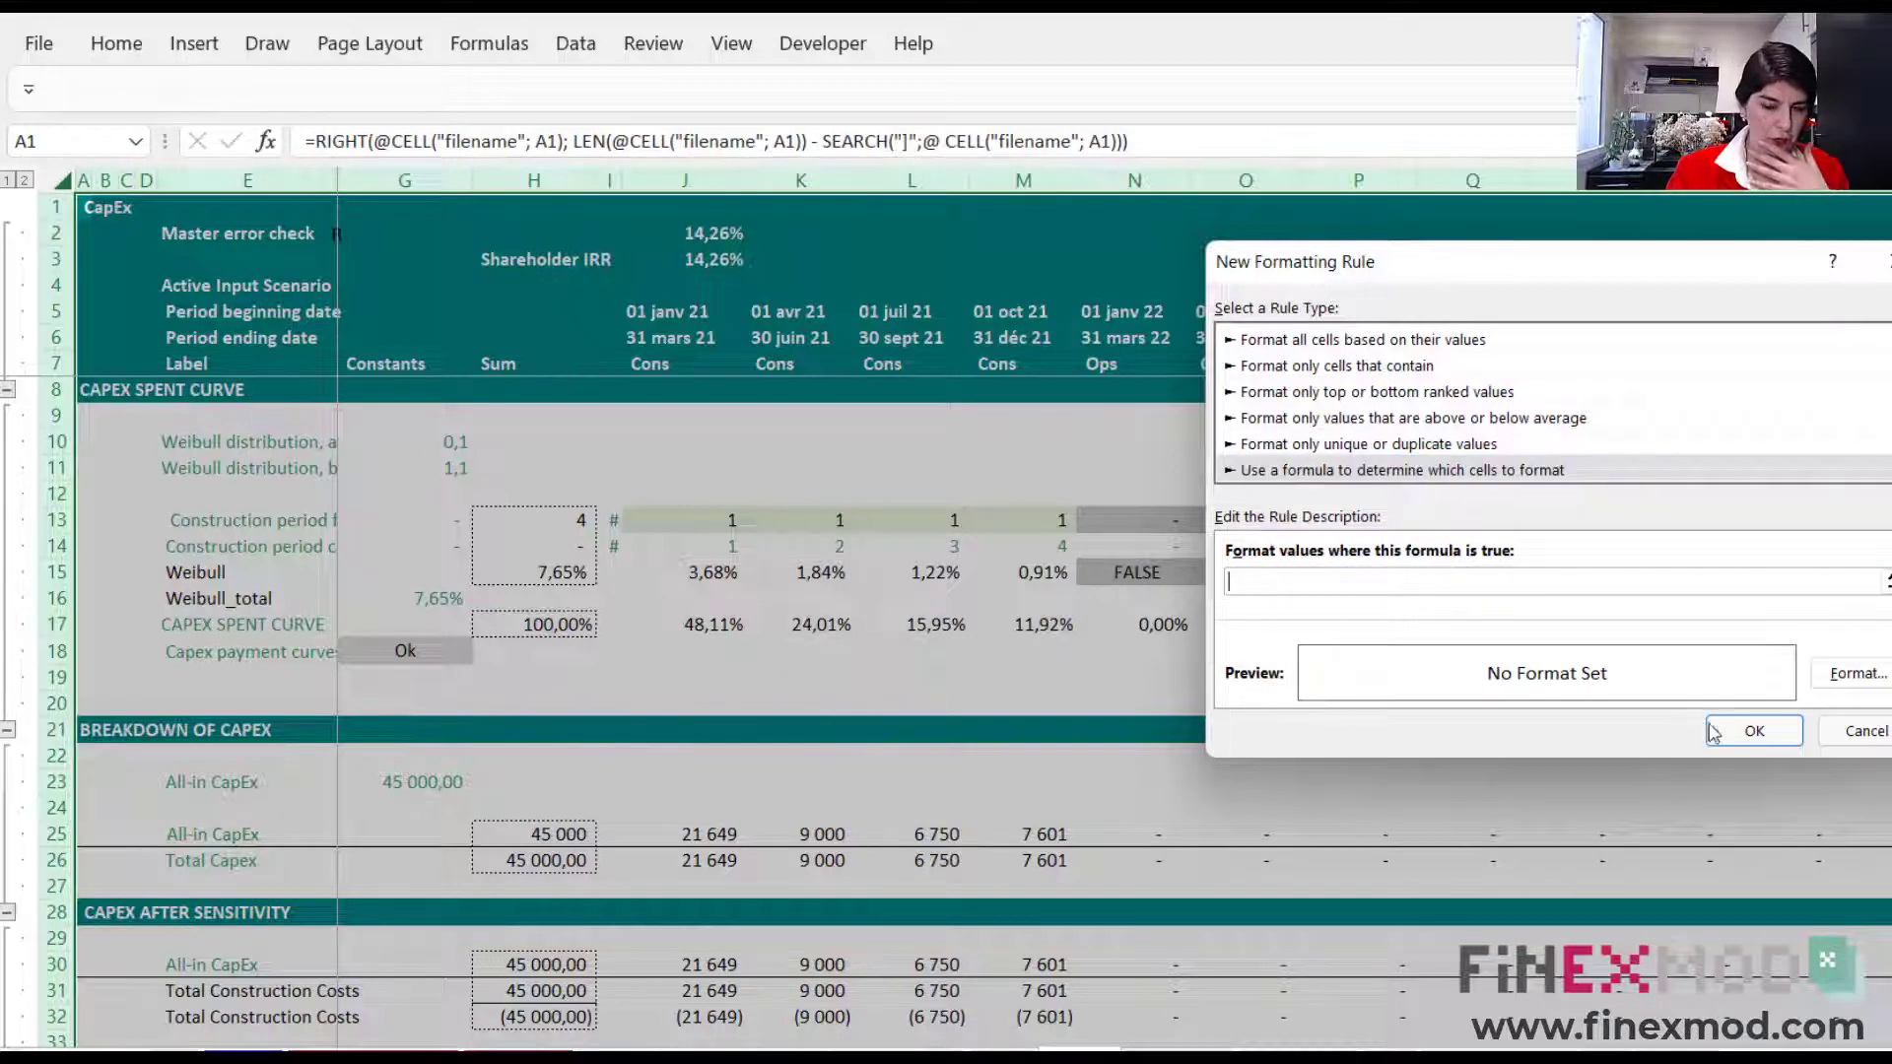
pyautogui.click(1860, 730)
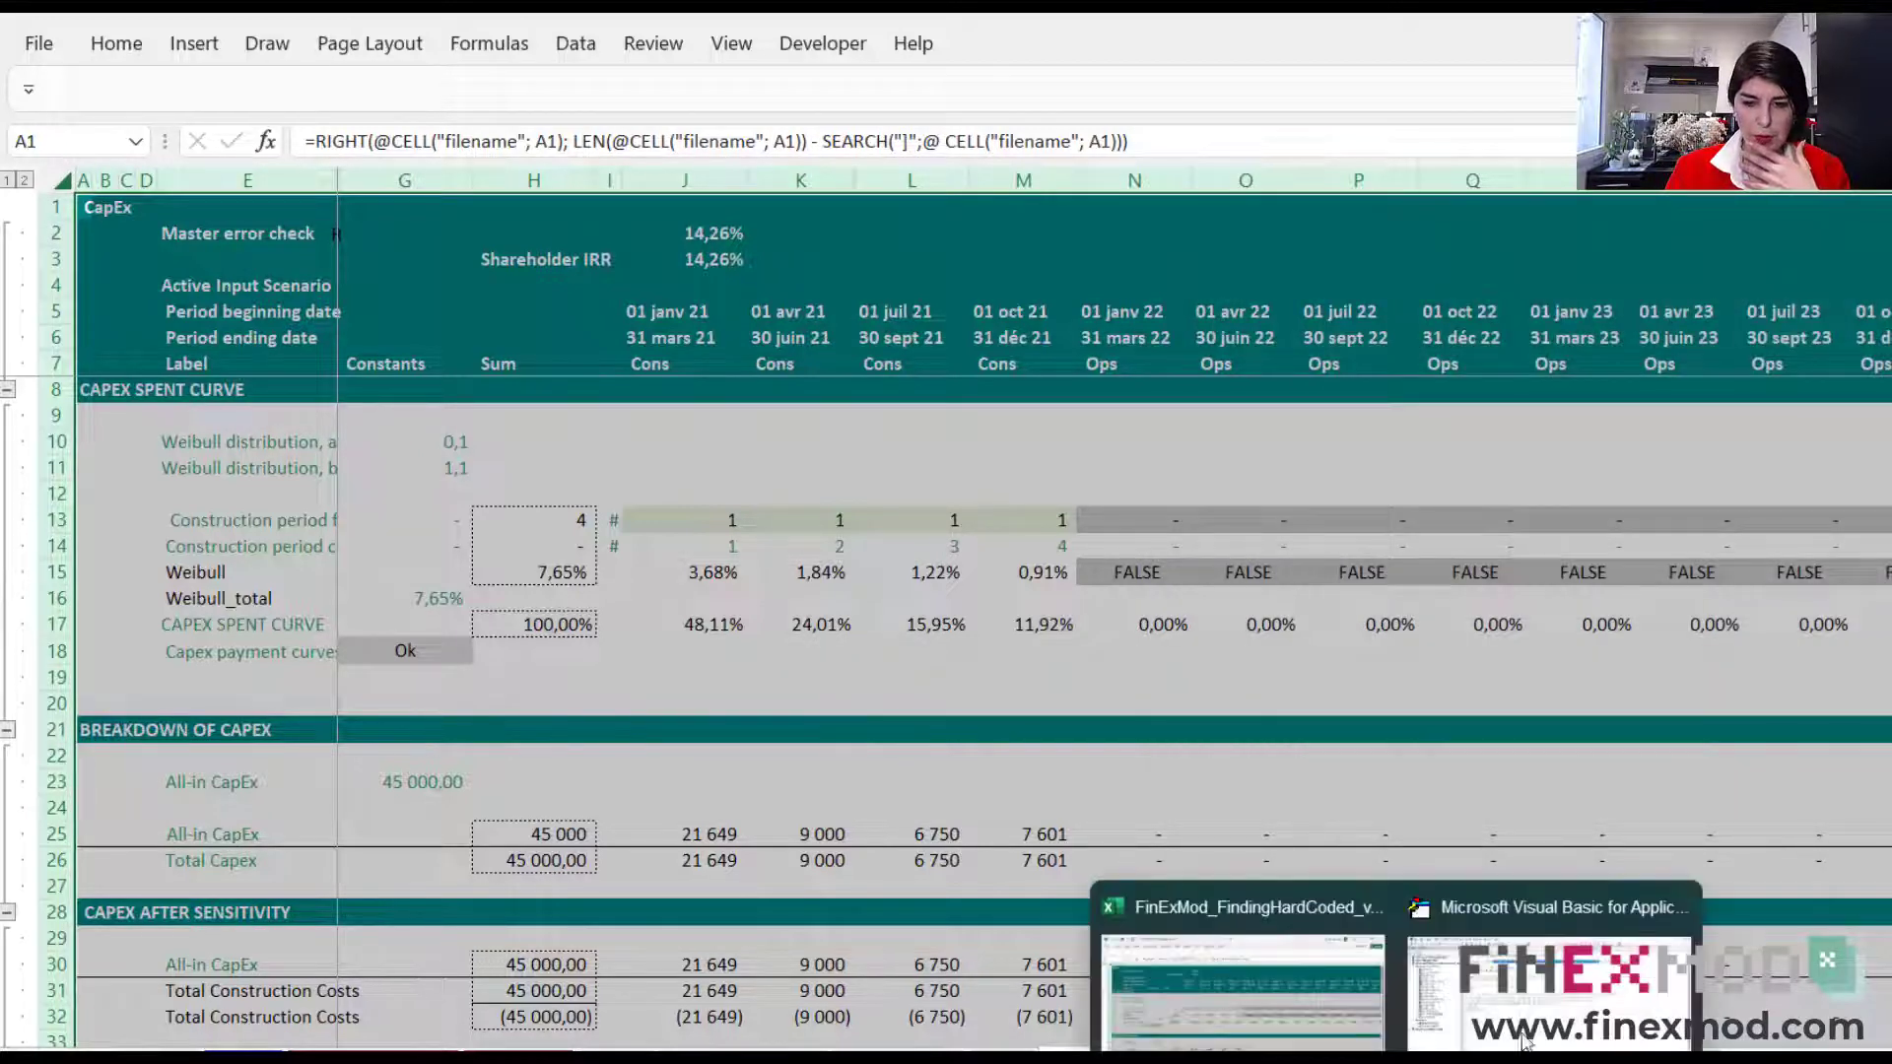
# - Switch to the Visual Basic editor and copy CellUsesLiteralValue(Cell As Range) from the function's declaration line
pyautogui.click(1567, 981)
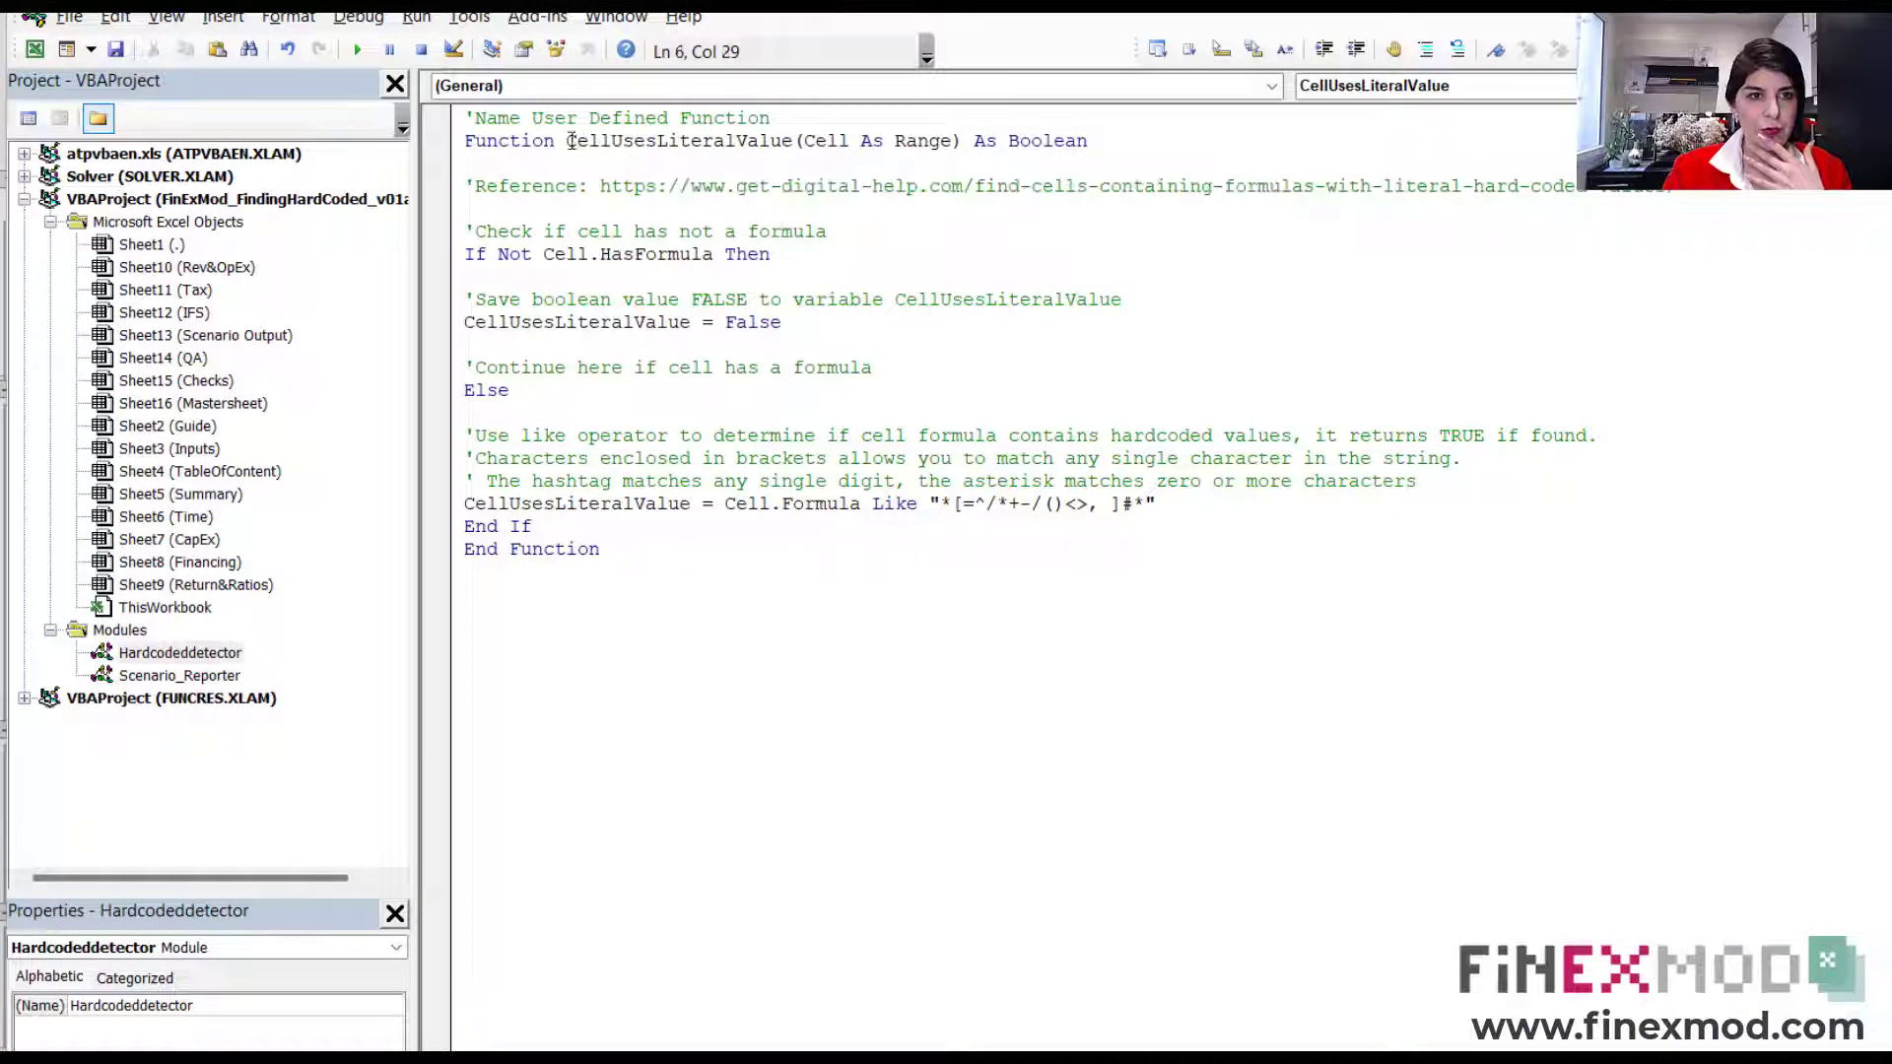
pyautogui.moveTo(572, 141); pyautogui.dragTo(963, 144)
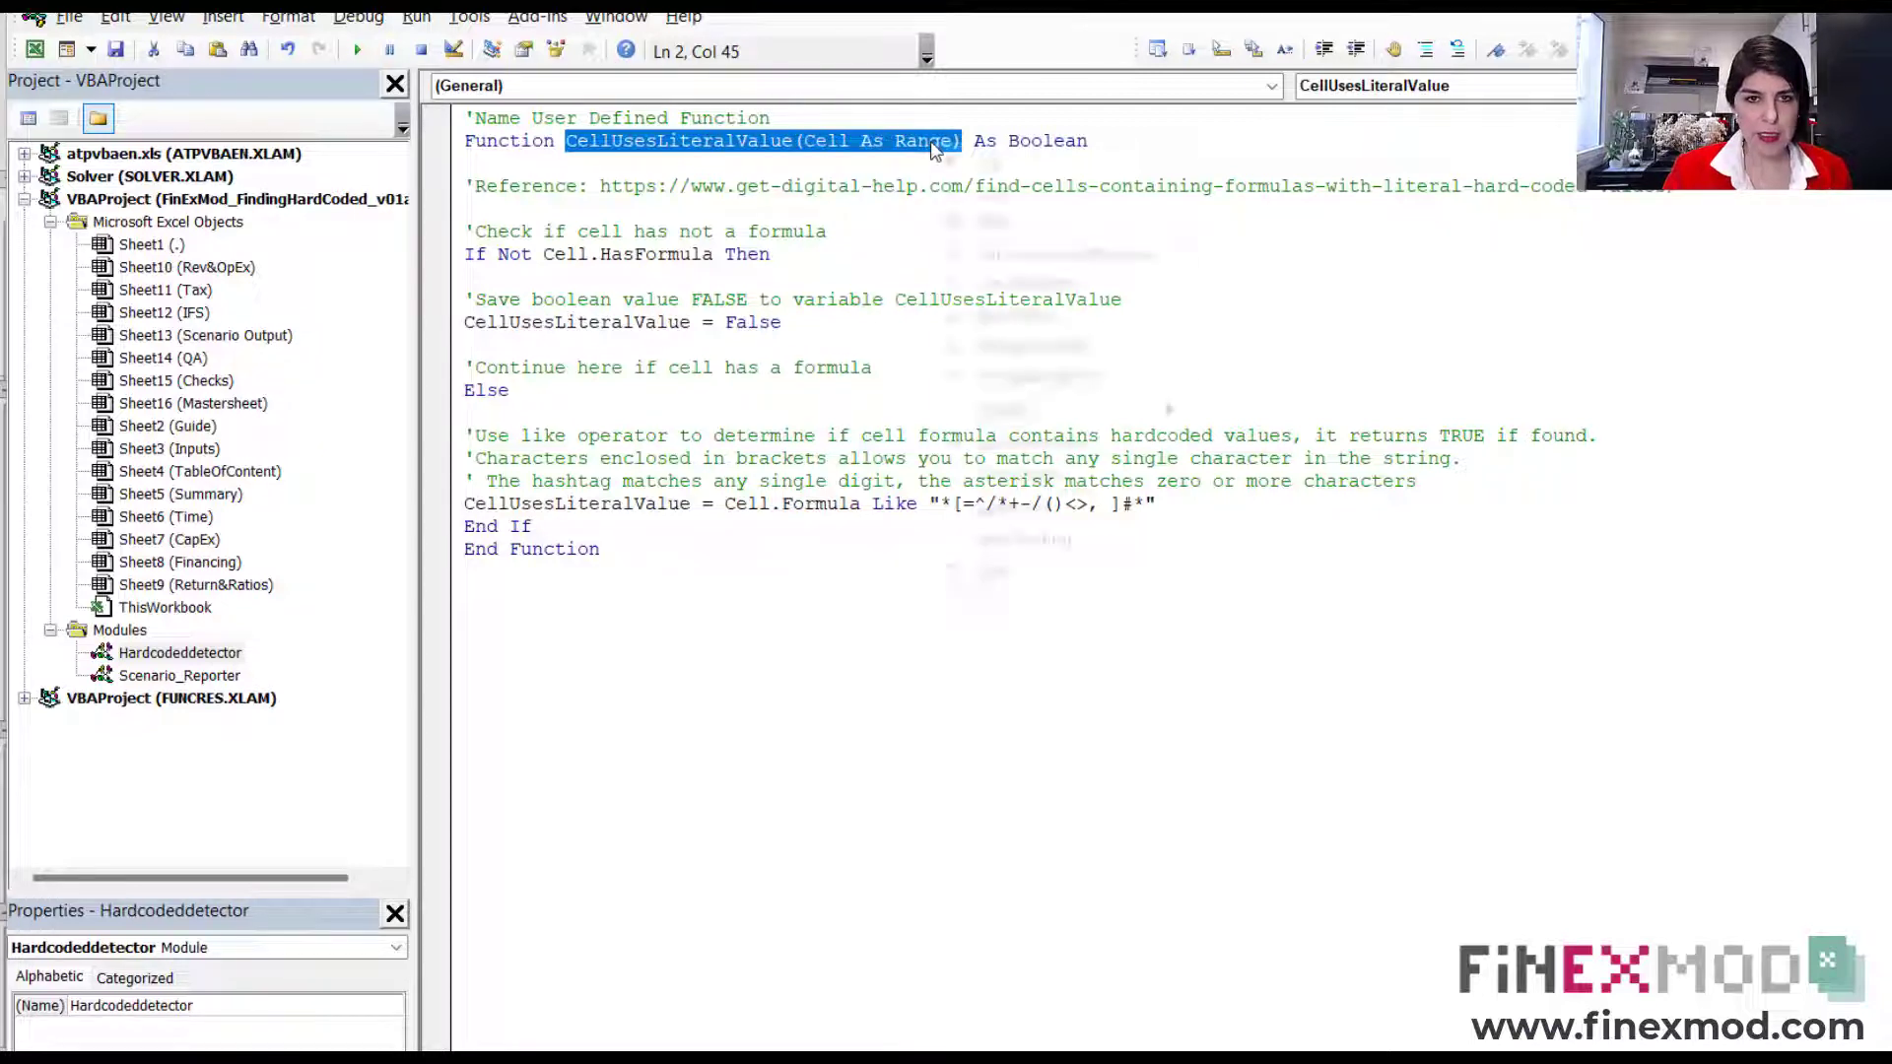
pyautogui.click(979, 191)
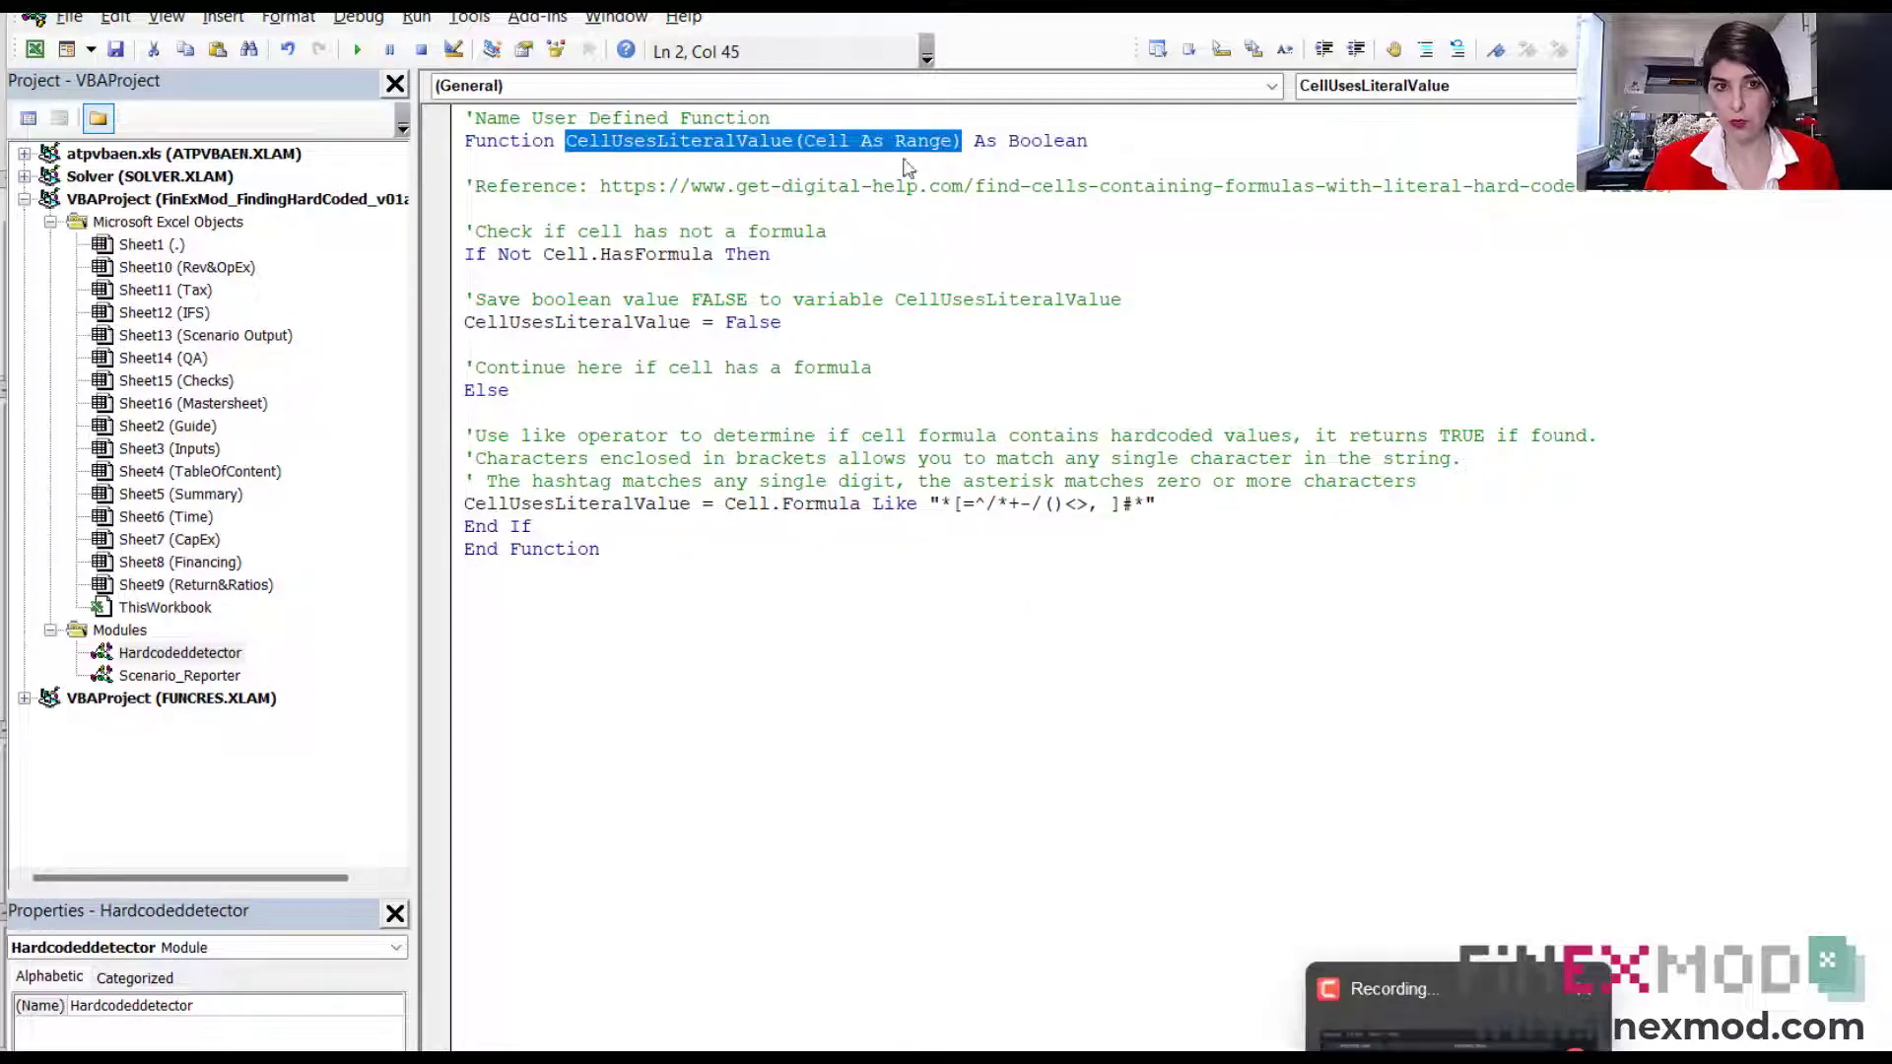
# - Switch back to Excel and start a formula-based conditional formatting rule for the selected CapEx cells with the formula =CellUsesLiteralValue(A1)
pyautogui.click(1311, 971)
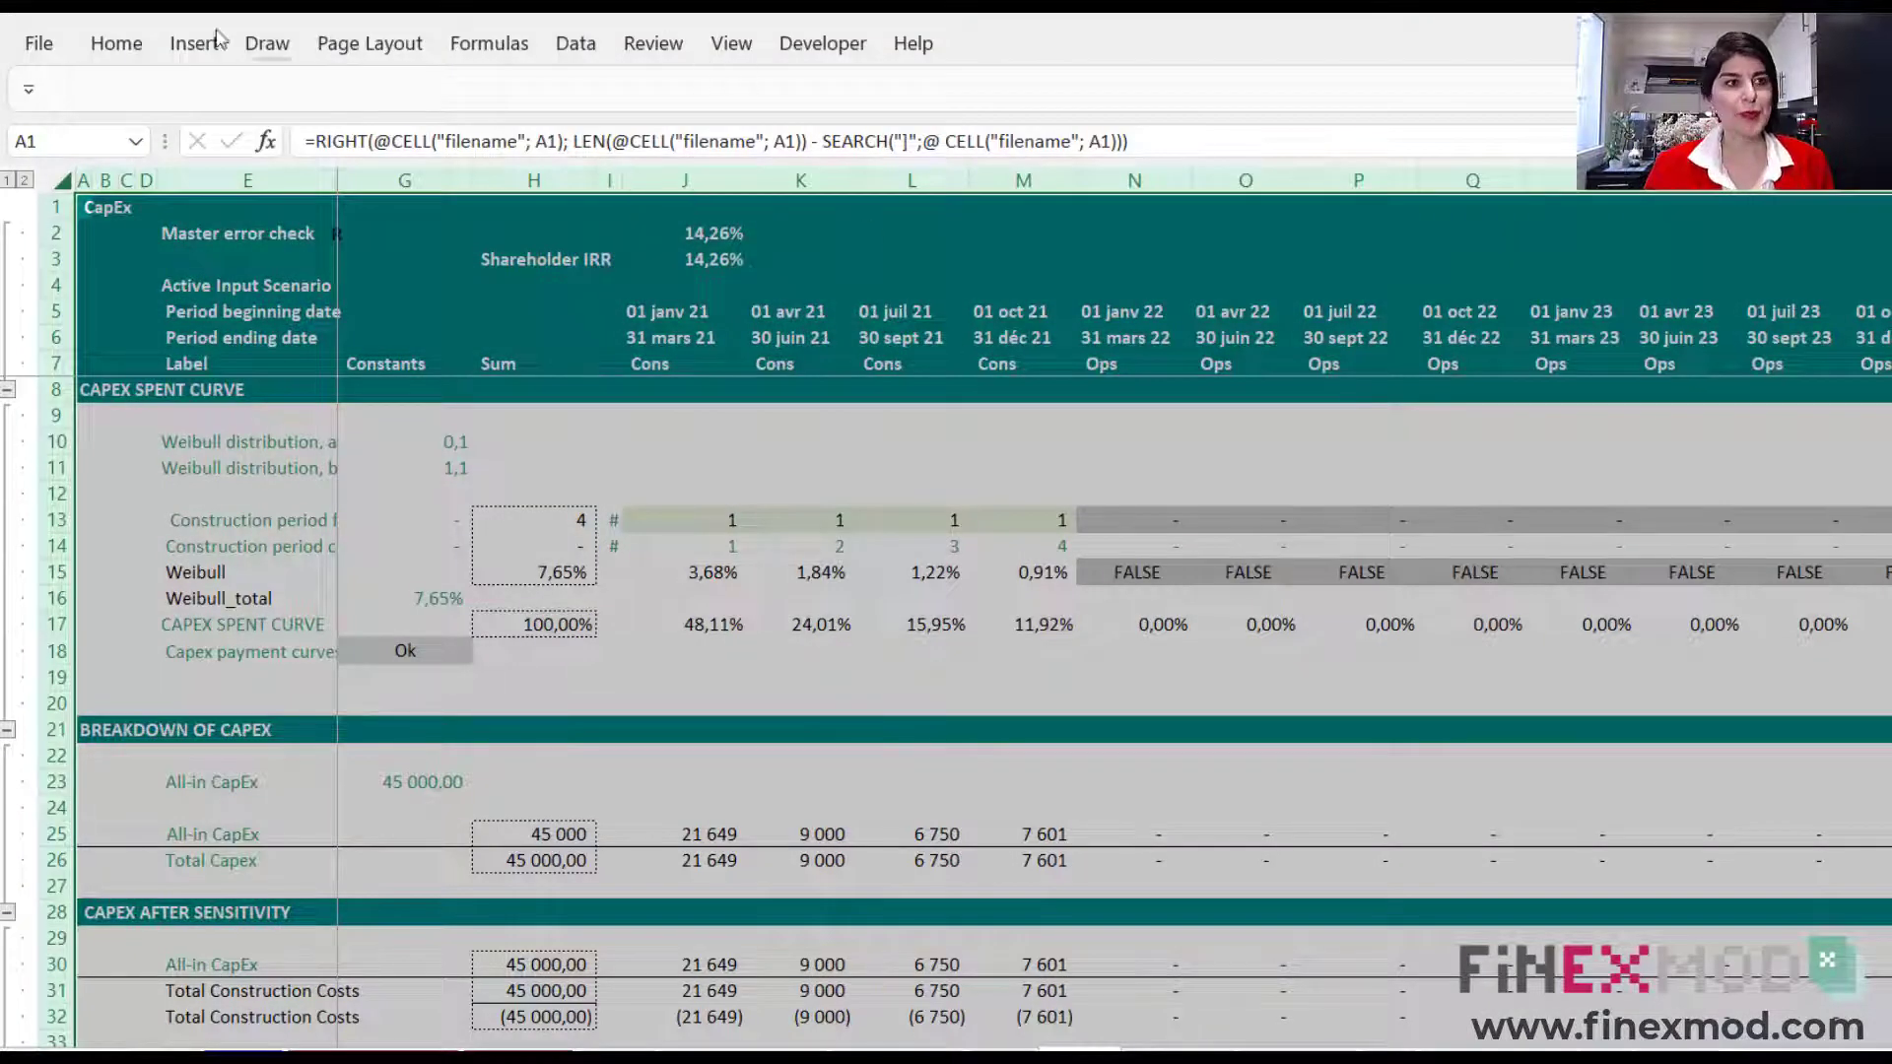
pyautogui.click(117, 44)
pyautogui.click(1258, 128)
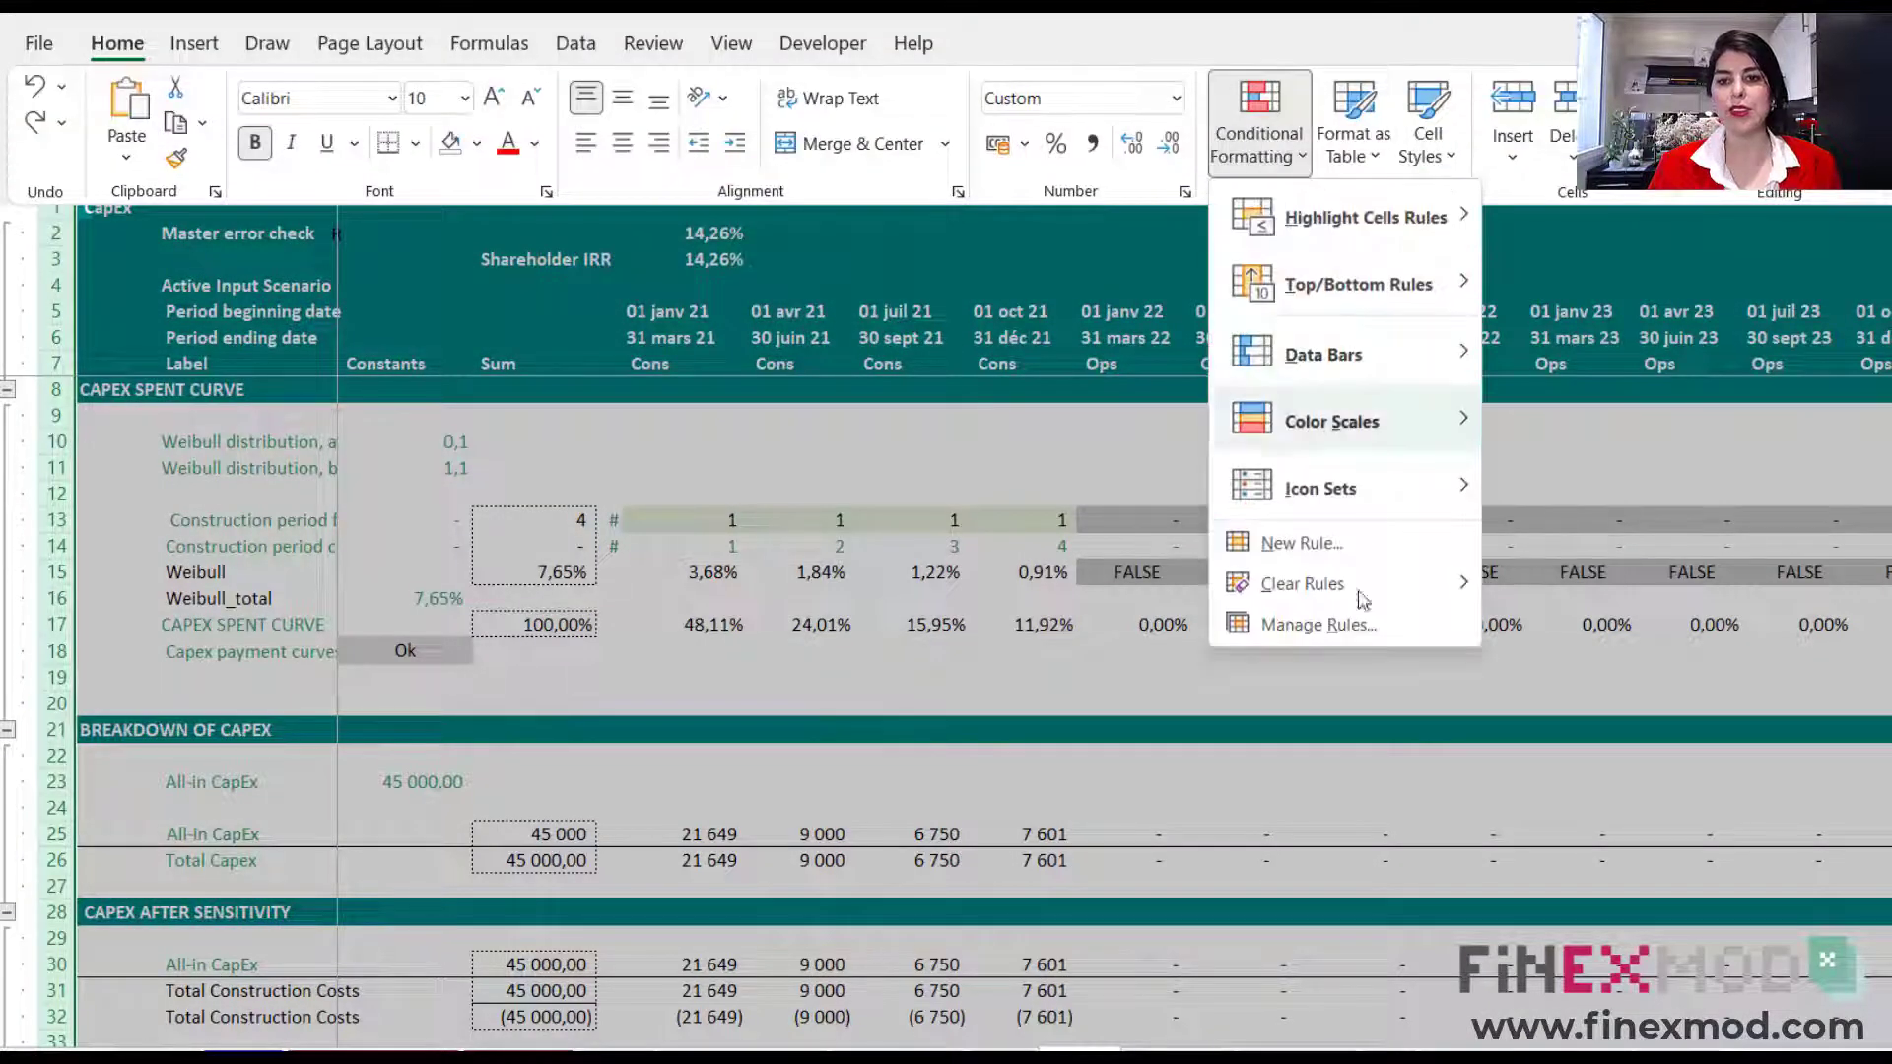
pyautogui.click(1303, 543)
pyautogui.click(1327, 446)
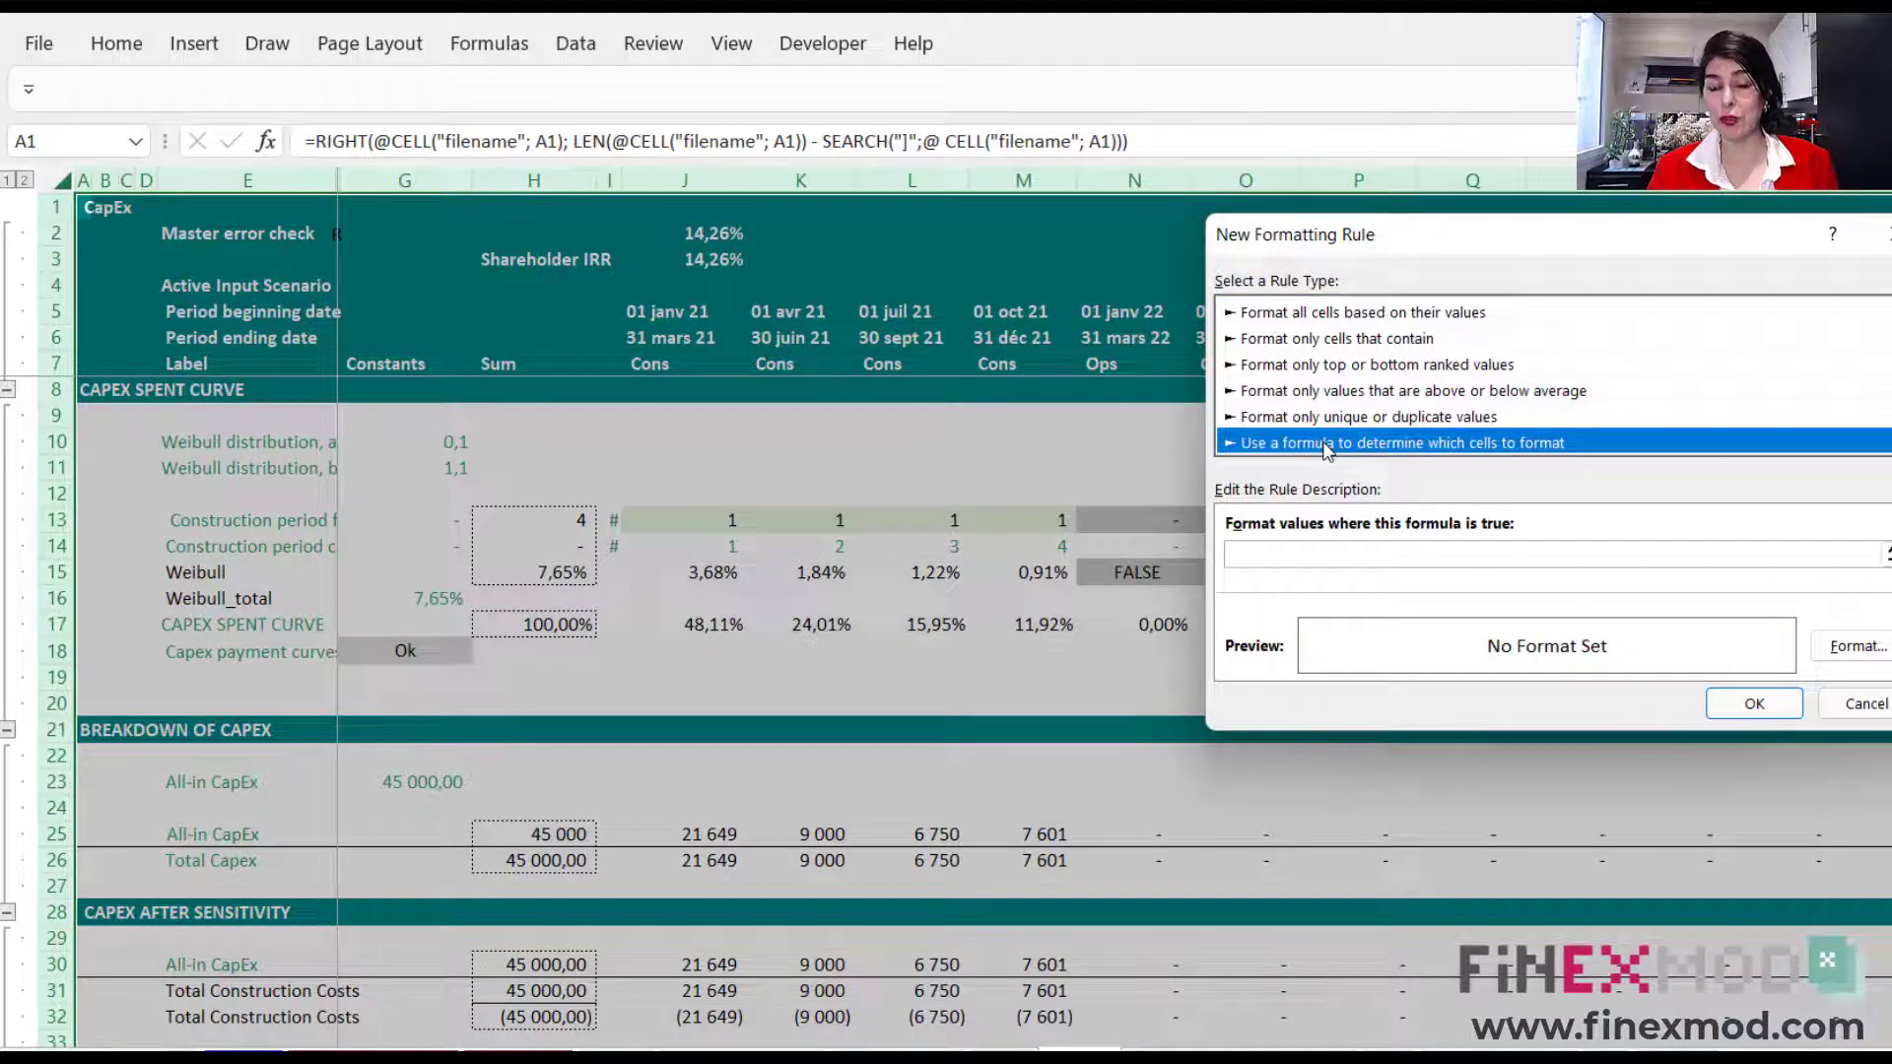
pyautogui.click(1299, 557)
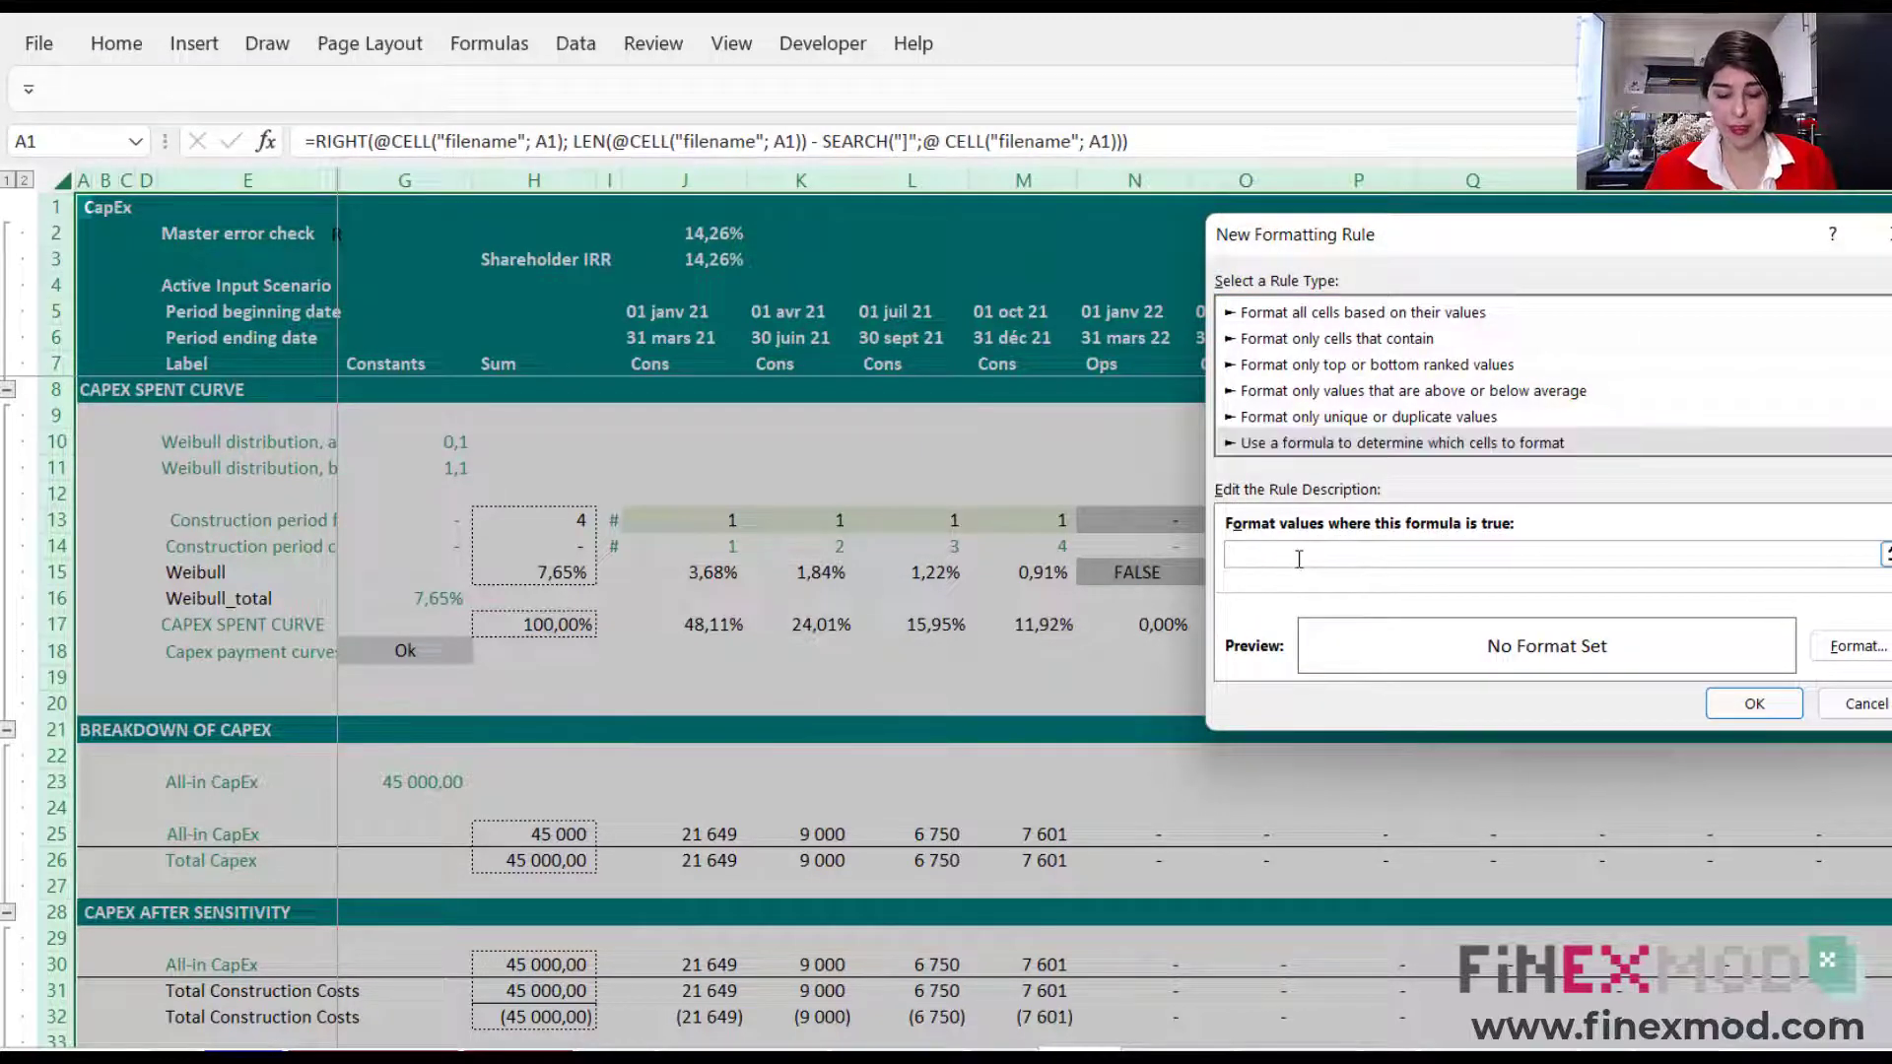
pyautogui.write('=')
pyautogui.hotkey('ctrl', 'v')
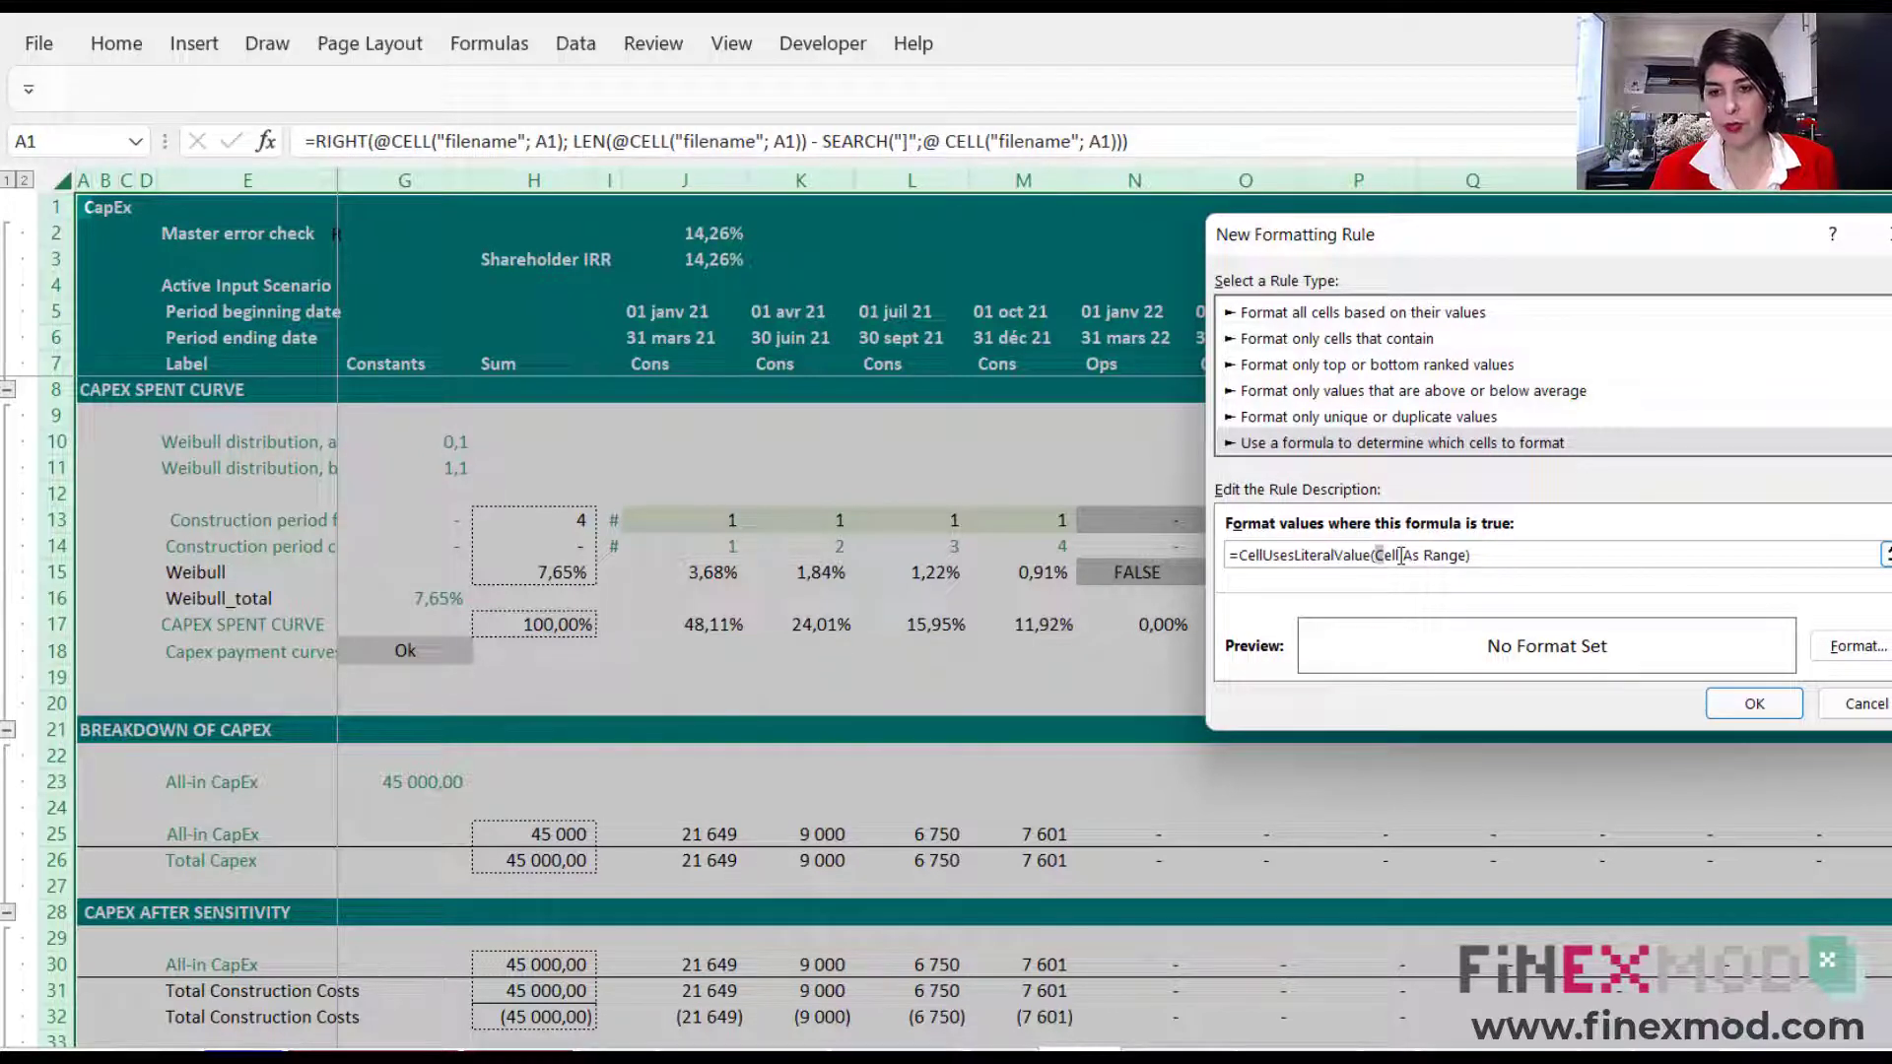
pyautogui.moveTo(1401, 556); pyautogui.dragTo(1465, 557)
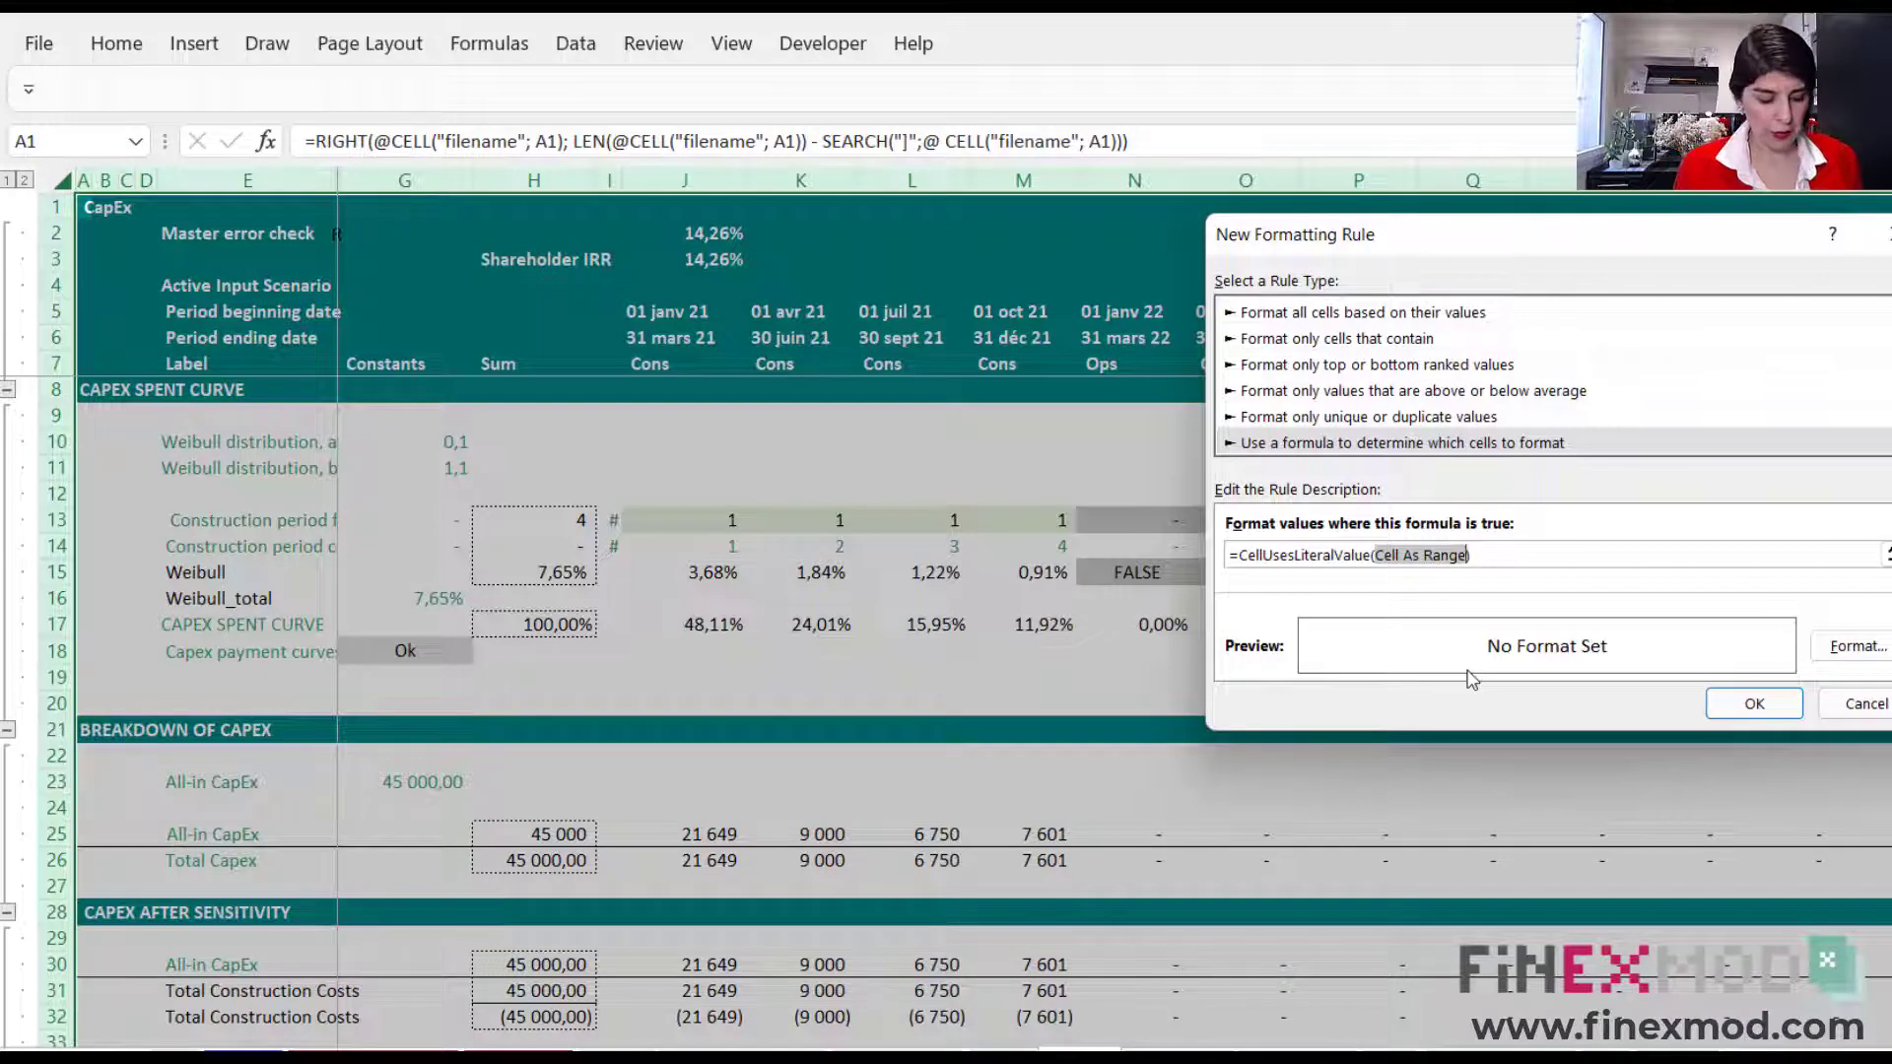
pyautogui.write('A1')
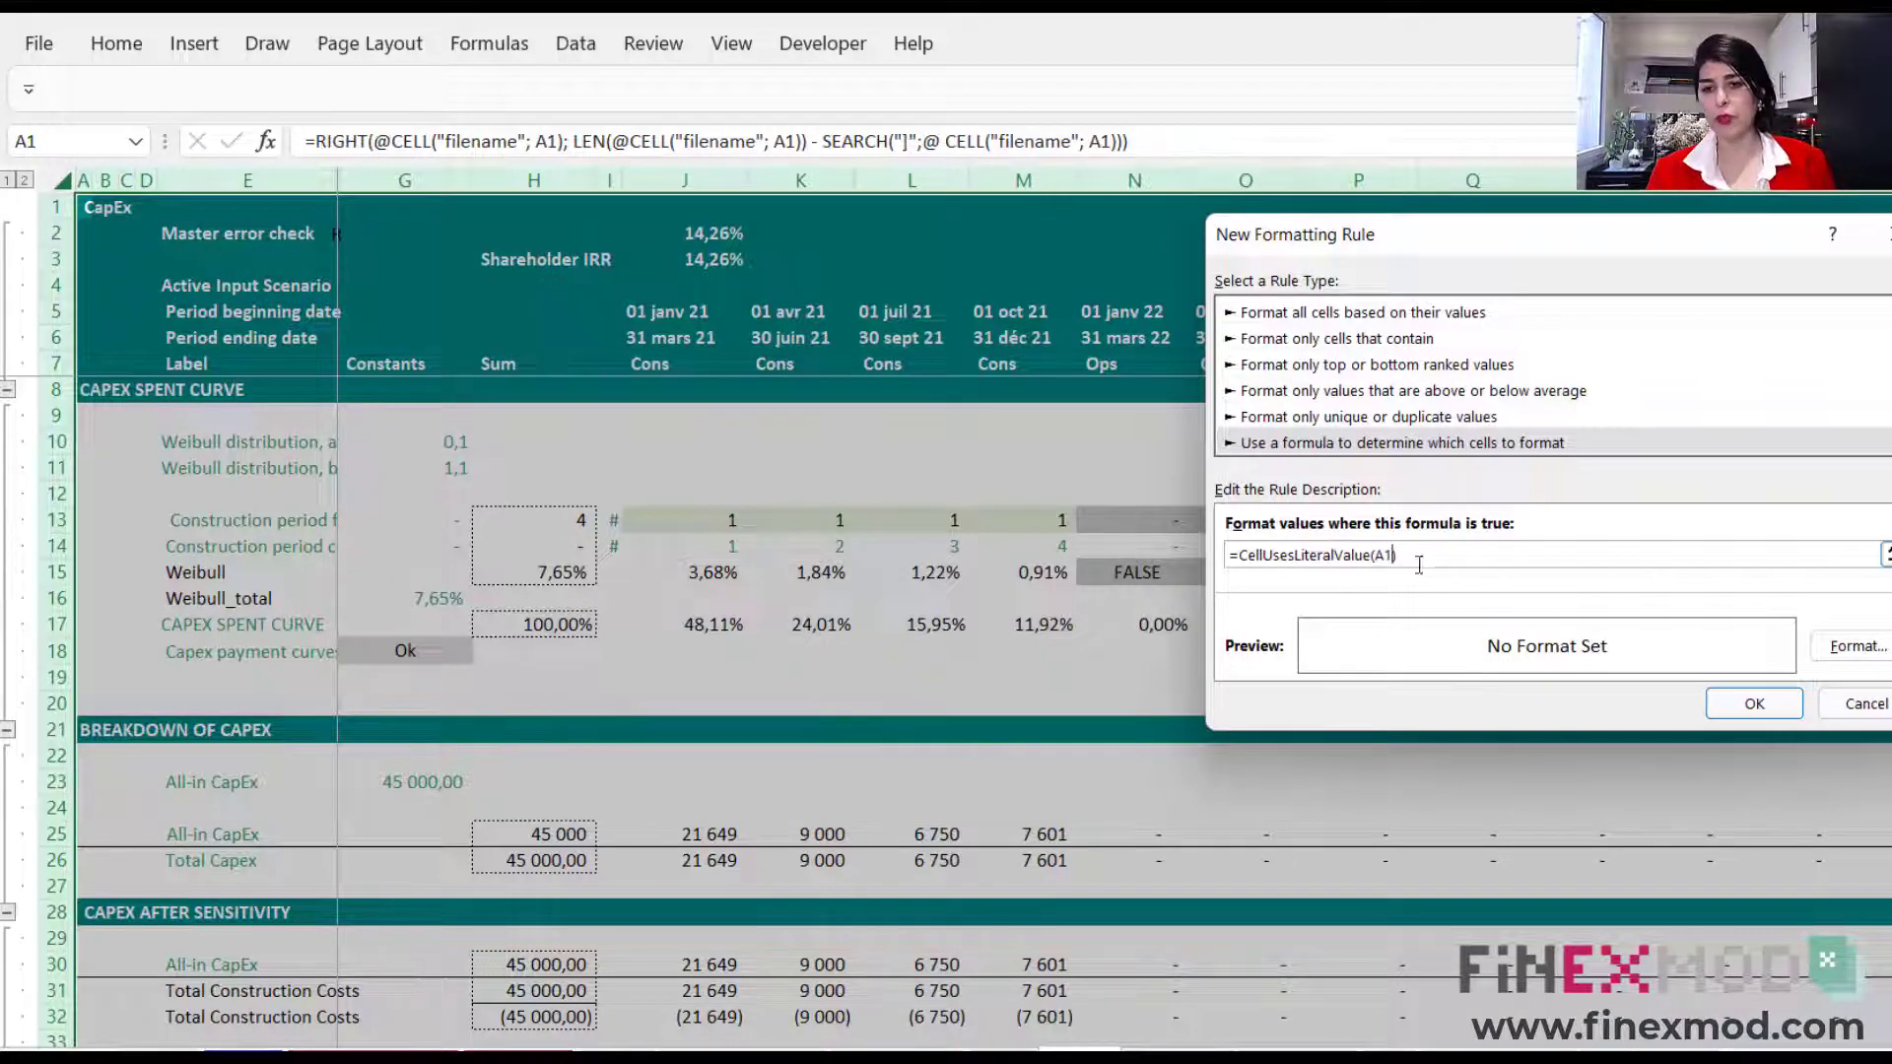
# - Give the =CellUsesLiteralValue(A1) formatting rule a bright red background fill, apply it to the CapEx sheet and deselect the cells
pyautogui.moveTo(1244, 555); pyautogui.dragTo(1380, 555)
pyautogui.click(1385, 555)
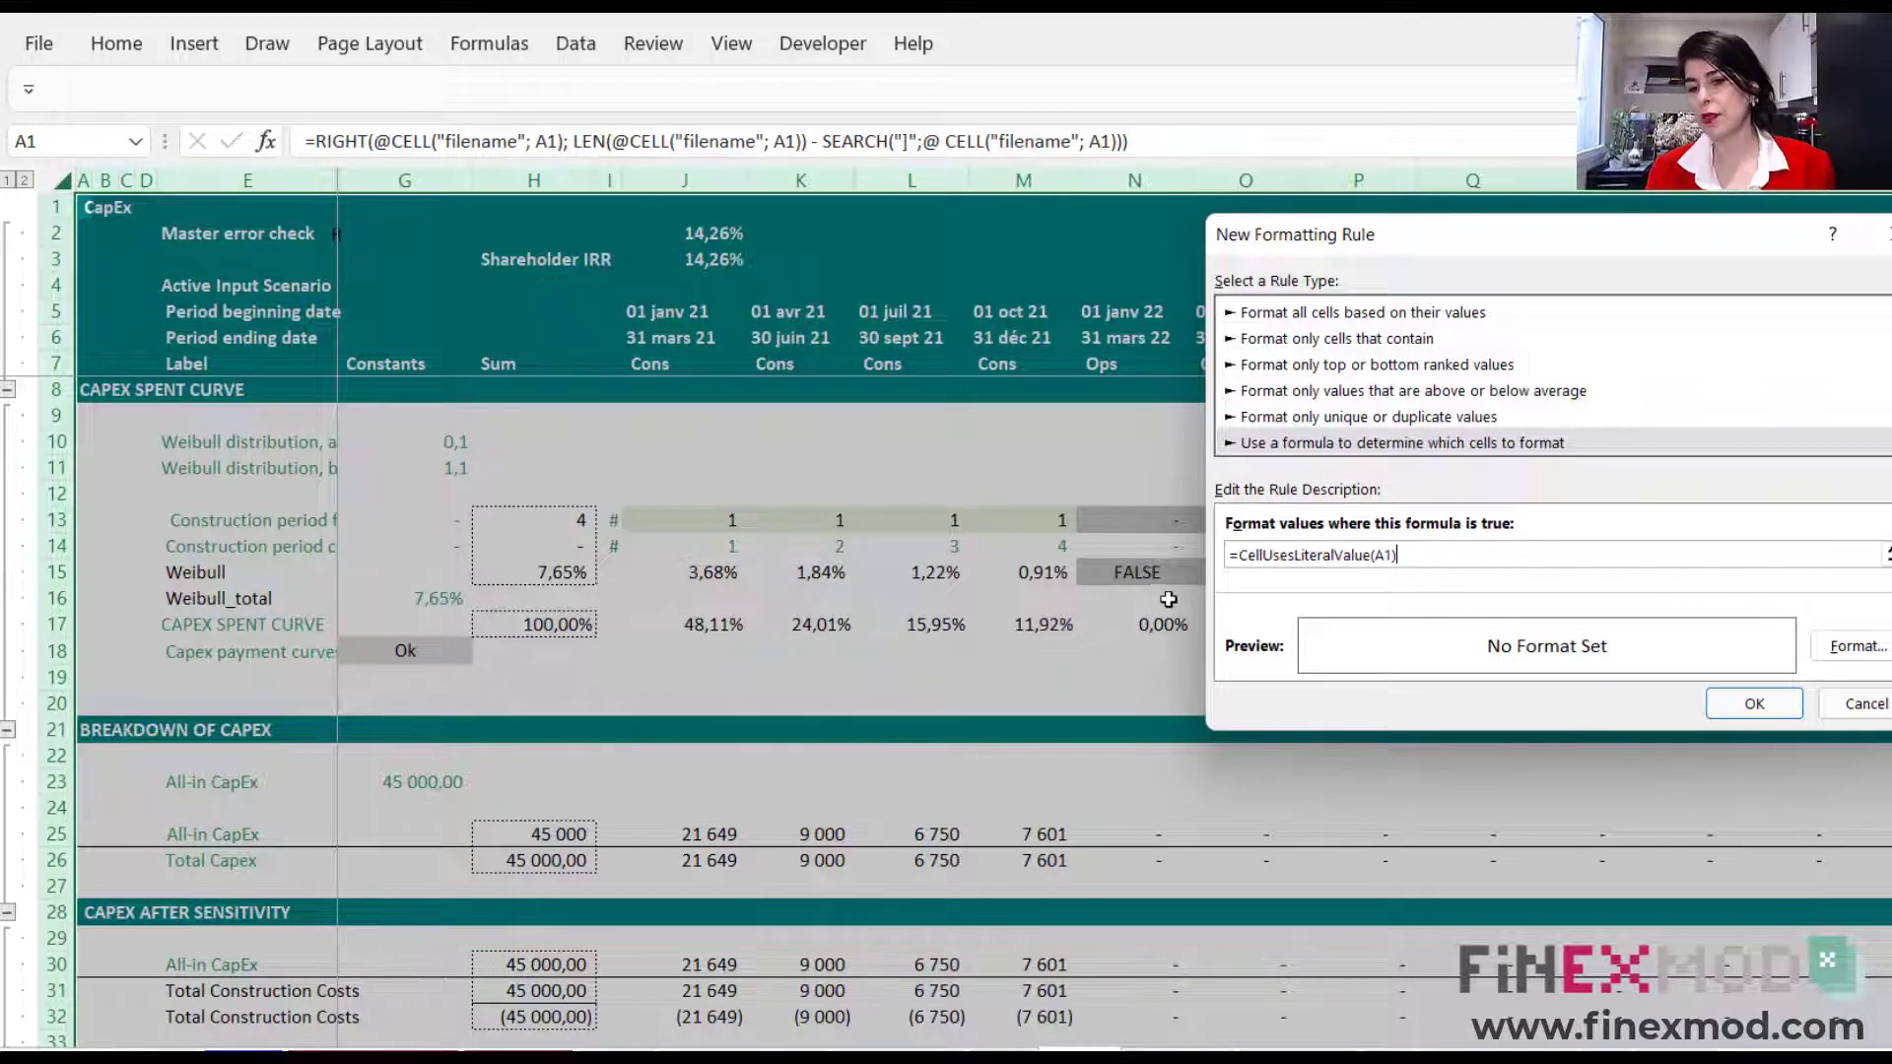
pyautogui.click(1856, 648)
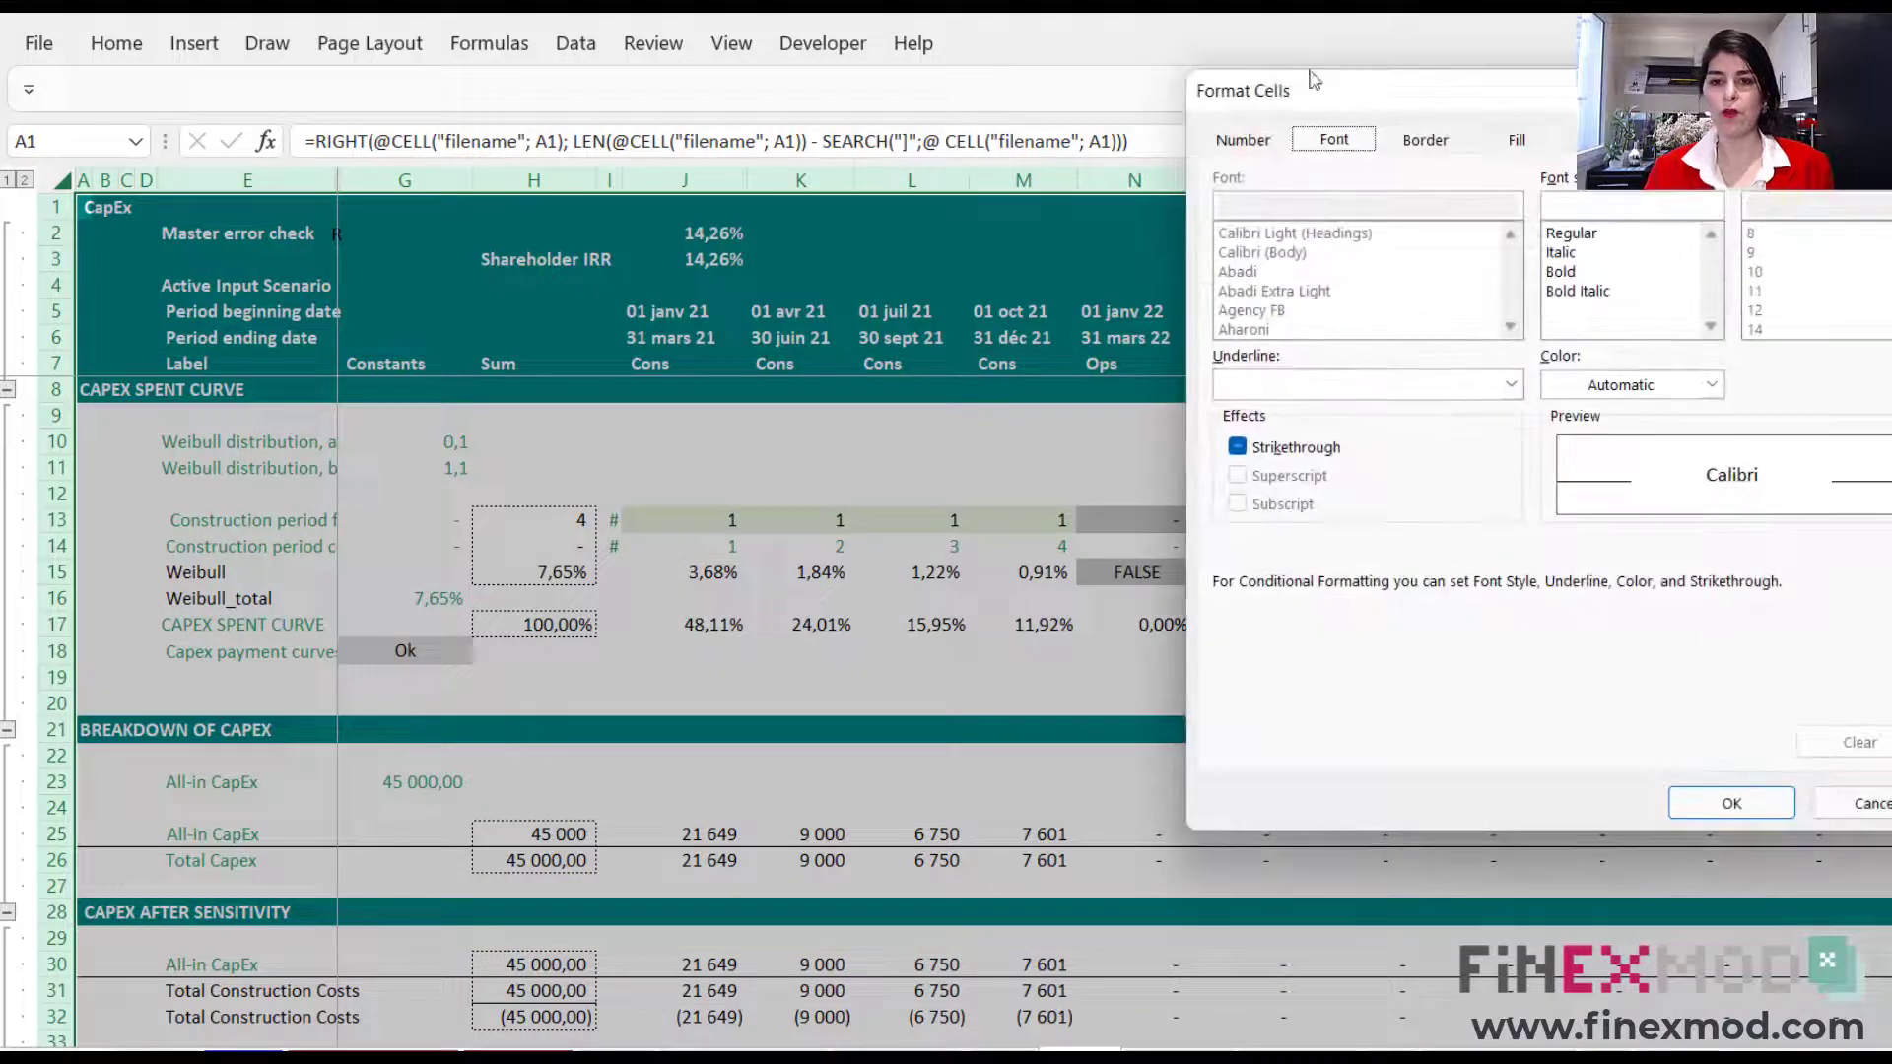
pyautogui.click(1516, 141)
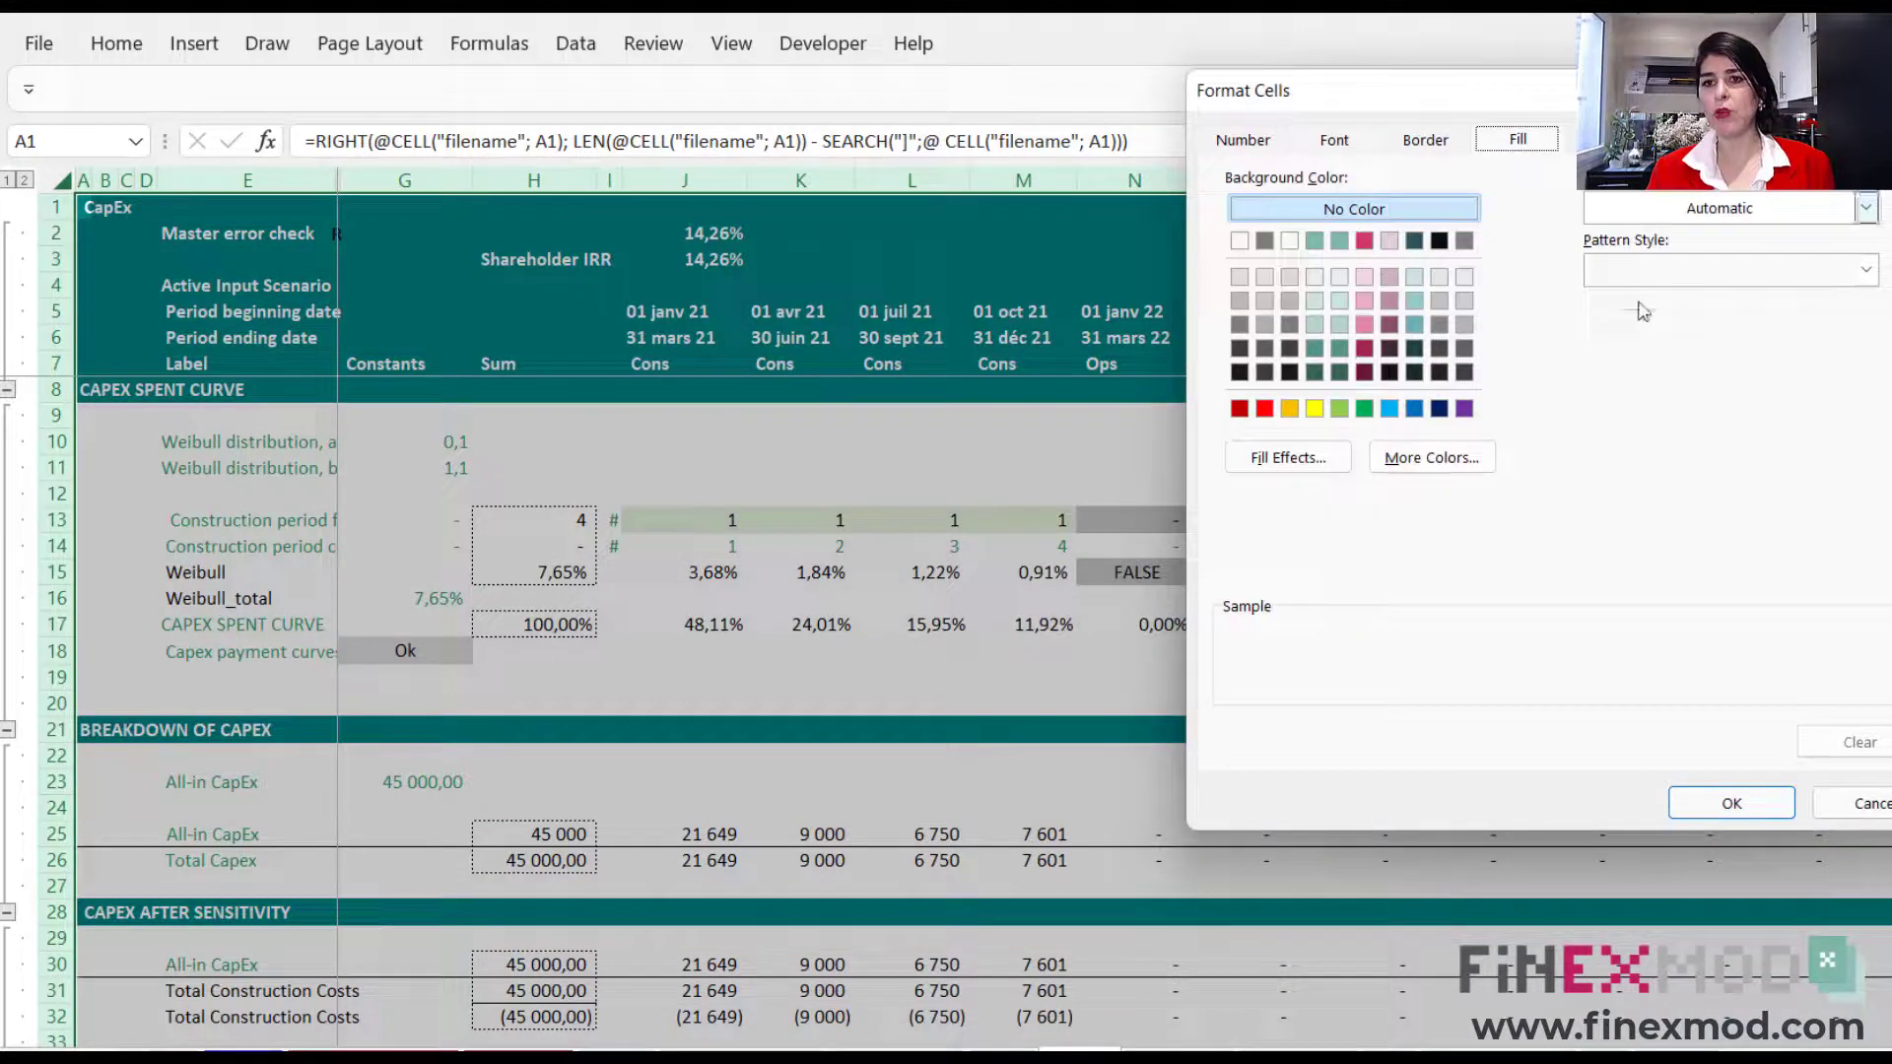
pyautogui.click(1265, 408)
pyautogui.click(1731, 803)
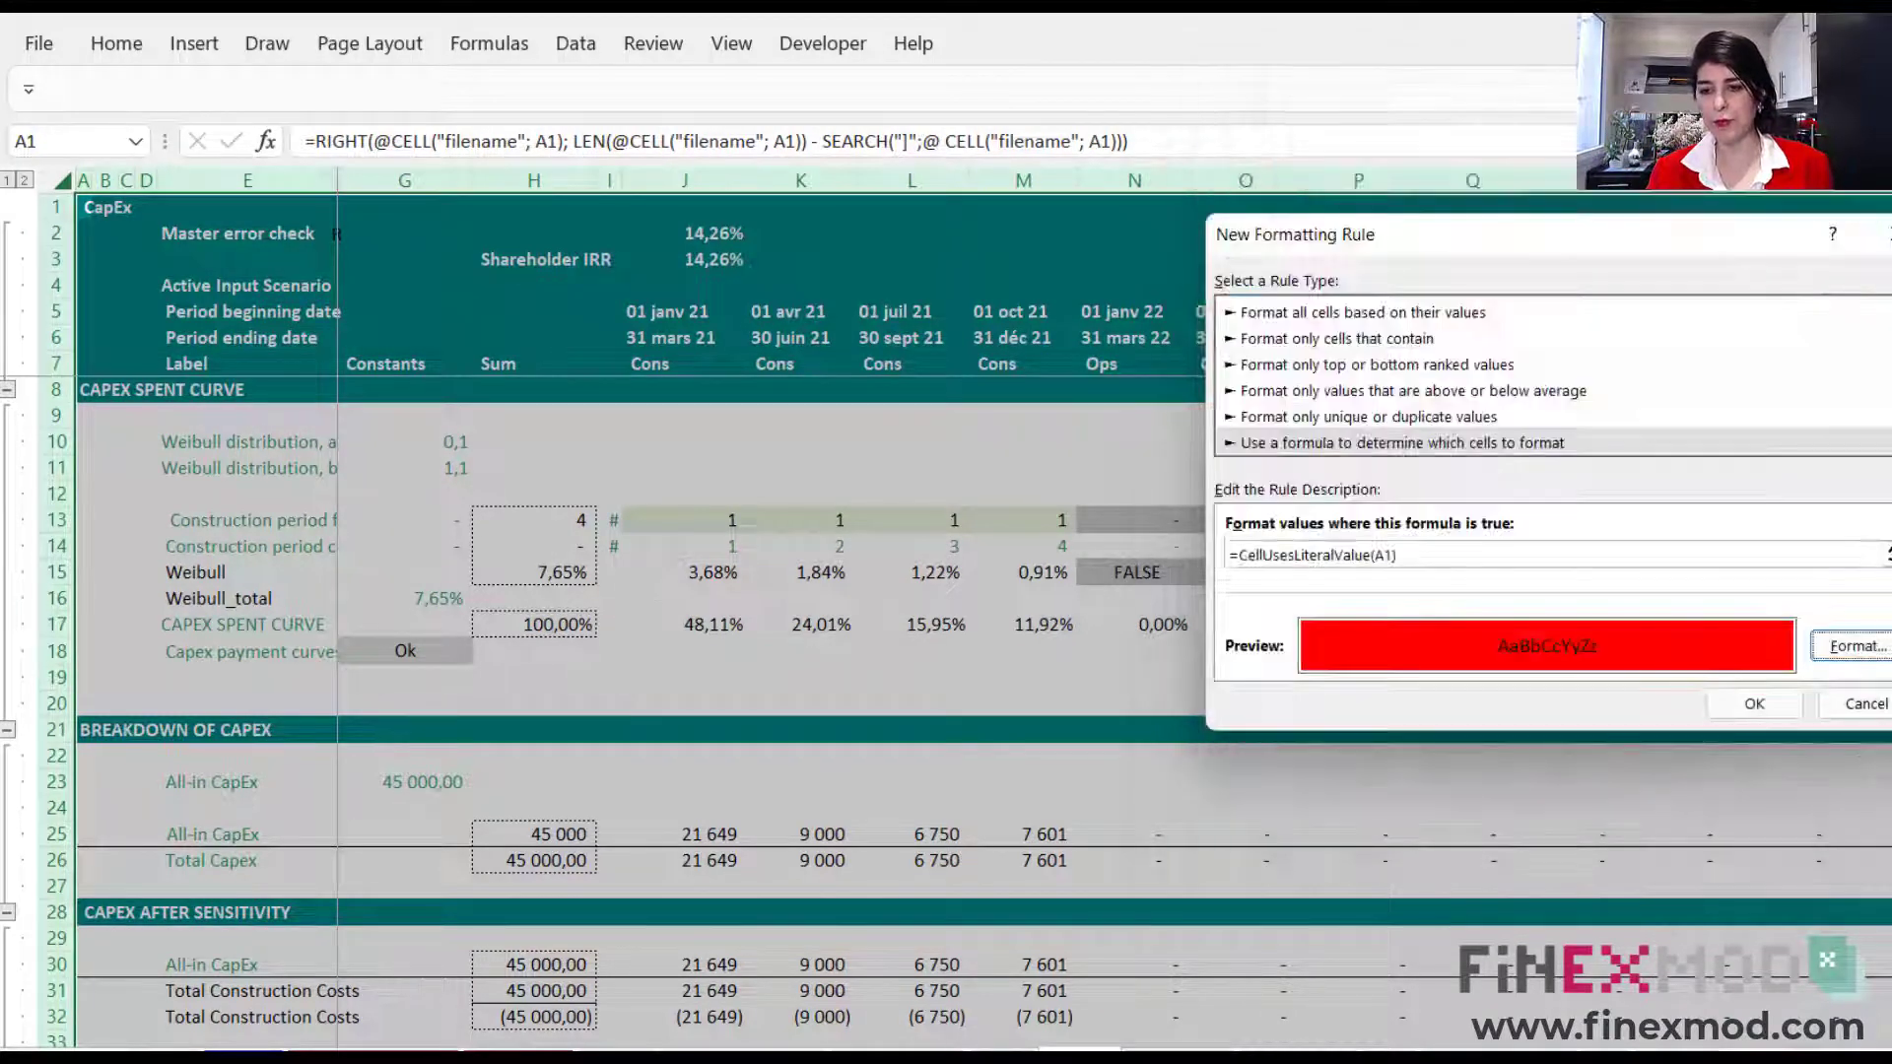
pyautogui.click(1772, 707)
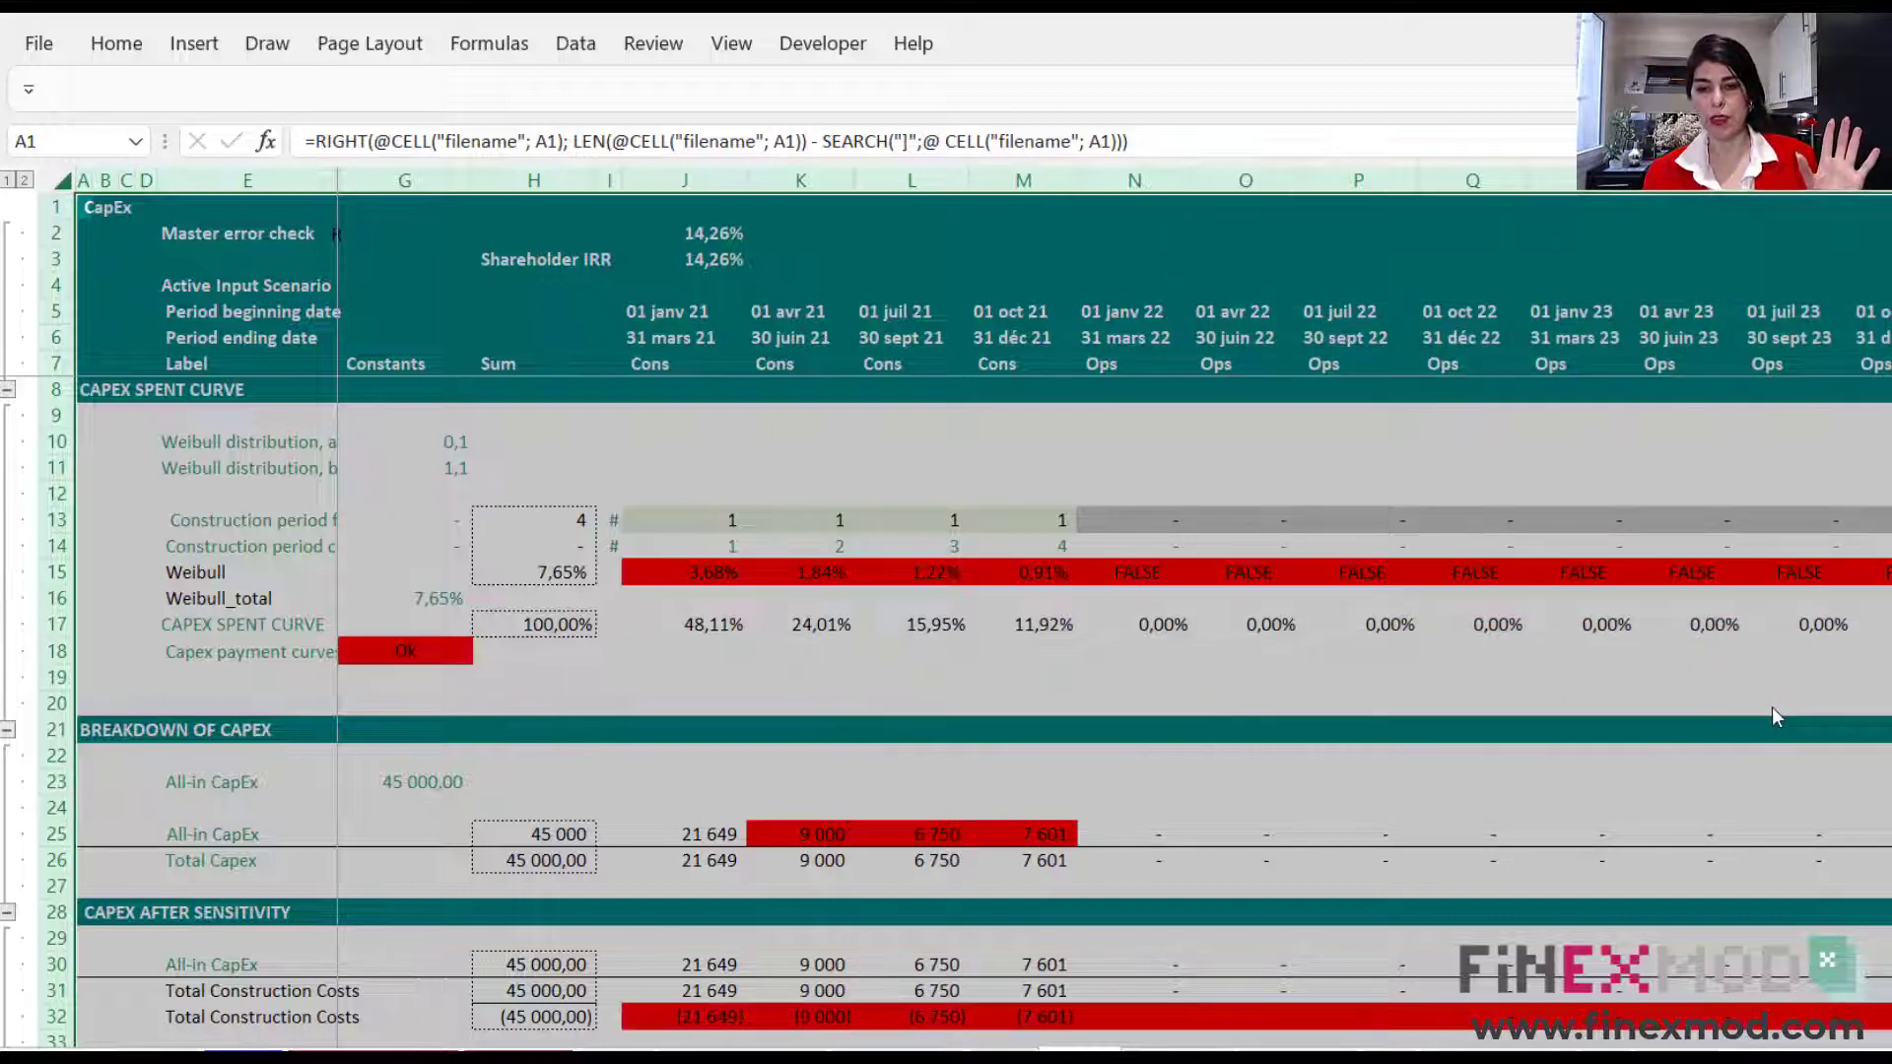
pyautogui.click(989, 758)
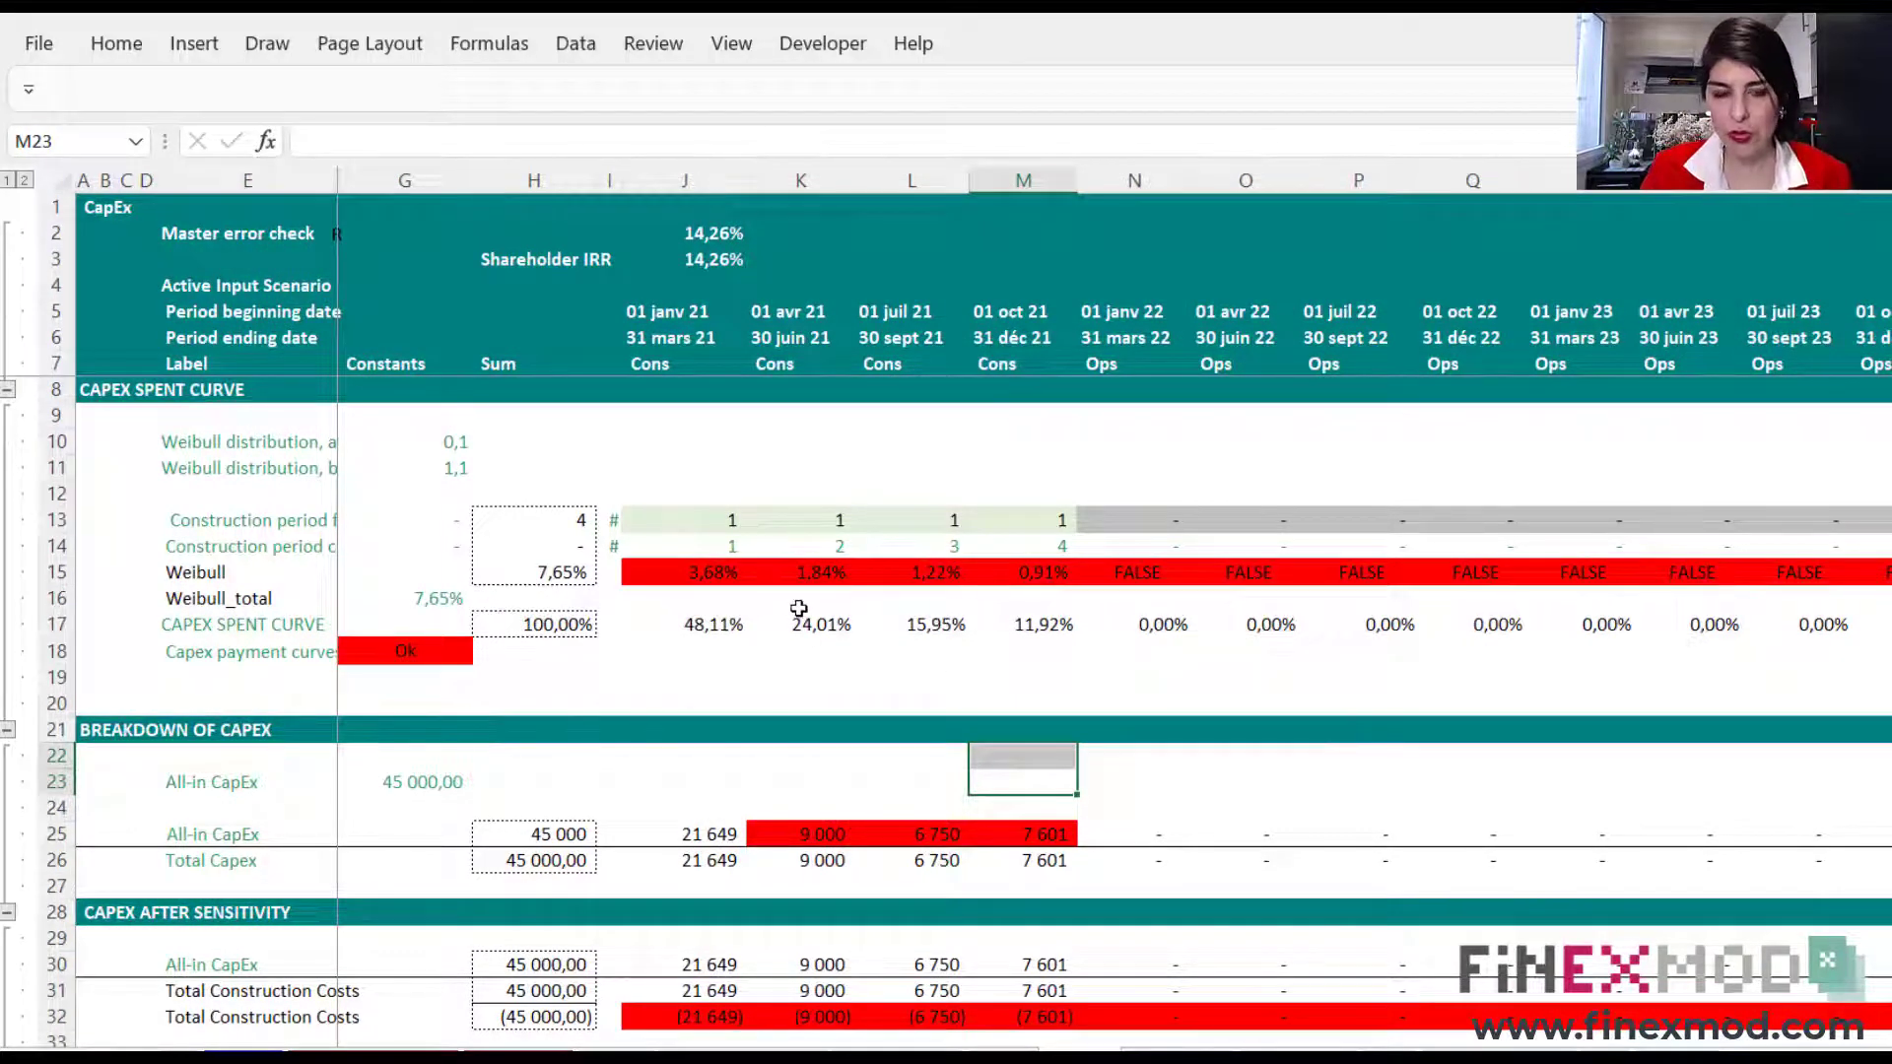
# - Inspect the highlighted Weibull formulas in J15 and K15, and try removing the cumulative argument 0 from the WEIBULL function in J15
pyautogui.click(666, 573)
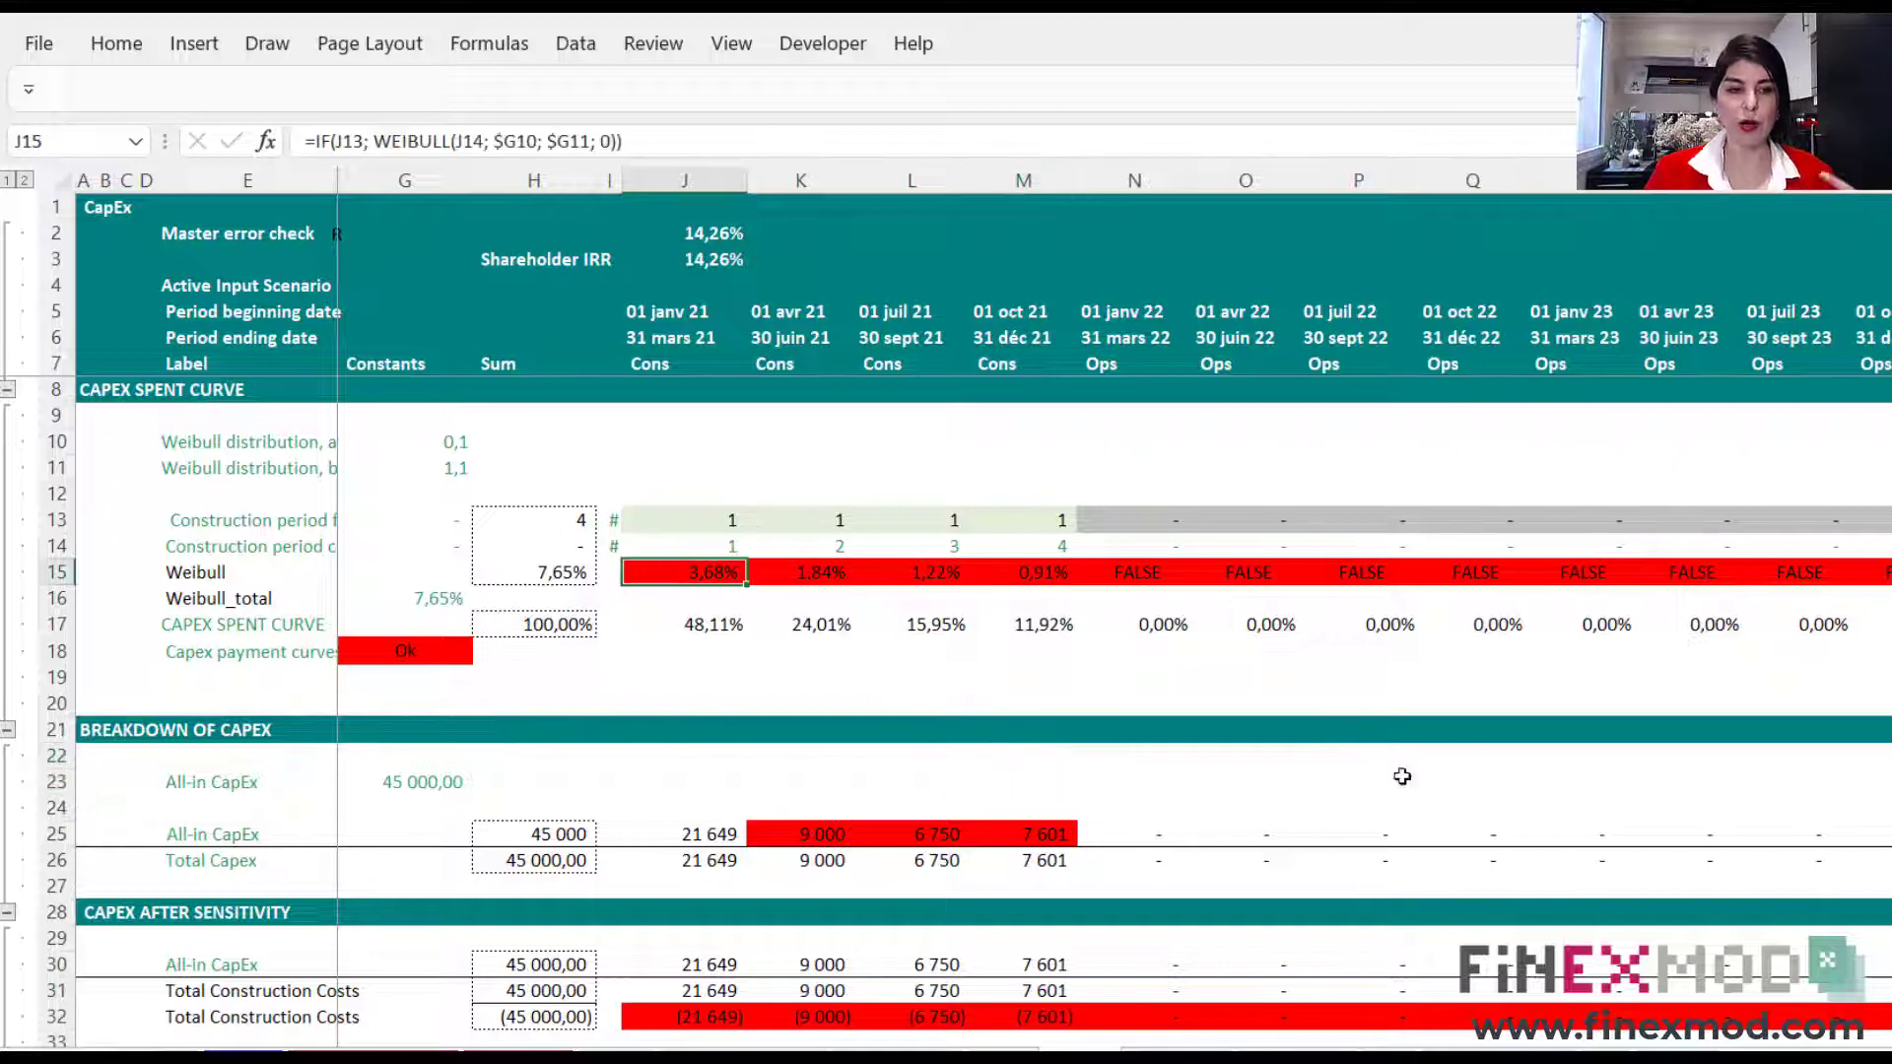
pyautogui.click(803, 573)
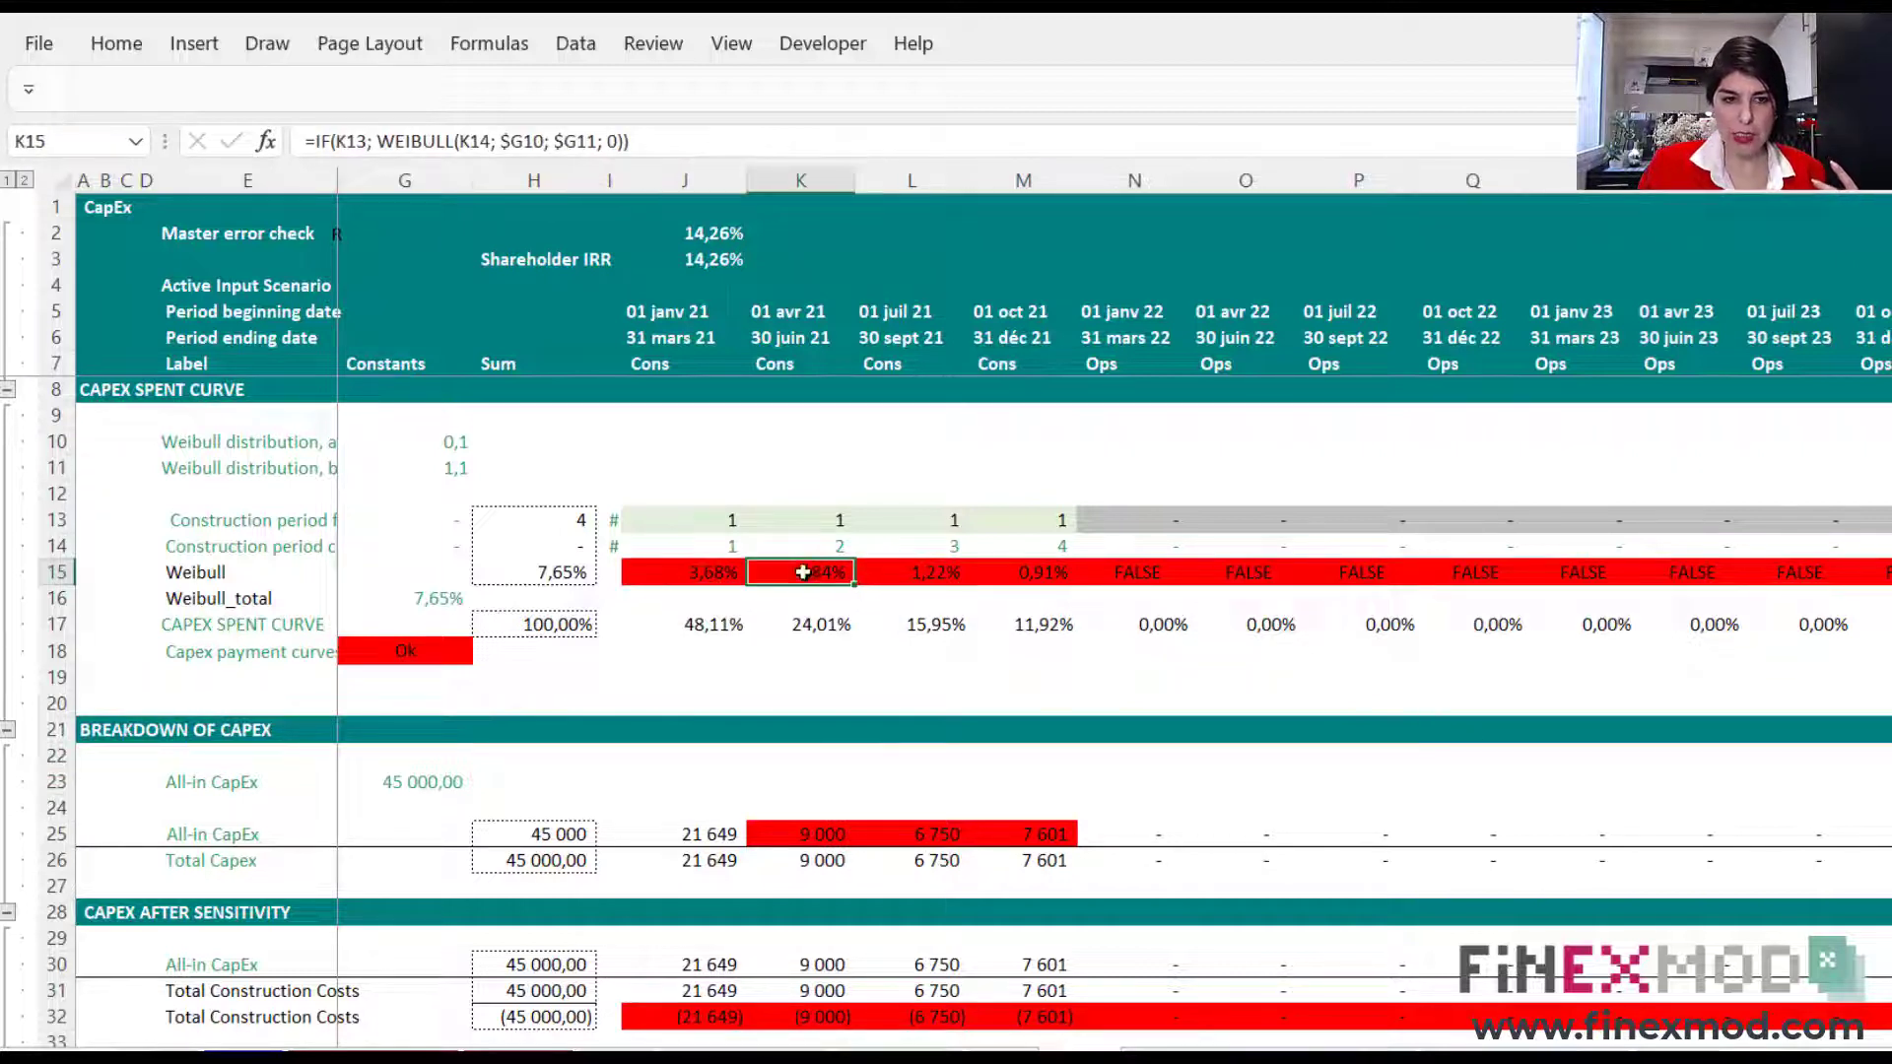
pyautogui.click(703, 574)
pyautogui.doubleClick(608, 141)
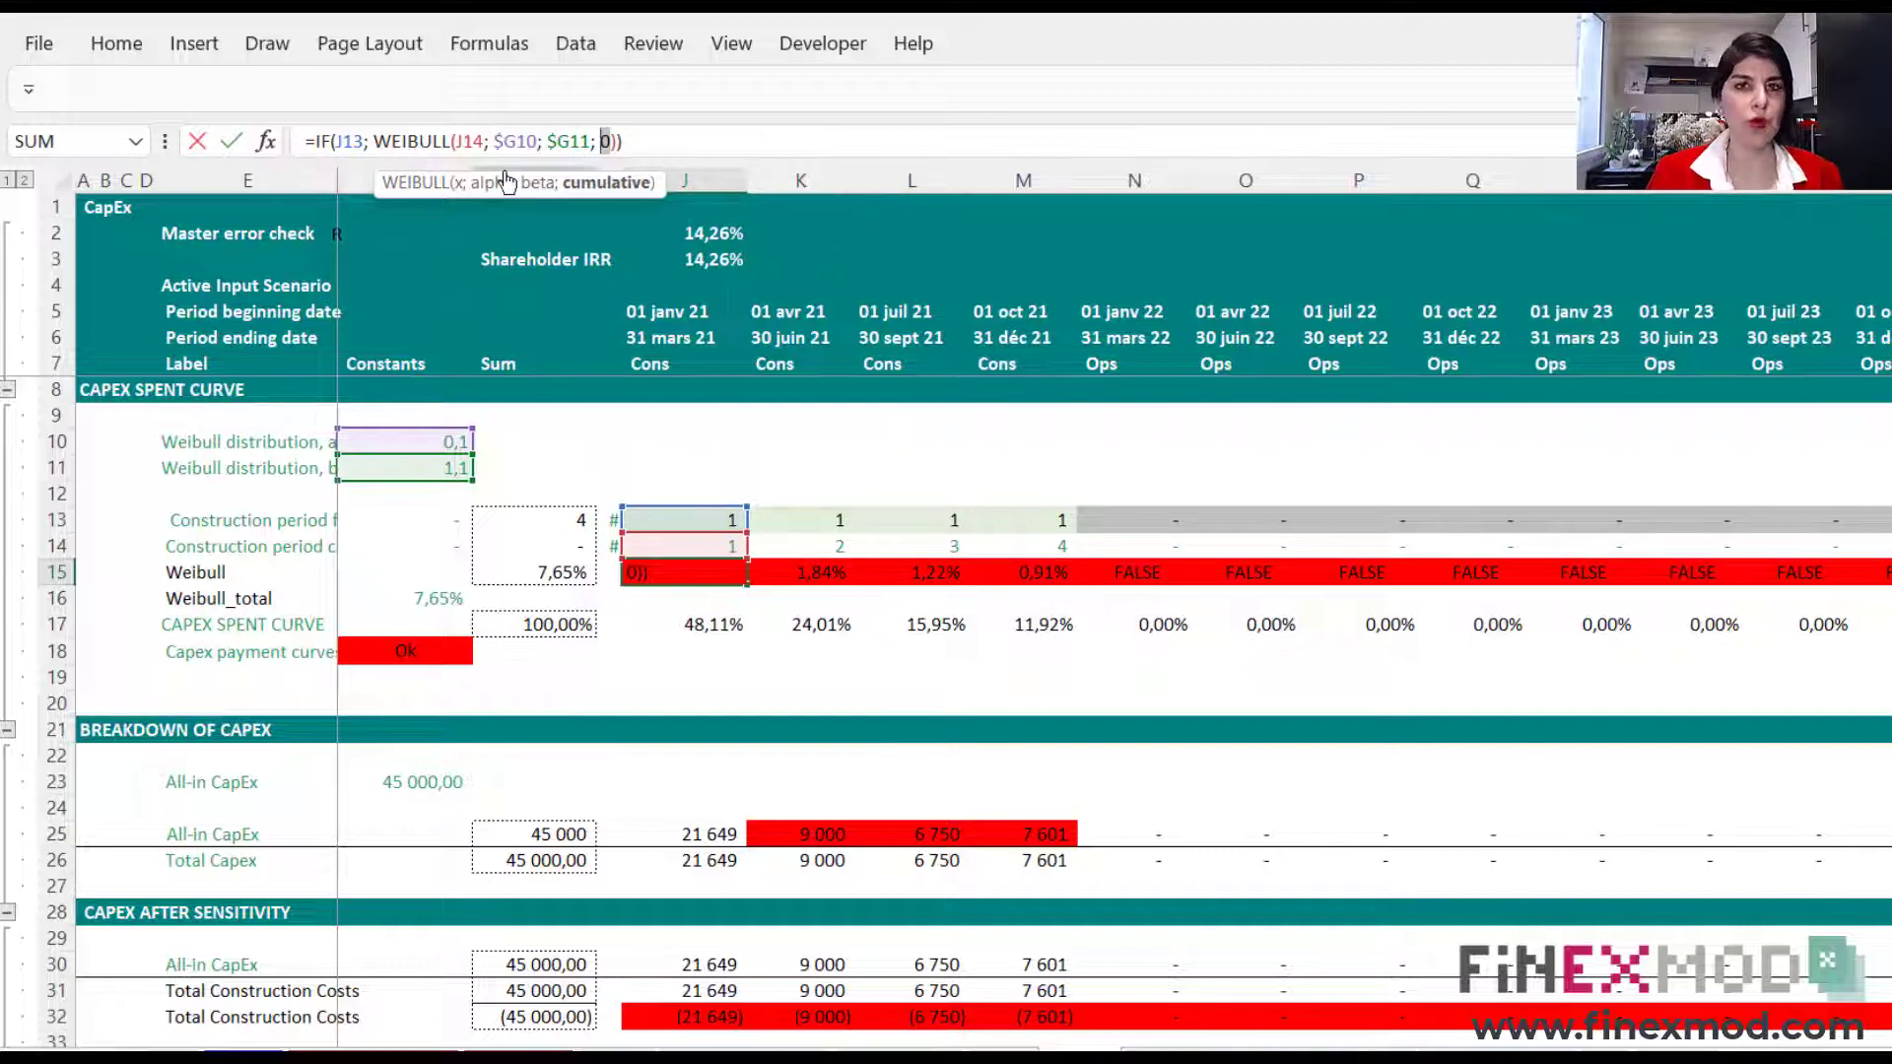
pyautogui.press('BackSpace')
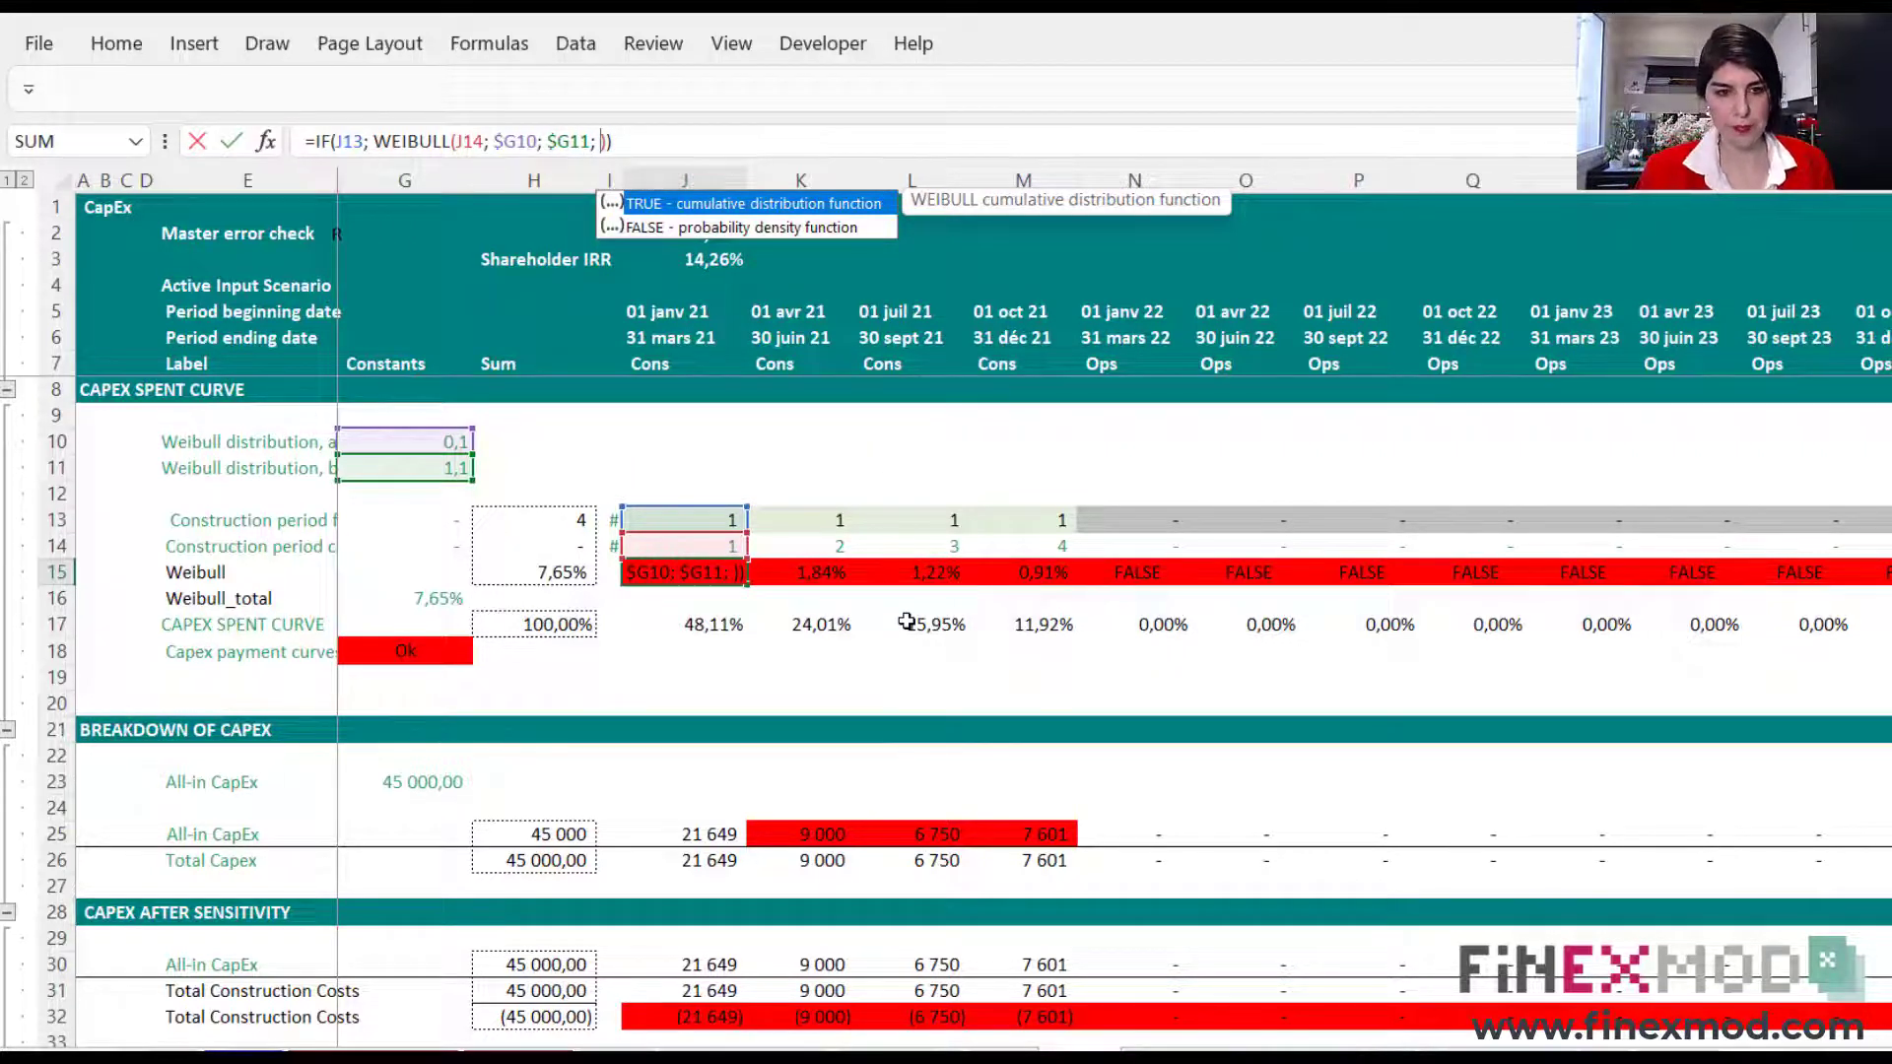
pyautogui.press('Return')
# - Examine the Capex payment curve check in G18, its 100% literal, and the CAPEX SPENT CURVE cells H17 and J17:M17 behind it
pyautogui.click(435, 652)
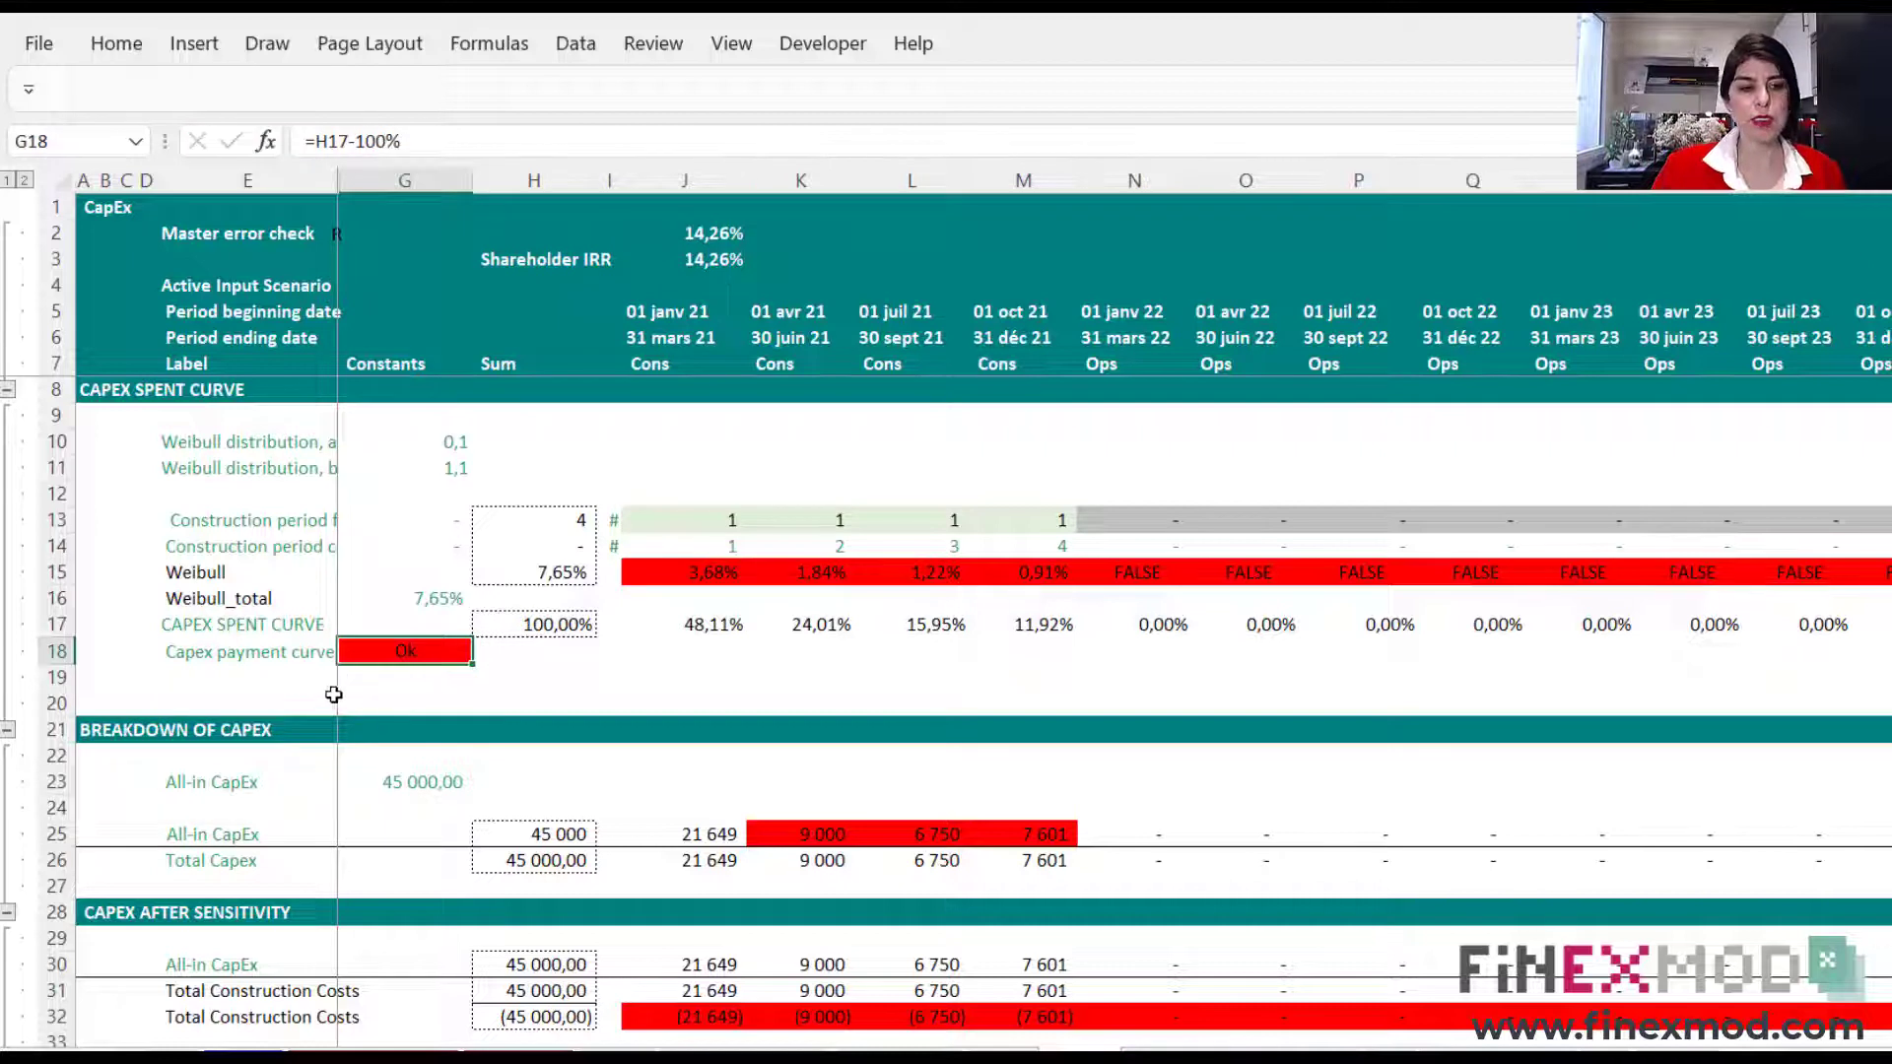
pyautogui.click(274, 662)
pyautogui.click(424, 654)
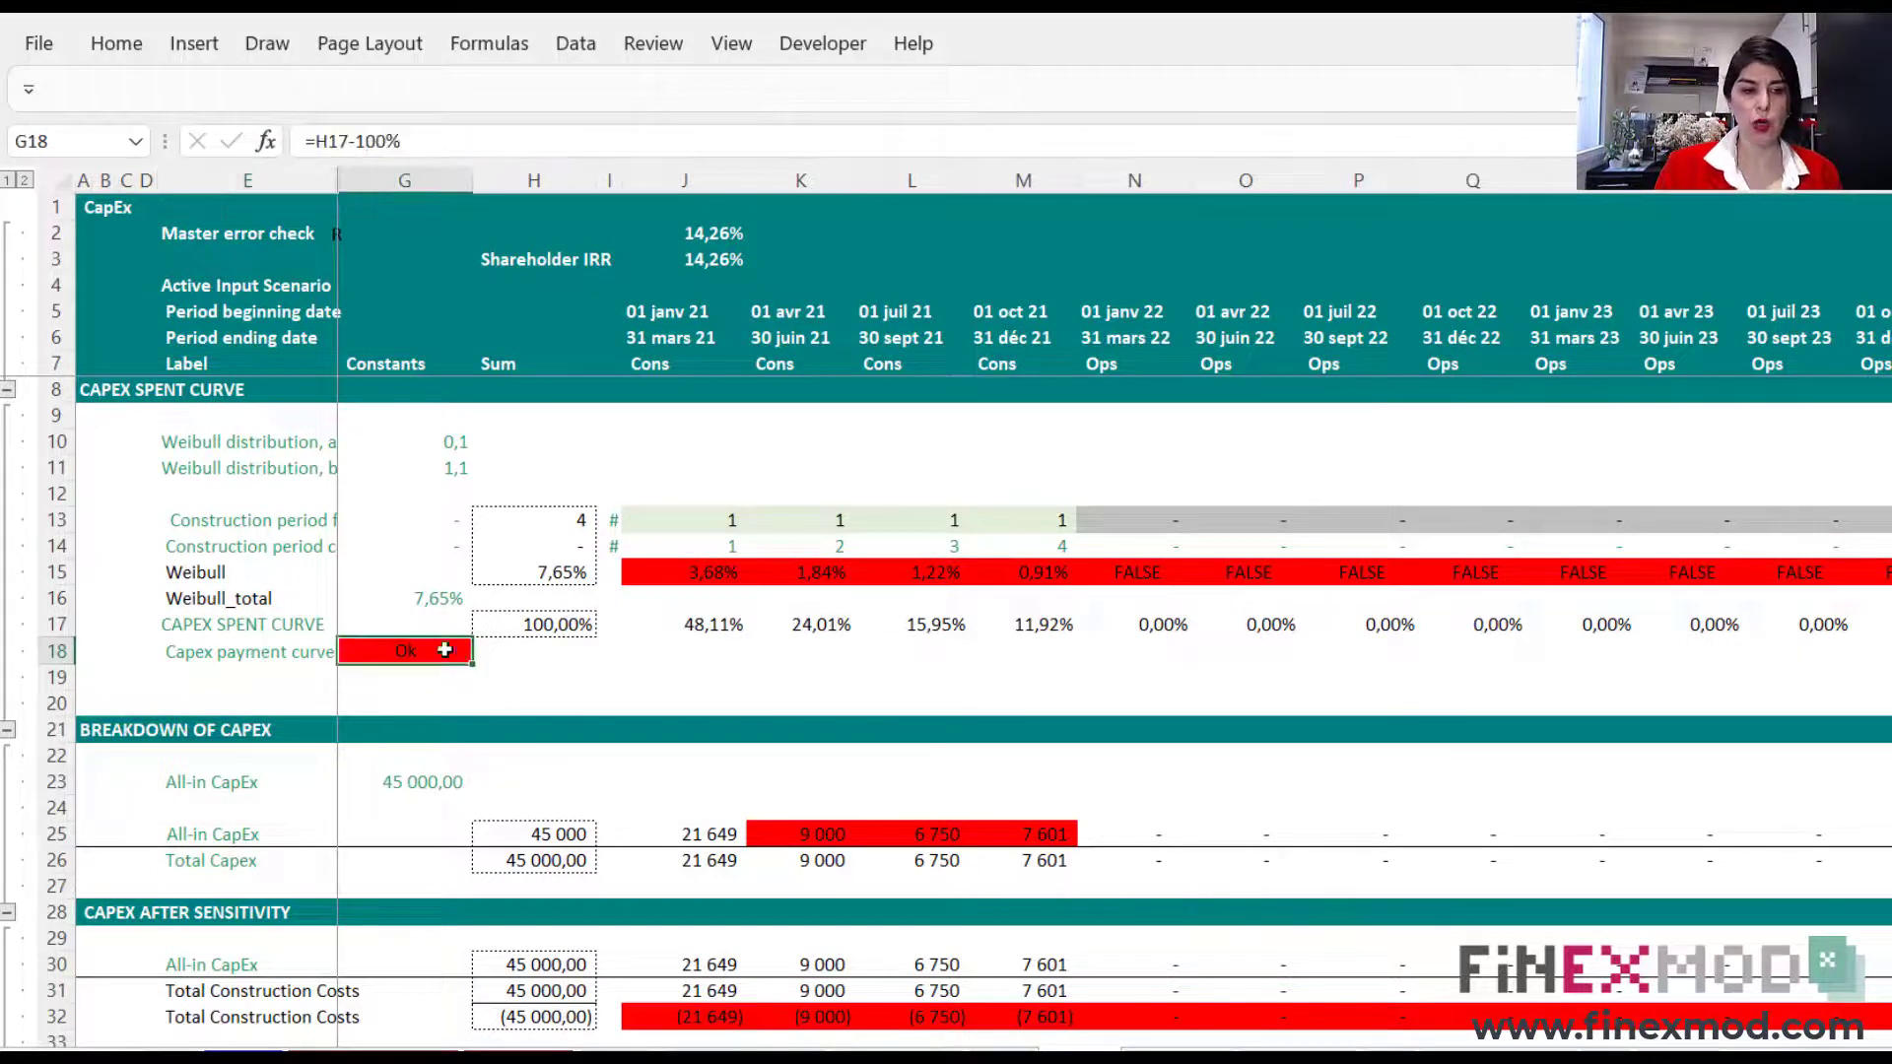
pyautogui.click(565, 622)
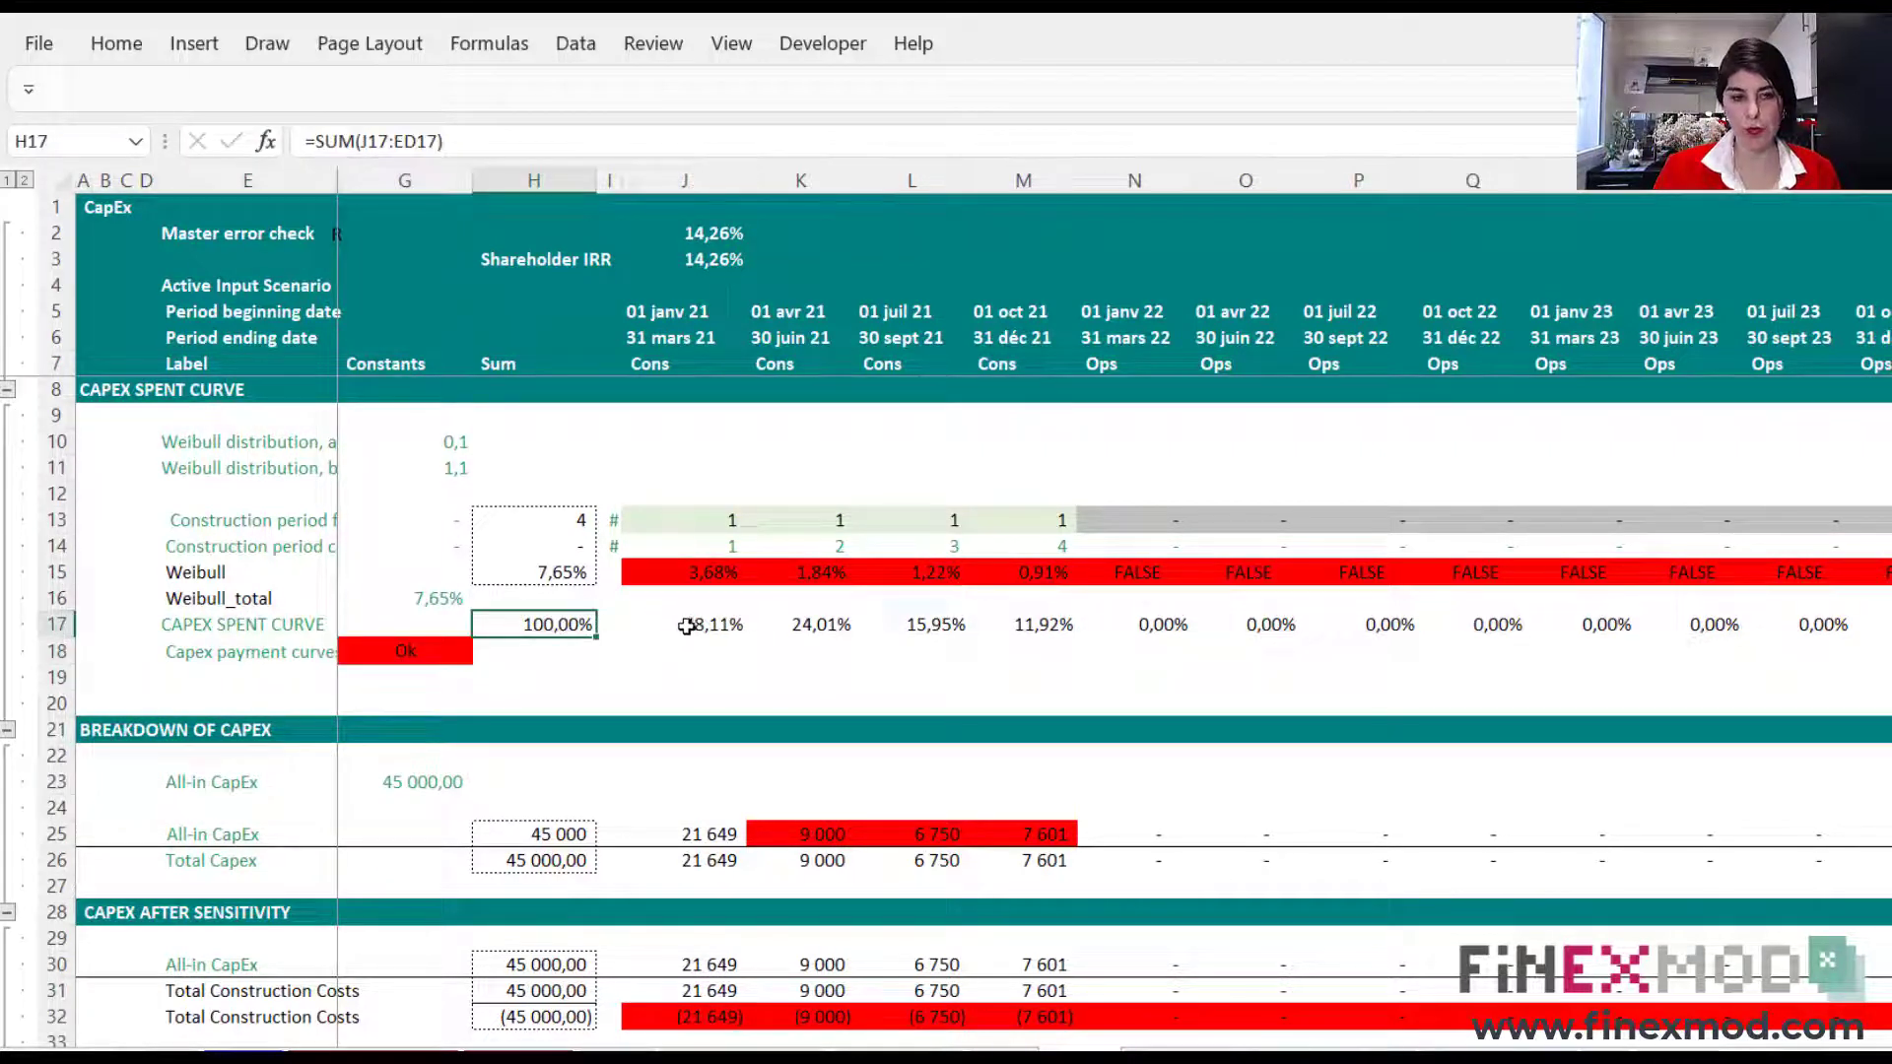
pyautogui.moveTo(688, 625); pyautogui.dragTo(1046, 627)
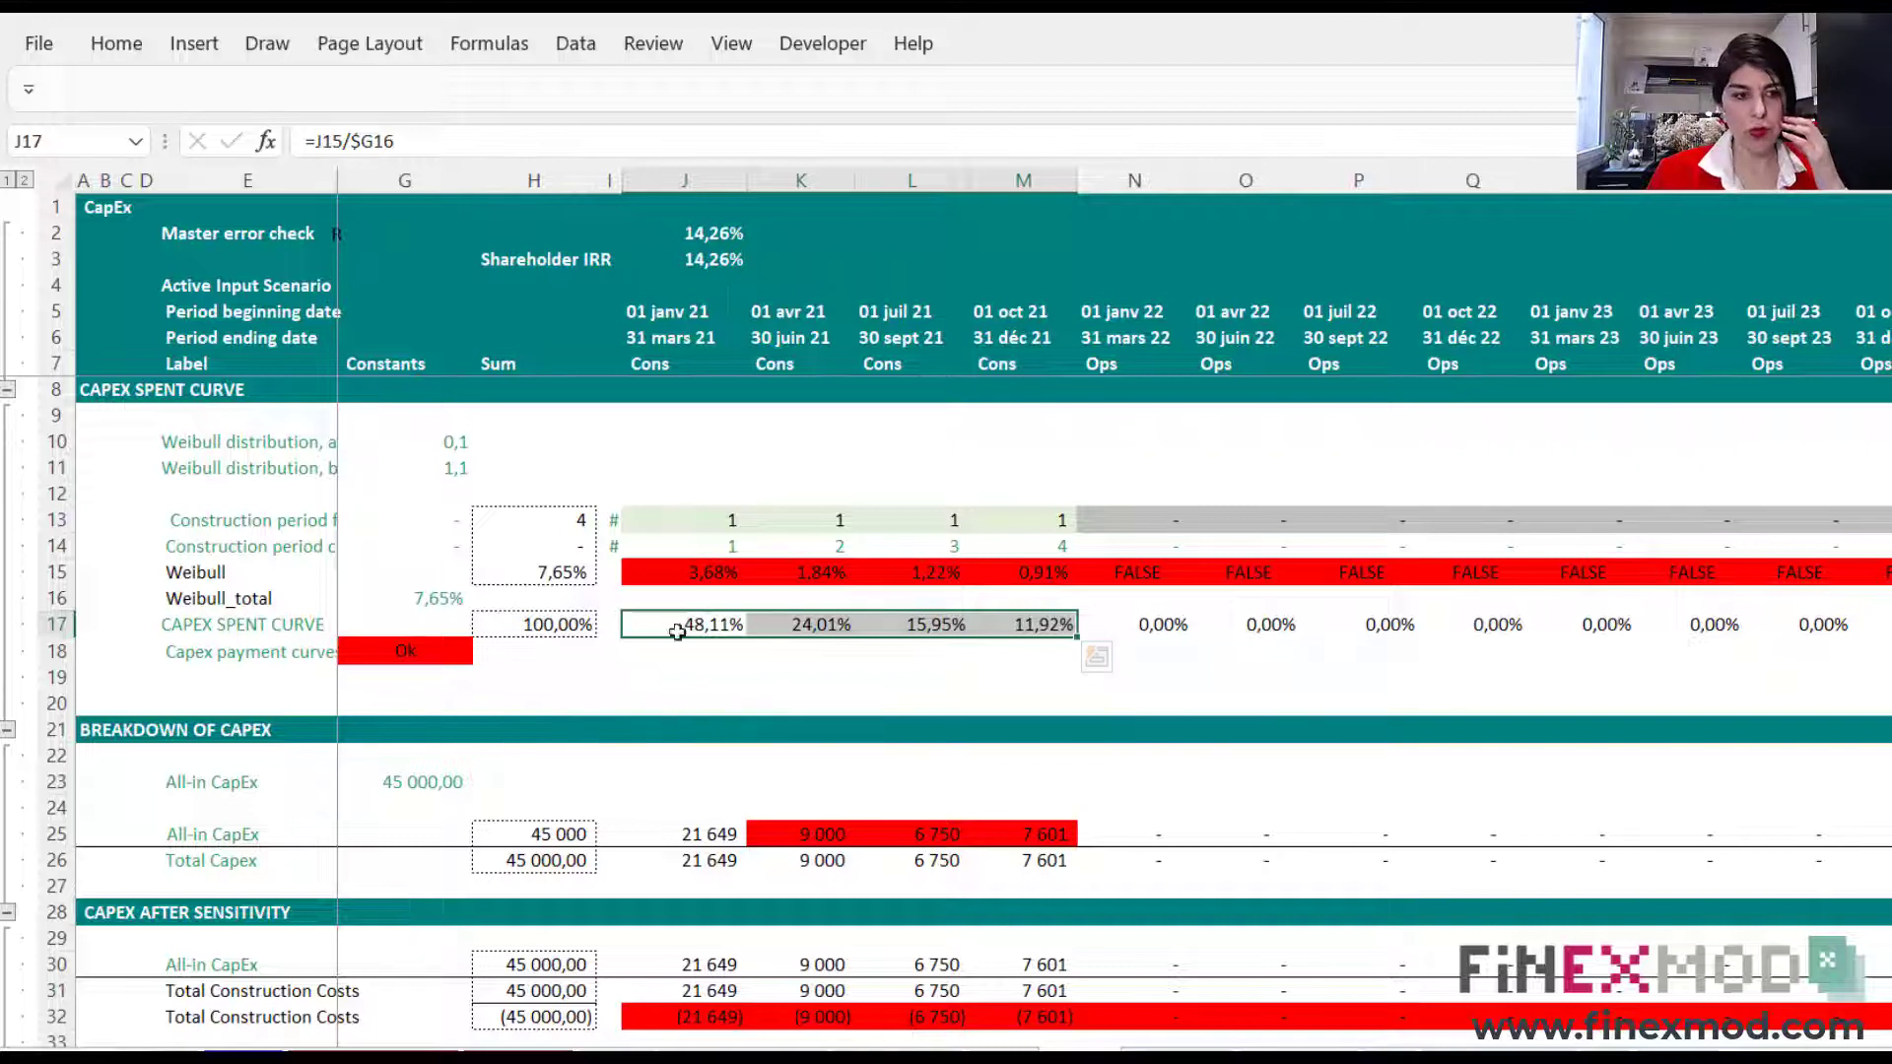
pyautogui.click(405, 651)
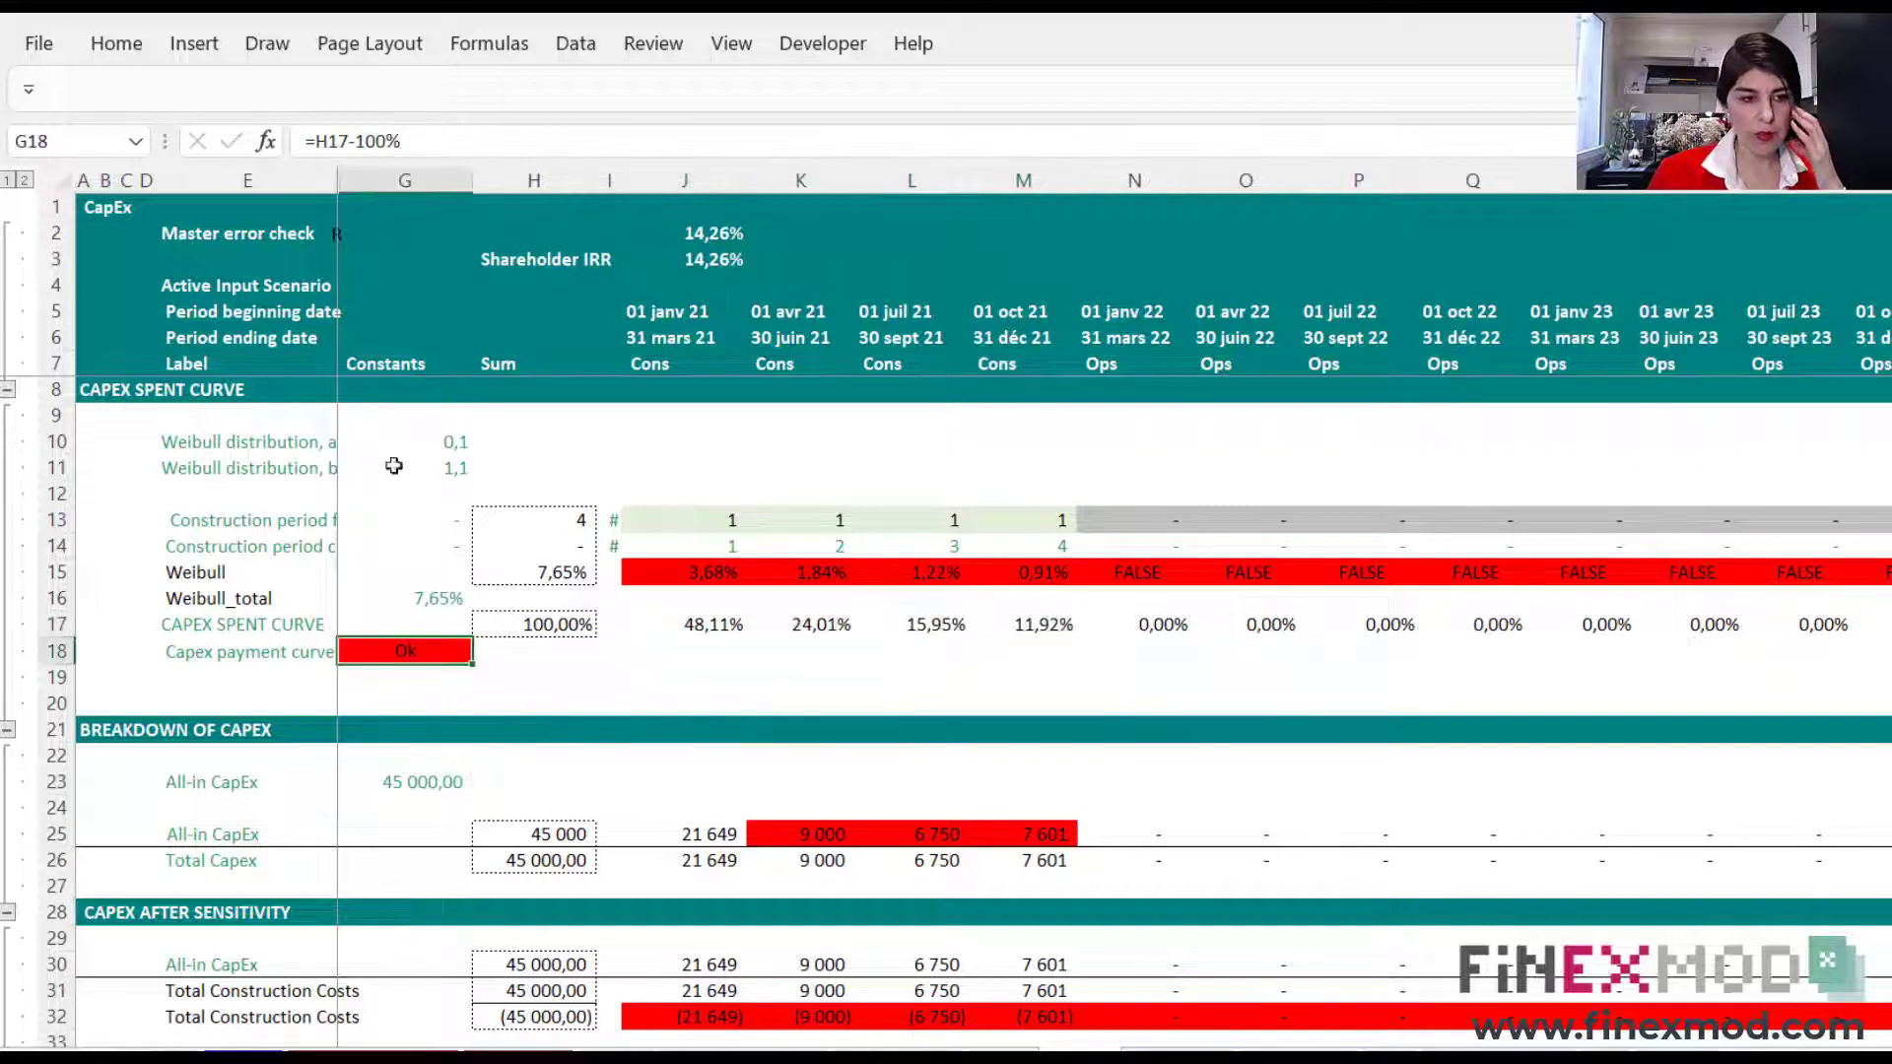
pyautogui.doubleClick(366, 138)
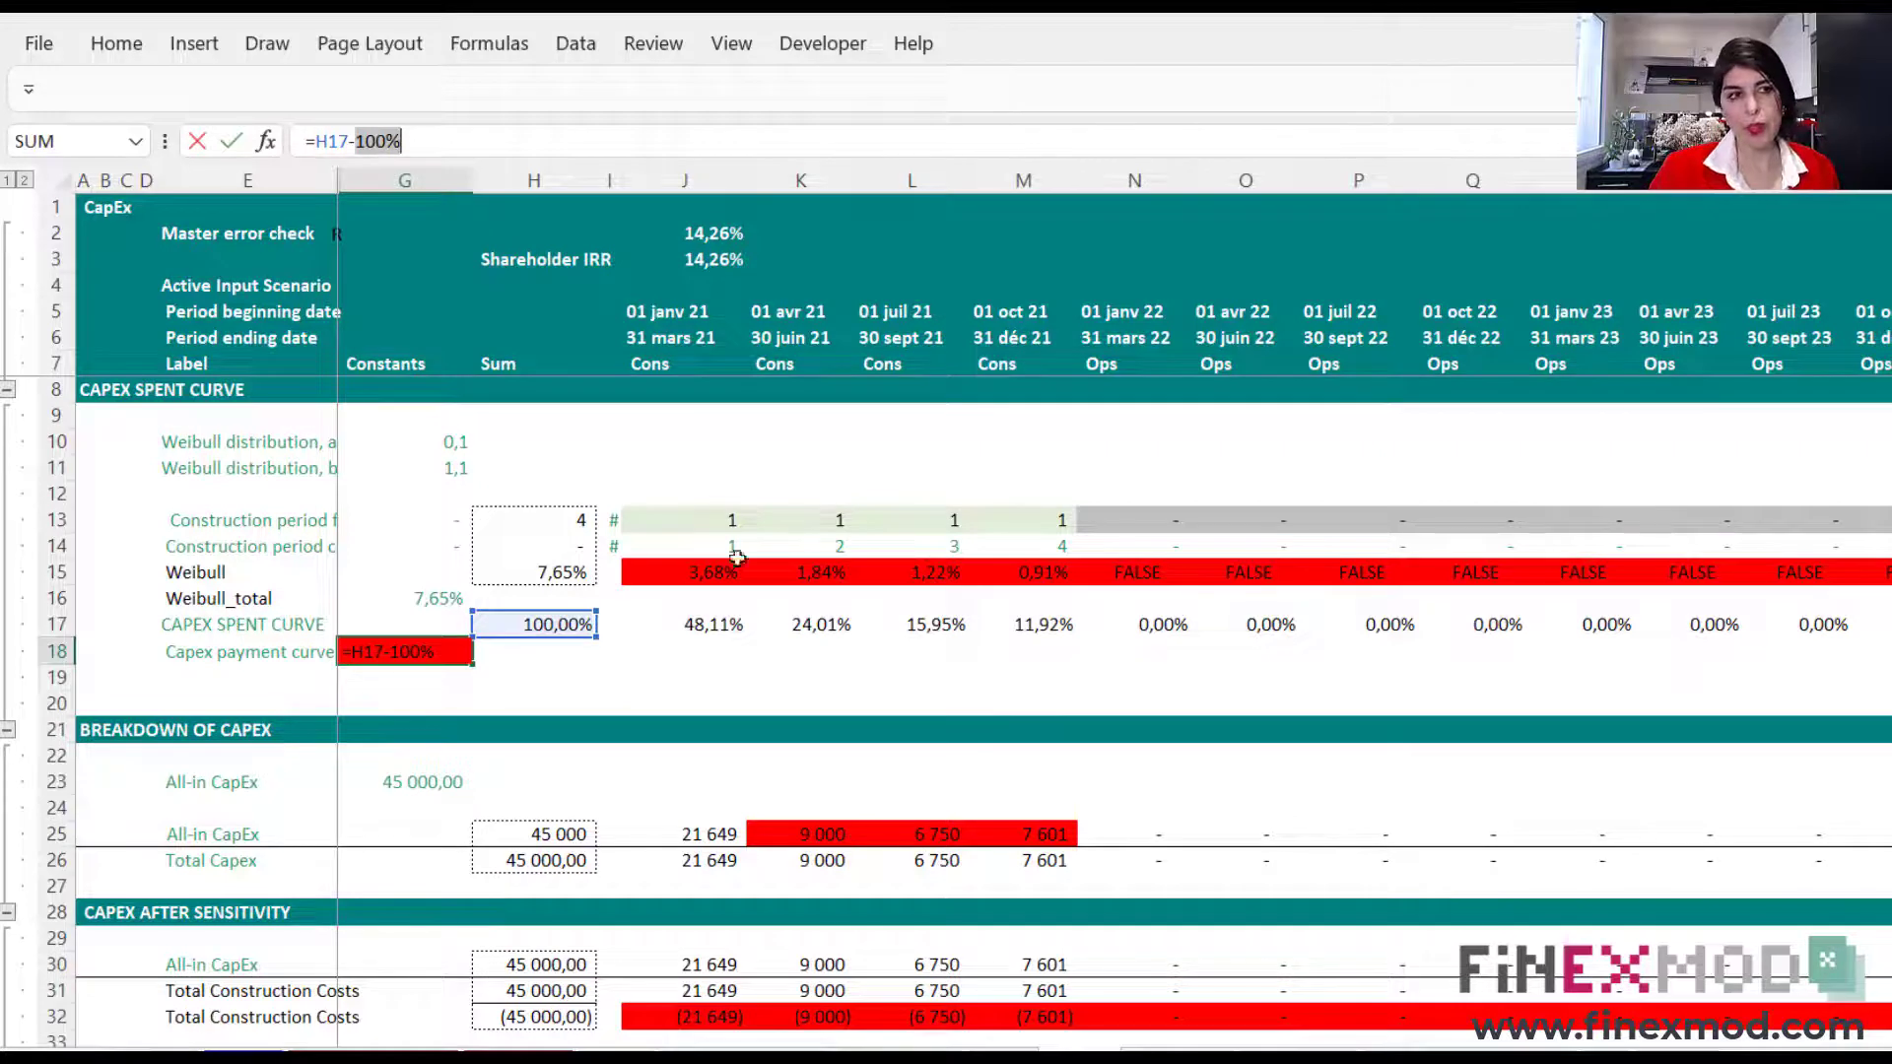
pyautogui.press('Escape')
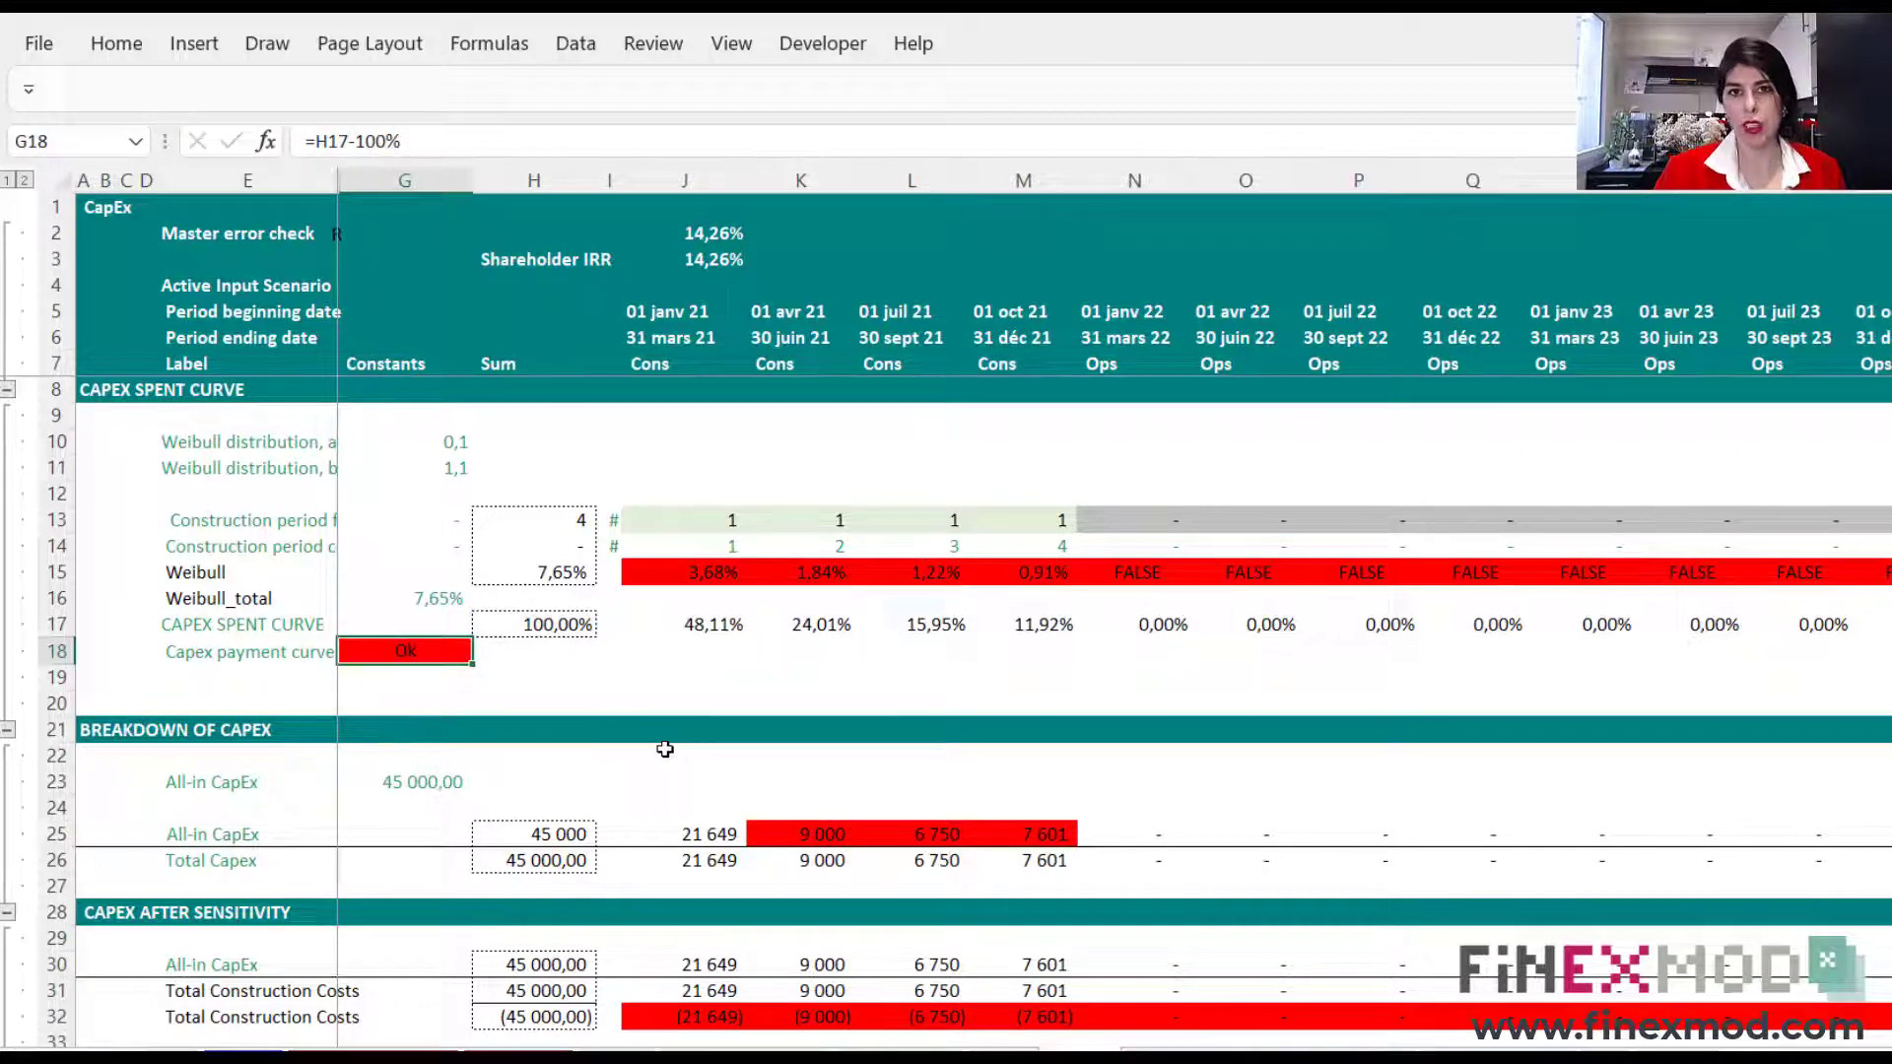
pyautogui.click(525, 628)
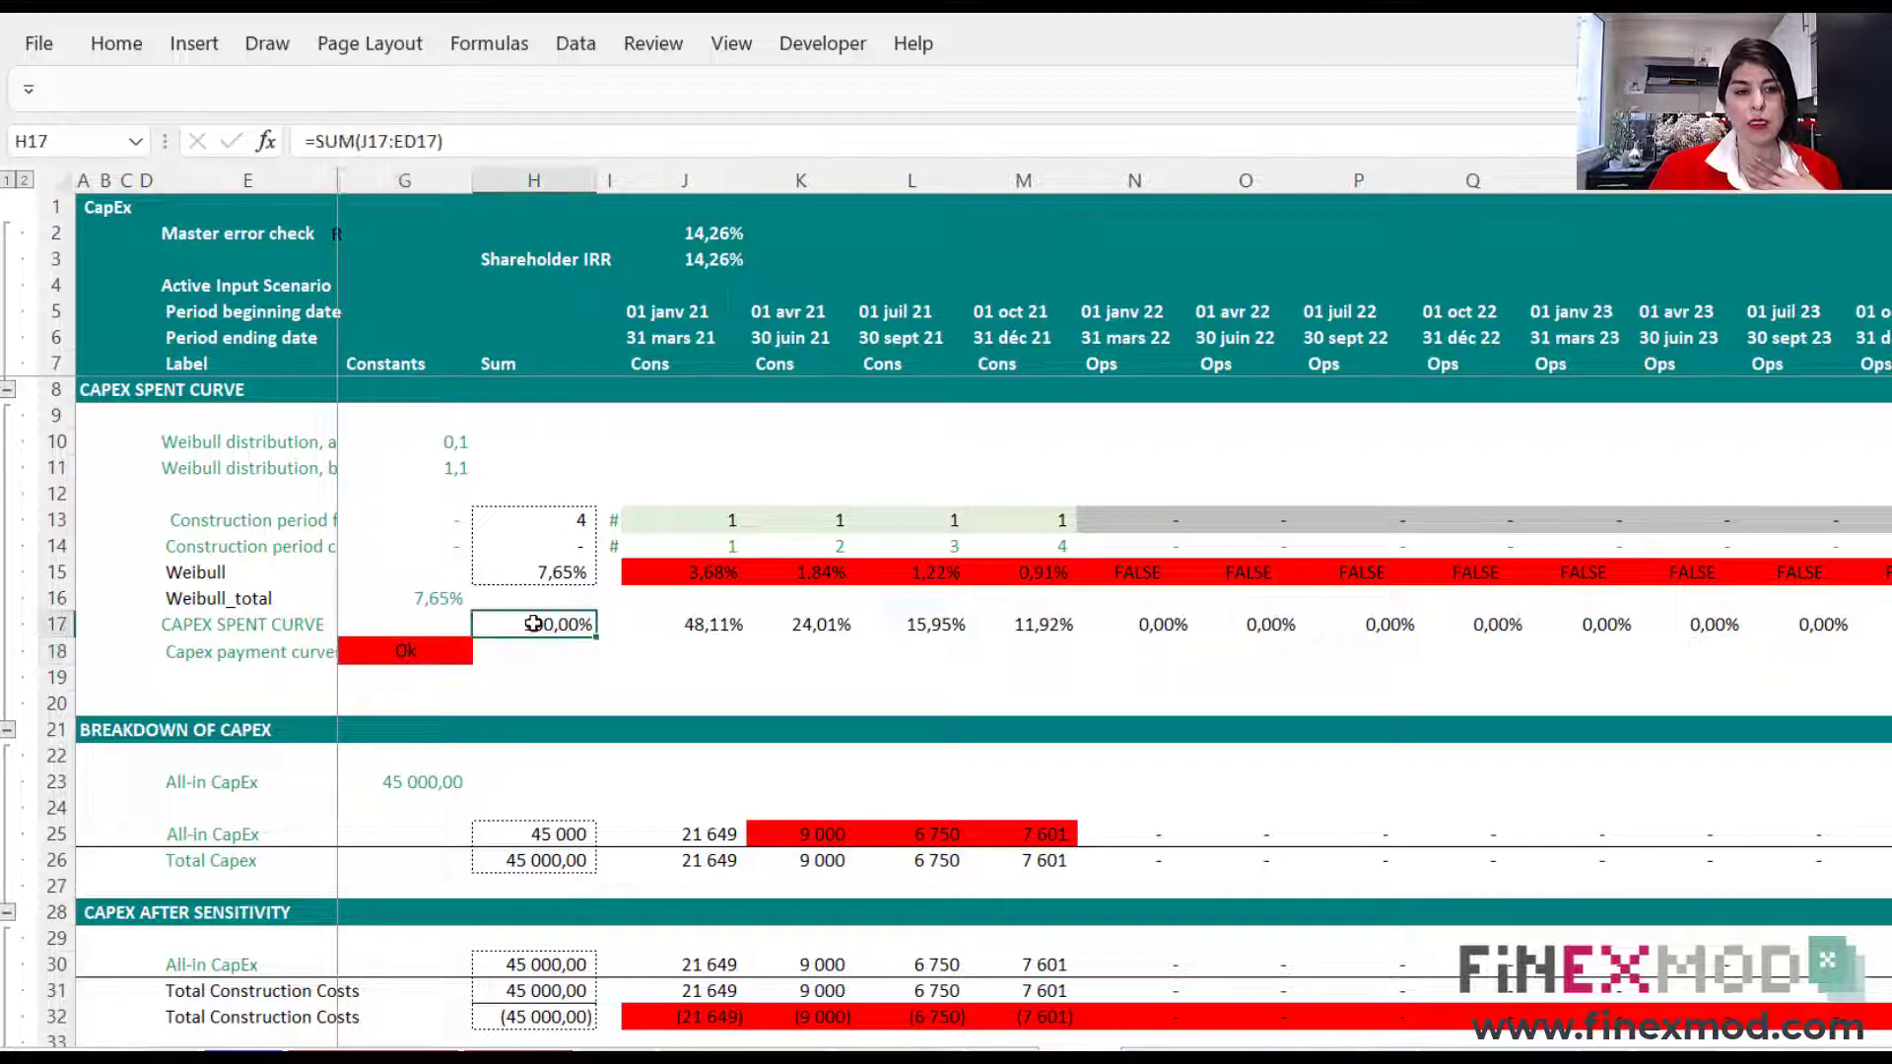
pyautogui.click(396, 651)
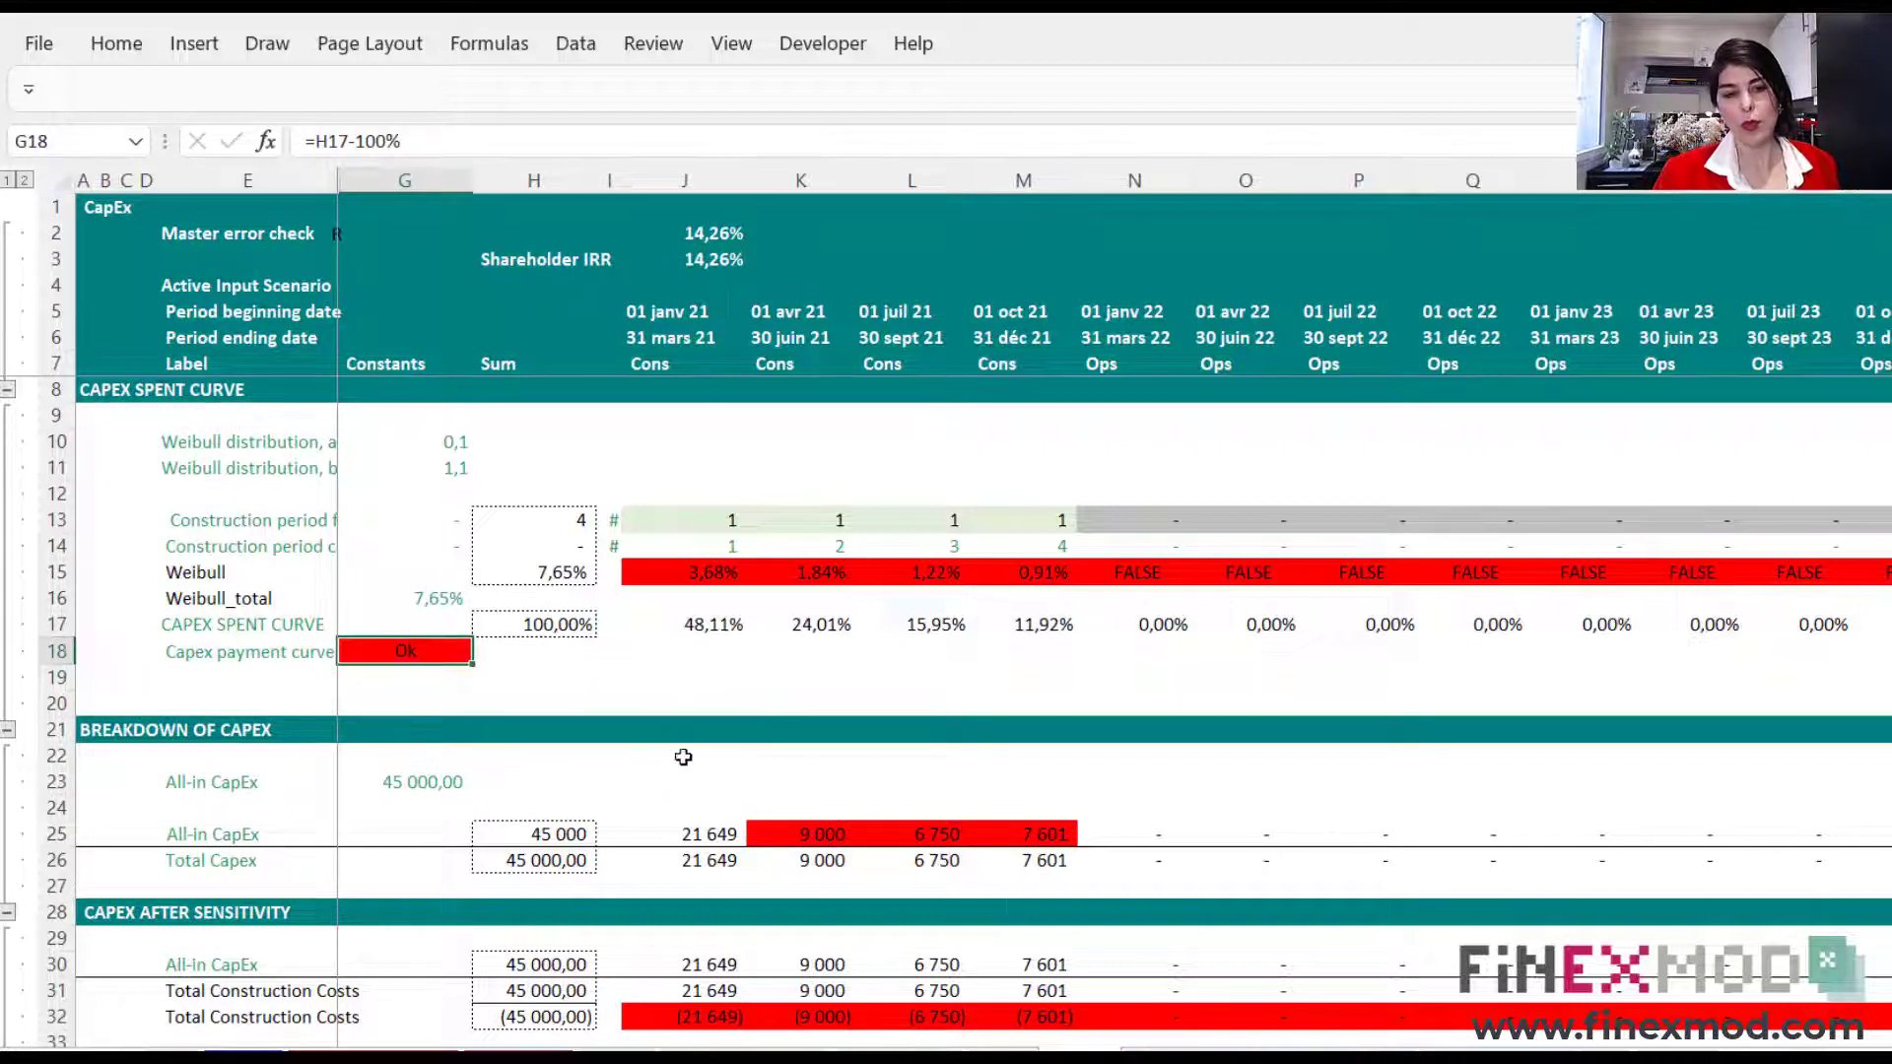
# - Examine the highlighted All-in CapEx formulas in K25, L25 and M25 for hard-coded multipliers
pyautogui.scroll(-1, 712, 769)
pyautogui.moveTo(818, 756); pyautogui.dragTo(1035, 755)
pyautogui.click(810, 761)
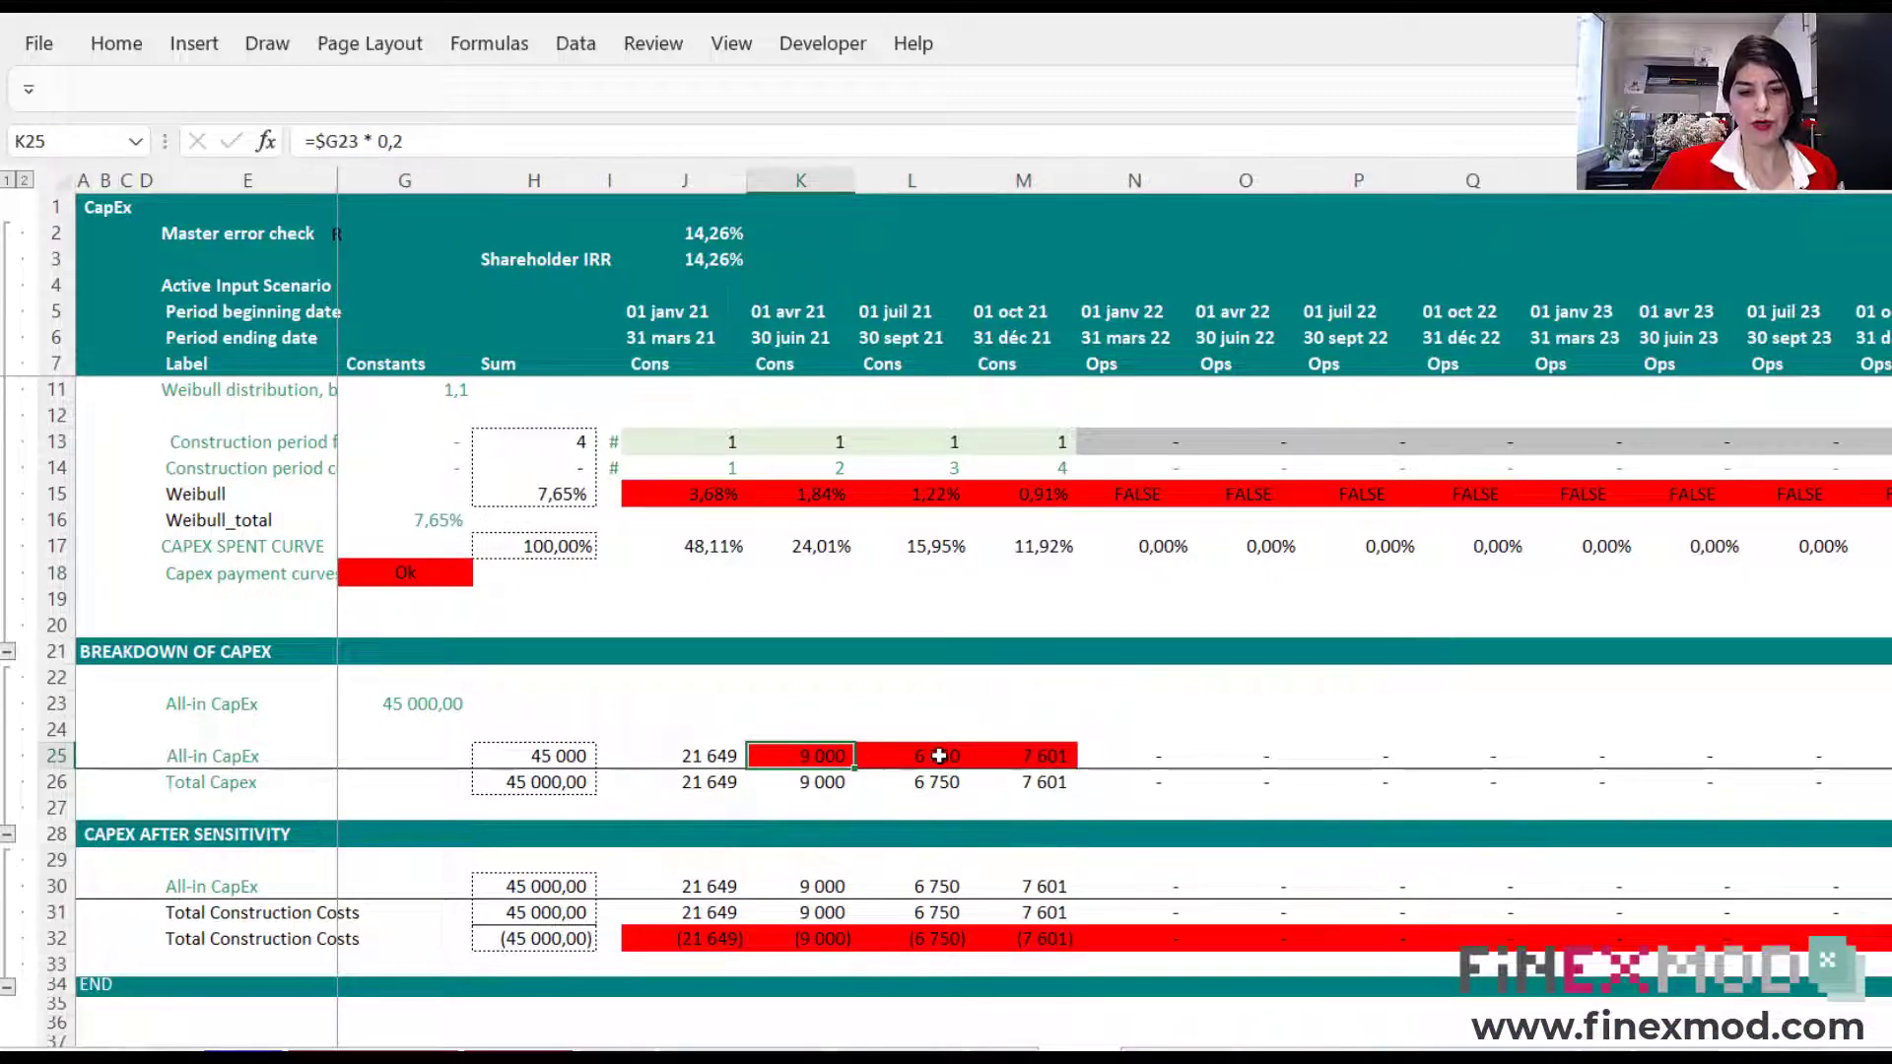
pyautogui.click(939, 756)
pyautogui.click(1030, 756)
pyautogui.click(764, 757)
pyautogui.click(902, 759)
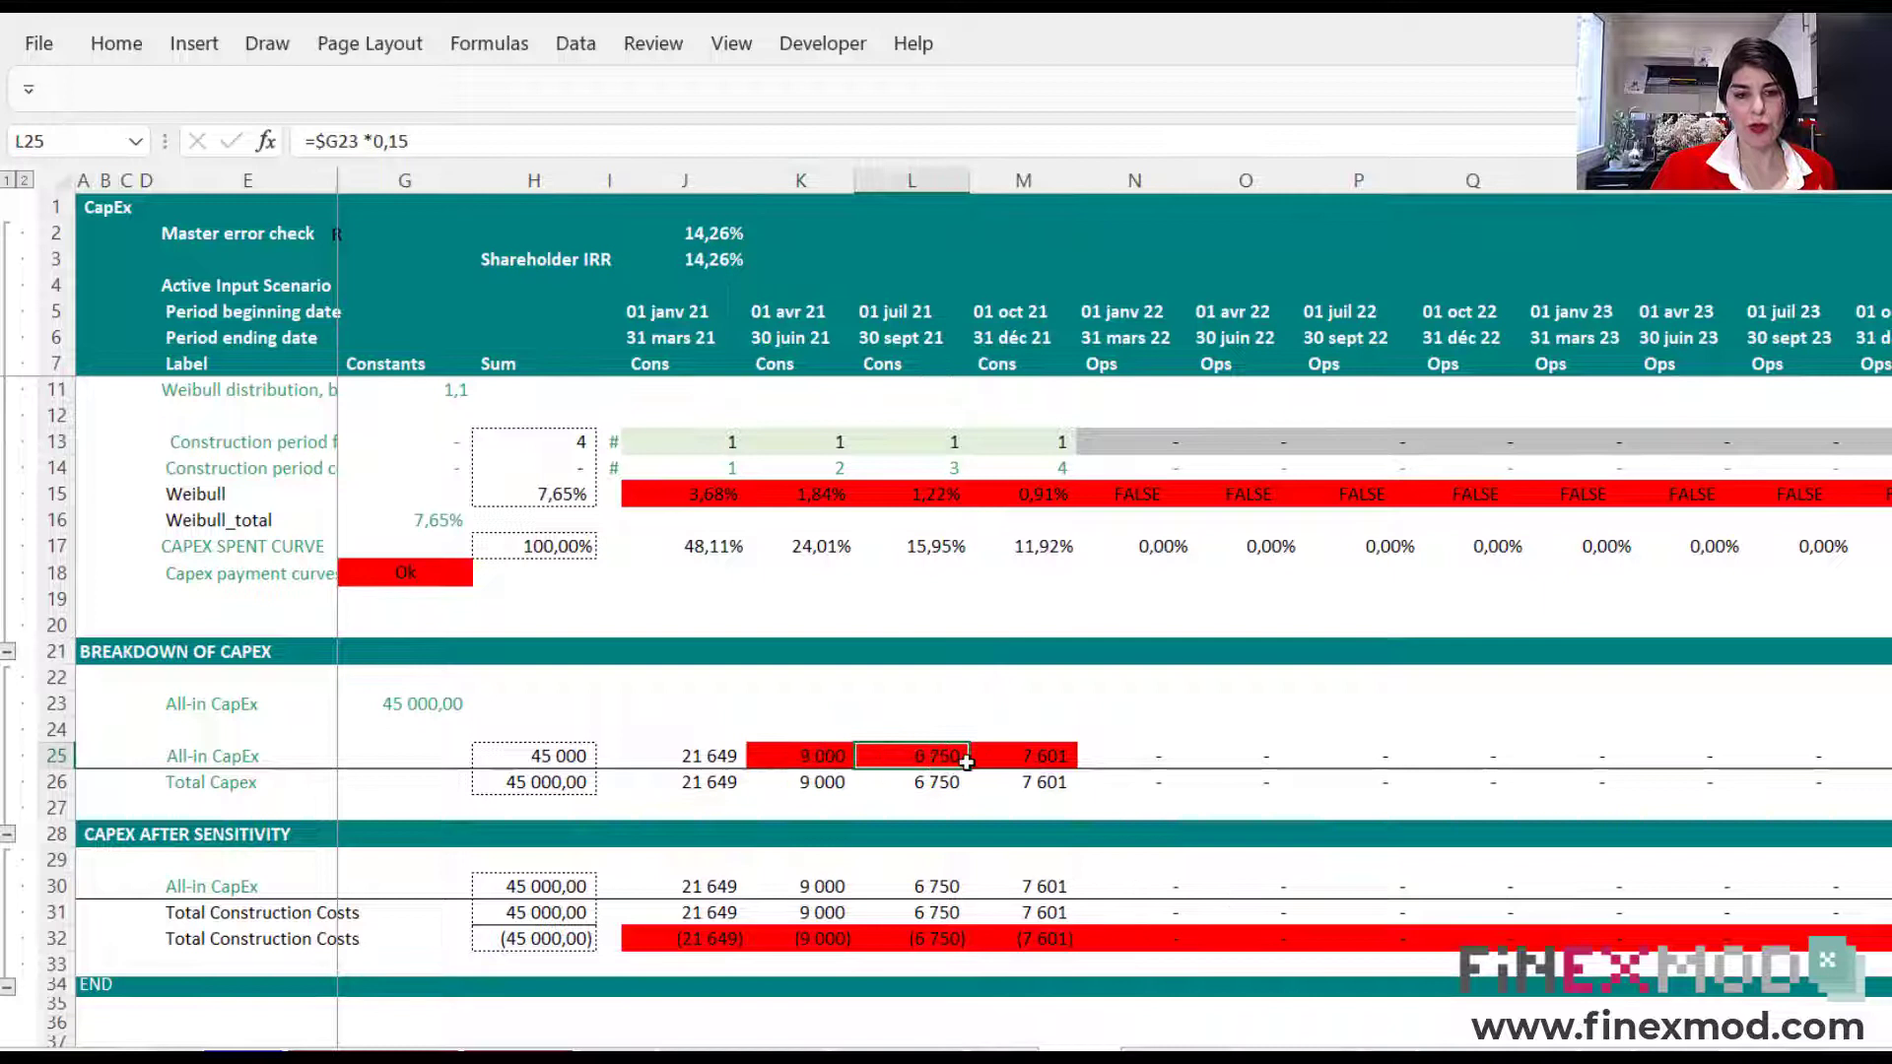
pyautogui.click(1031, 754)
pyautogui.click(823, 759)
pyautogui.click(960, 747)
pyautogui.click(1051, 750)
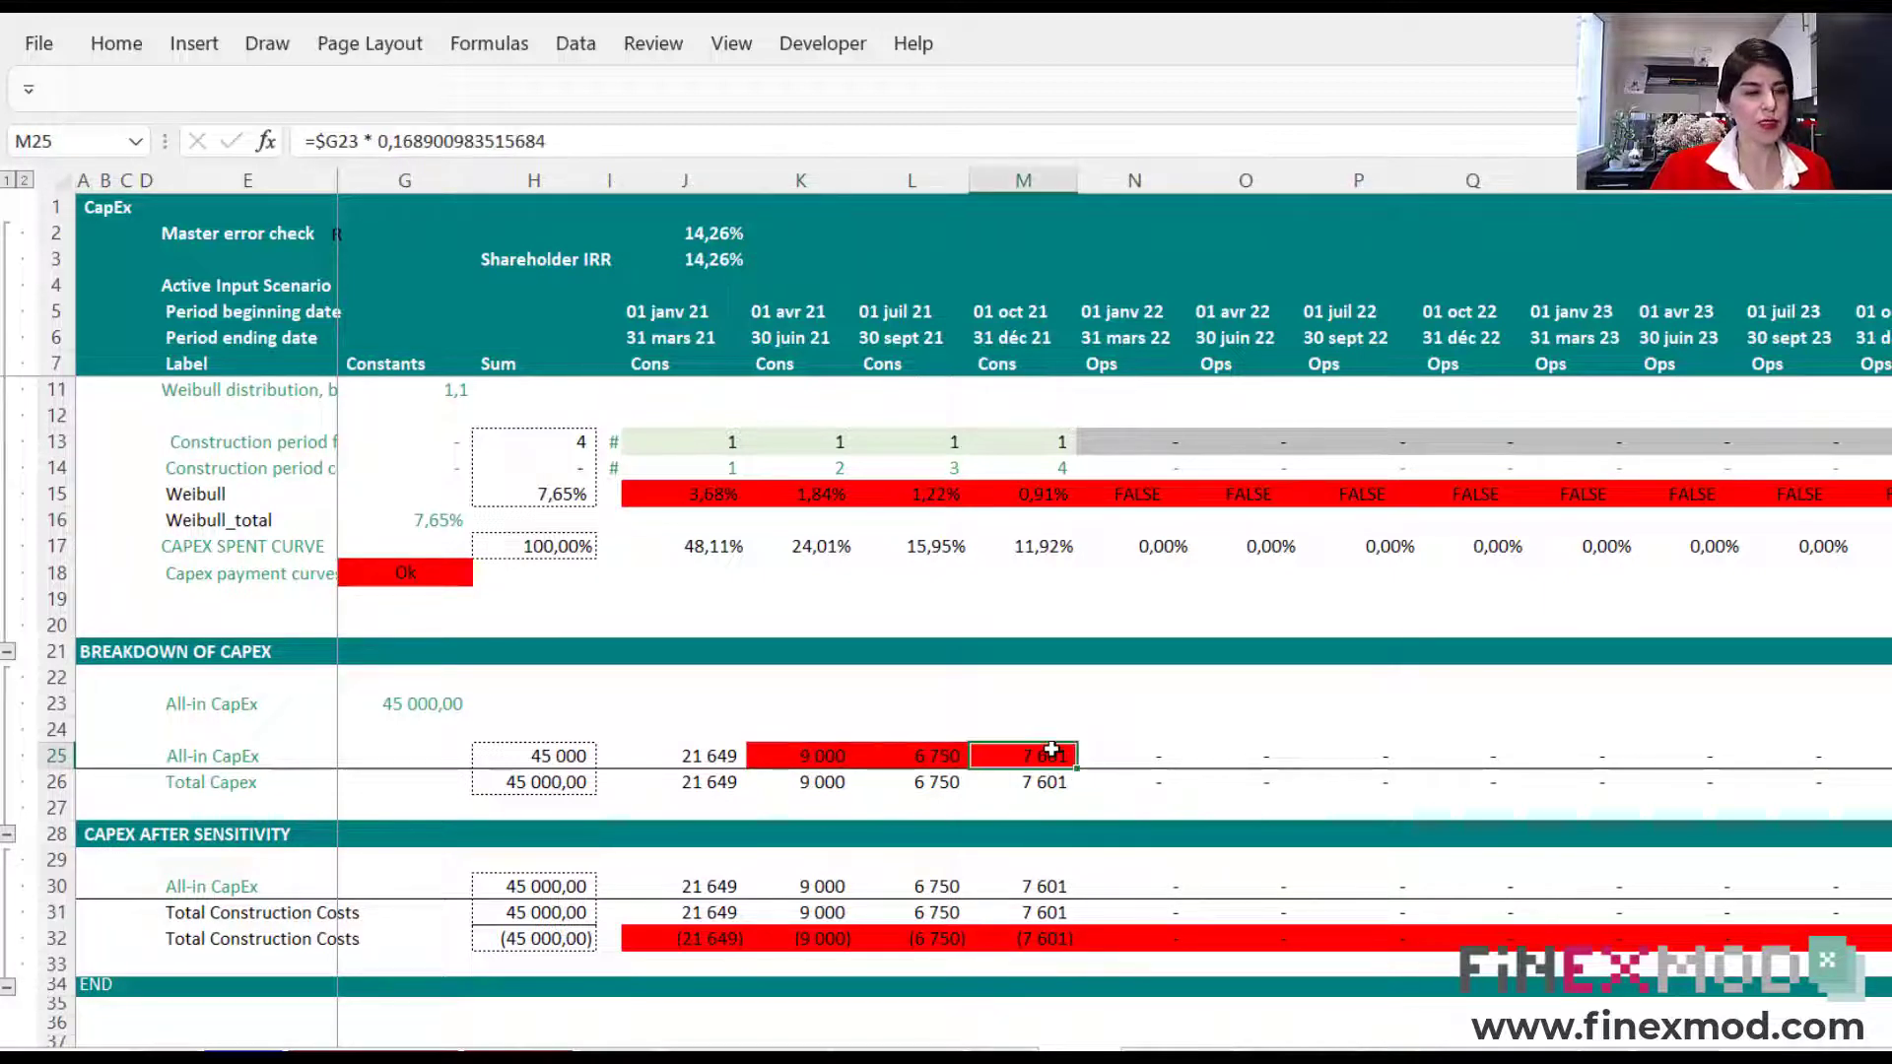
pyautogui.click(872, 762)
pyautogui.click(832, 758)
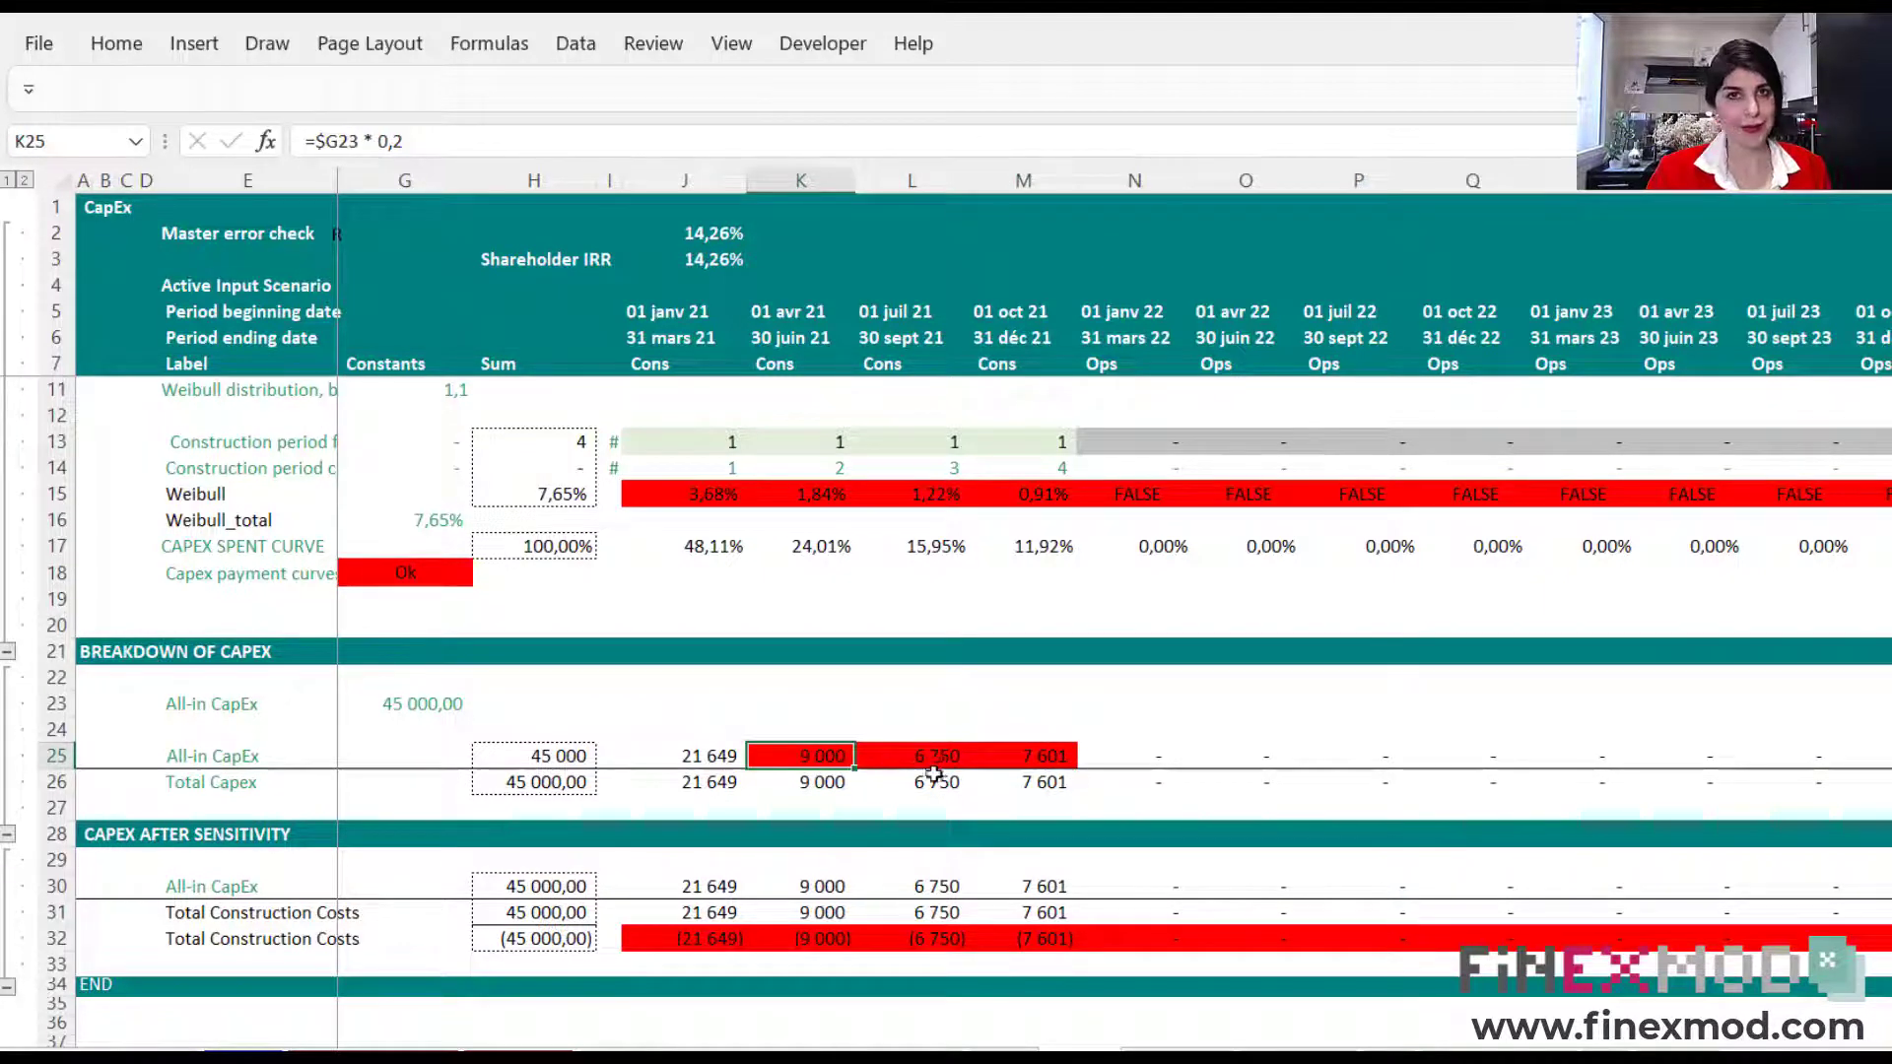
# - Examine the highlighted Total Construction Costs formulas in J32:M32, and select the flagged All-in CapEx cells K25:M25
pyautogui.scroll(-1, 936, 778)
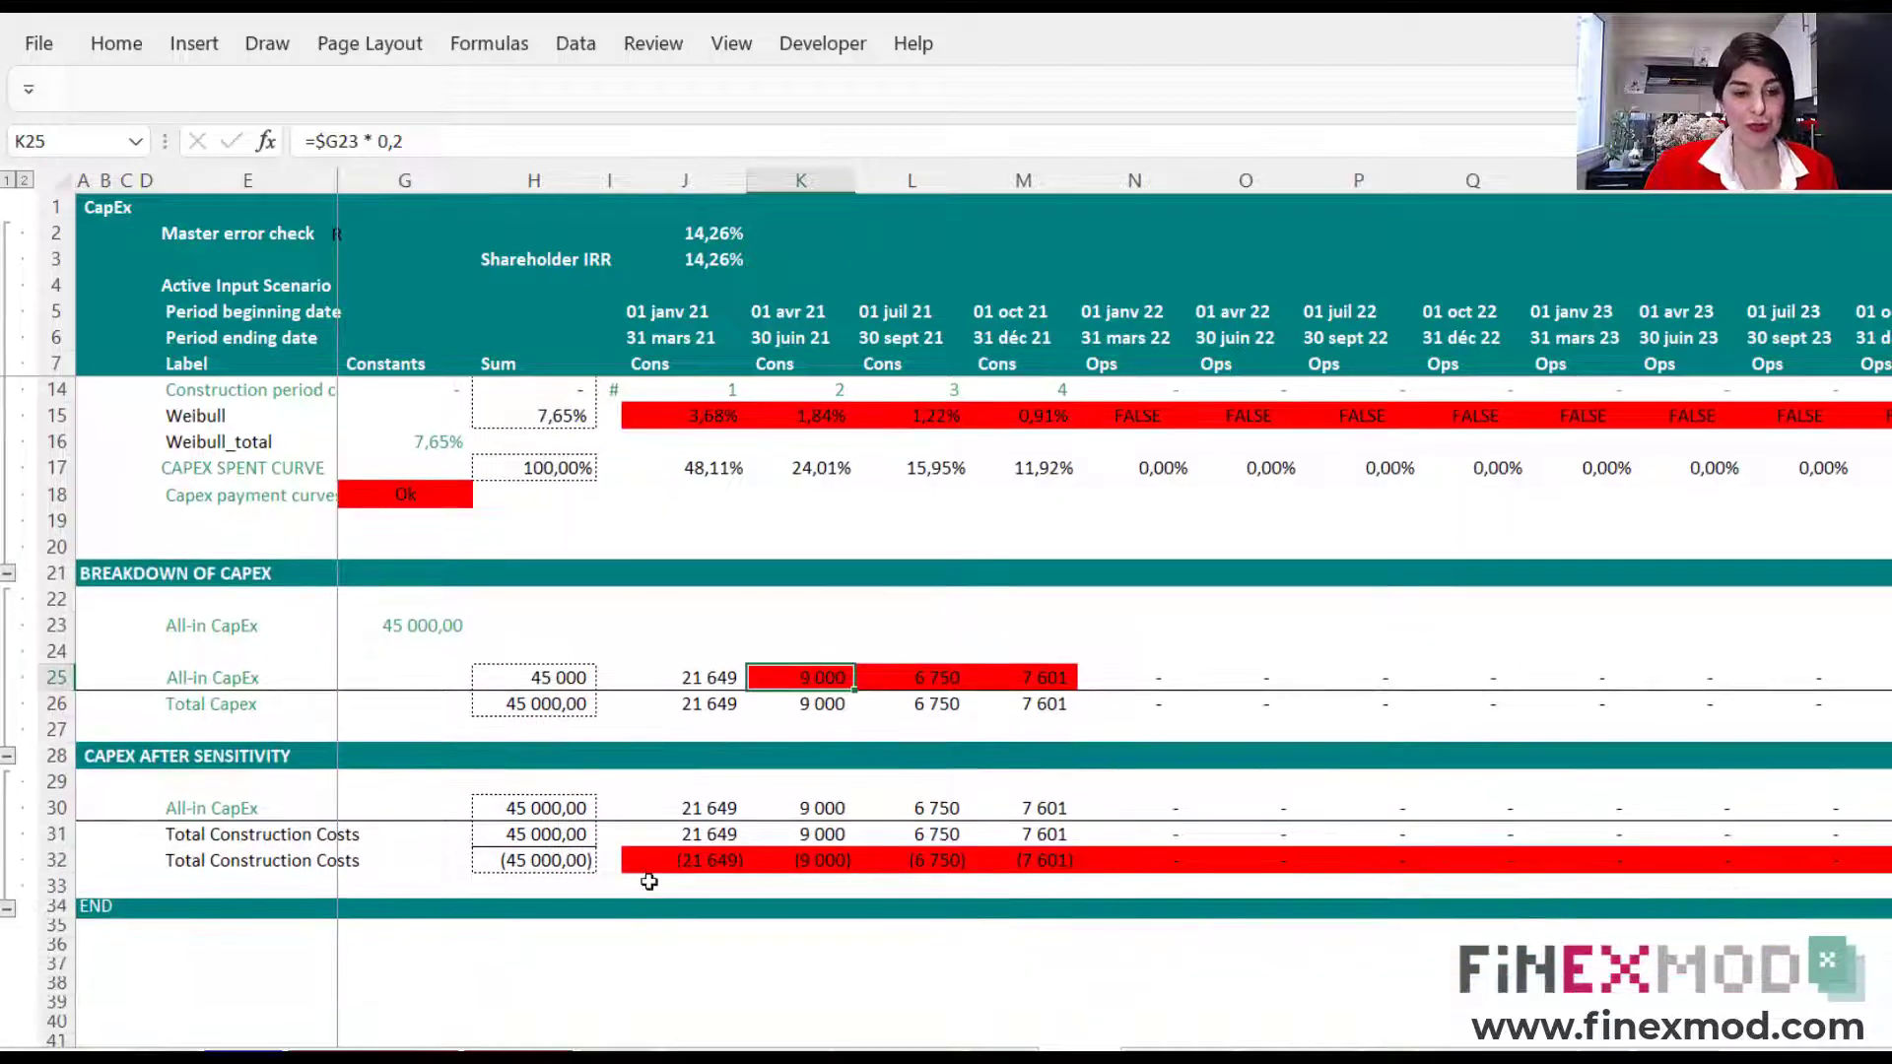
pyautogui.click(689, 861)
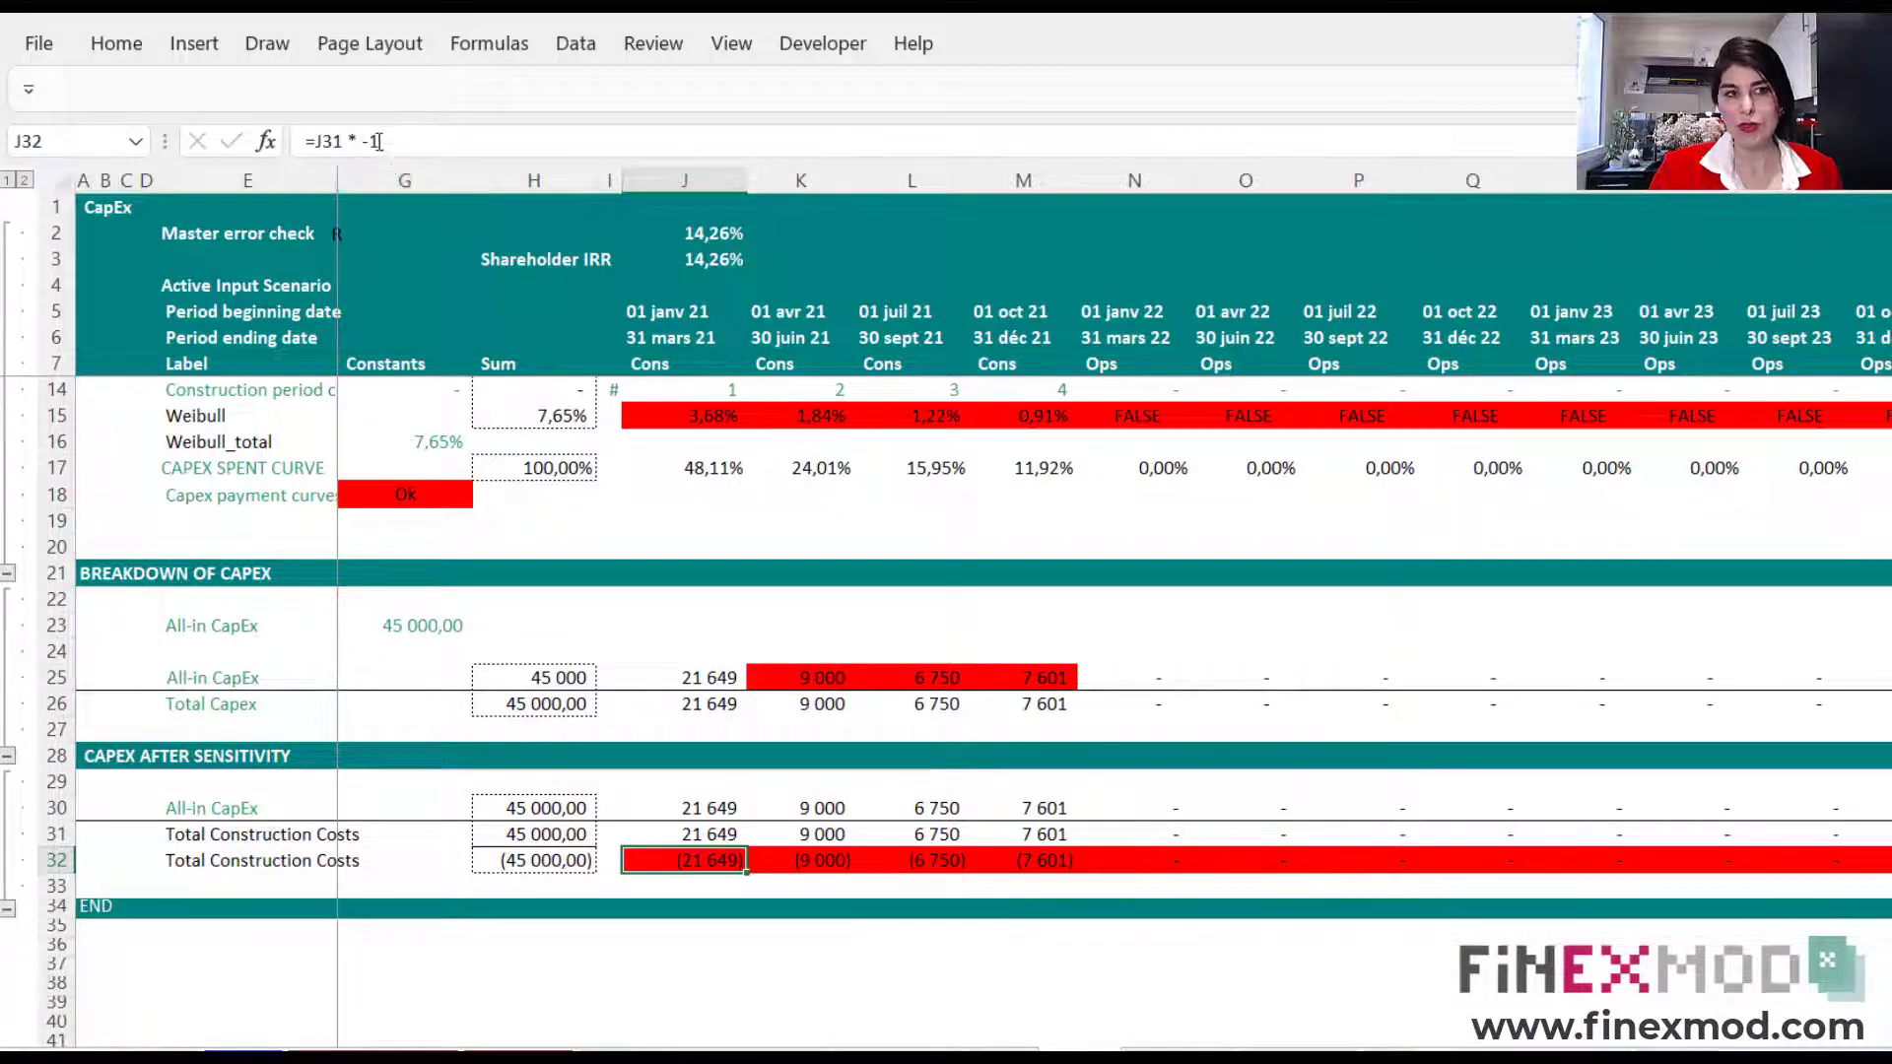
pyautogui.click(814, 863)
pyautogui.click(892, 863)
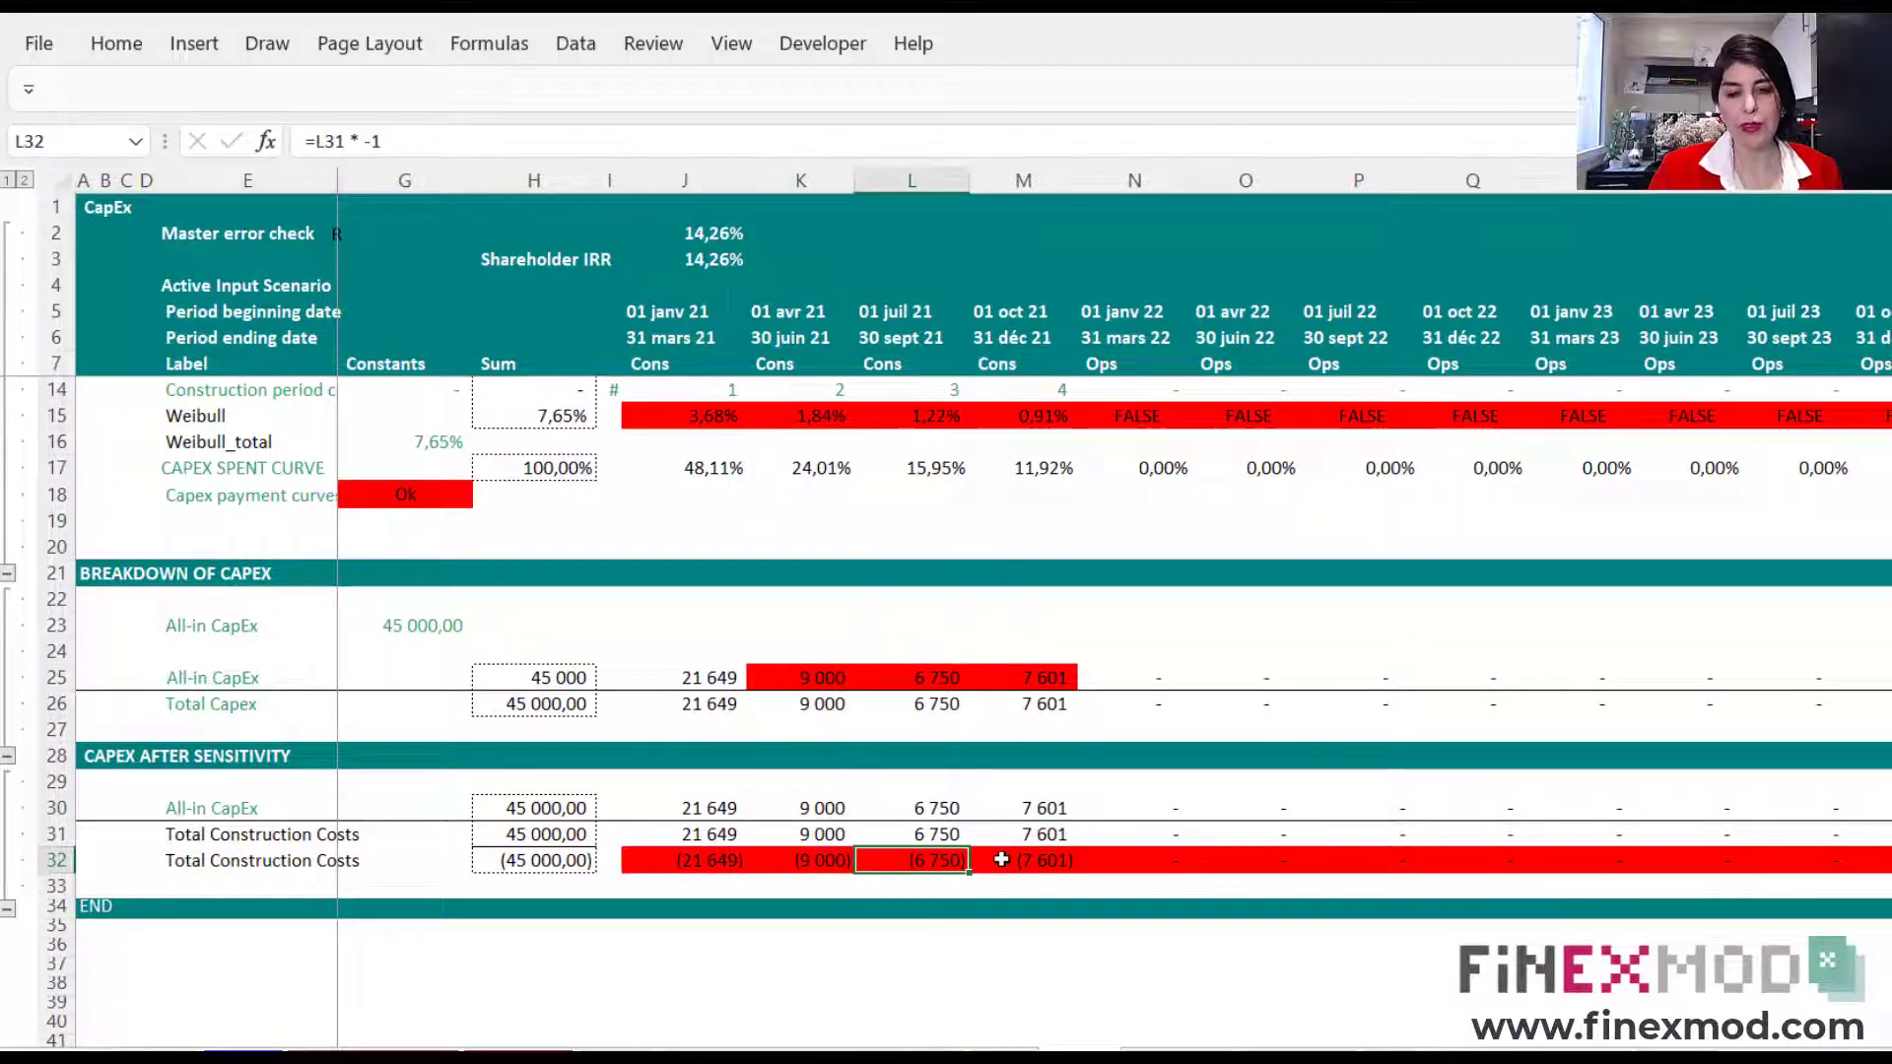
pyautogui.click(1002, 861)
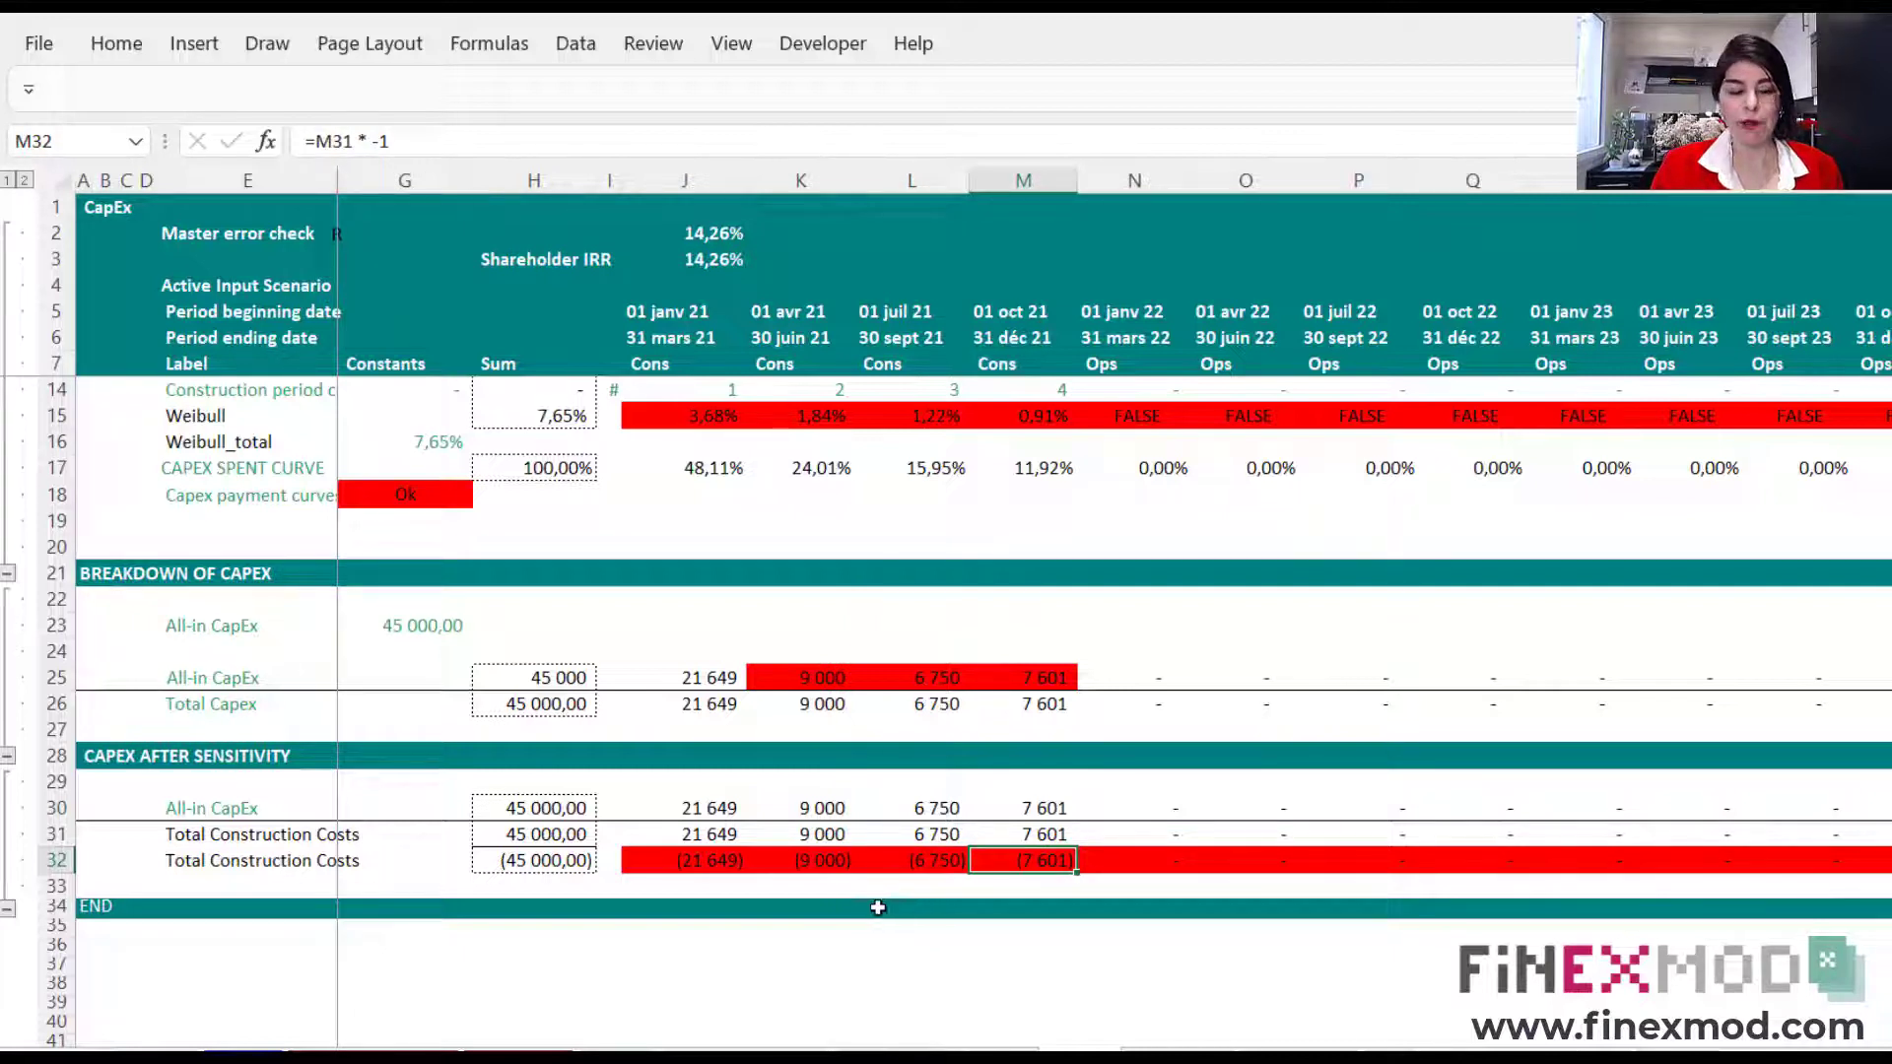
pyautogui.click(694, 837)
pyautogui.click(737, 863)
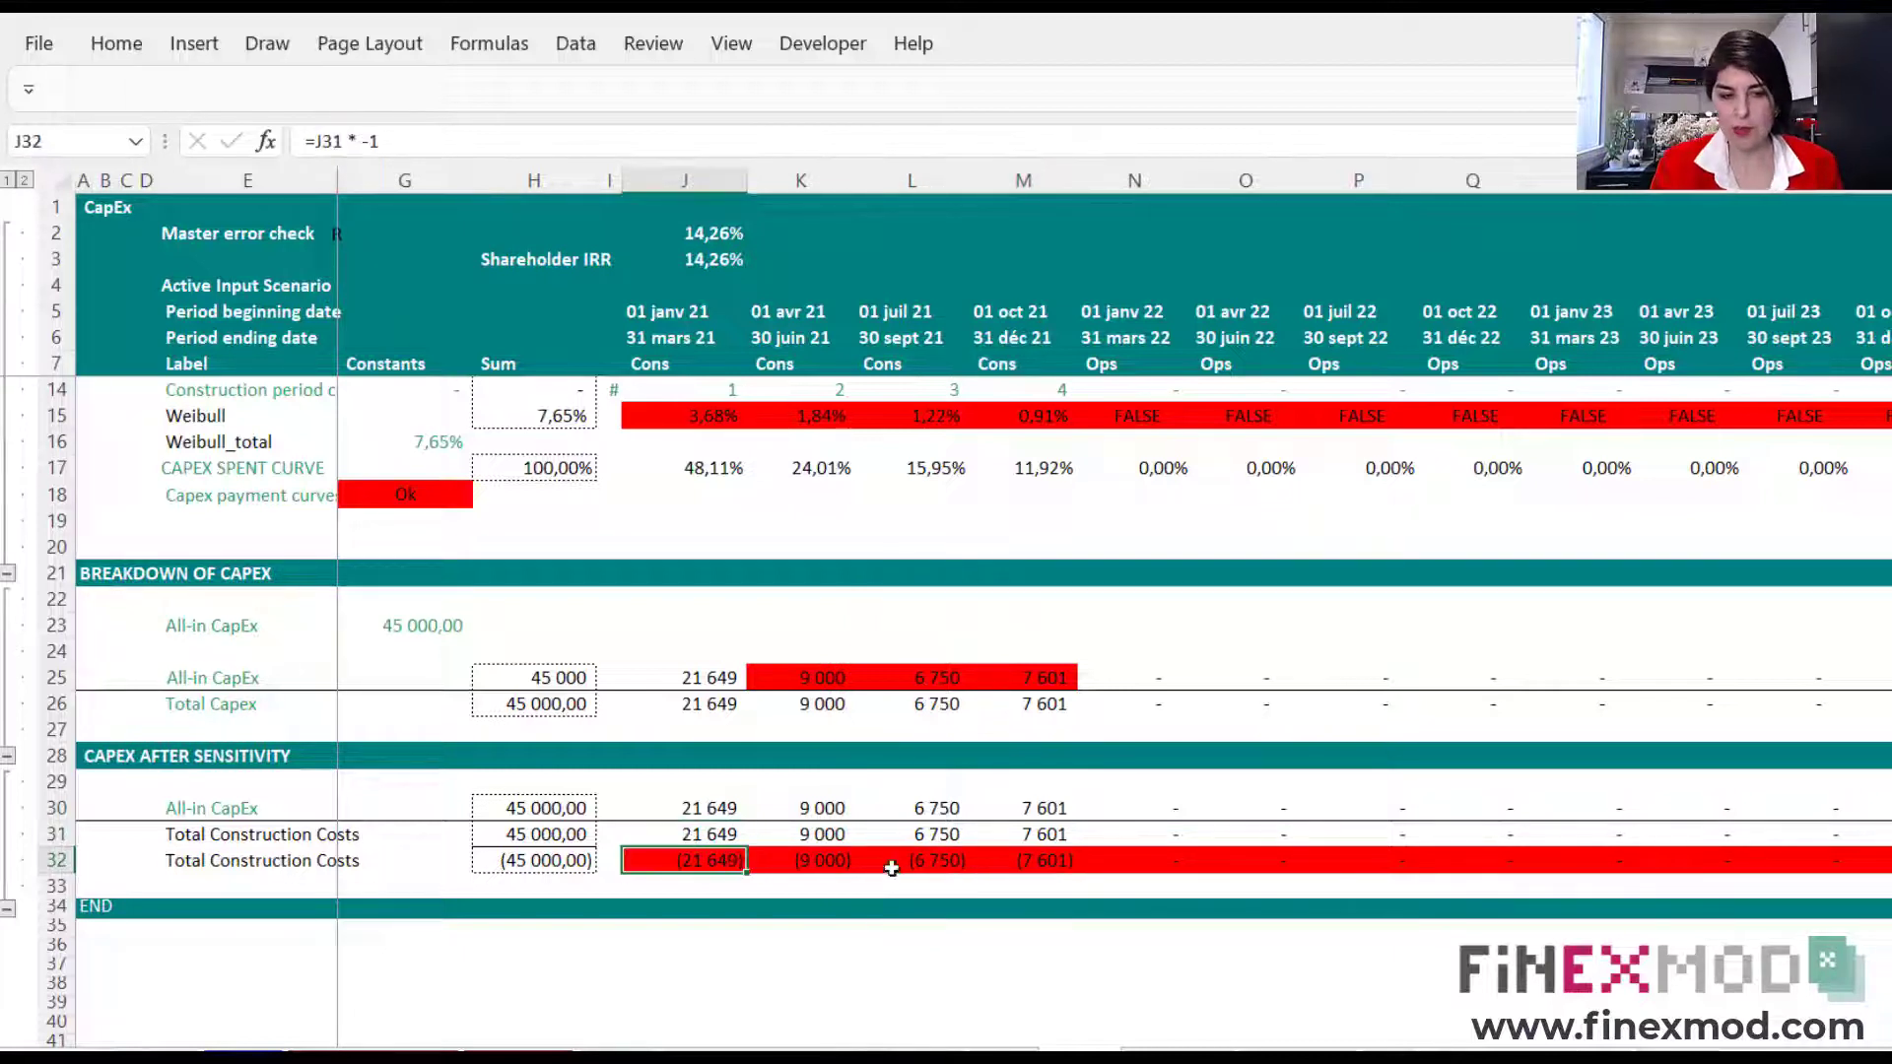
pyautogui.scroll(1, 956, 882)
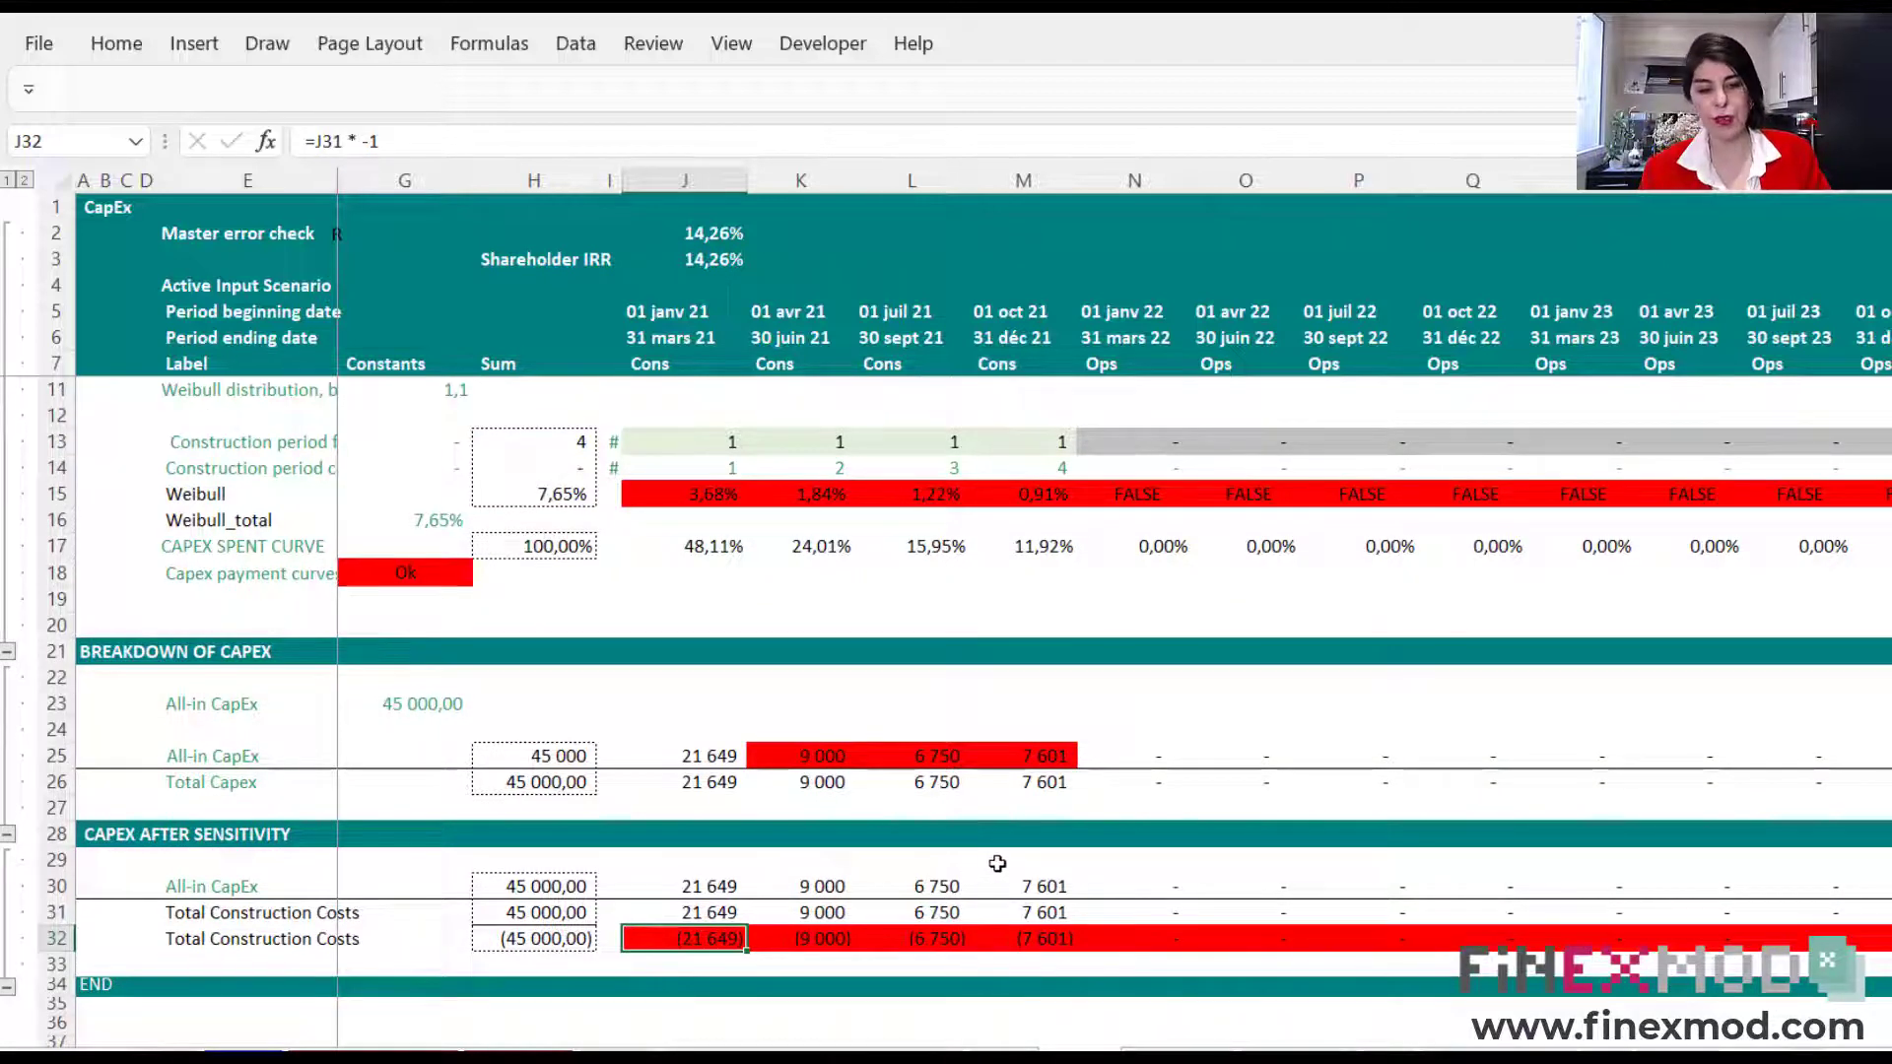
pyautogui.moveTo(800, 760); pyautogui.dragTo(1026, 776)
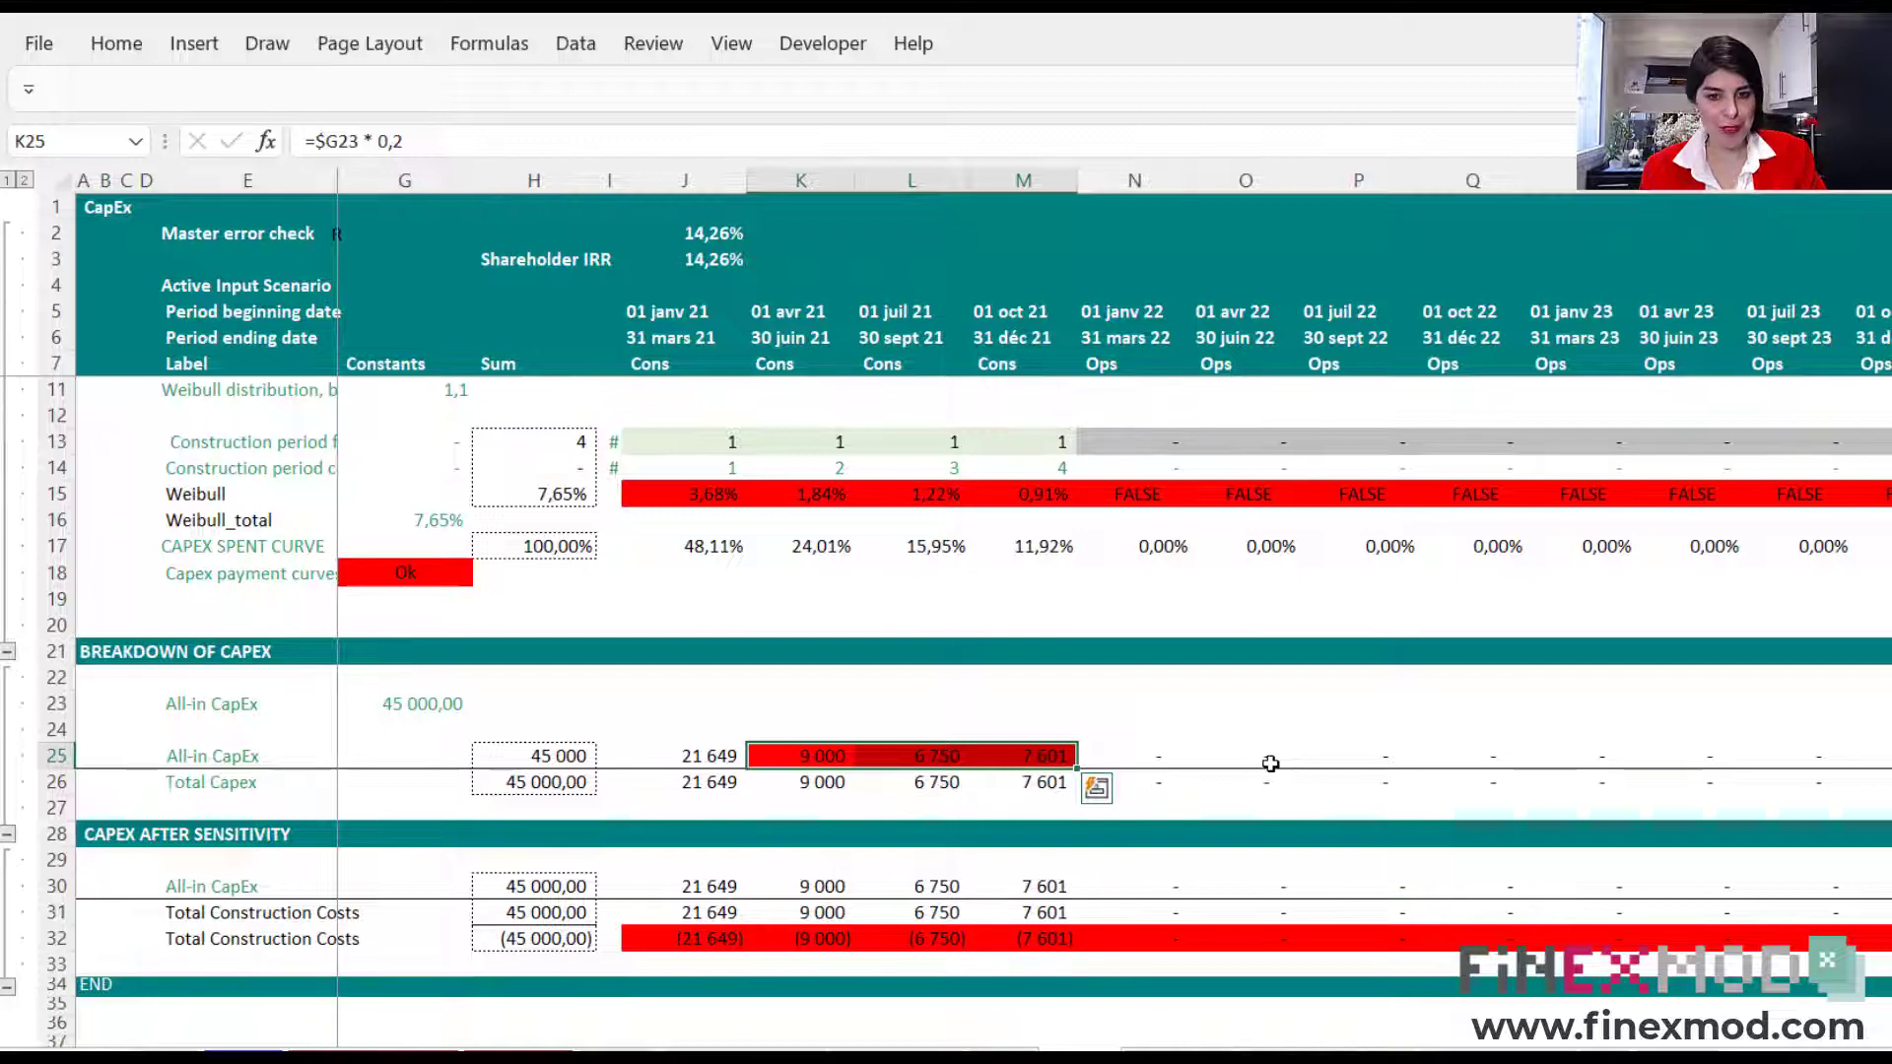
# - Switch to the finexmod.com blog post in the browser and look over its conditional formatting steps, closing notes and introduction
pyautogui.hotkey('alt', 'Tab')
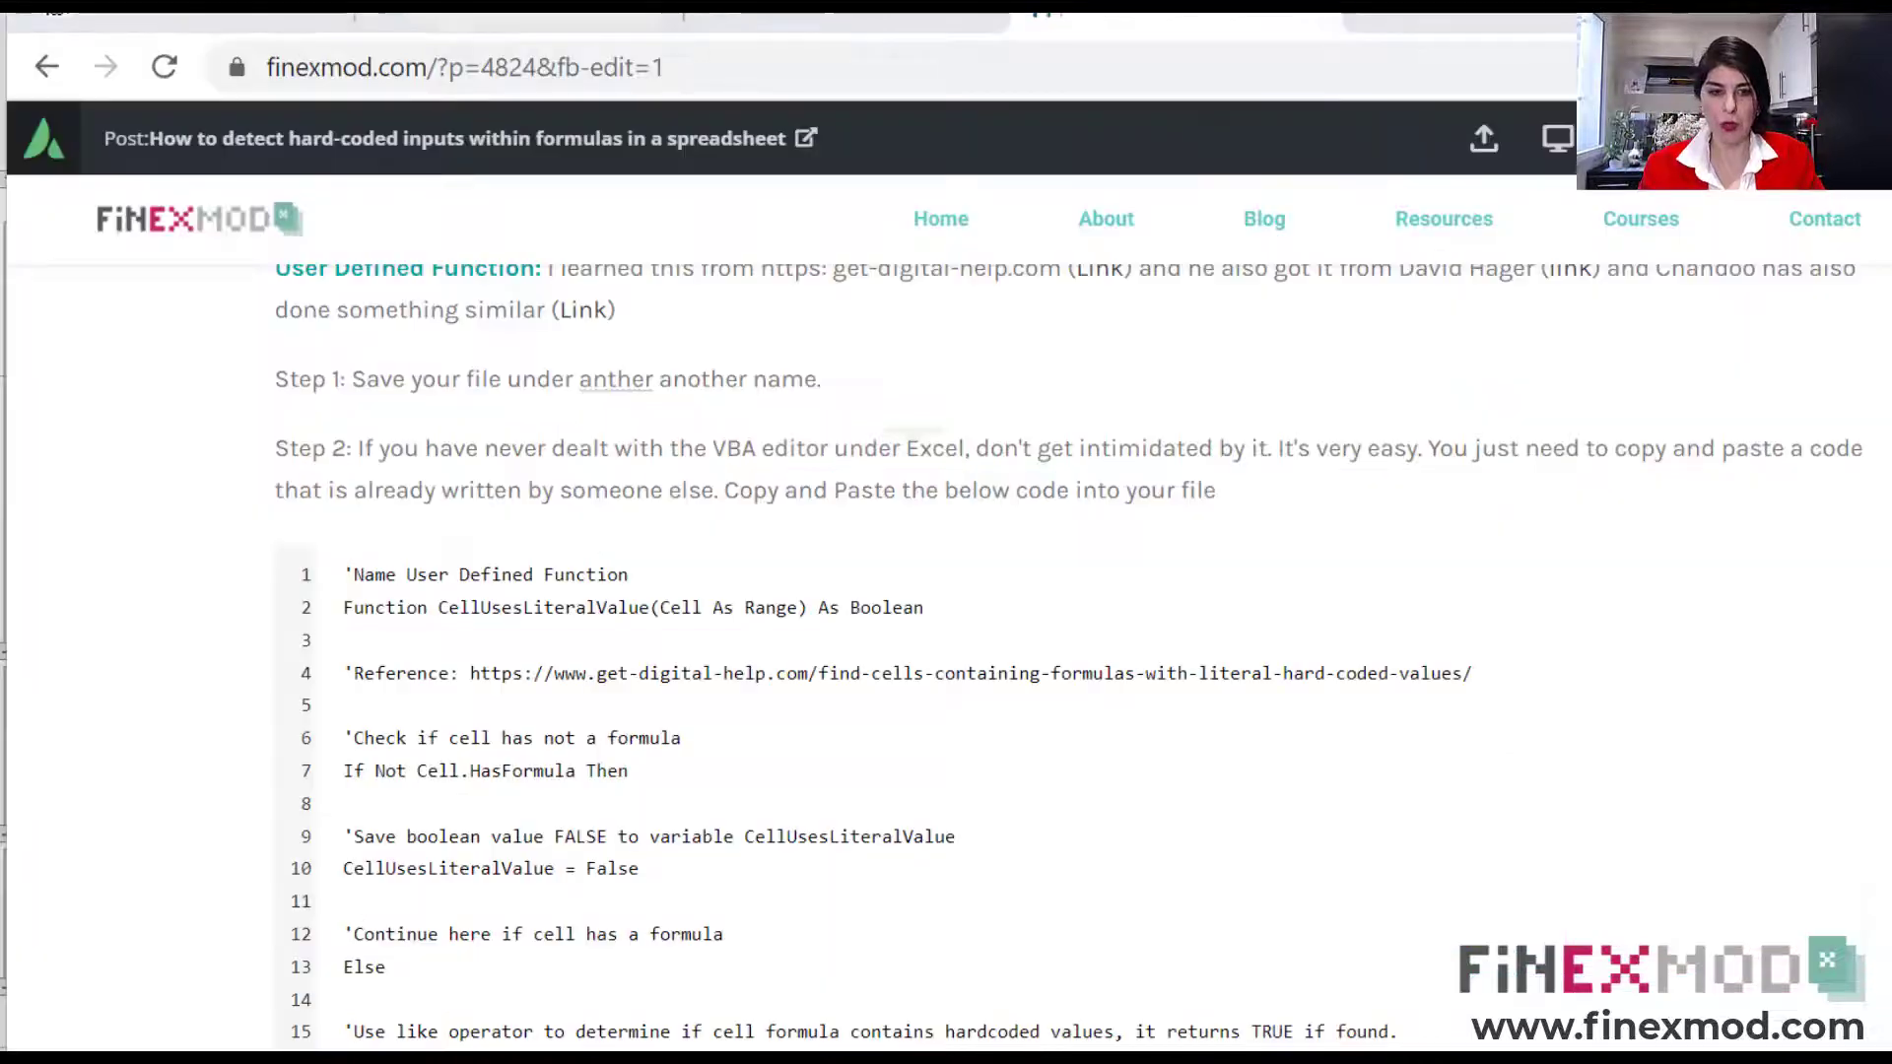
pyautogui.scroll(-10, 854, 634)
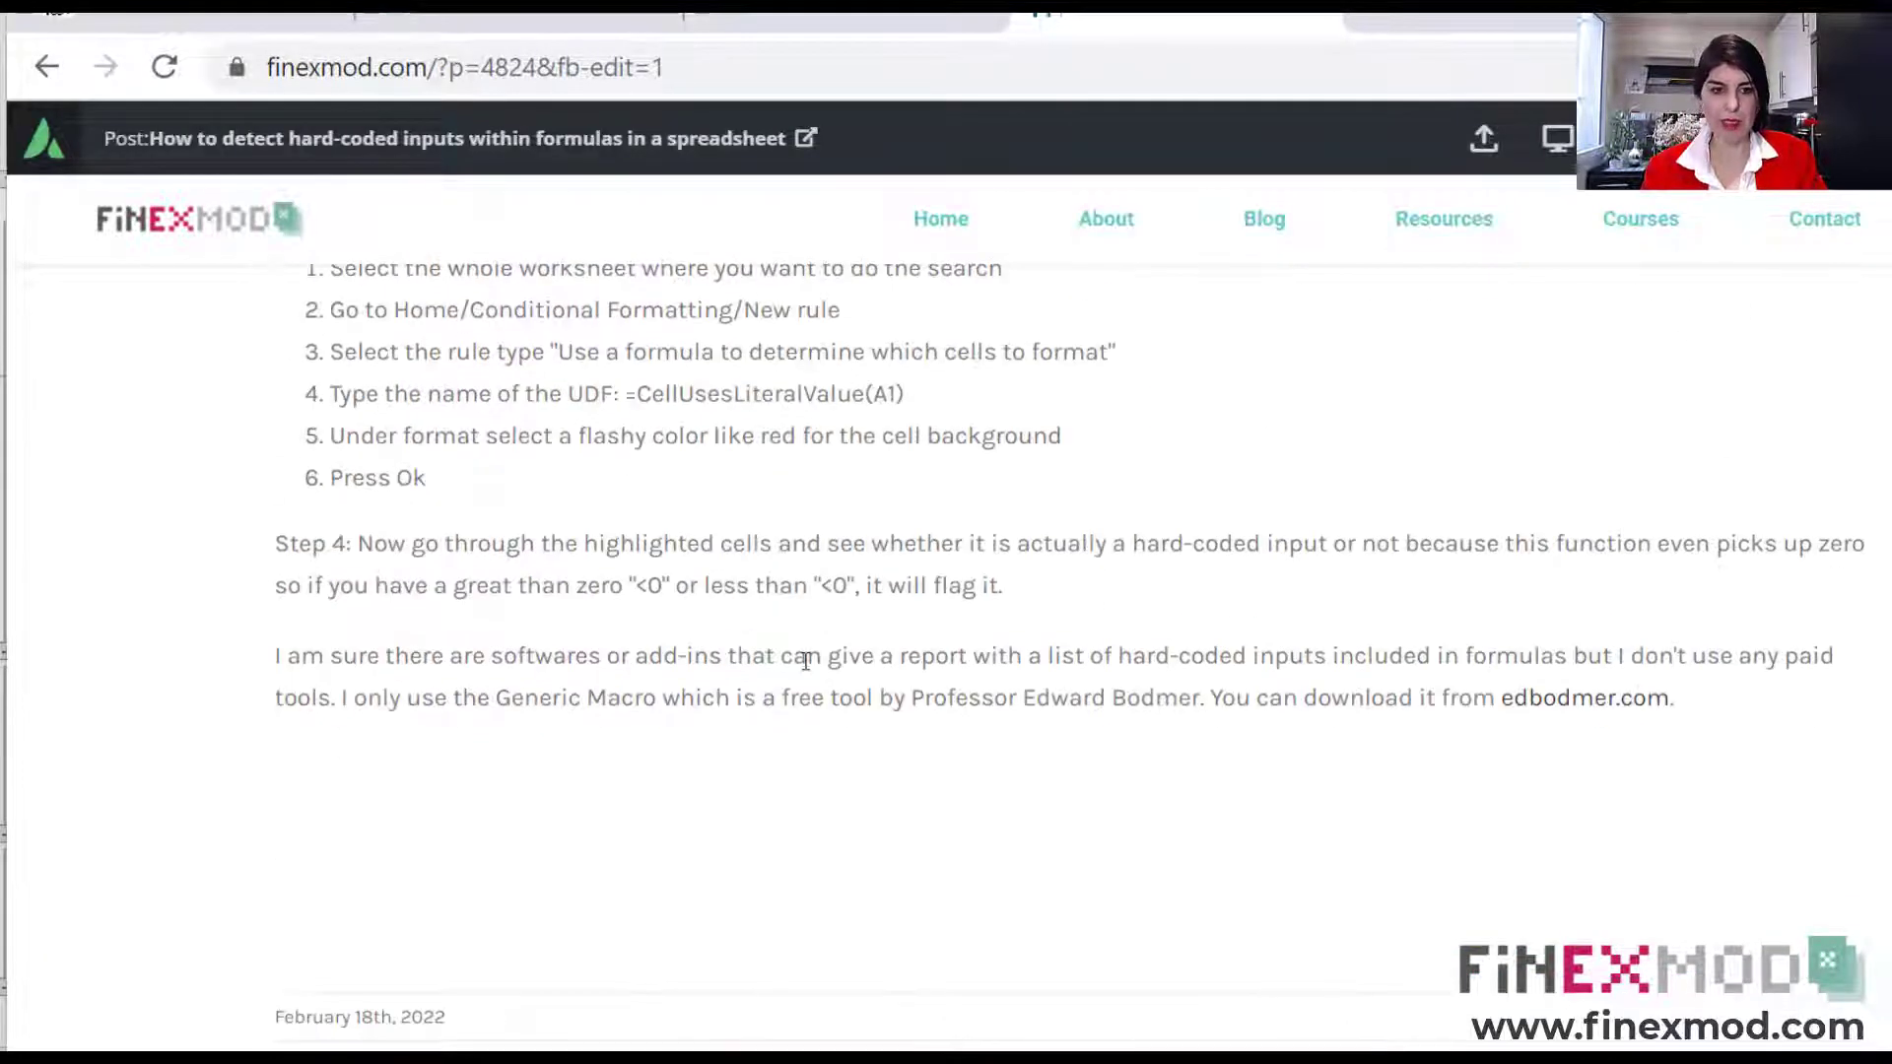
pyautogui.scroll(3, 794, 659)
pyautogui.scroll(20, 898, 682)
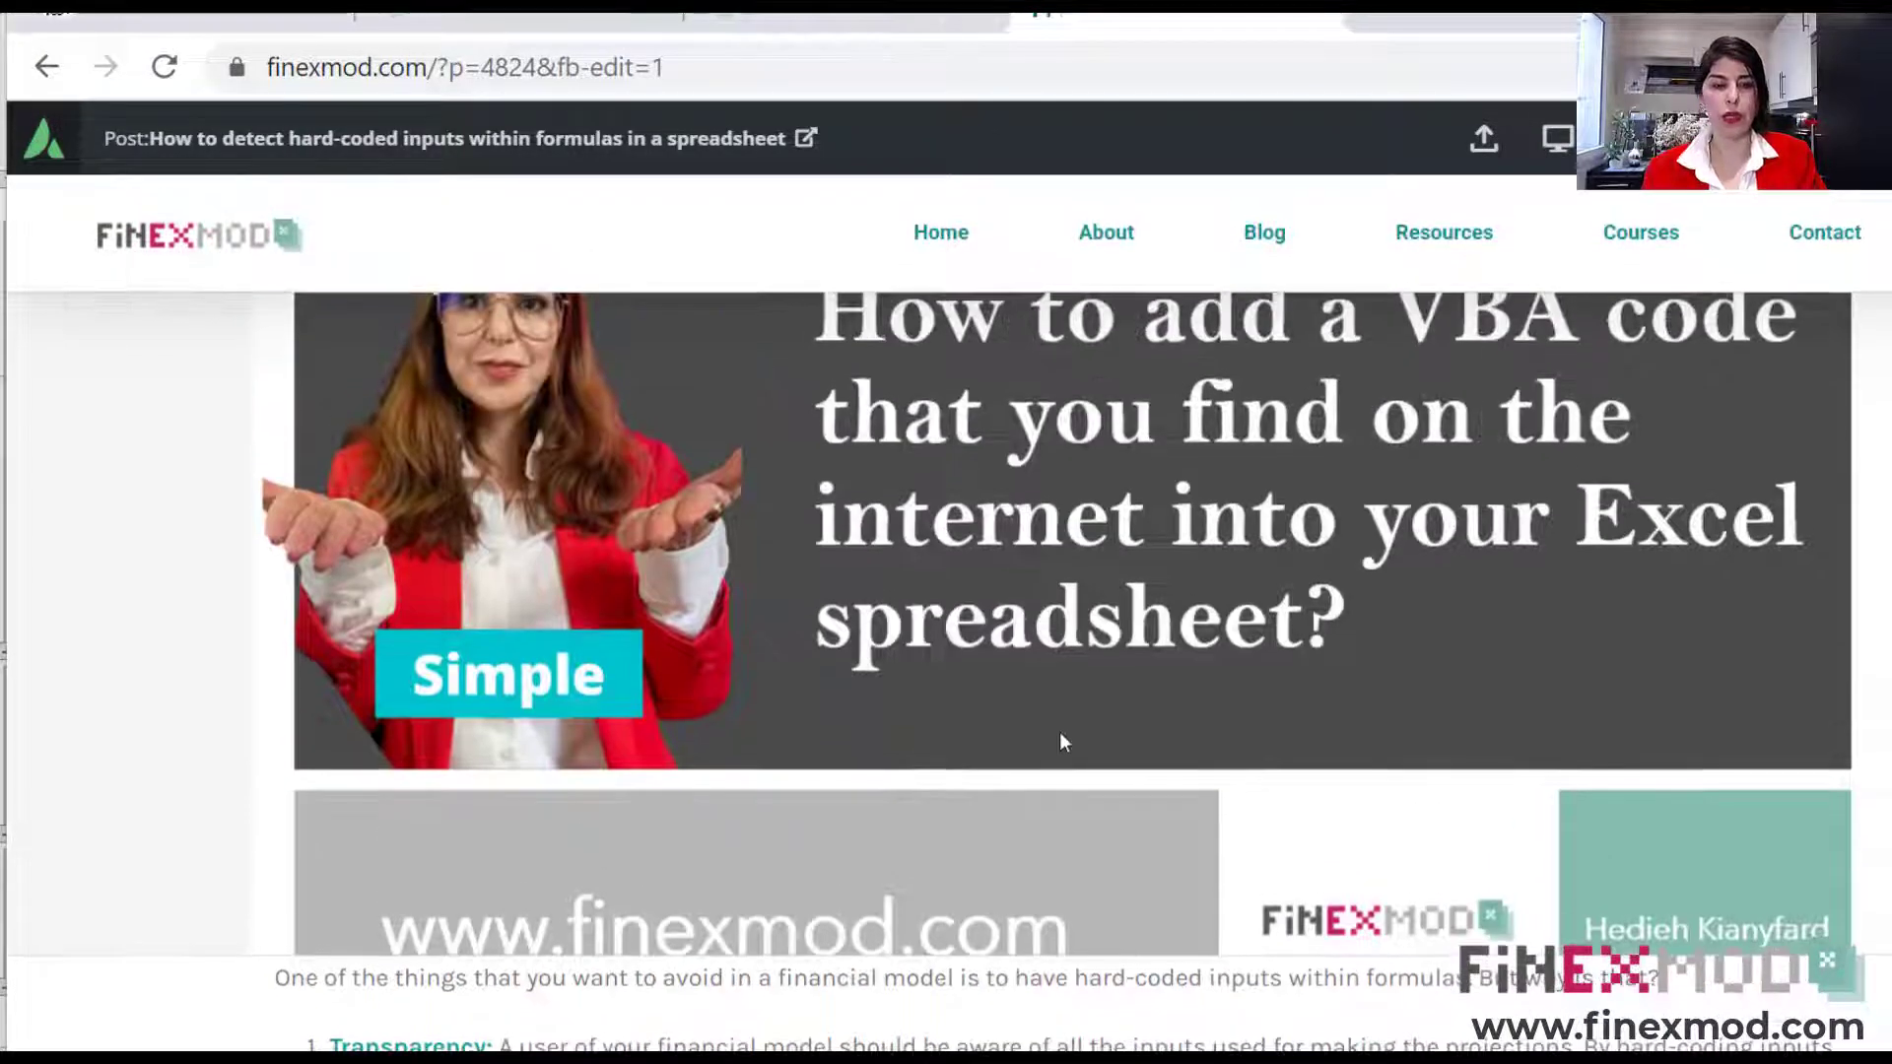